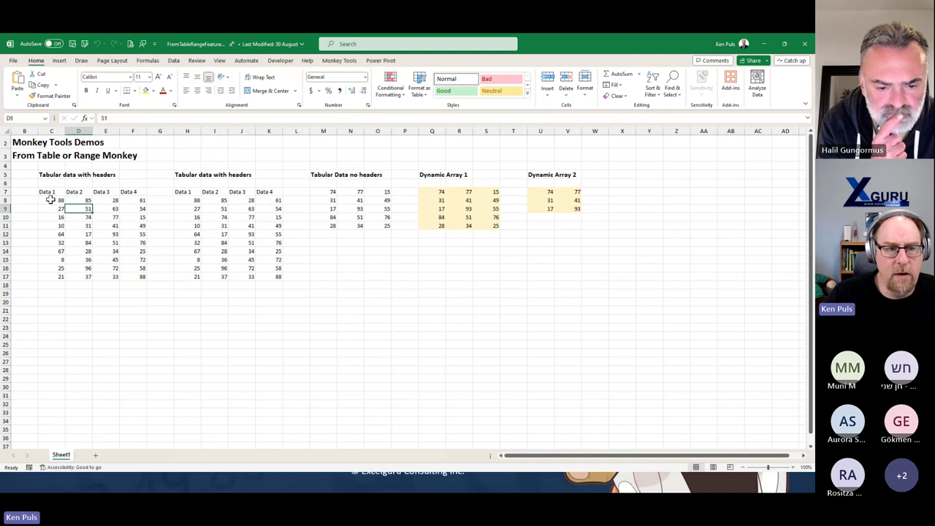
# Examine the sample data ranges and the source formulas behind Dynamic Array 1 and Dynamic Array 2
pyautogui.click(191, 217)
pyautogui.click(350, 200)
pyautogui.click(452, 203)
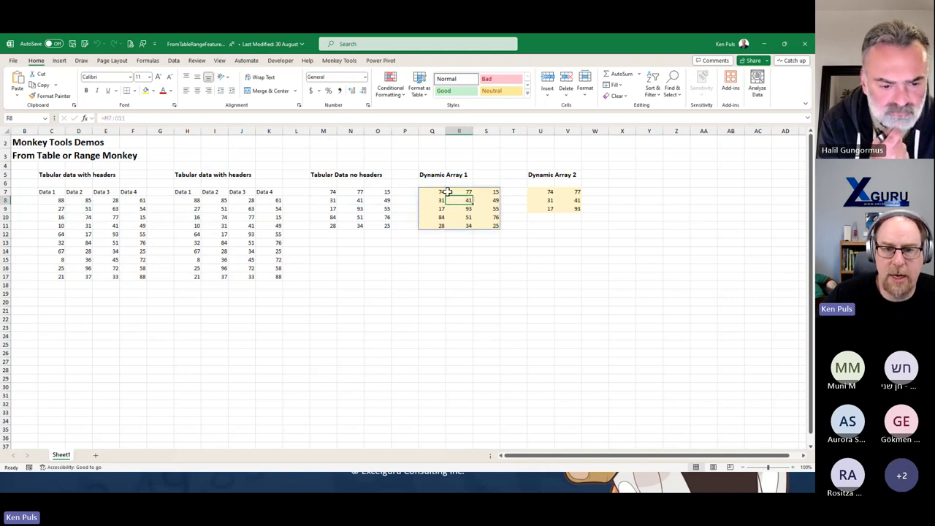
pyautogui.click(434, 191)
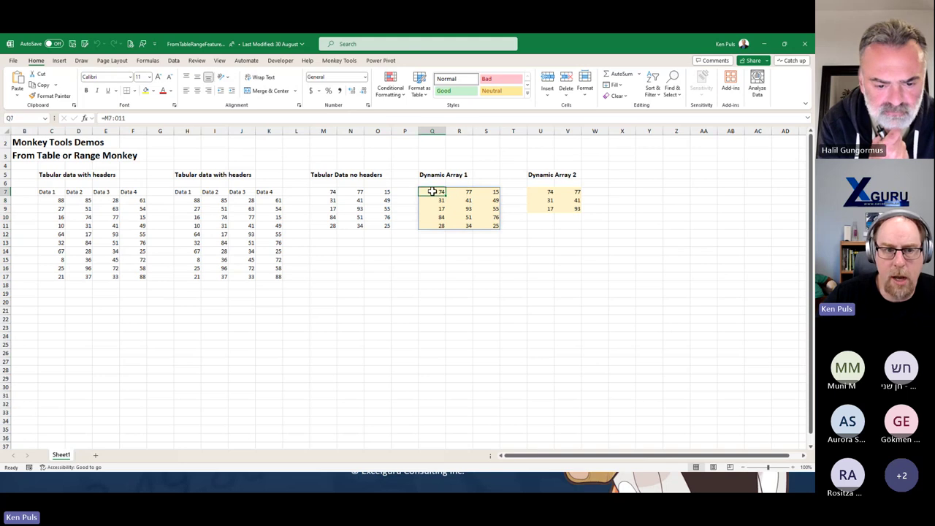
pyautogui.click(133, 118)
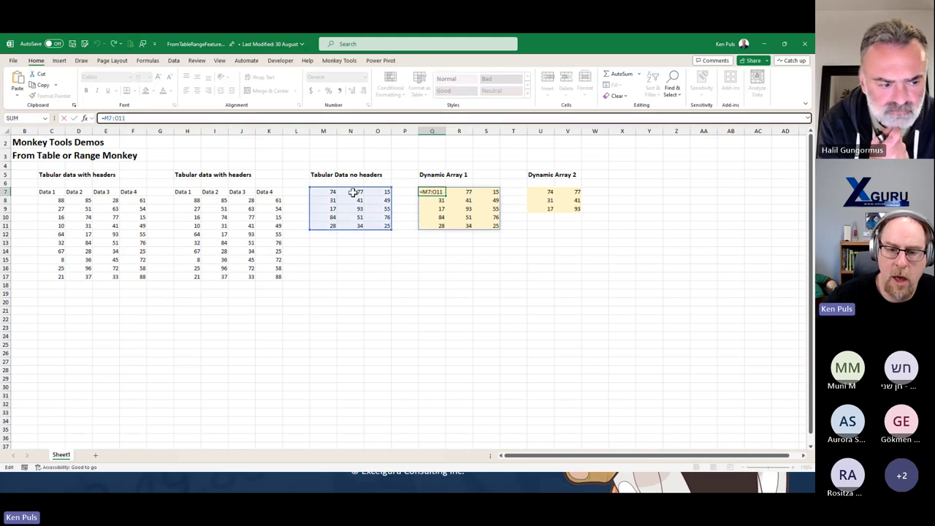
pyautogui.press('Return')
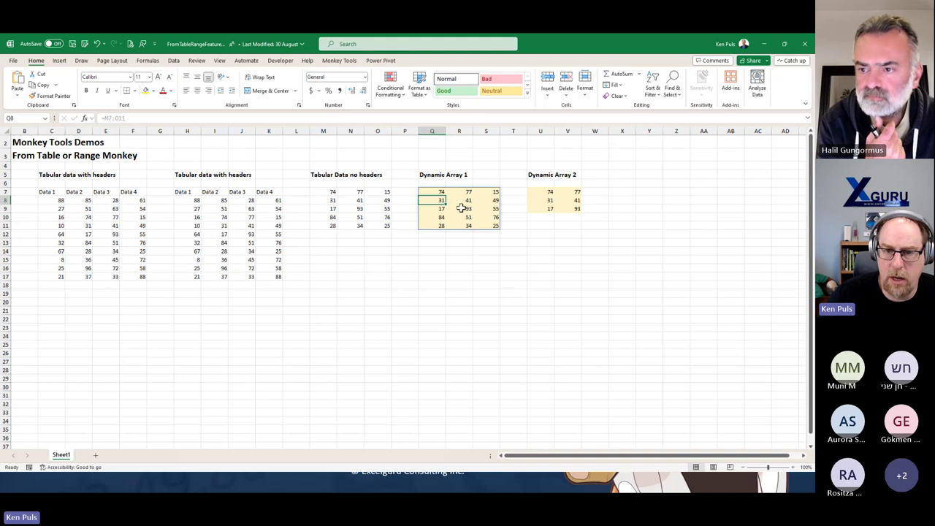
pyautogui.click(540, 193)
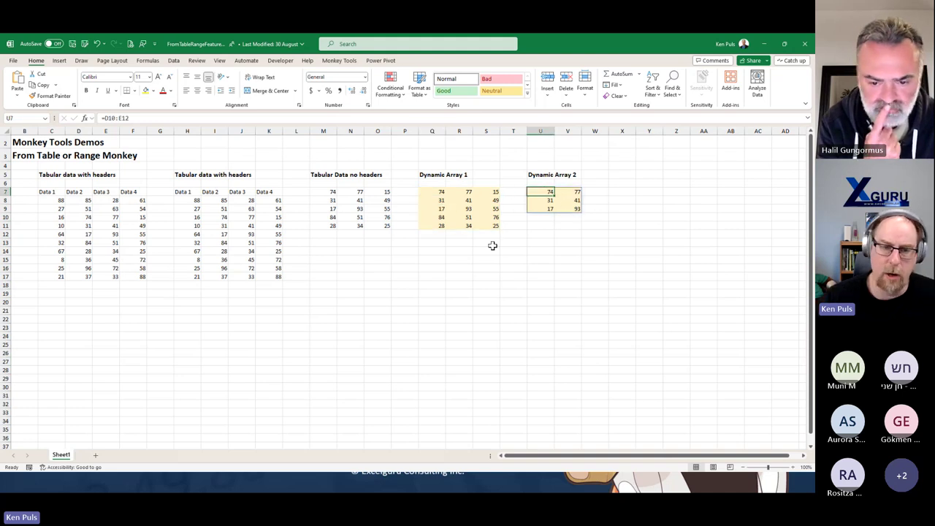
# Try formatting the first tabular data range as a blue-styled table with headers, and undo the conversion
pyautogui.click(83, 208)
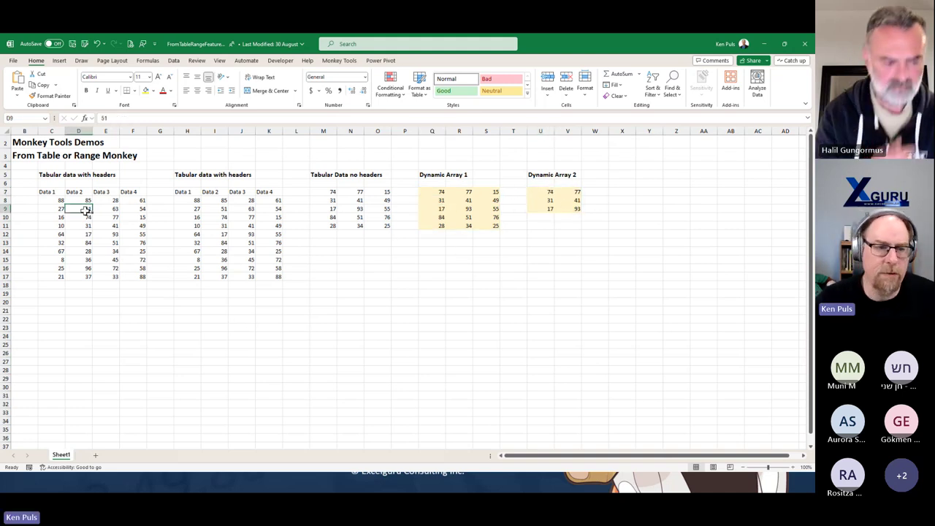
pyautogui.click(419, 89)
pyautogui.click(457, 212)
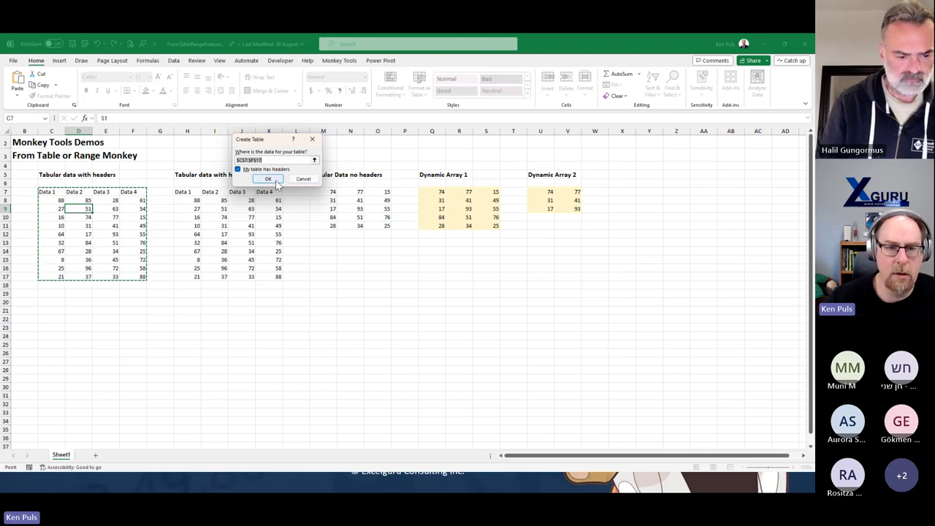
pyautogui.click(266, 180)
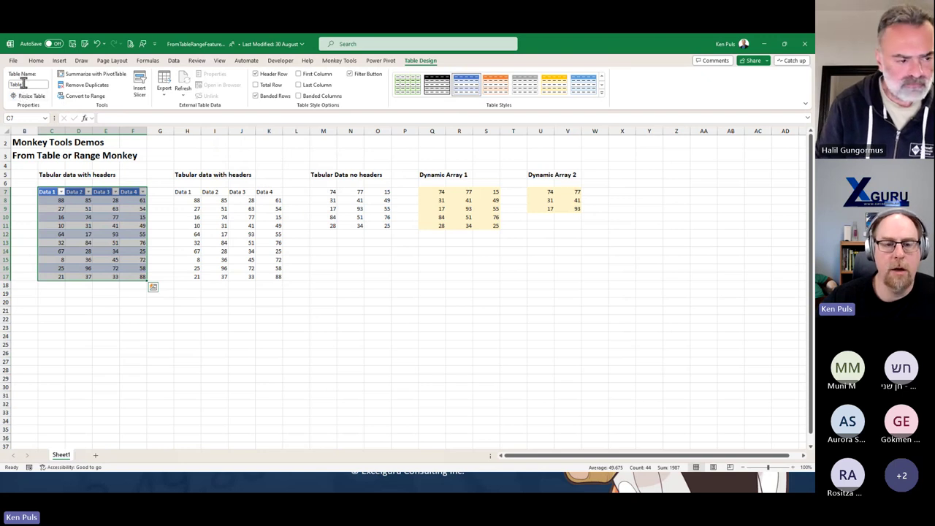
pyautogui.hotkey('ctrl', 'z')
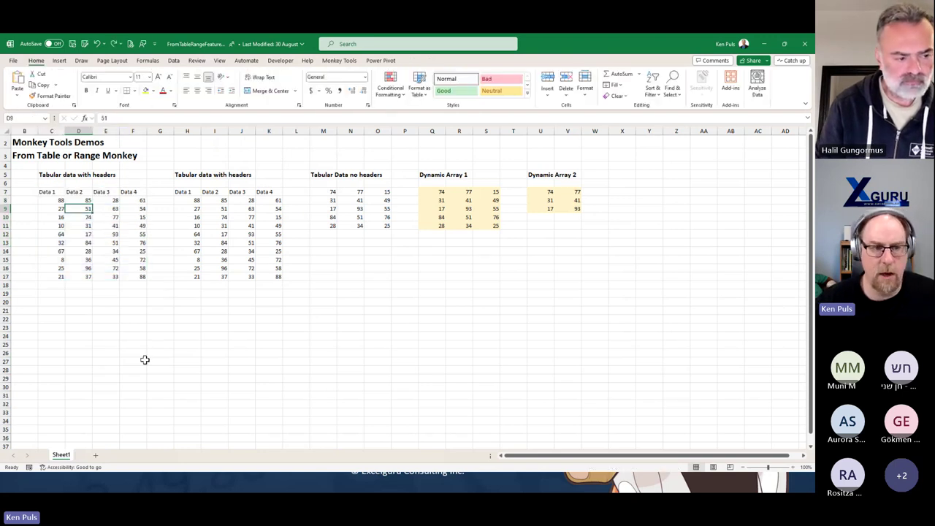
# Convert the first tabular data range into a table with headers named myData1, without a connection-only query, and check its table name
pyautogui.click(135, 328)
pyautogui.click(117, 235)
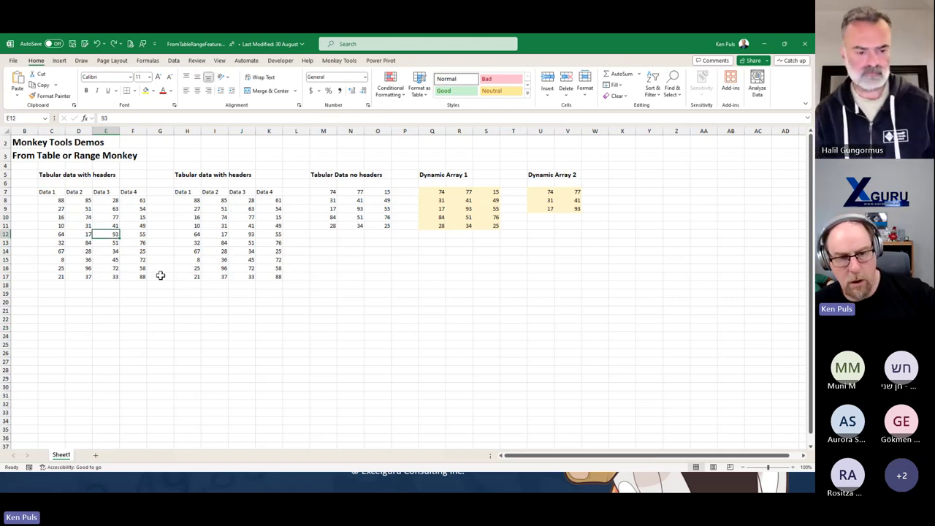
pyautogui.hotkey('ctrl', 't')
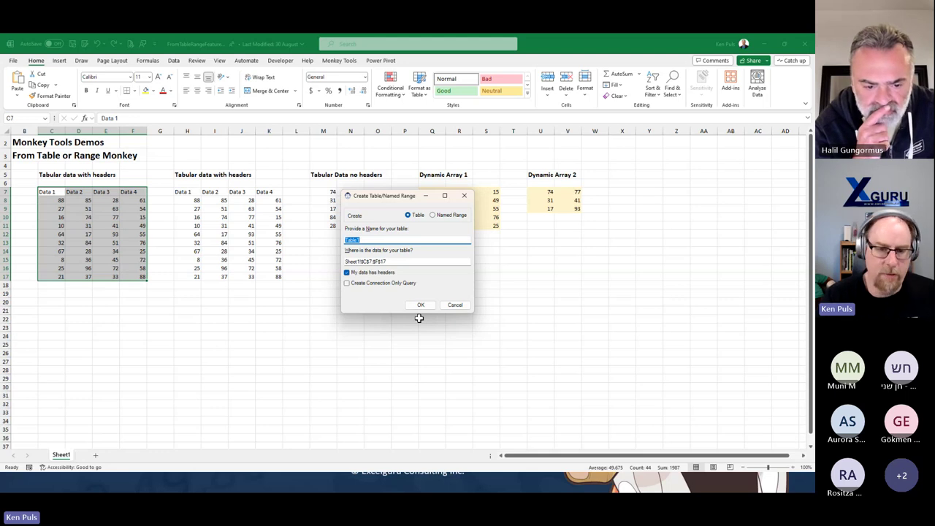
pyautogui.write('myData1')
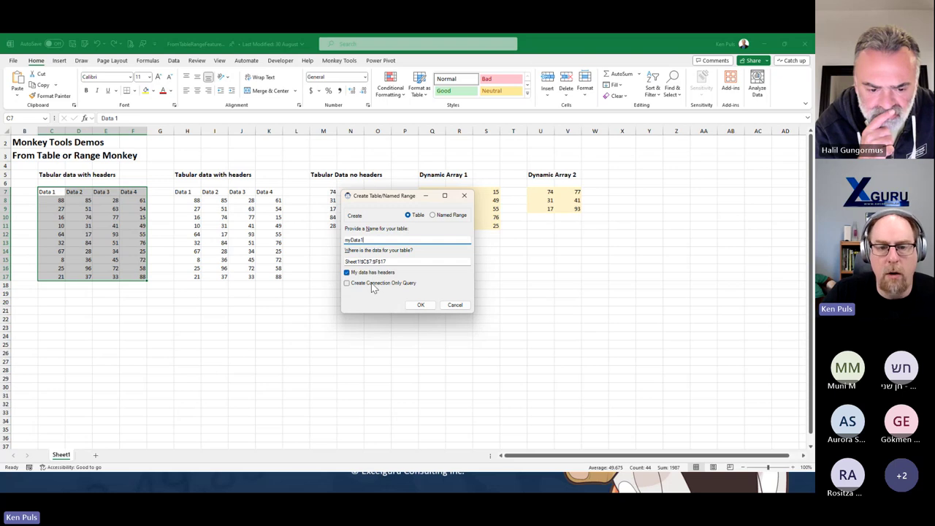
pyautogui.click(420, 306)
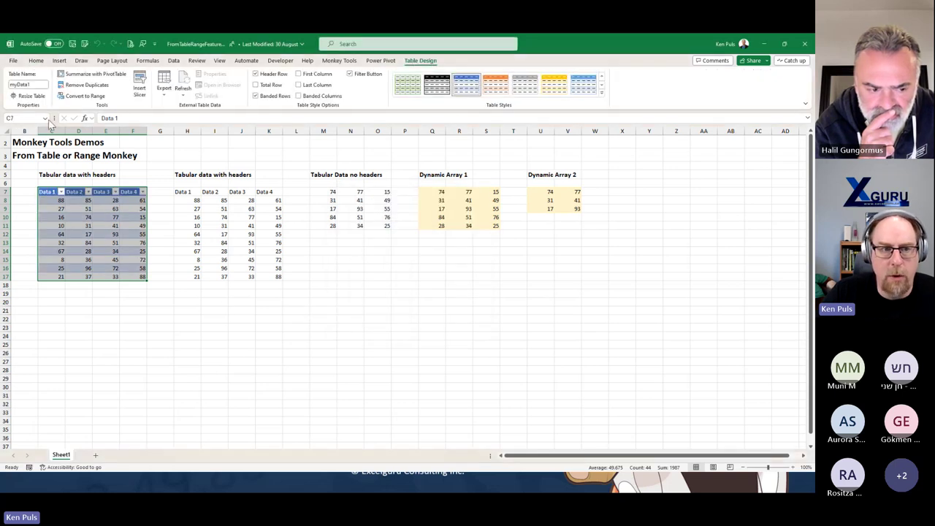
pyautogui.click(29, 85)
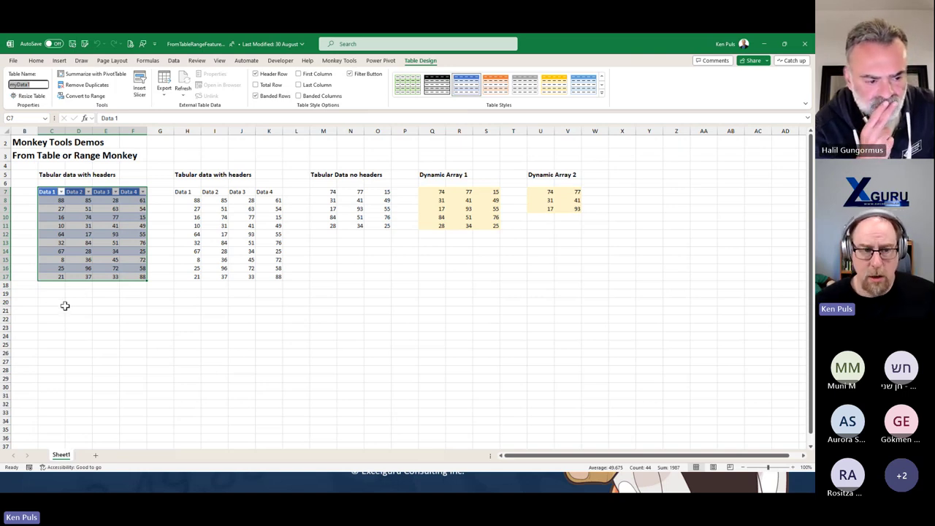
pyautogui.press('Escape')
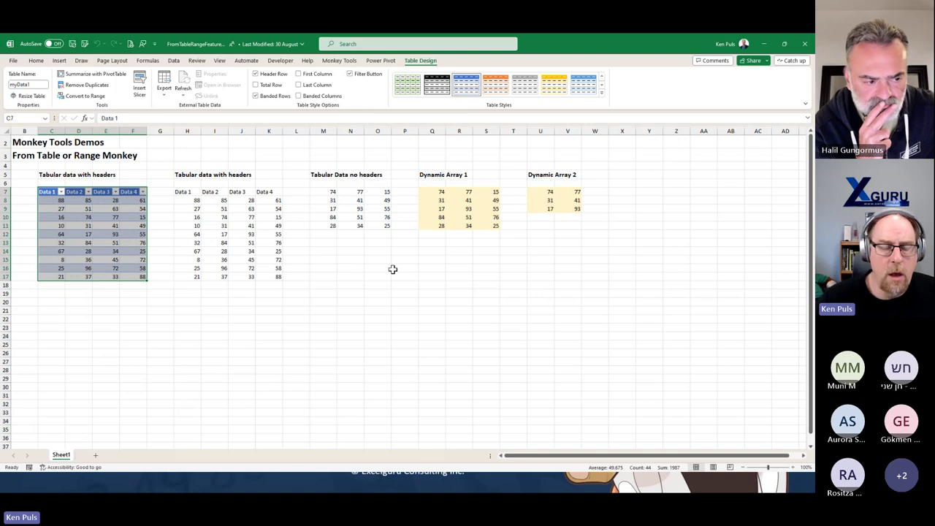
# Get data from the second tabular range into Power Query as a table with headers named myData2
pyautogui.rightClick(222, 208)
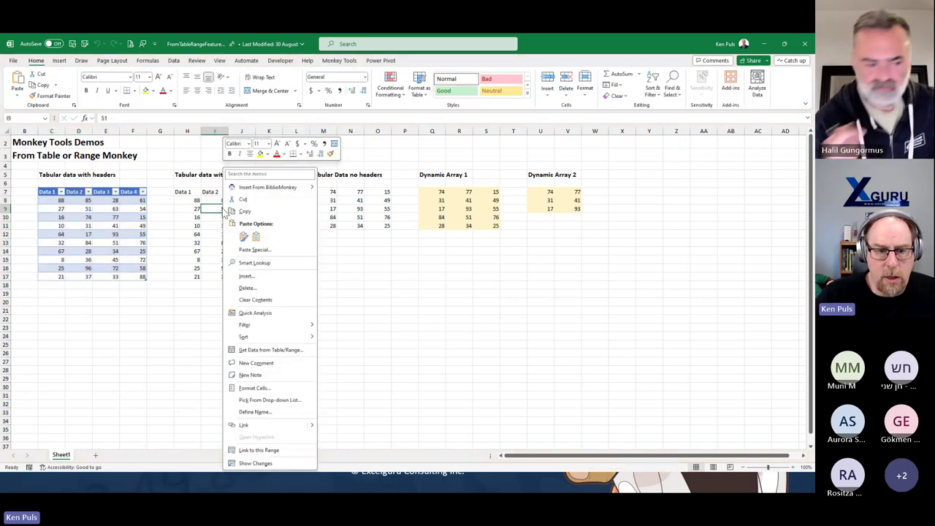
pyautogui.click(270, 350)
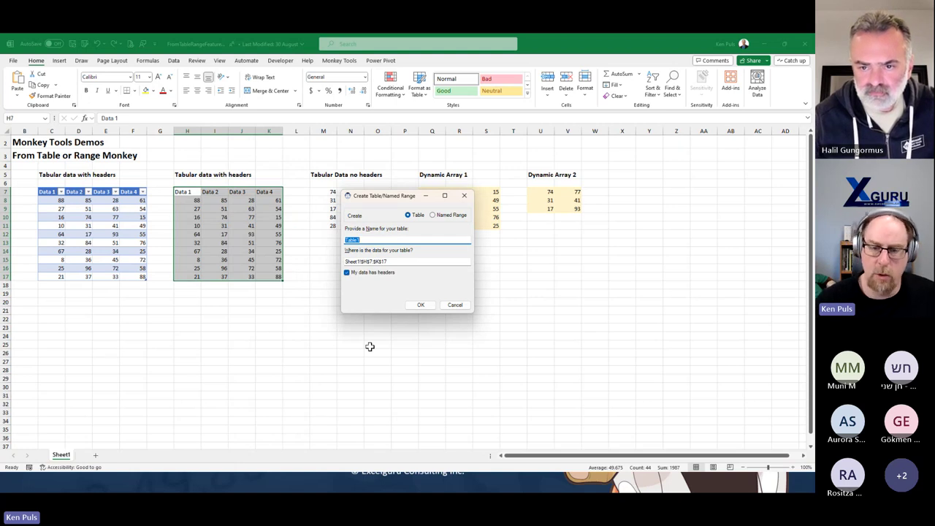
pyautogui.write('myData2')
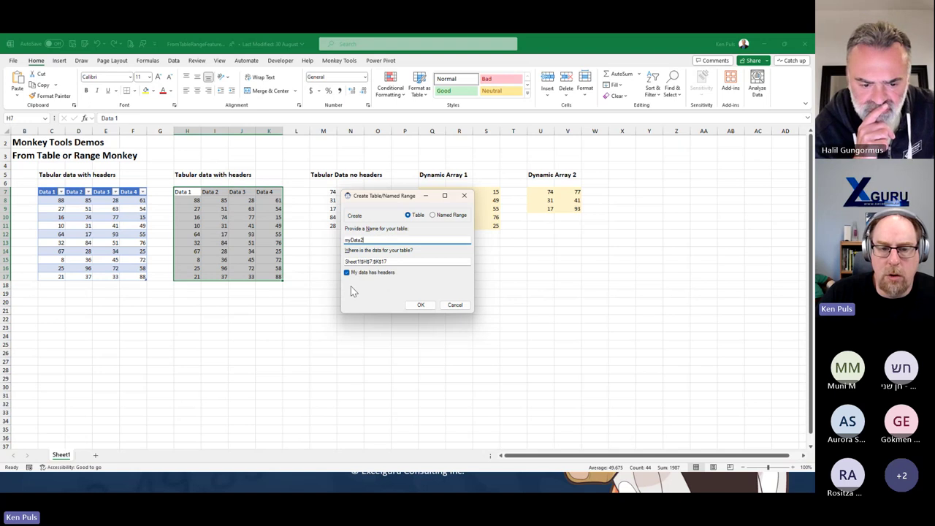
pyautogui.click(419, 304)
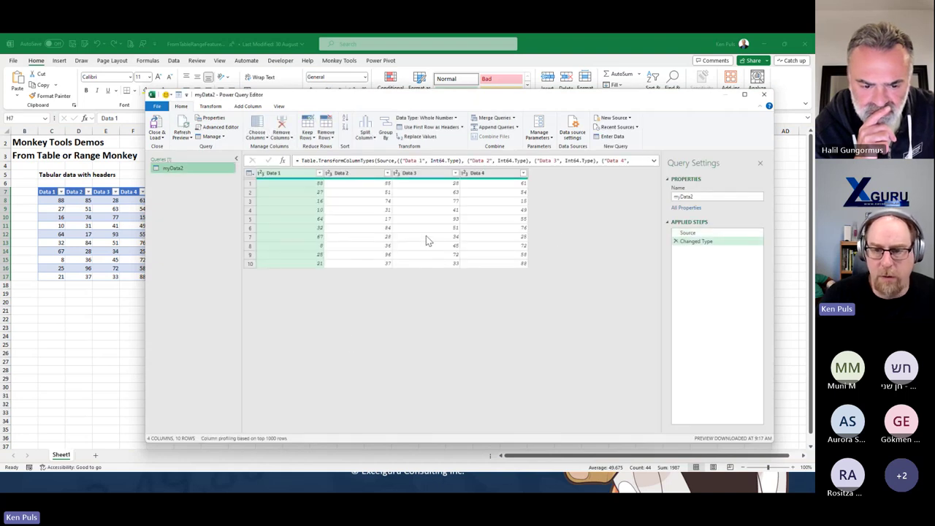
# Inspect the table name referenced in the query's Source step, and load the myData2 query as a connection only
pyautogui.click(687, 232)
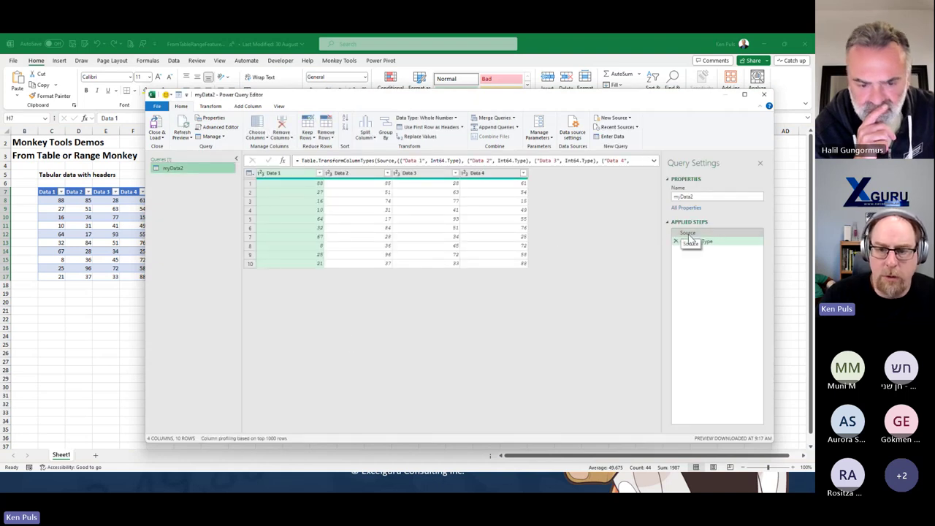
pyautogui.doubleClick(398, 160)
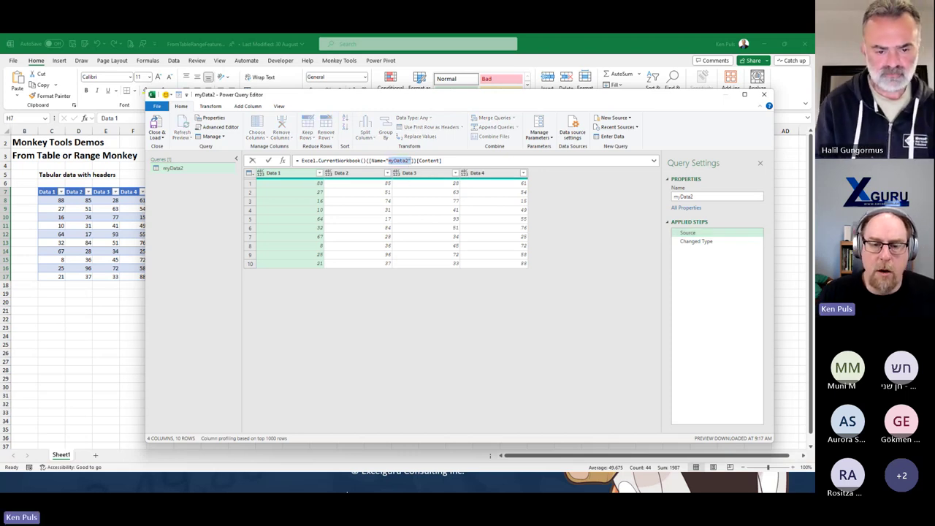
pyautogui.press('Escape')
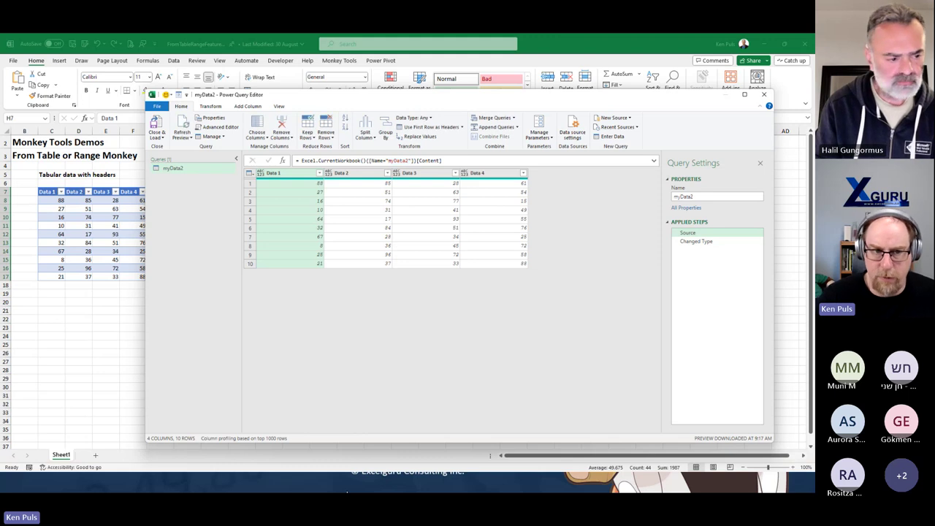
pyautogui.click(156, 131)
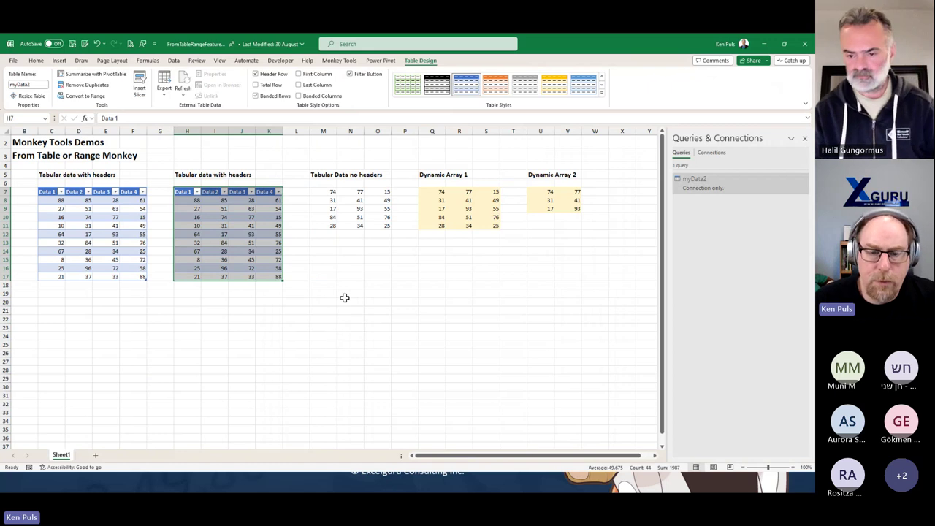
# Convert the tabular data without headers into a table named myData3, marked as having no headers, with a connection-only query
pyautogui.click(334, 209)
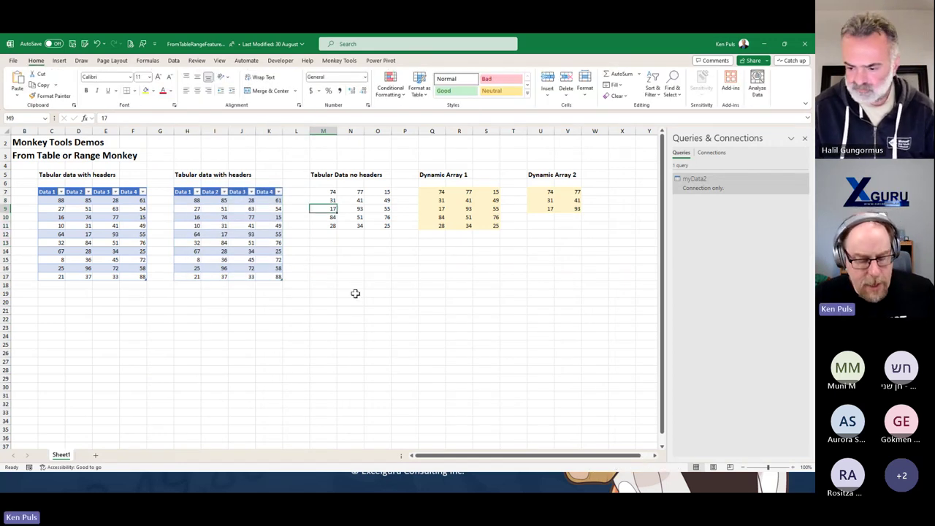
pyautogui.hotkey('ctrl', 't')
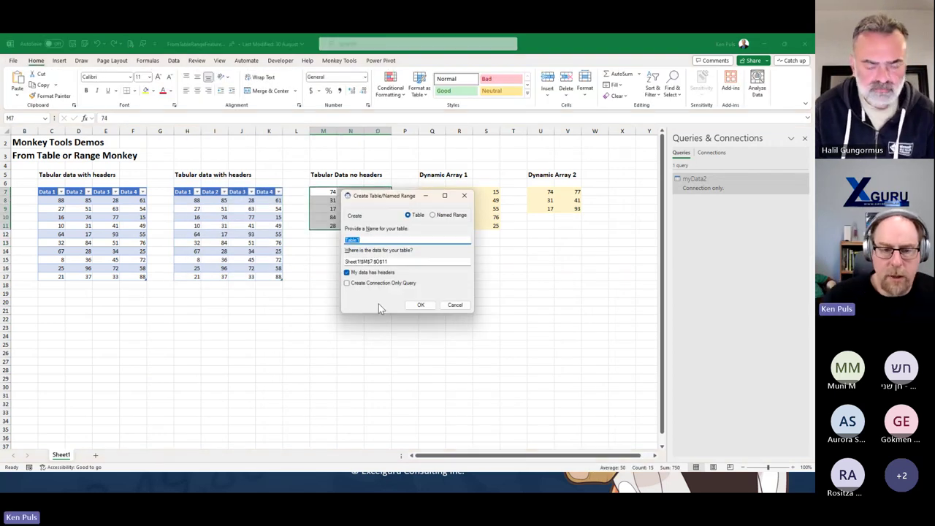
pyautogui.write('myData3')
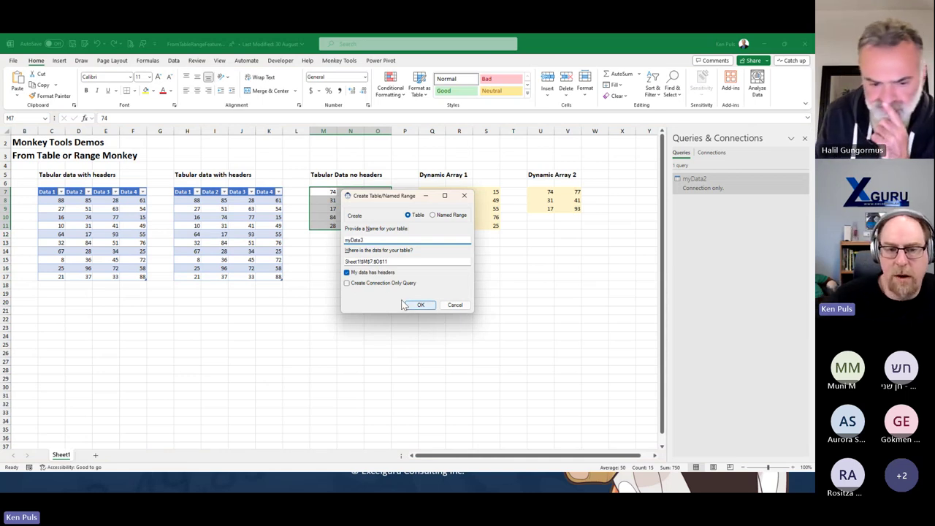
pyautogui.moveTo(387, 198); pyautogui.dragTo(355, 234)
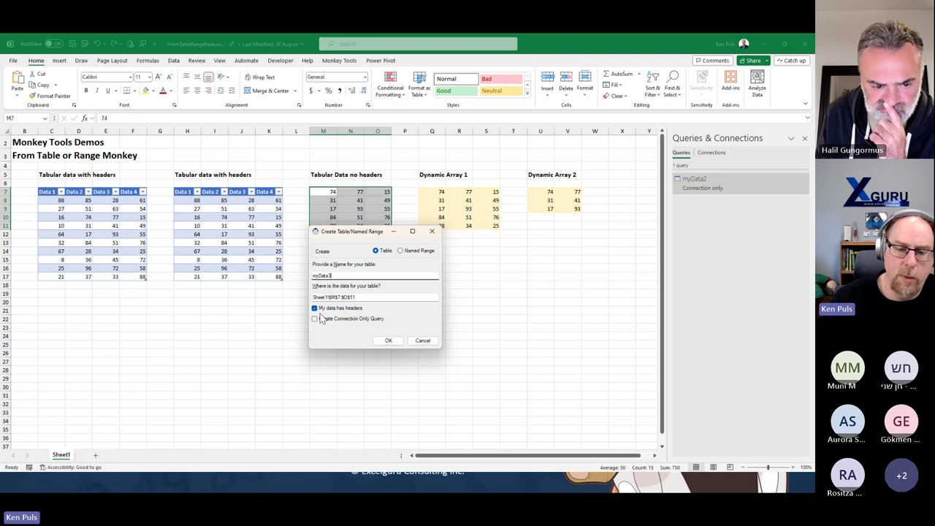
pyautogui.click(315, 309)
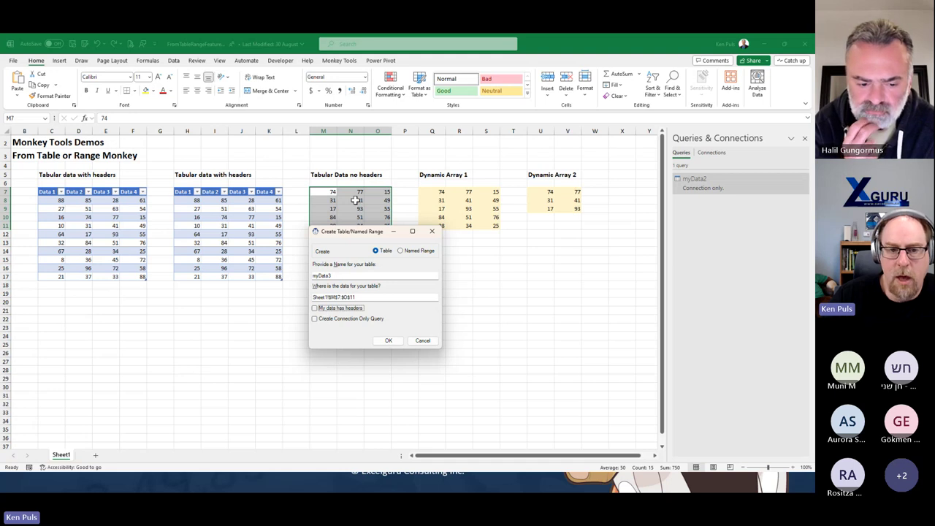
pyautogui.click(314, 319)
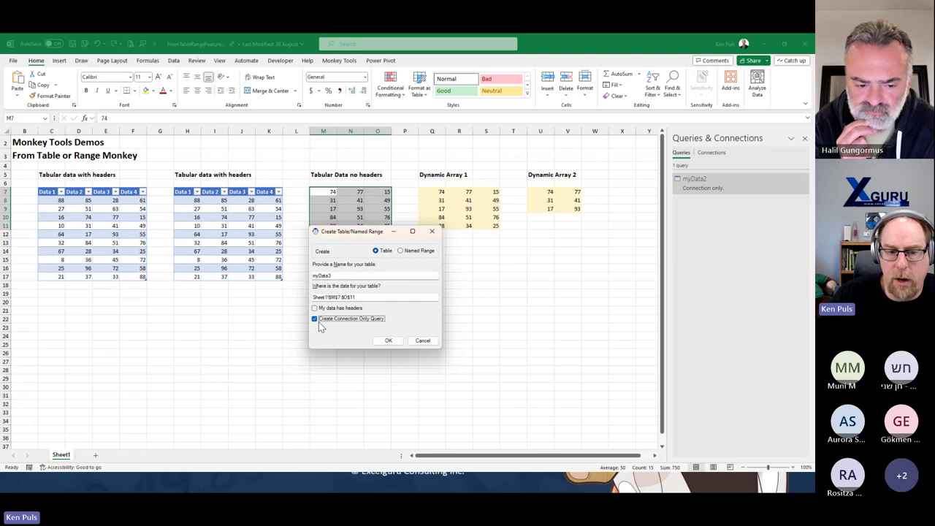
pyautogui.click(388, 340)
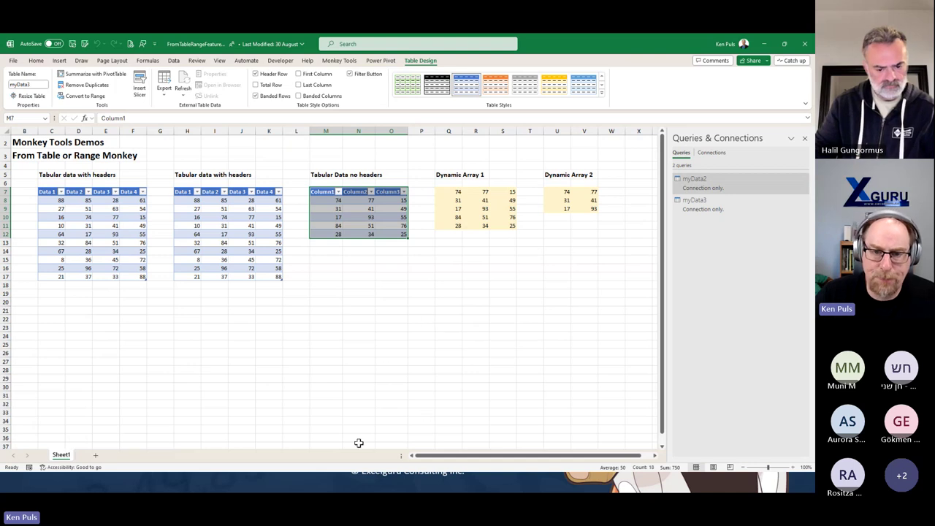
# Try to get data from Dynamic Array 1 through a workbook-scoped named range called ary1
pyautogui.click(484, 209)
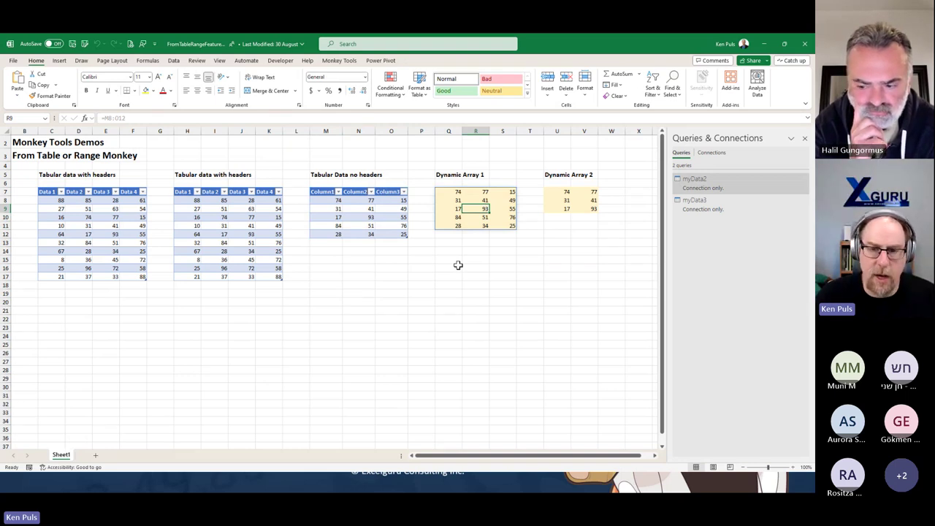
pyautogui.rightClick(477, 209)
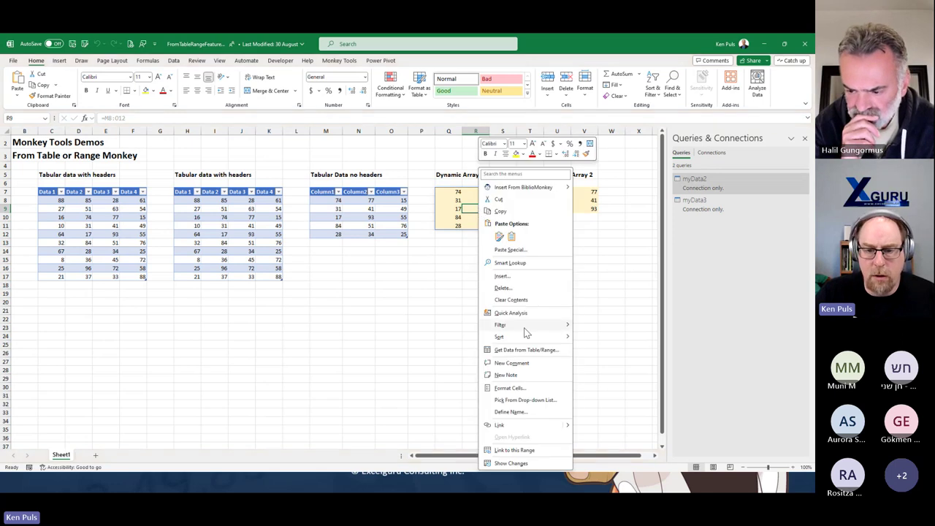
pyautogui.click(526, 350)
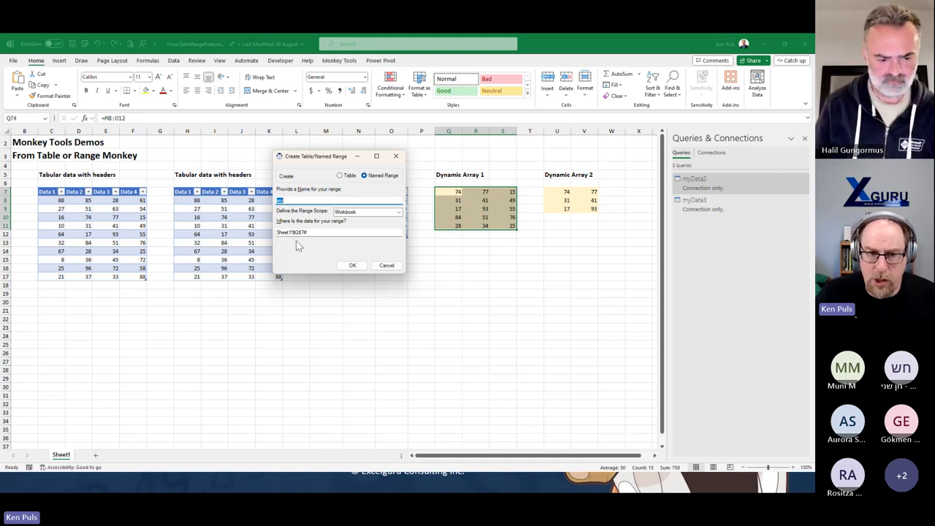
pyautogui.click(398, 212)
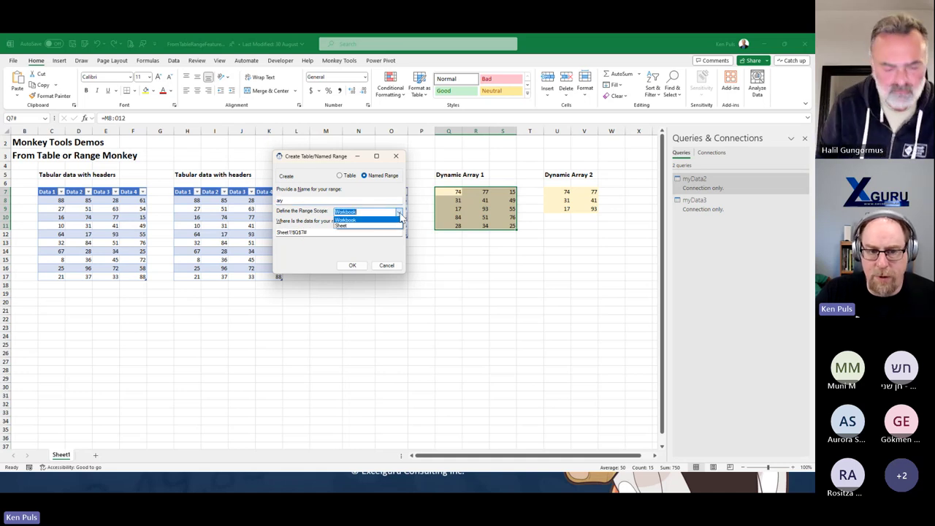
pyautogui.click(400, 218)
pyautogui.click(288, 202)
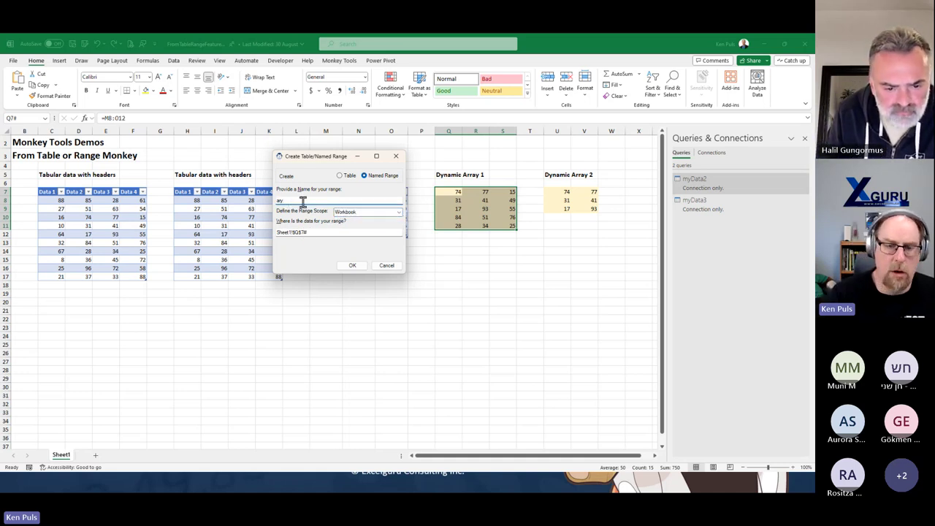
pyautogui.write('ary1')
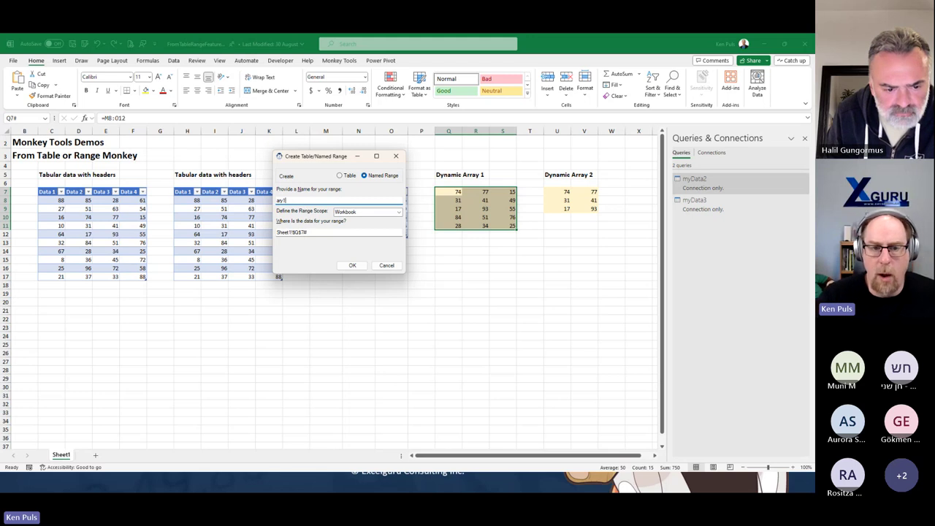
pyautogui.click(352, 266)
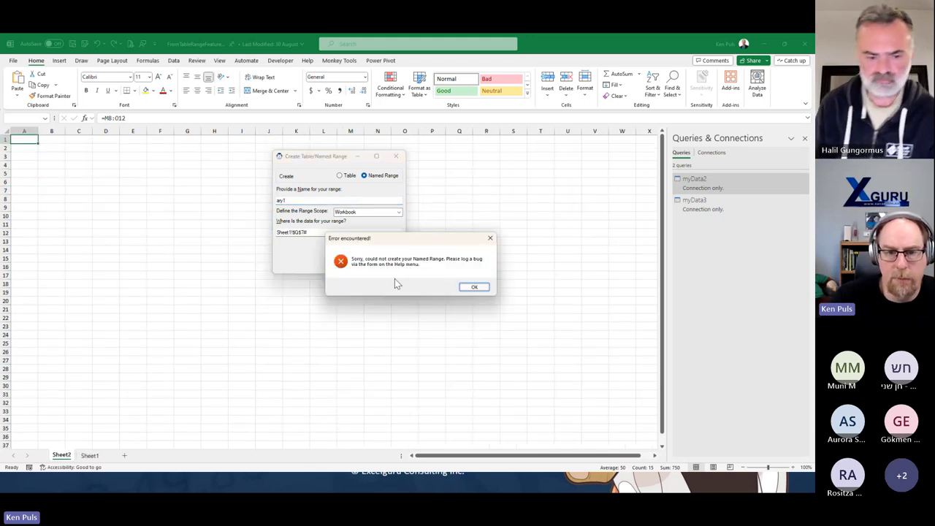
pyautogui.click(471, 286)
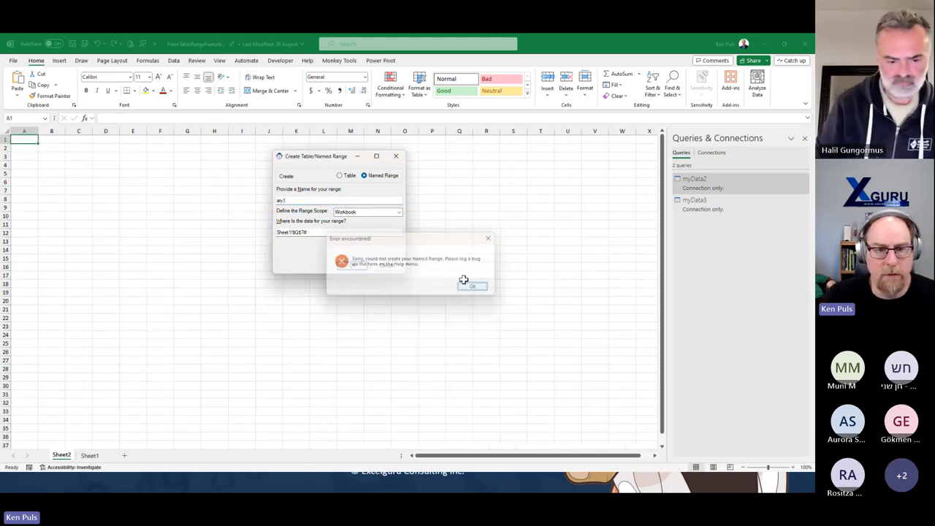
pyautogui.click(396, 155)
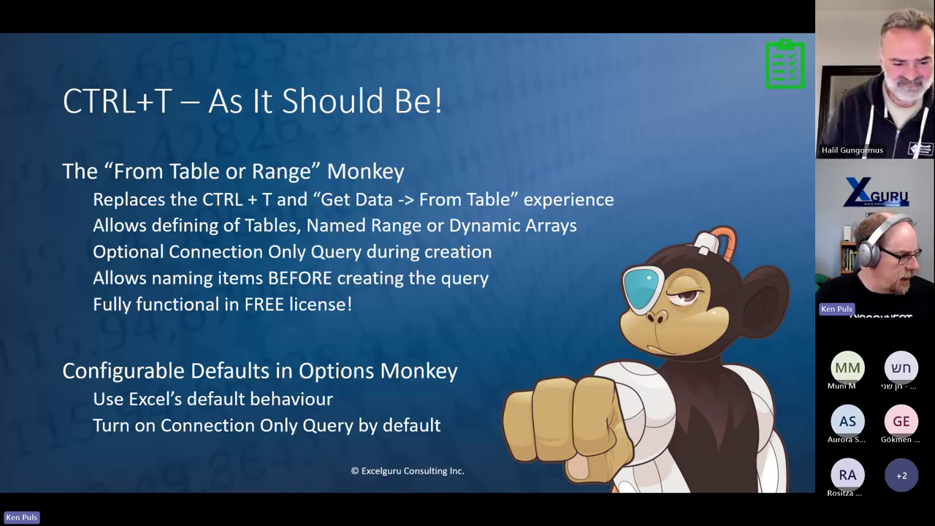
# Return to Sheet1, restart getting data from Dynamic Array 1, and retry the named range name ary1
pyautogui.hotkey('alt', 'Tab')
pyautogui.click(92, 454)
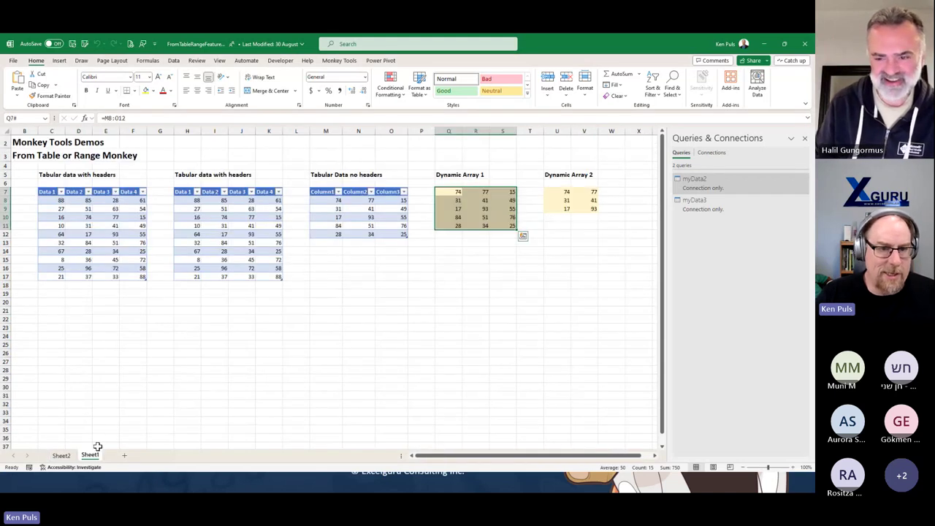
pyautogui.rightClick(457, 196)
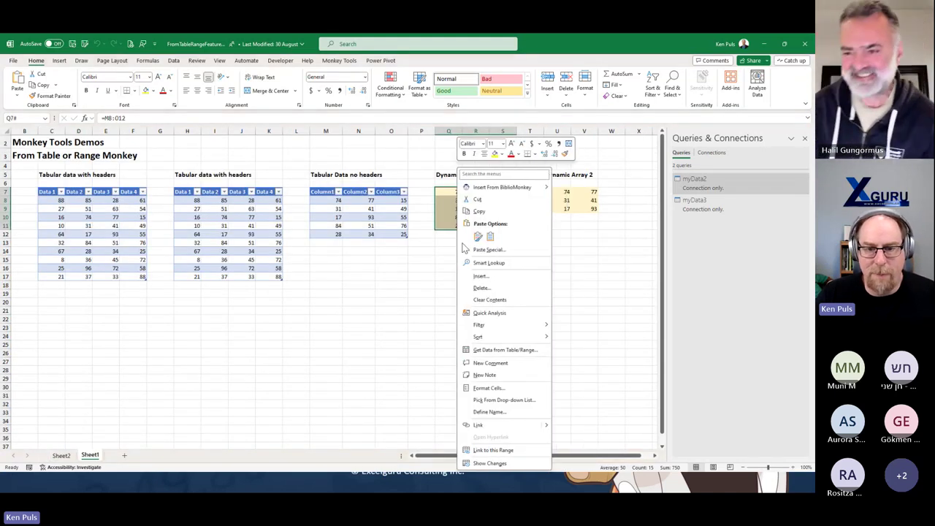
pyautogui.click(502, 349)
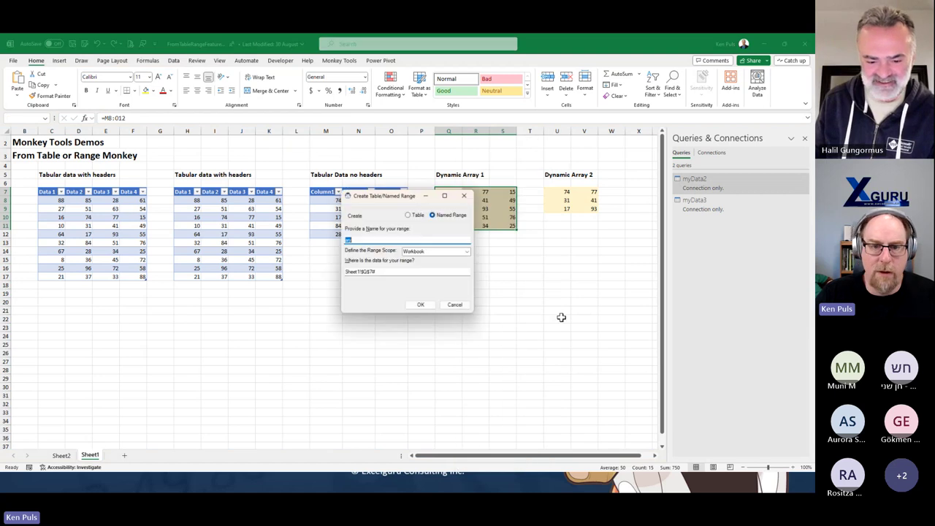
pyautogui.write('ar')
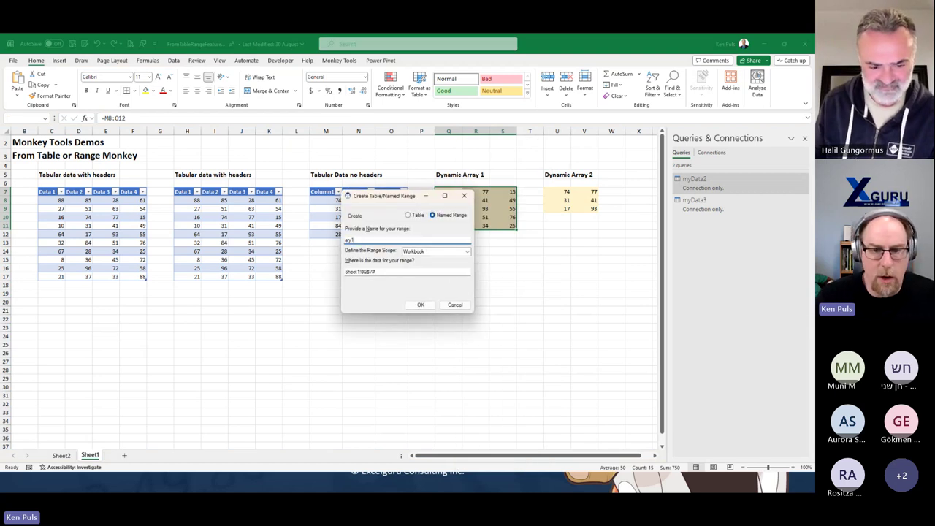
pyautogui.write('y1')
pyautogui.click(422, 306)
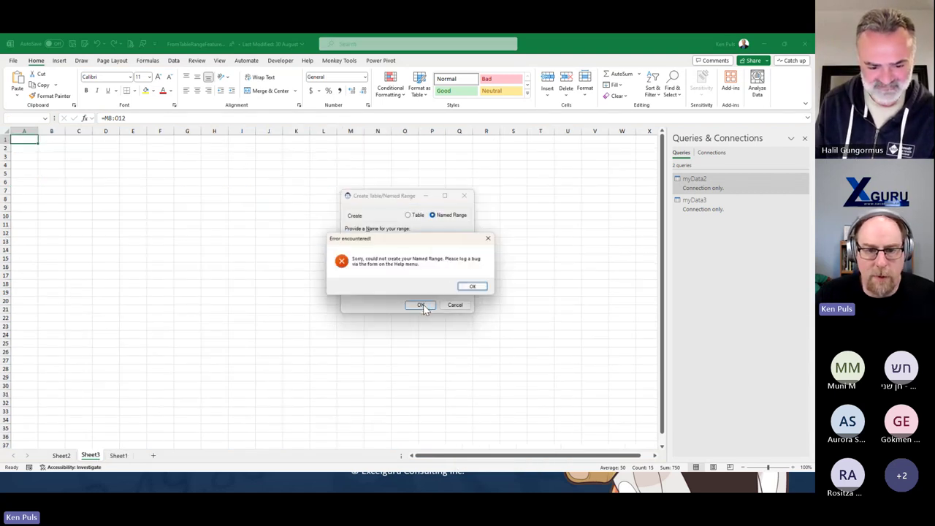
pyautogui.click(473, 286)
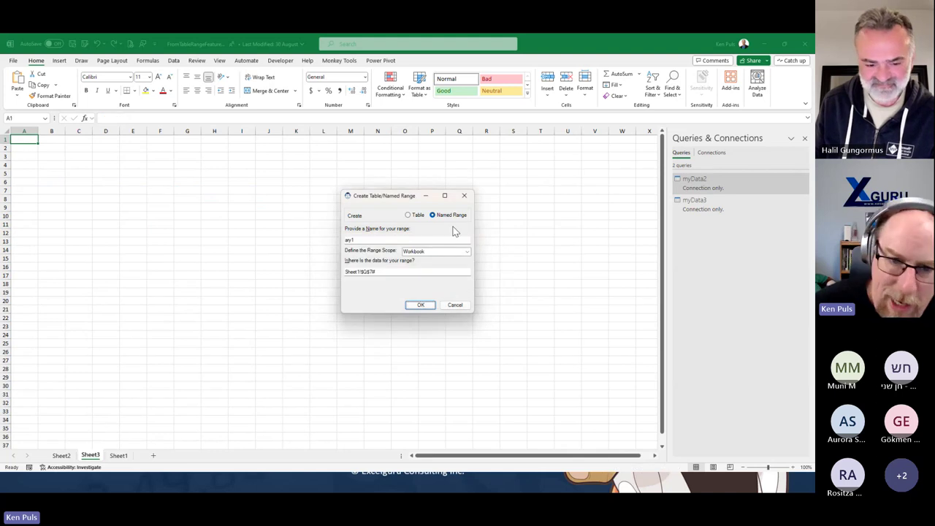
# Change the range name for Dynamic Array 1 to aray and create the named range with its query
pyautogui.doubleClick(375, 240)
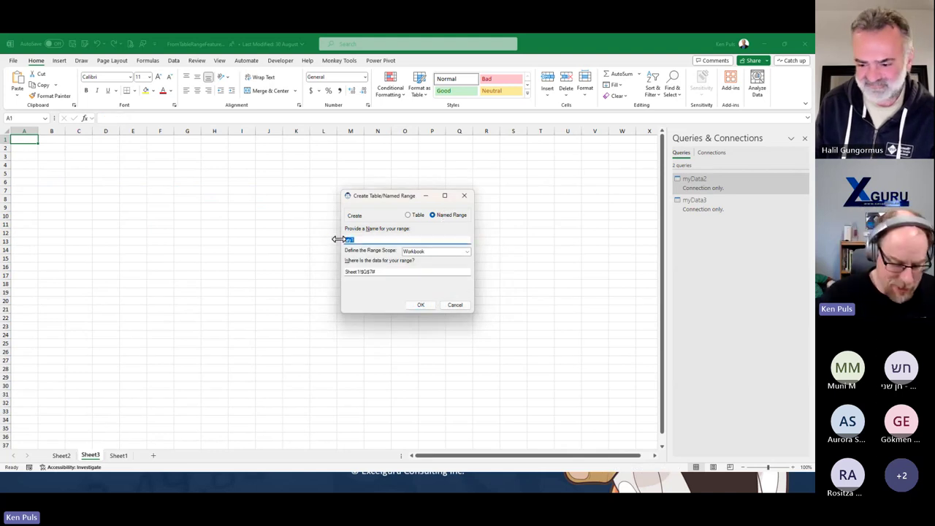
pyautogui.write('ar')
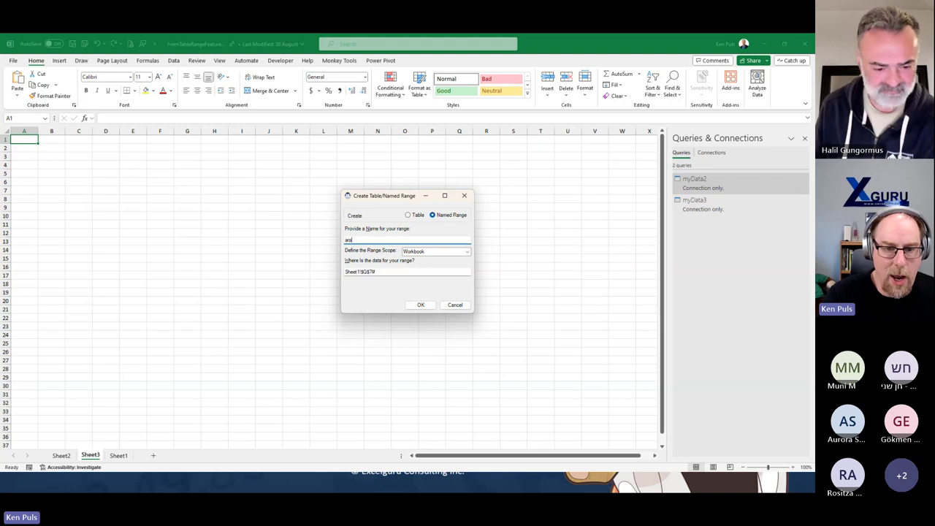
pyautogui.write('ay')
pyautogui.click(421, 304)
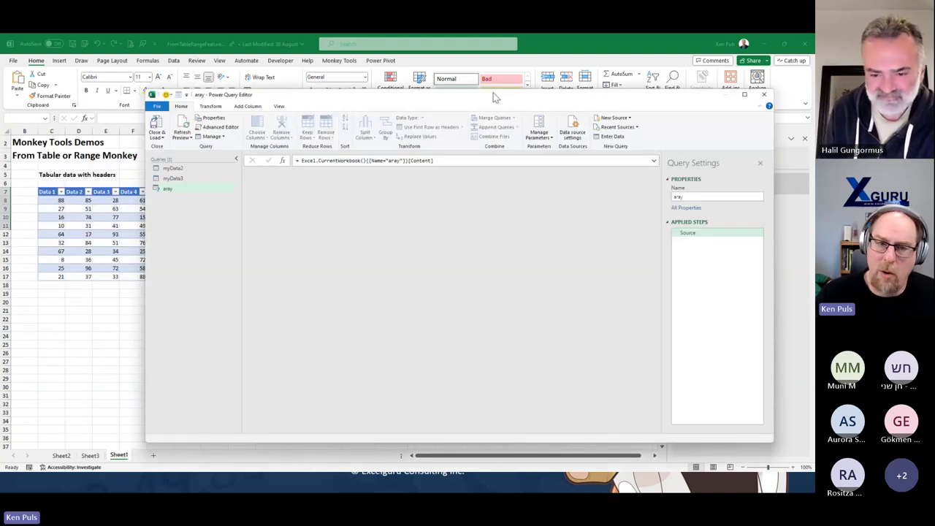
# Inspect the named range reference in the aray query's Source step, and close the query editor keeping the changes
pyautogui.moveTo(486, 95); pyautogui.dragTo(429, 70)
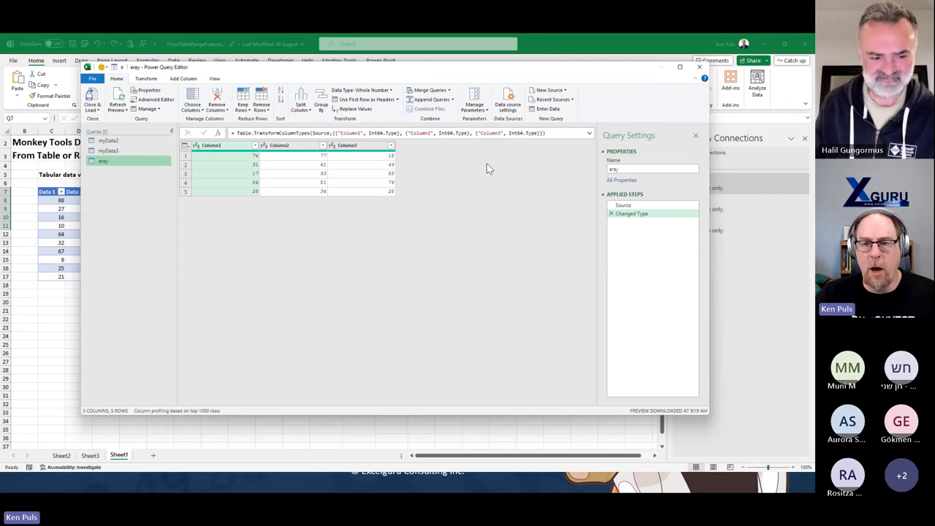
pyautogui.click(642, 206)
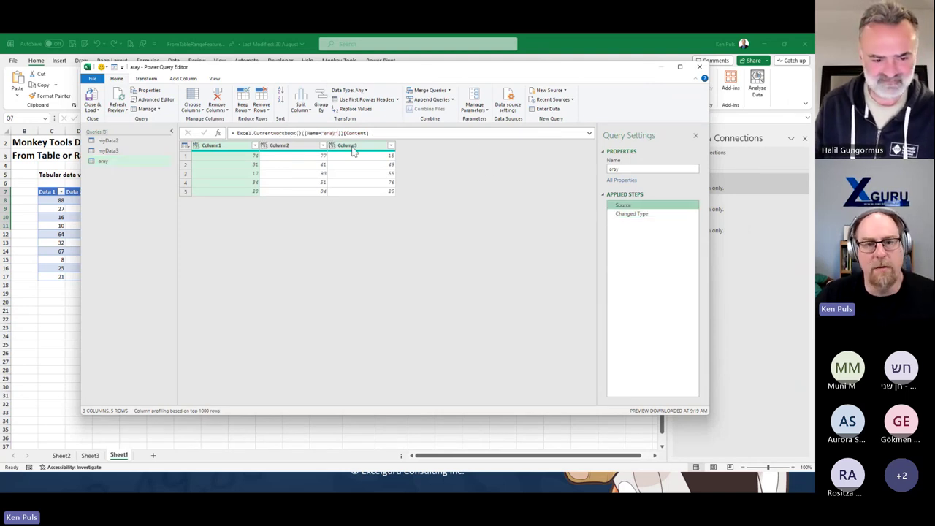
pyautogui.click(701, 70)
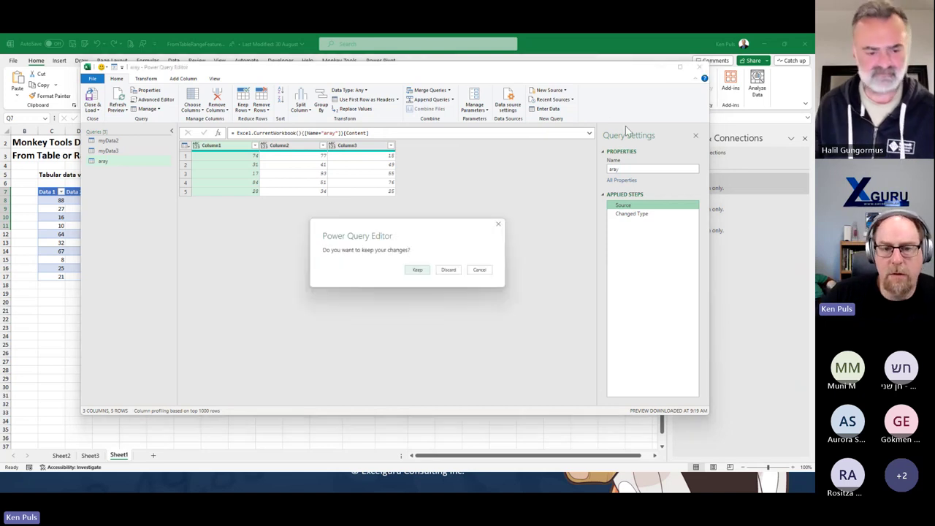
pyautogui.click(419, 273)
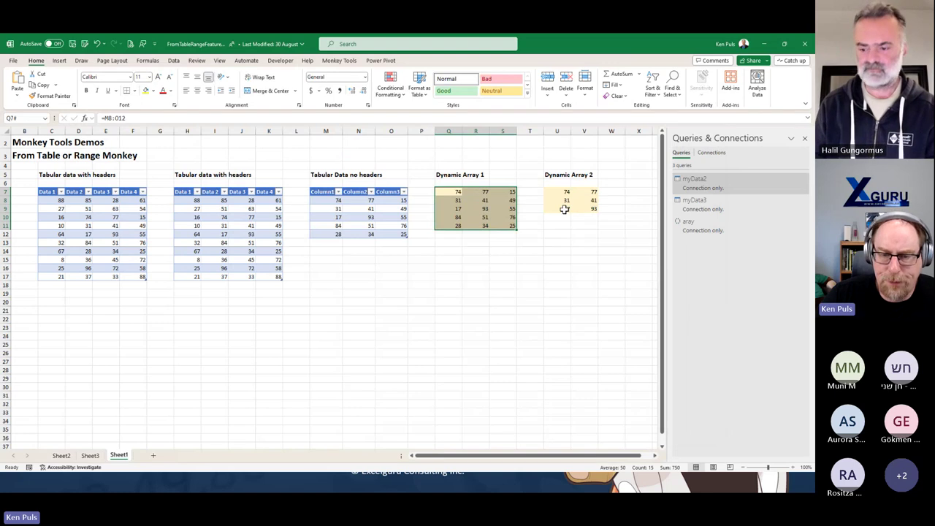
# Set the Custom Dynamic Array Preface to dynary in the Monkey Tools global options
pyautogui.click(341, 61)
pyautogui.click(580, 93)
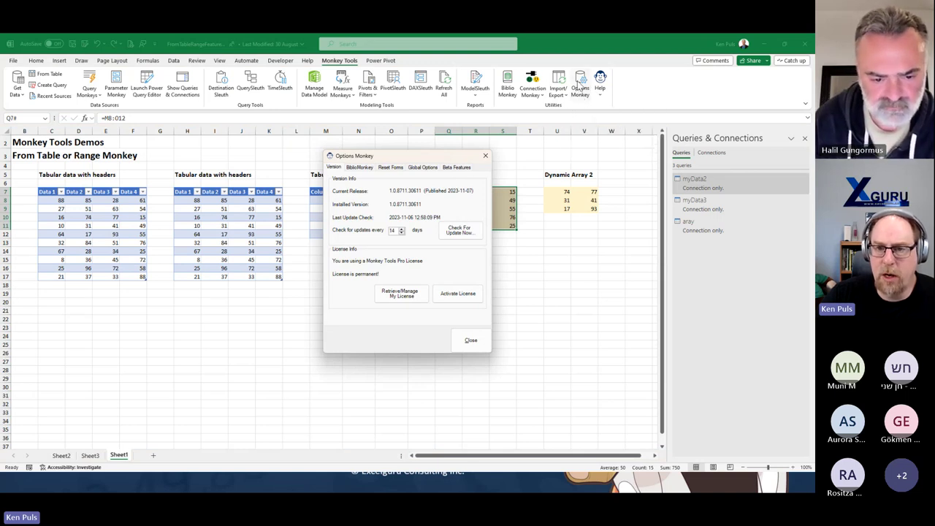
pyautogui.click(422, 167)
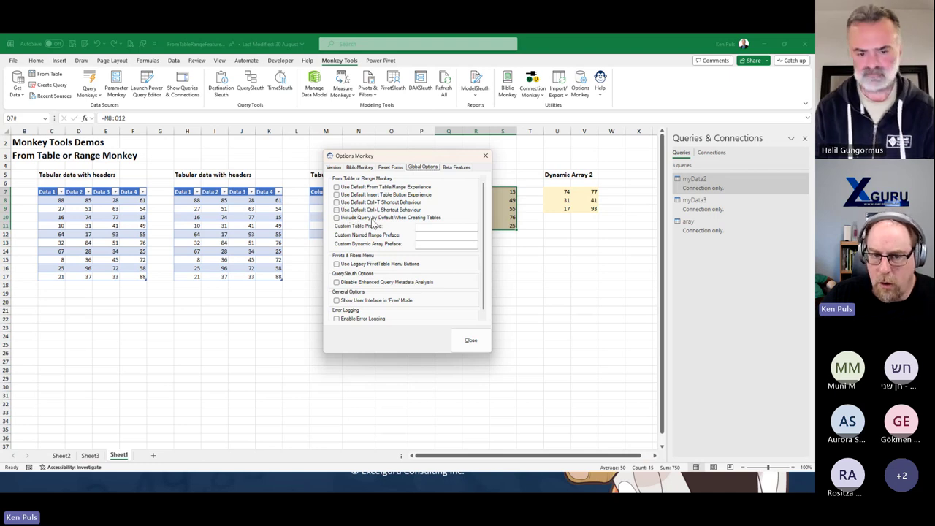
pyautogui.click(443, 244)
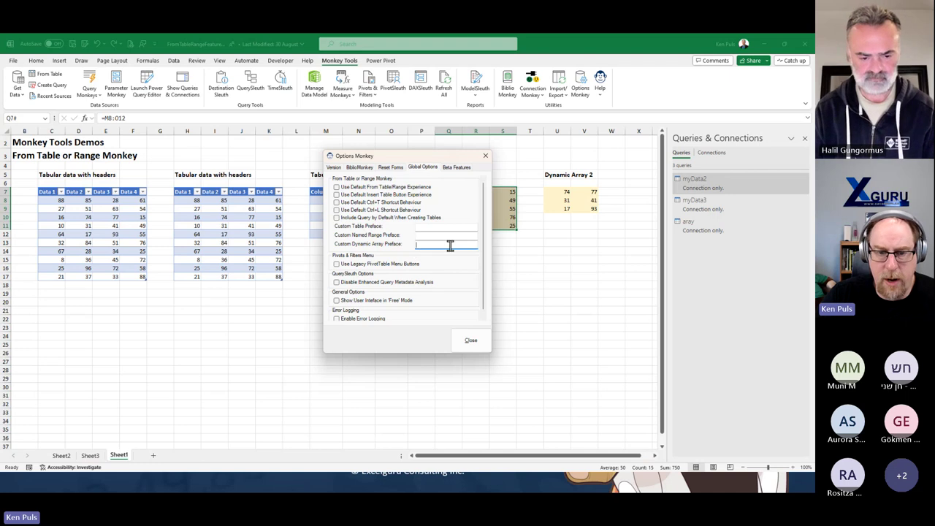
pyautogui.write('dy')
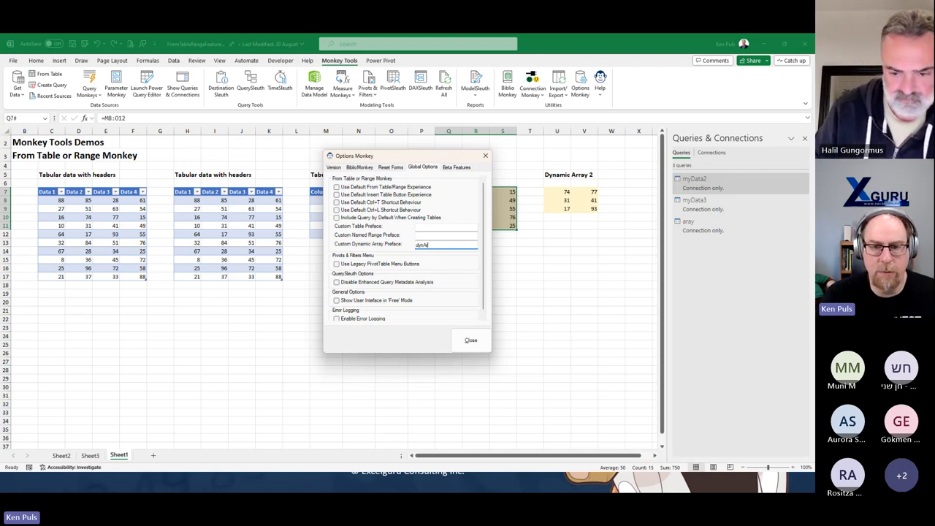
pyautogui.write('narry')
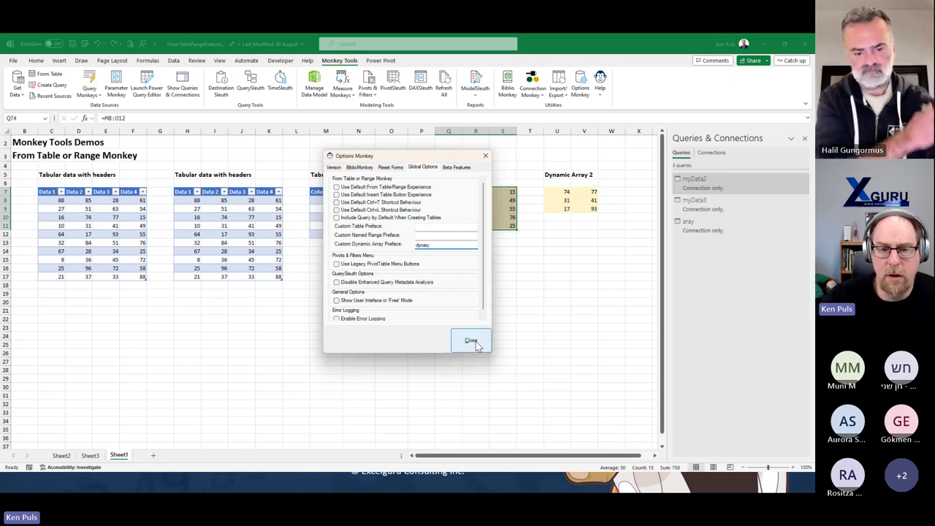
pyautogui.click(471, 341)
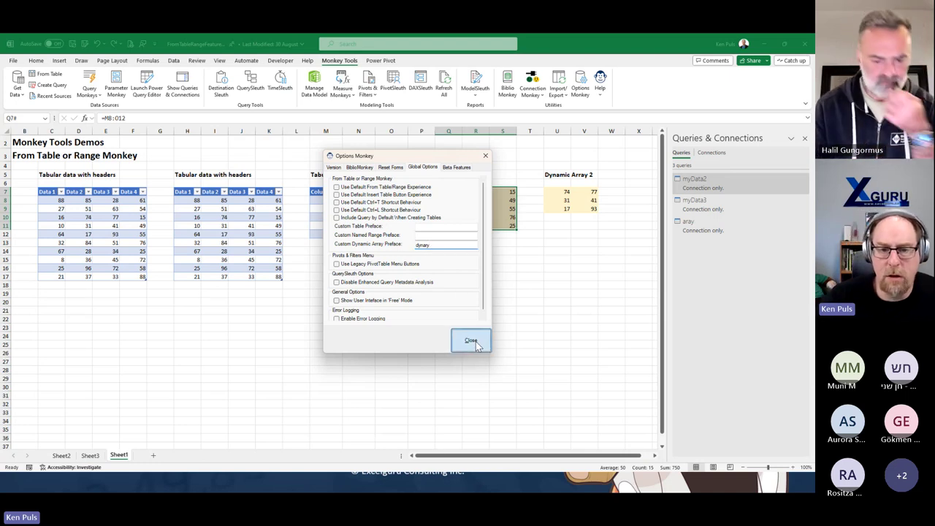
pyautogui.click(529, 293)
# Get data from Dynamic Array 2 as a workbook-scoped named range called dynaryData, and close and load its query
pyautogui.rightClick(566, 194)
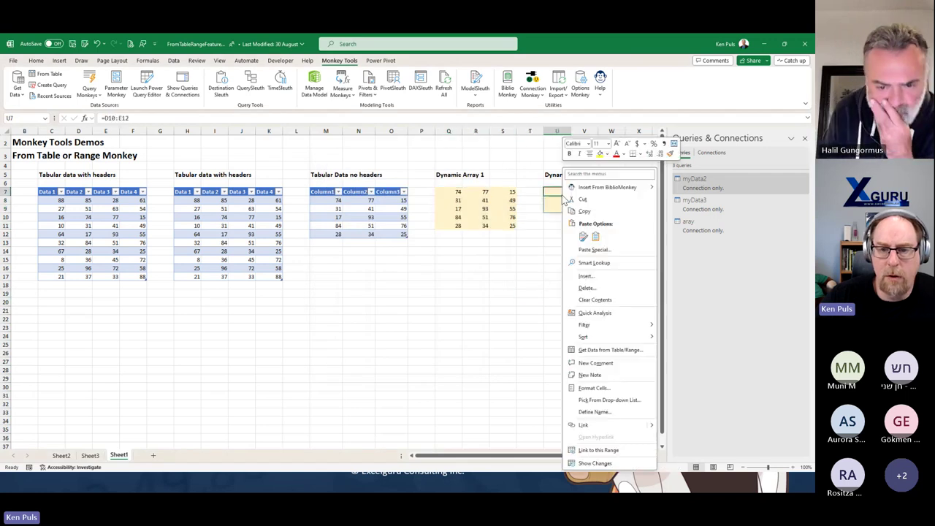
pyautogui.click(583, 346)
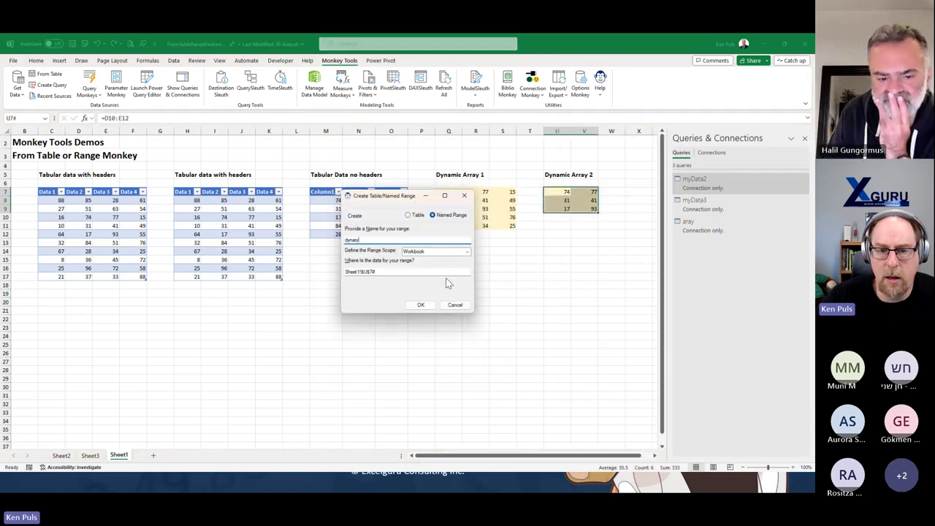
pyautogui.doubleClick(349, 241)
pyautogui.click(379, 272)
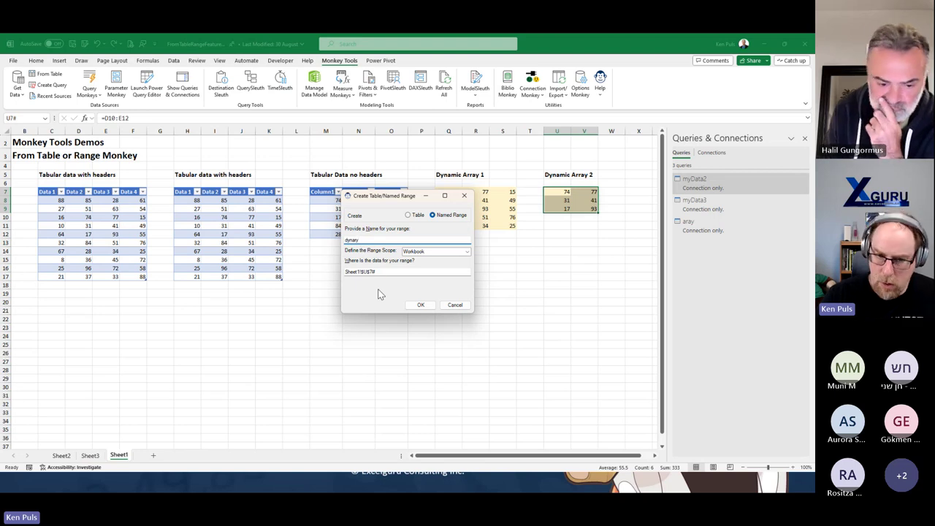
pyautogui.write('Data')
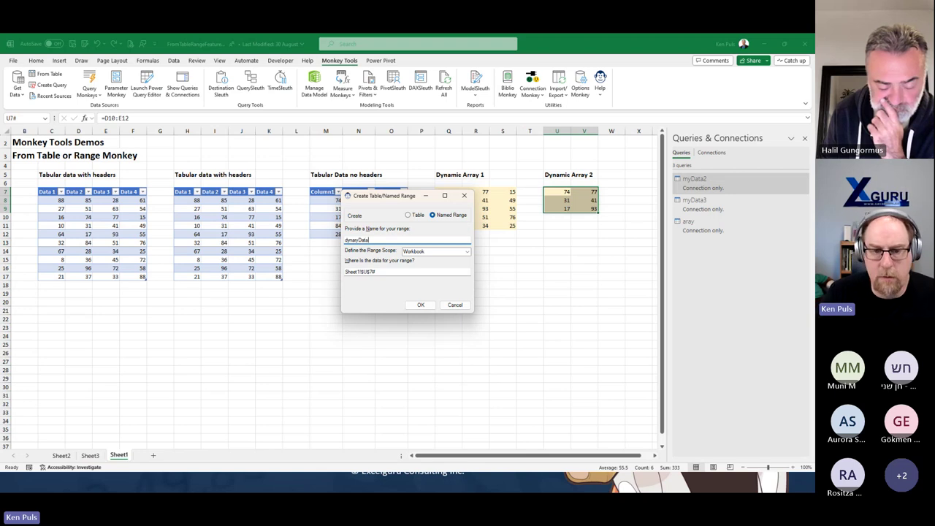
pyautogui.click(430, 305)
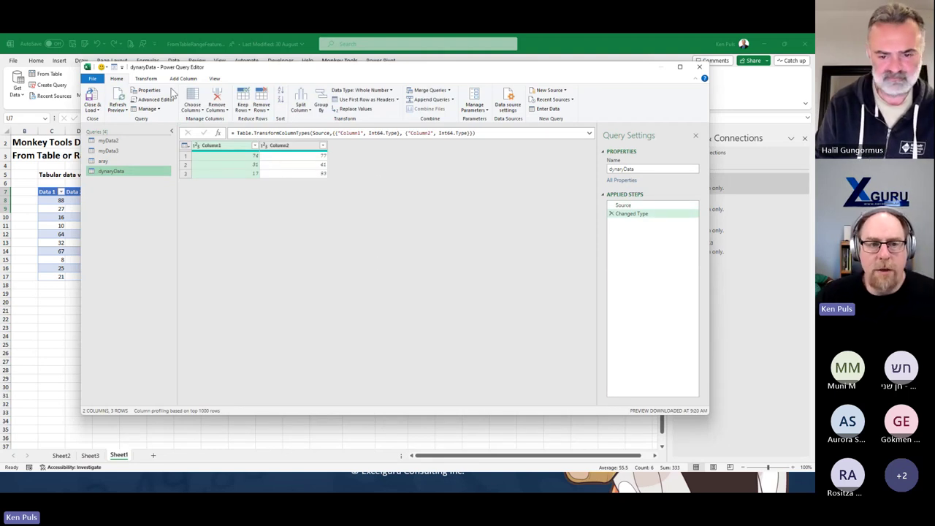
pyautogui.click(91, 95)
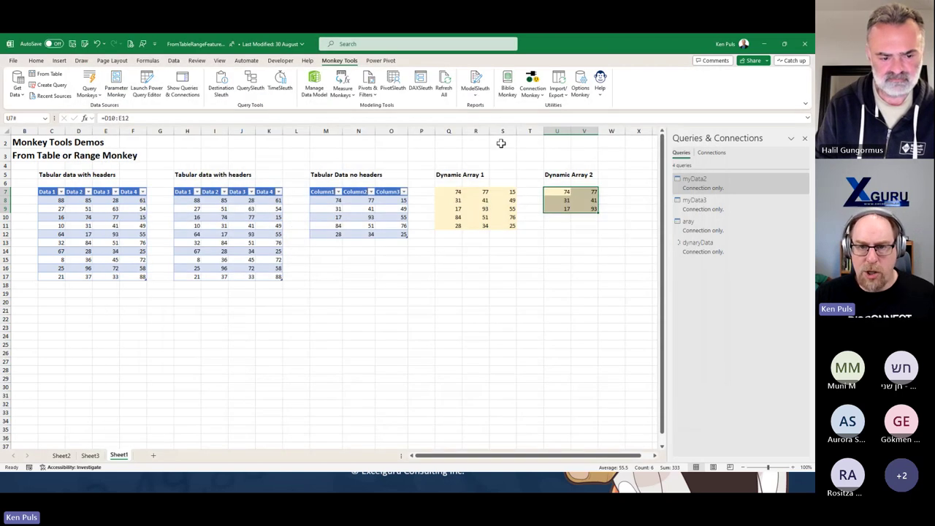
# Clear the Custom Dynamic Array Preface in the Monkey Tools global options and close the options
pyautogui.click(580, 88)
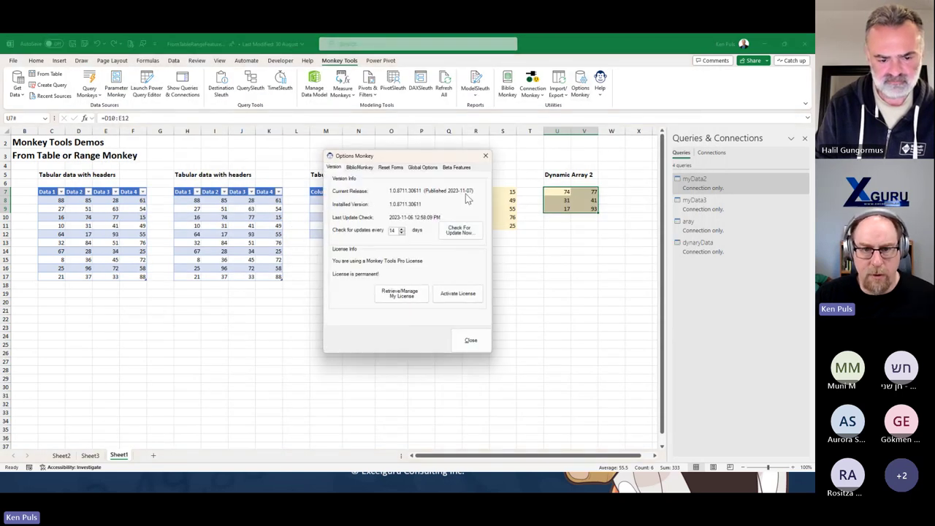
pyautogui.click(424, 167)
pyautogui.click(440, 244)
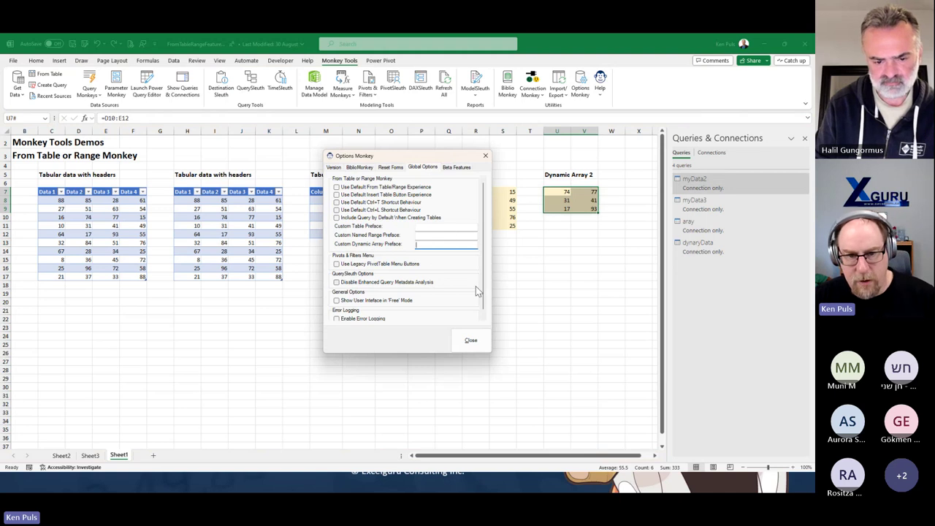
pyautogui.click(467, 340)
# Close the table and range demo workbook to return to the BiblioMonkey demo workbook
pyautogui.click(536, 260)
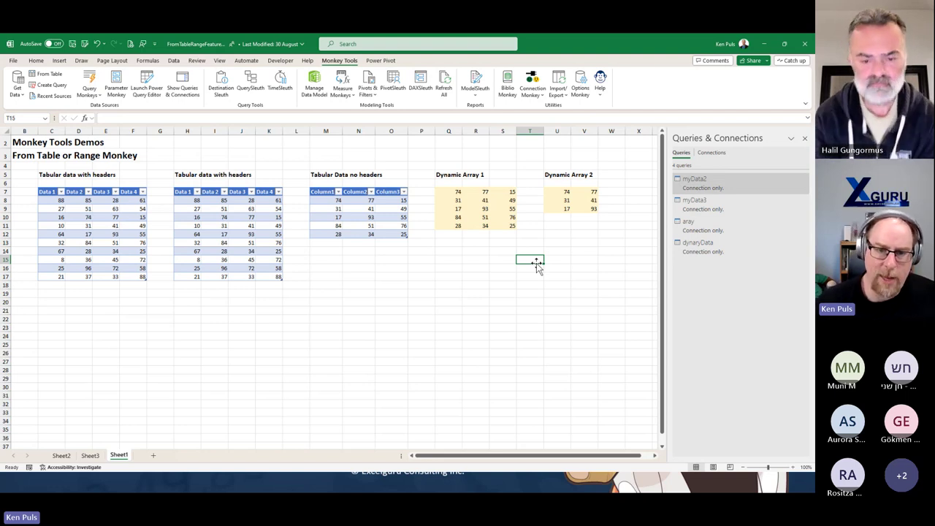
pyautogui.click(453, 276)
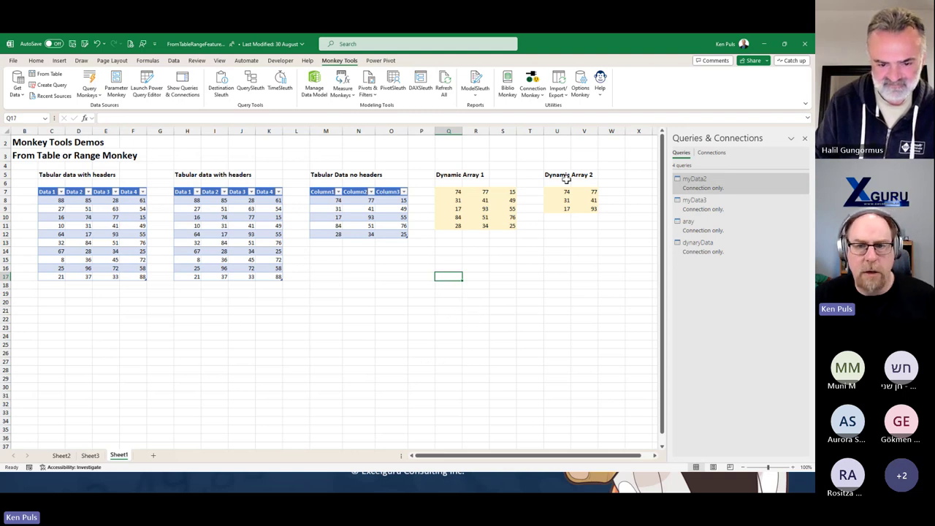
pyautogui.click(803, 45)
pyautogui.click(417, 267)
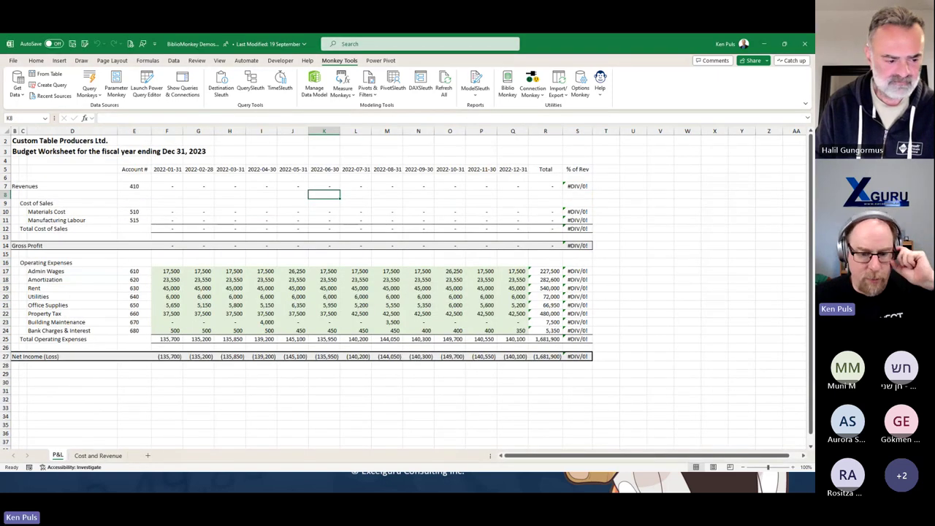
pyautogui.hotkey('alt', 'Tab')
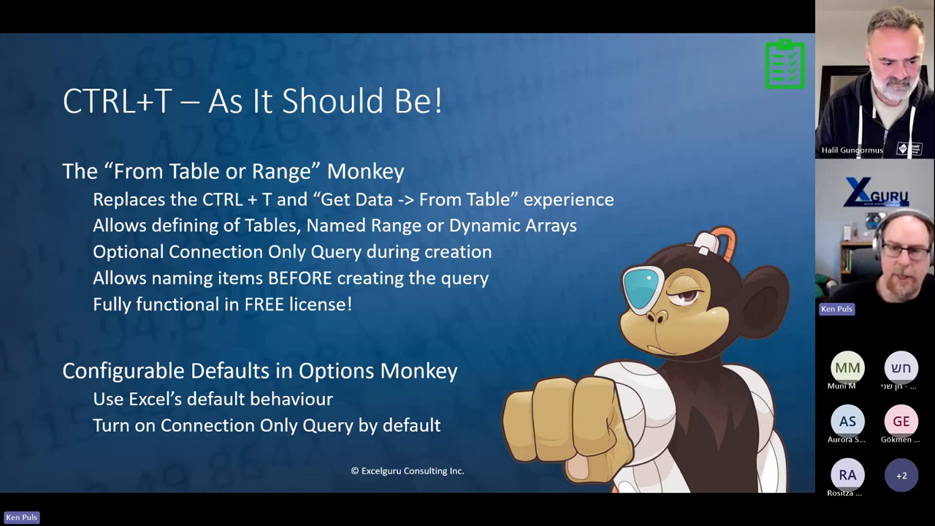
pyautogui.press('Right')
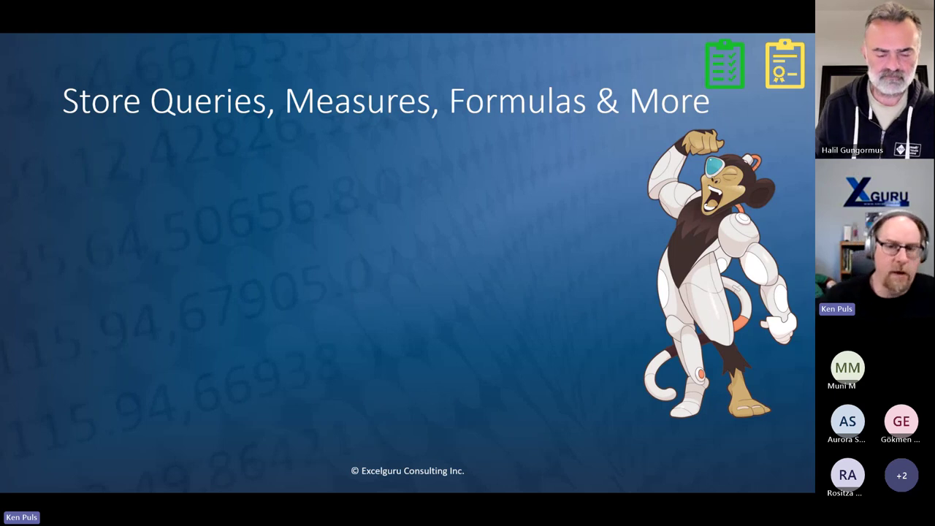
pyautogui.press('Right')
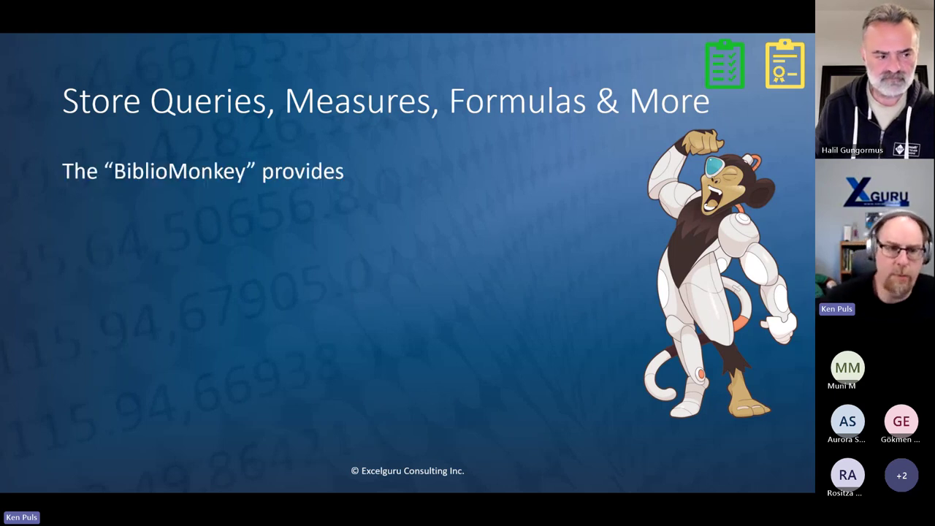
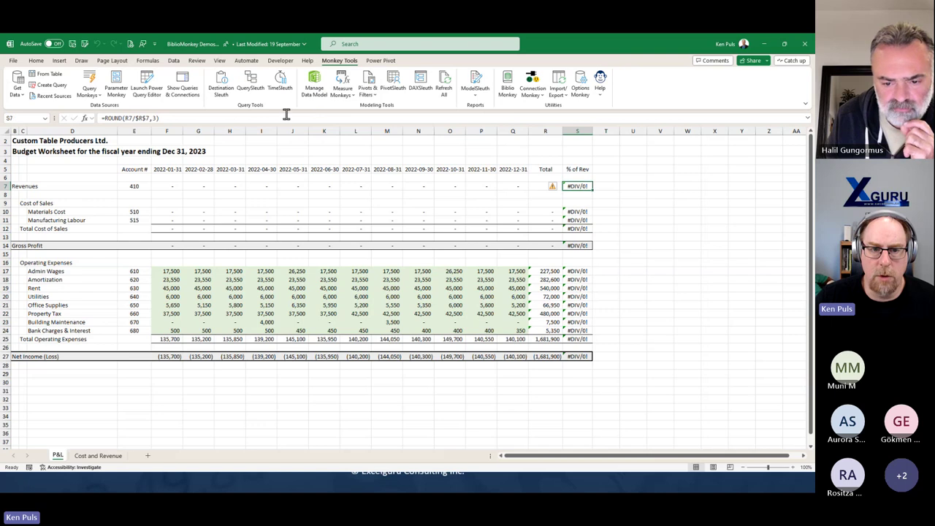
# Examine the rounding formula in the Revenues % of Rev cell and highlight the other error cells in that column
pyautogui.click(286, 115)
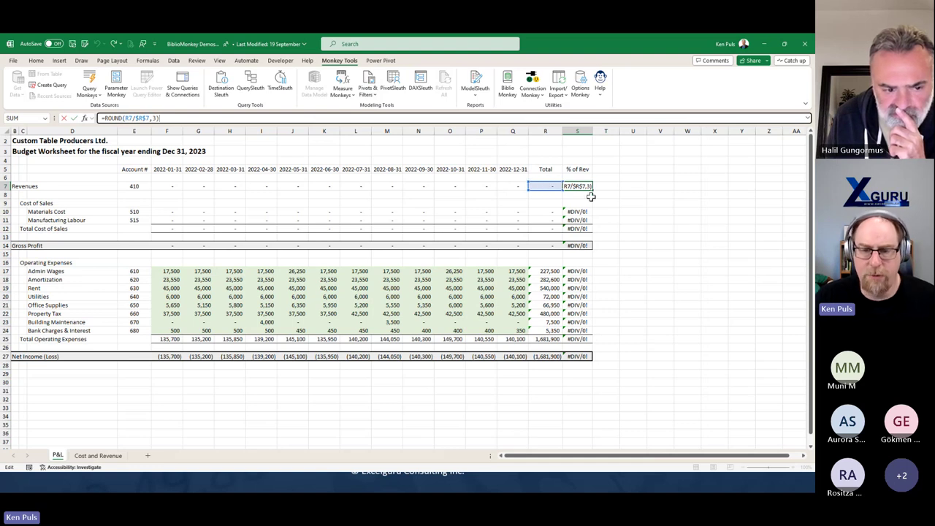
pyautogui.hotkey('ctrl', 'Return')
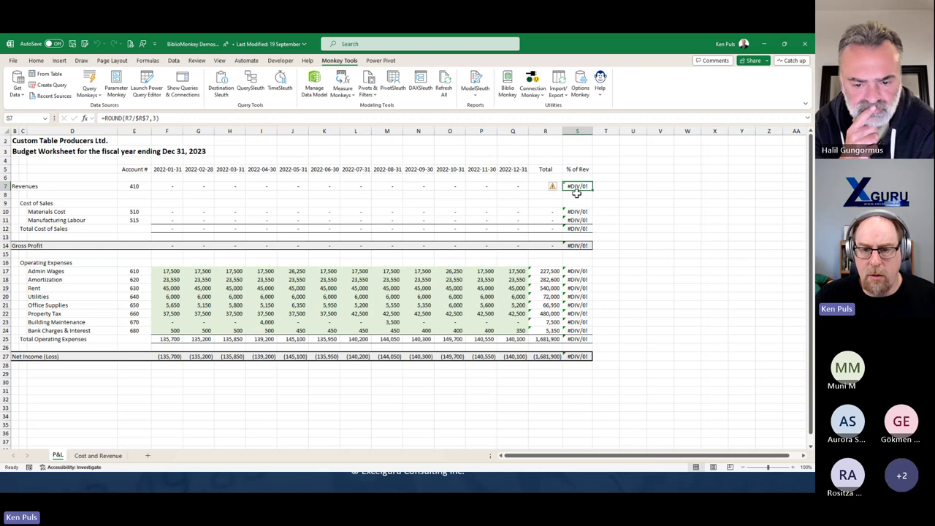
pyautogui.moveTo(577, 211); pyautogui.dragTo(576, 228)
pyautogui.keyDown('ctrl'); pyautogui.click(577, 246); pyautogui.keyUp('ctrl')
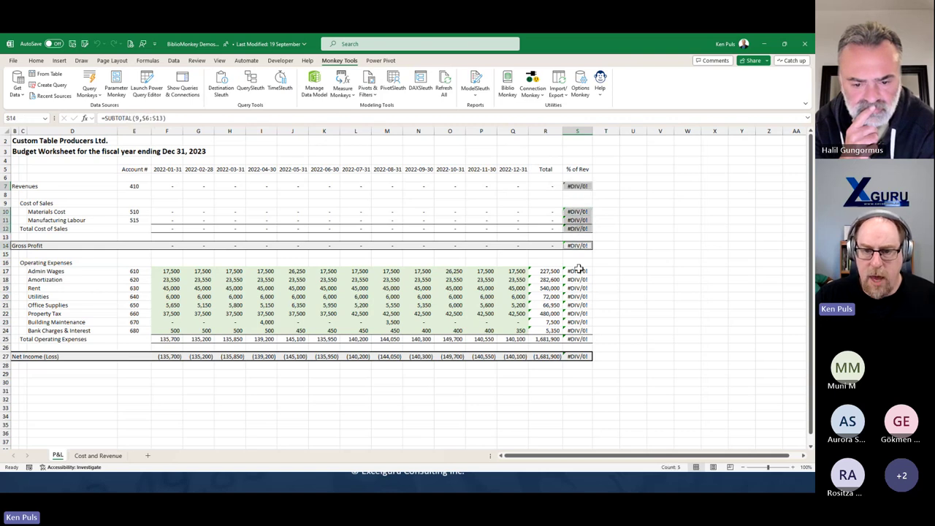
pyautogui.moveTo(577, 271); pyautogui.dragTo(577, 339)
pyautogui.keyDown('ctrl'); pyautogui.click(576, 355); pyautogui.keyUp('ctrl')
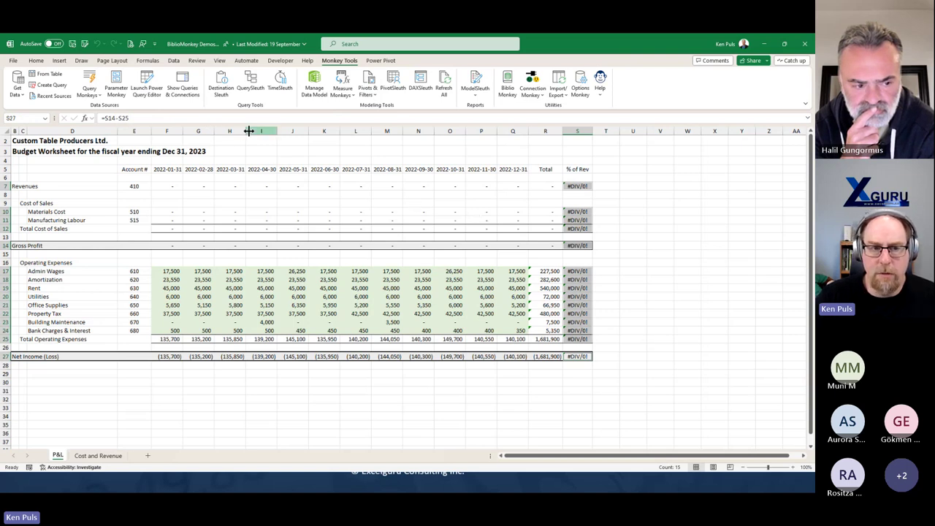
pyautogui.click(642, 227)
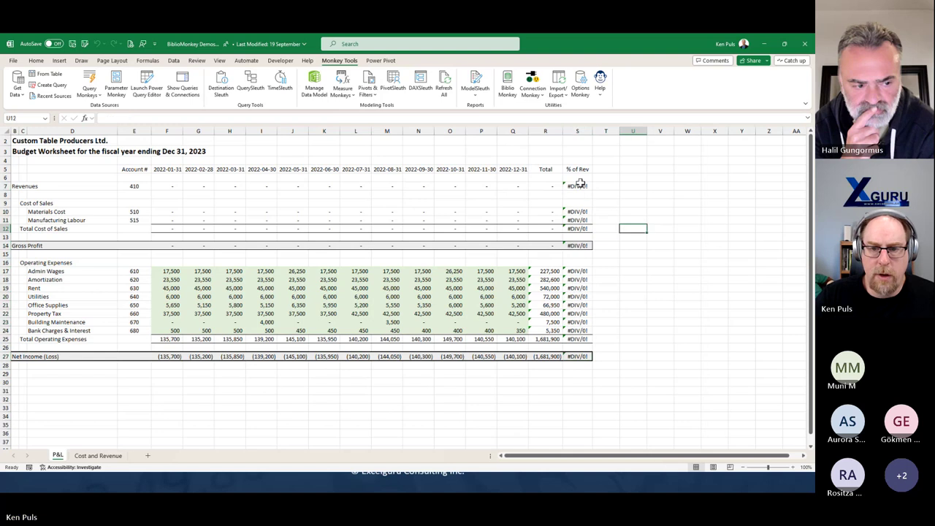
# Compare the % of Rev formulas for Revenues, Gross Profit, Total Cost of Sales, Total Operating Expenses and Net Income
pyautogui.click(578, 187)
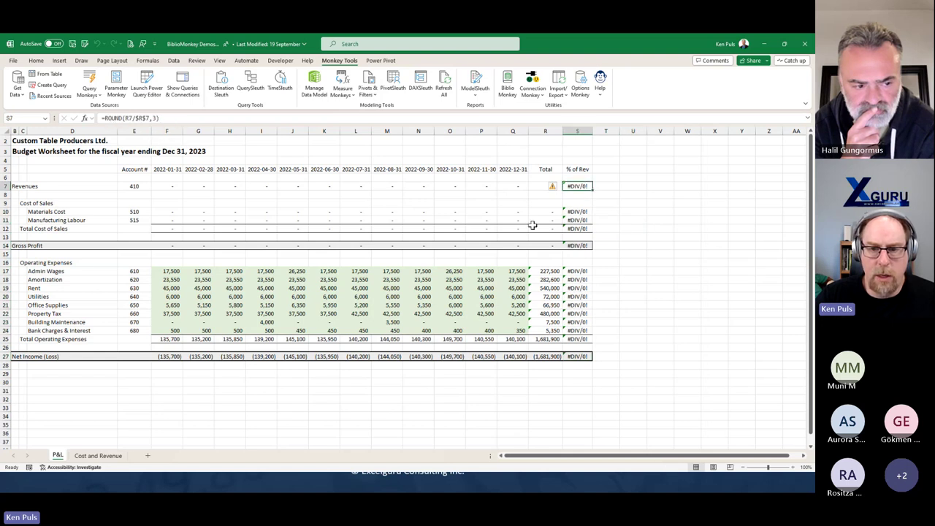
pyautogui.click(584, 246)
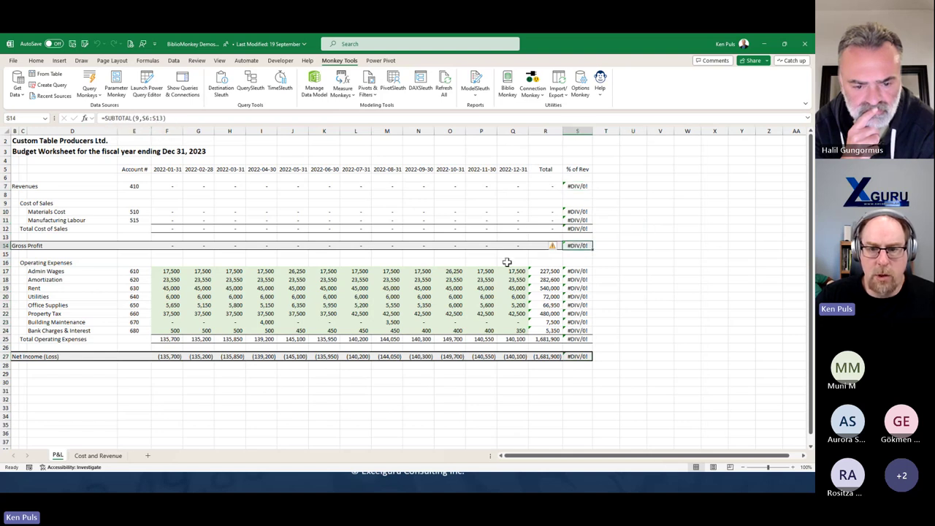
pyautogui.click(577, 227)
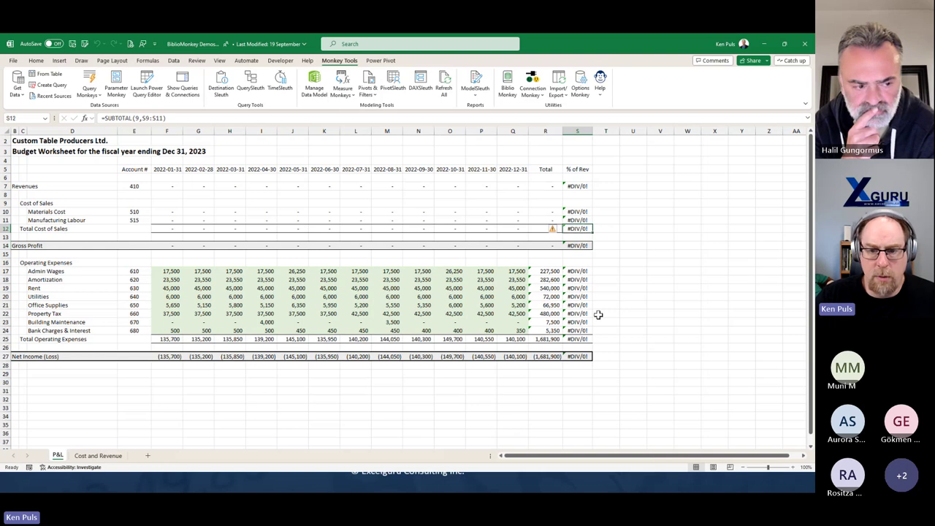
pyautogui.click(574, 340)
pyautogui.click(575, 357)
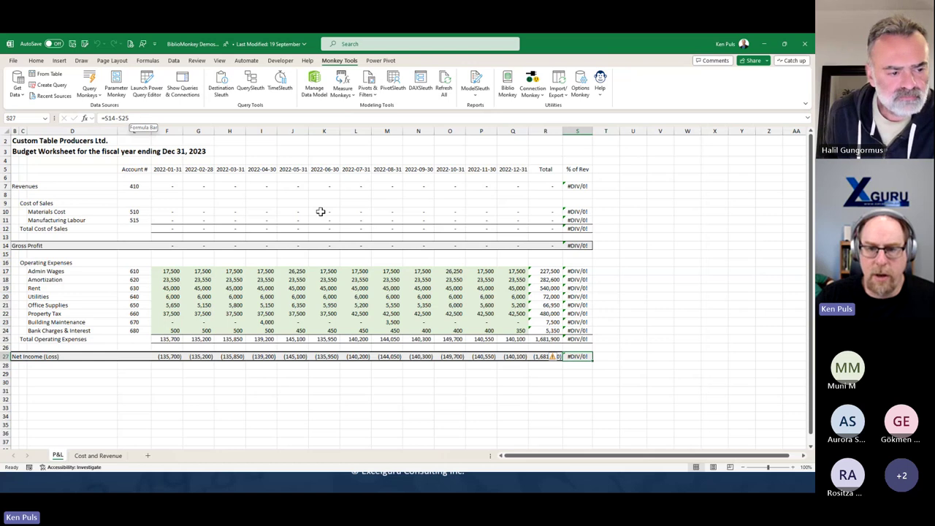
# Try to wrap all the % of Rev formulas, from Revenues to Net Income, in BiblioMonkey's IFERROR Zero error handler
pyautogui.click(580, 186)
pyautogui.moveTo(575, 209); pyautogui.dragTo(577, 337)
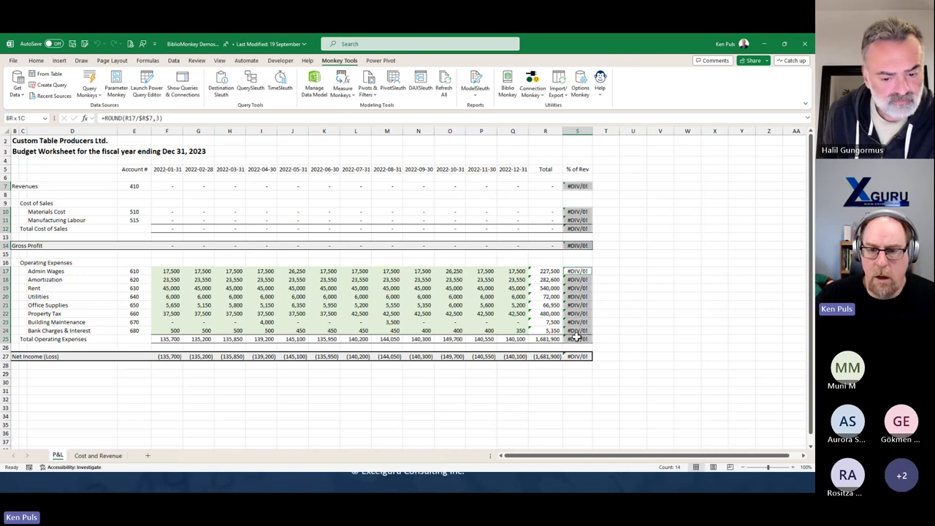
pyautogui.keyDown('ctrl'); pyautogui.click(577, 356); pyautogui.keyUp('ctrl')
pyautogui.rightClick(577, 355)
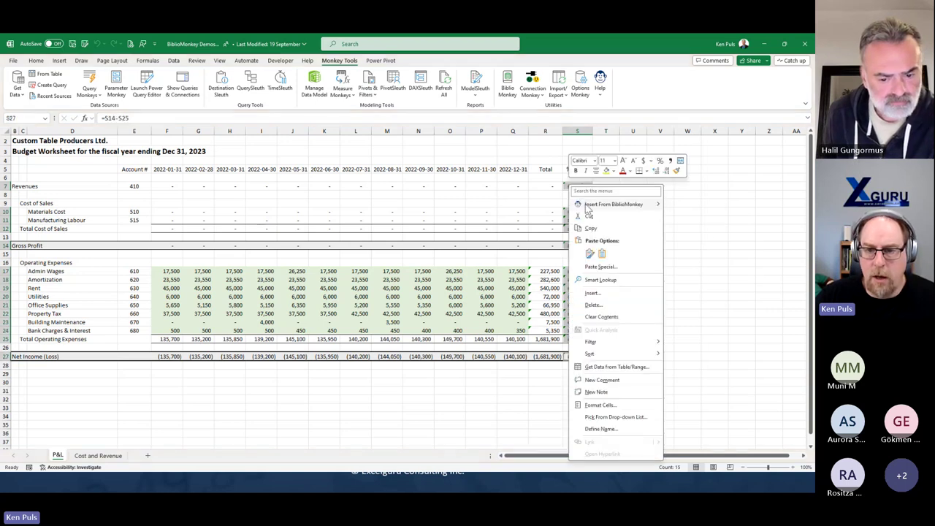
pyautogui.moveTo(677, 210)
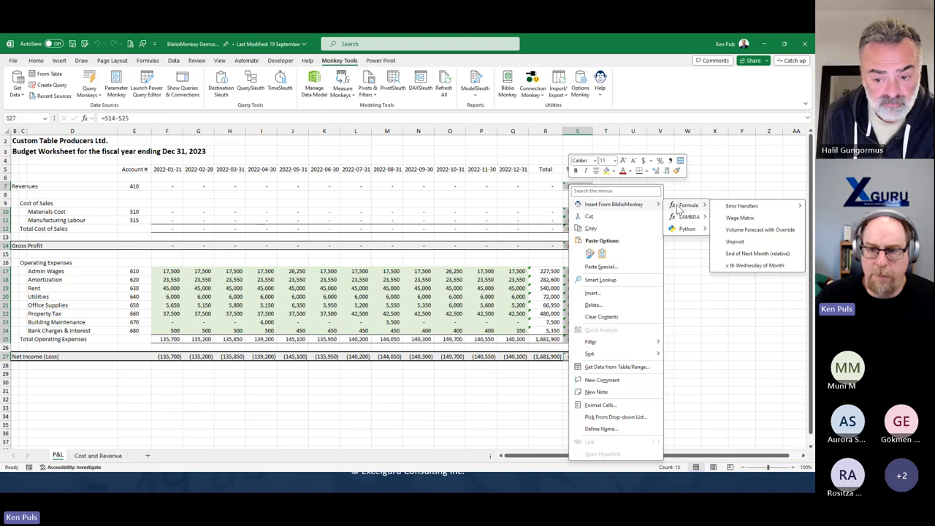
pyautogui.moveTo(729, 210)
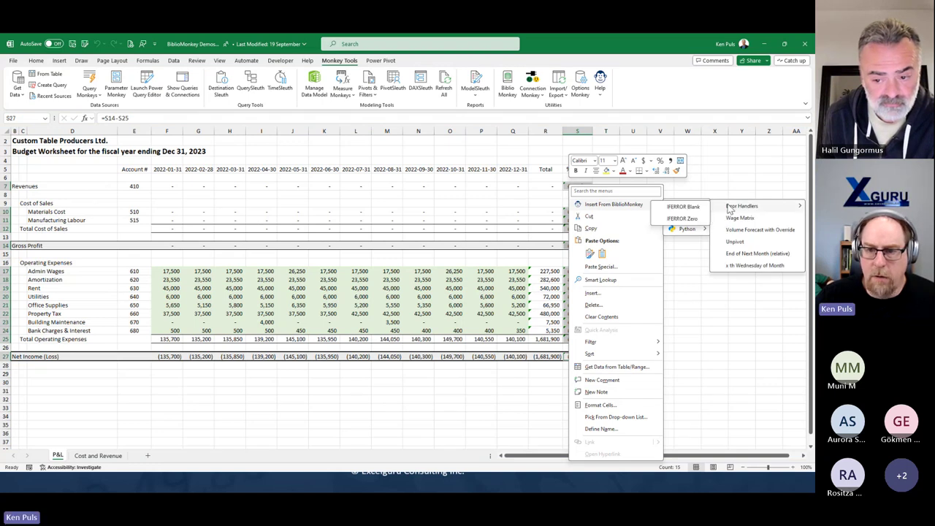
pyautogui.click(689, 219)
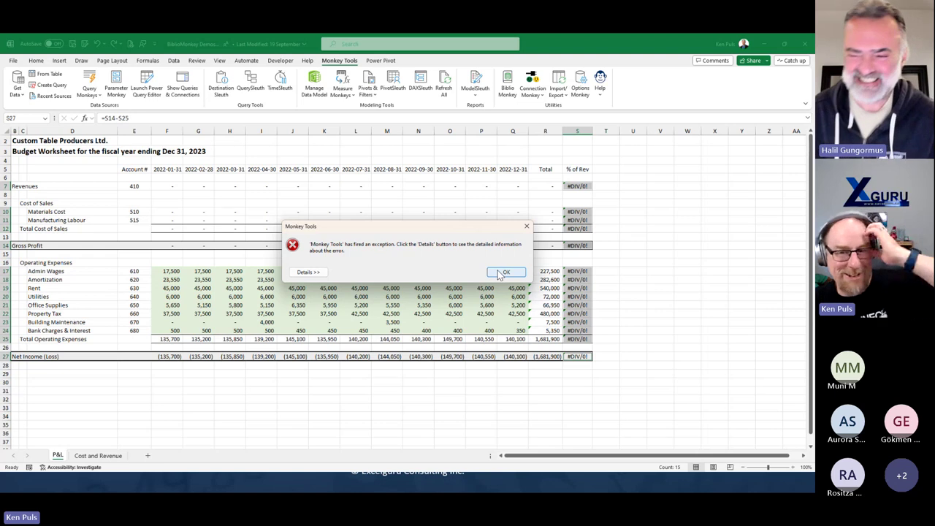
pyautogui.click(503, 272)
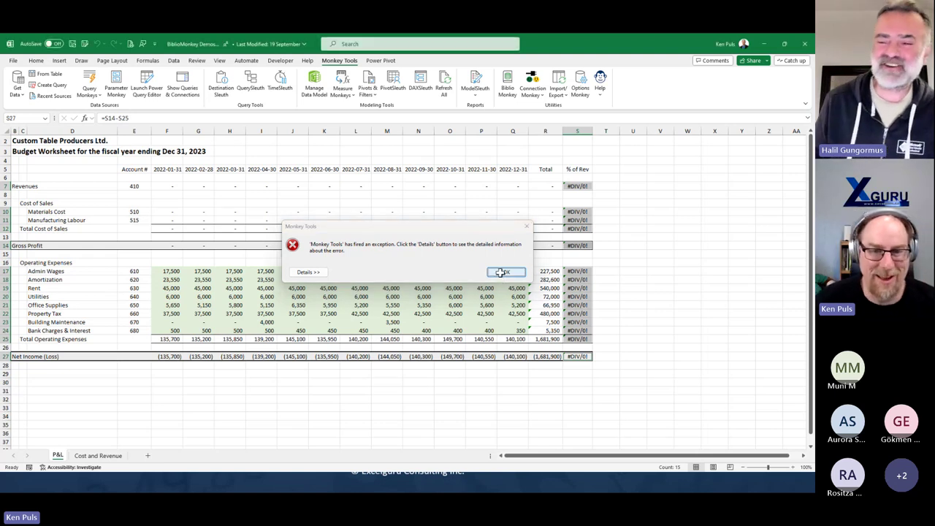
# Try to apply BiblioMonkey's IFERROR Zero error handler to only the Revenues % of Rev cell
pyautogui.click(600, 224)
pyautogui.click(576, 186)
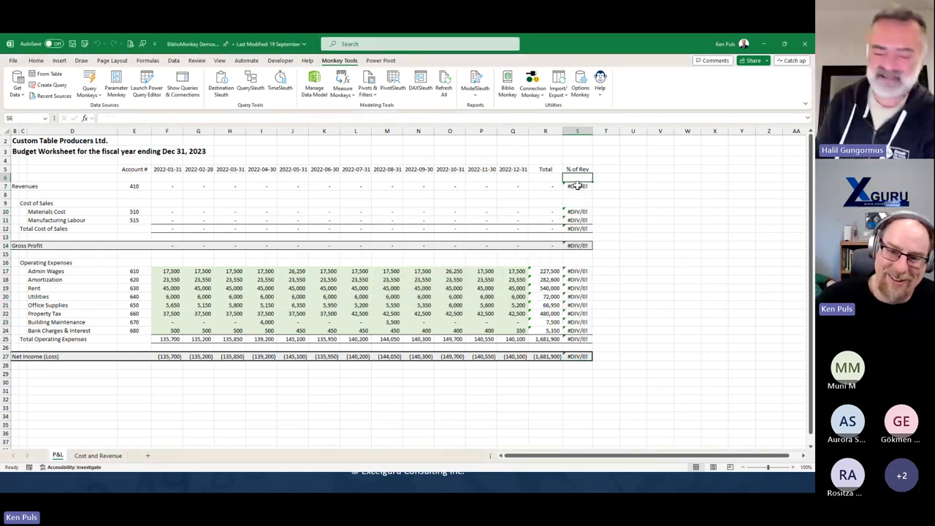
pyautogui.rightClick(577, 186)
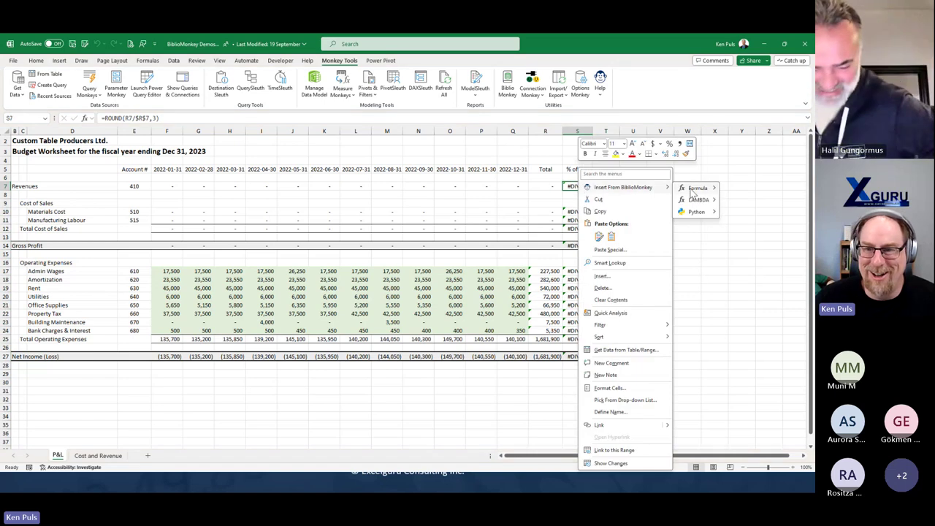
pyautogui.moveTo(609, 188)
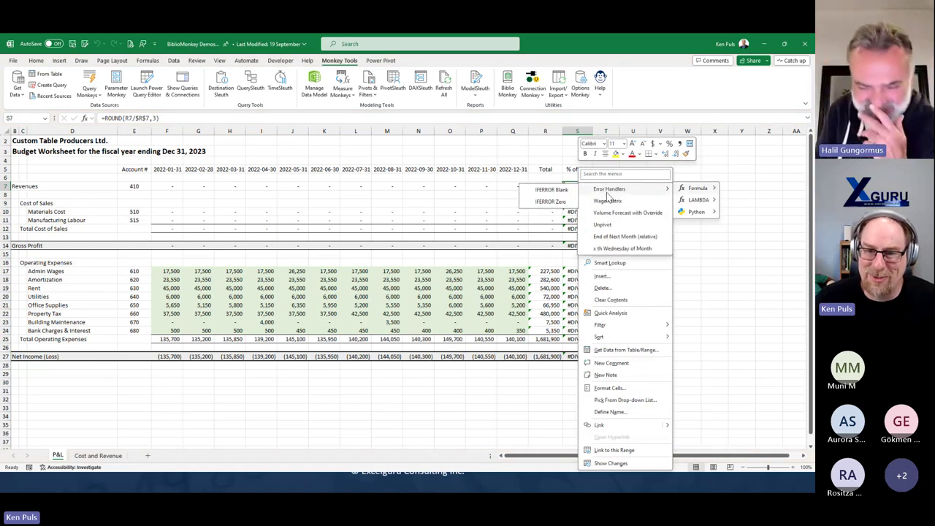
pyautogui.click(551, 202)
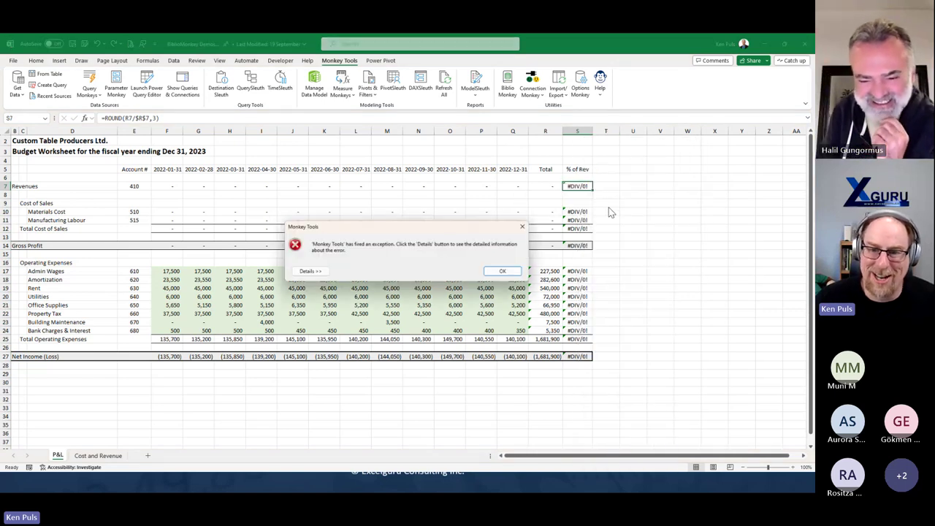
pyautogui.click(504, 272)
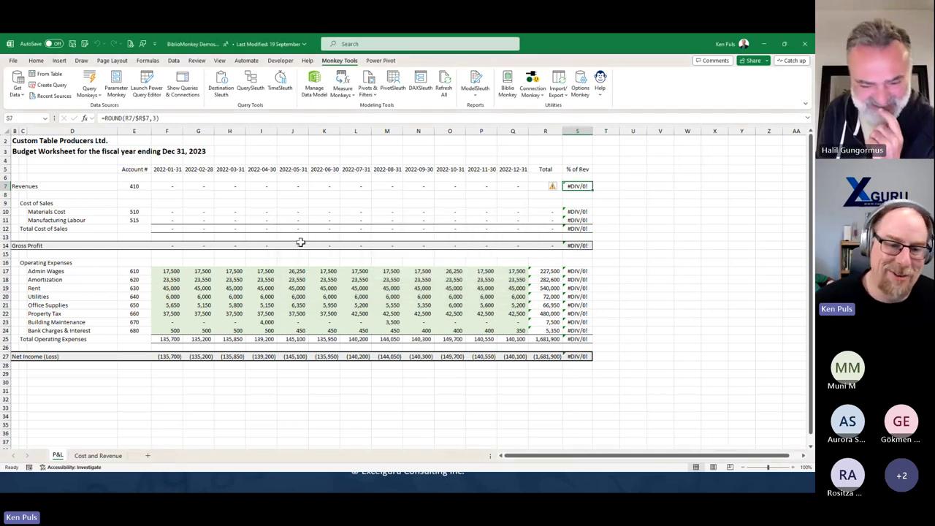
# Examine the IFERROR Zero formula in the BiblioMonkey library's Error Handlers folder, and close the library
pyautogui.click(505, 100)
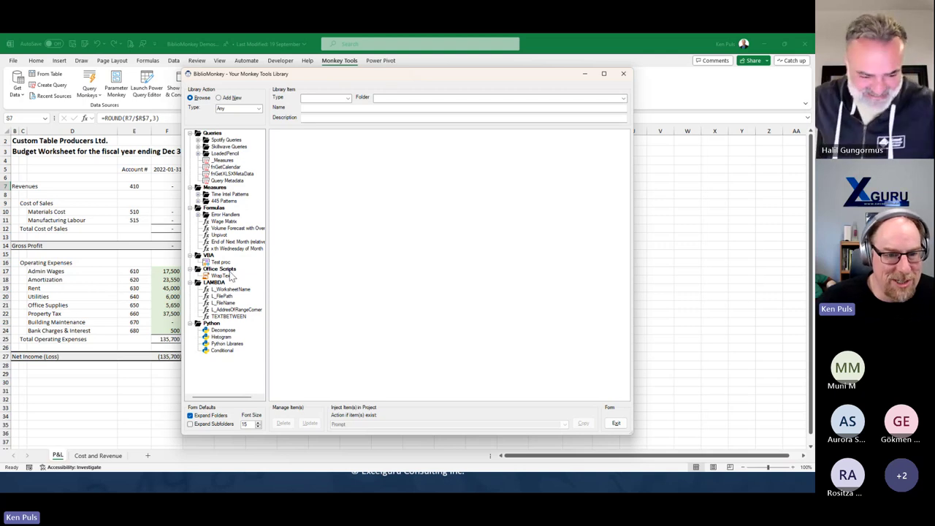
pyautogui.click(197, 214)
pyautogui.click(234, 221)
pyautogui.click(233, 228)
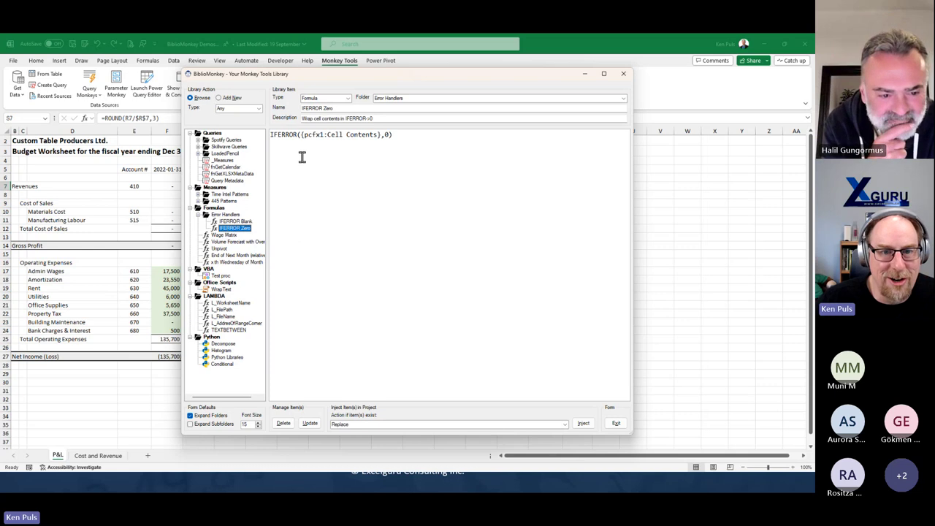
pyautogui.click(365, 136)
pyautogui.doubleClick(385, 135)
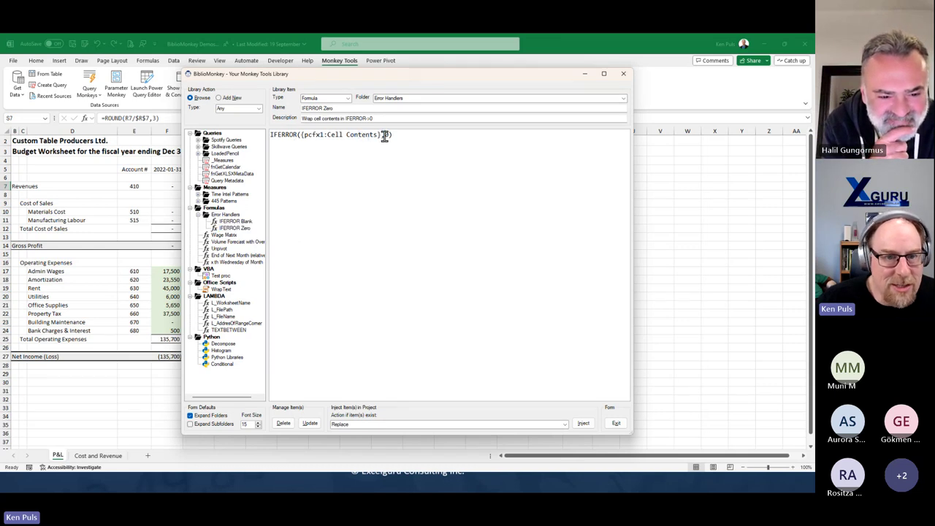
pyautogui.click(385, 136)
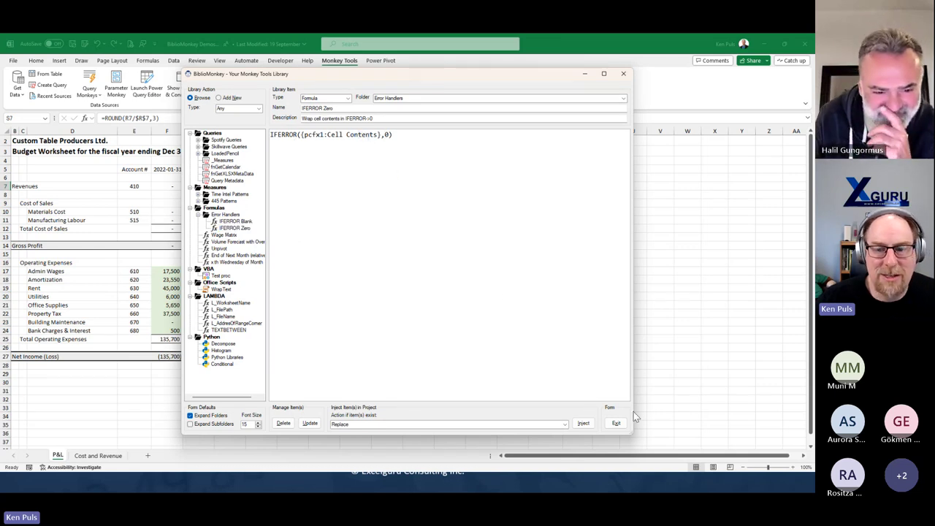
pyautogui.click(623, 73)
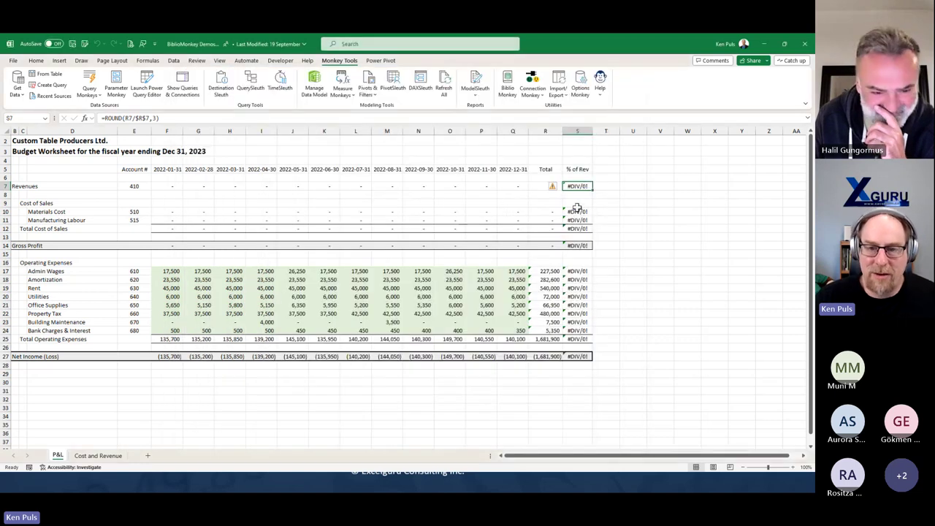
# Try to wrap the % of Rev formulas from Revenues to Gross Profit in an IFERROR error handler from BiblioMonkey
pyautogui.moveTo(577, 212); pyautogui.dragTo(577, 229)
pyautogui.rightClick(577, 246)
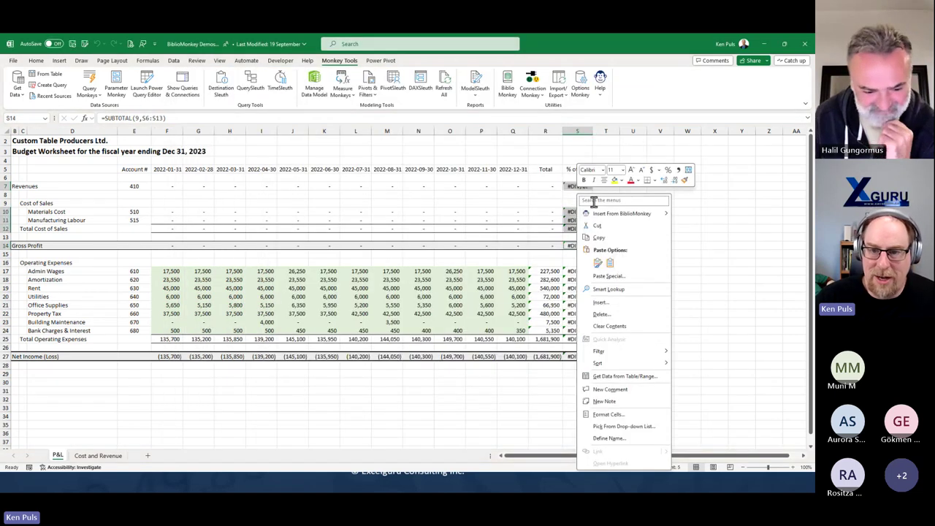
pyautogui.moveTo(657, 213)
pyautogui.moveTo(710, 215)
pyautogui.moveTo(749, 215)
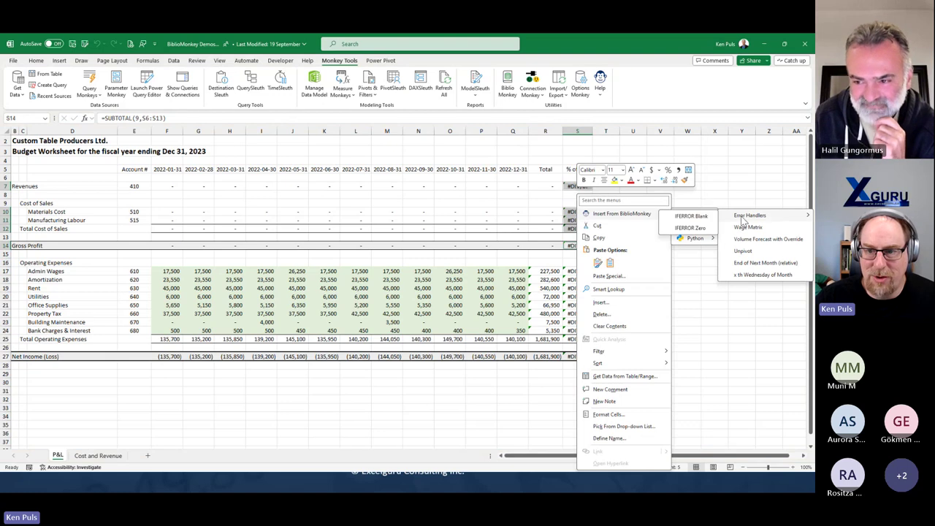
pyautogui.click(700, 217)
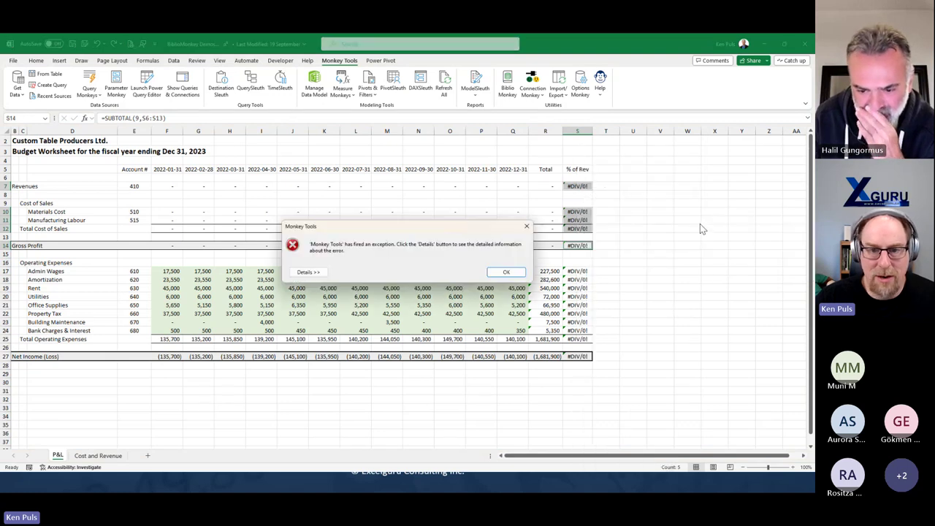
# Read the technical details of the Monkey Tools exception, including its stack trace, and dismiss the error
pyautogui.click(309, 272)
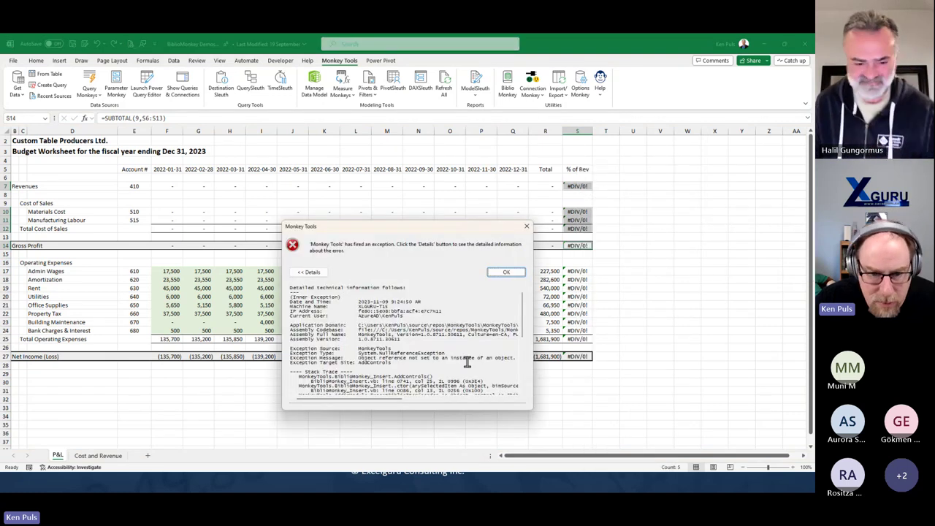
pyautogui.scroll(-1, 445, 359)
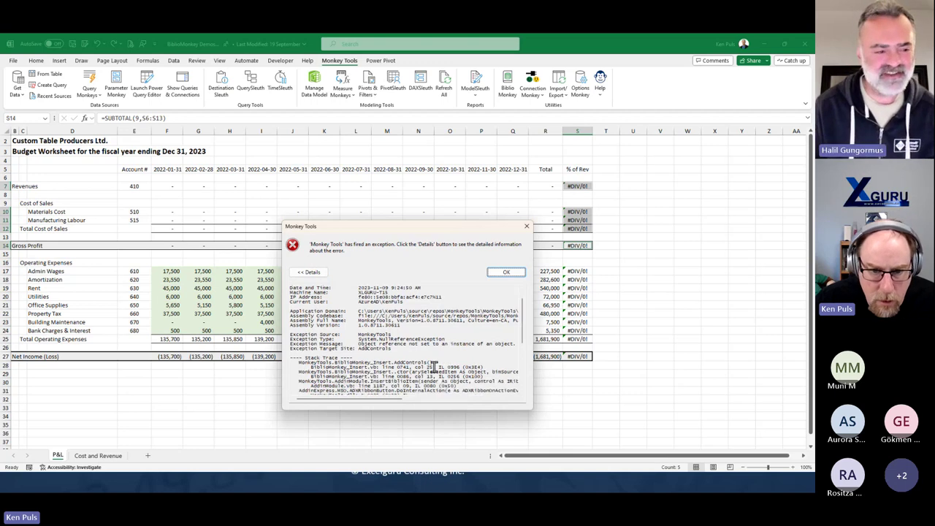
pyautogui.scroll(-2, 433, 368)
pyautogui.click(526, 227)
pyautogui.click(625, 205)
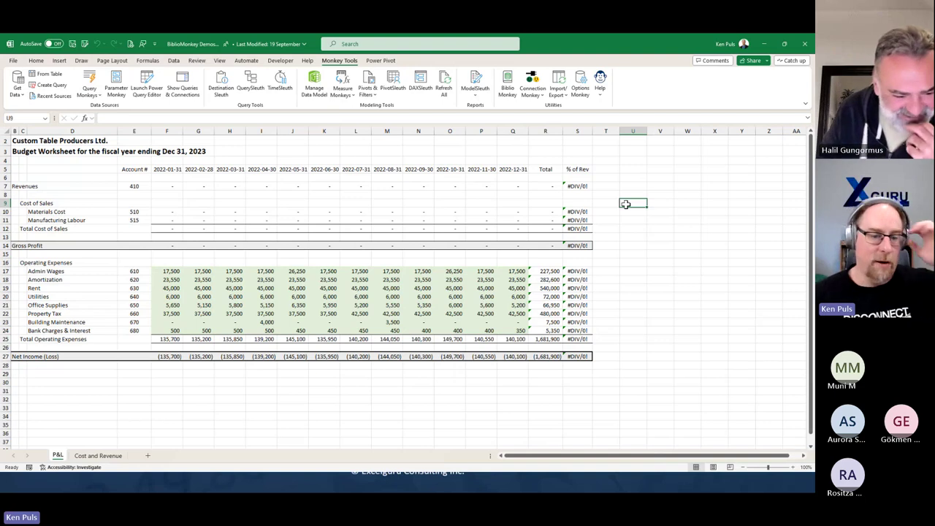
# In the BiblioMonkey library, replace the {pcfx1:Cell Contents} placeholder of the IFERROR Zero formula with A1
pyautogui.click(576, 186)
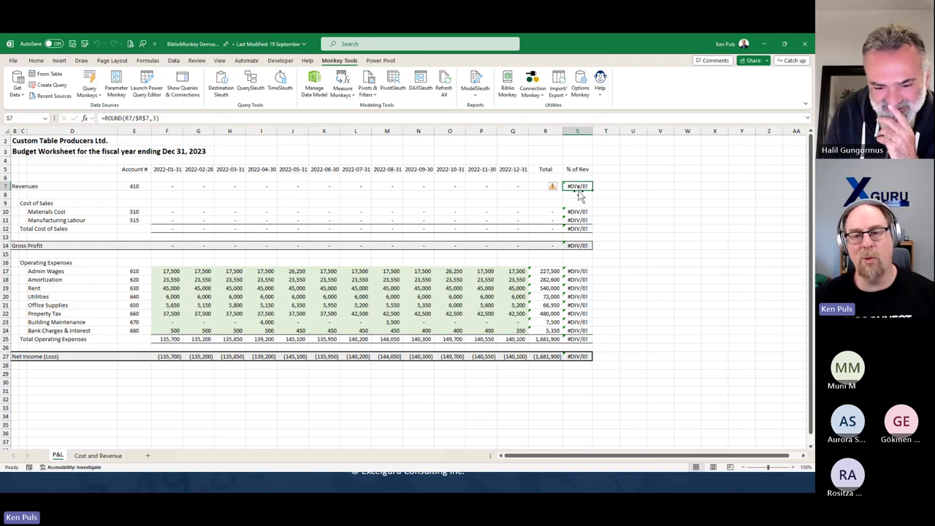
pyautogui.click(511, 88)
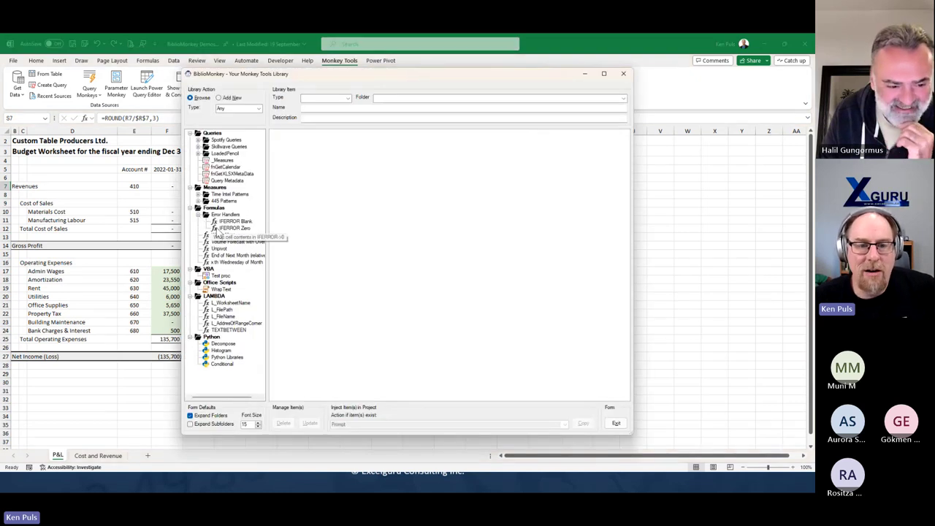
pyautogui.click(232, 229)
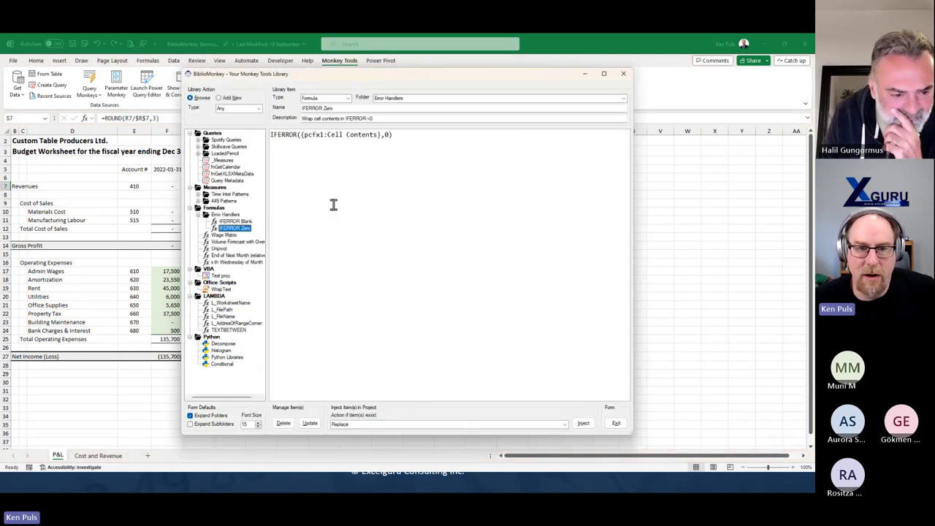
pyautogui.click(298, 134)
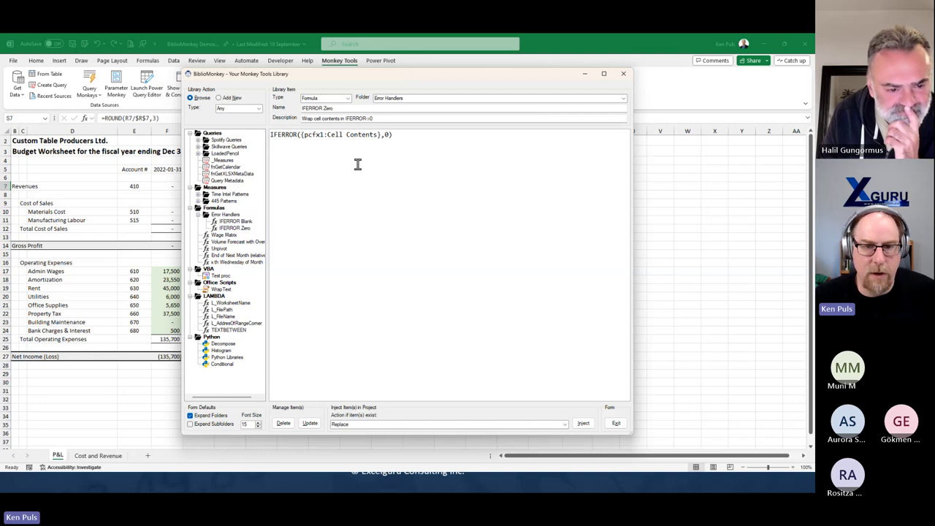
pyautogui.click(385, 137)
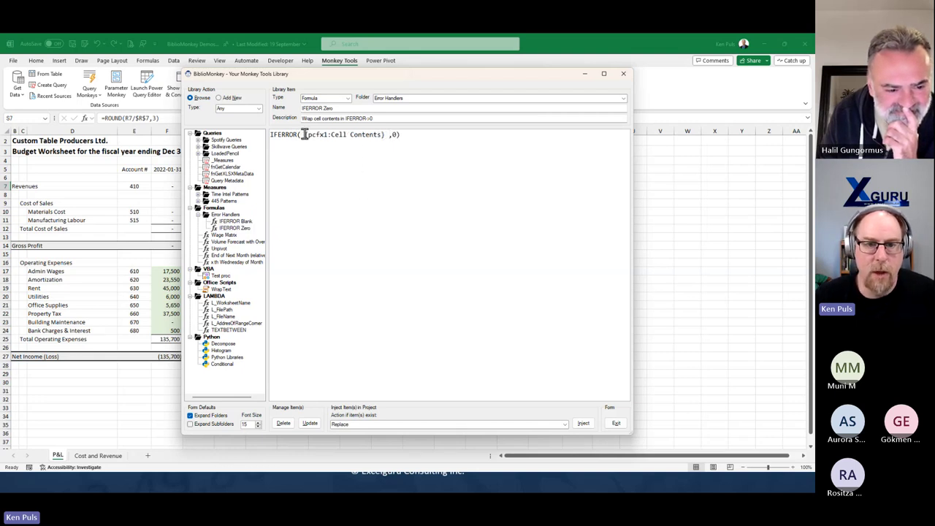
pyautogui.moveTo(305, 135); pyautogui.dragTo(385, 134)
pyautogui.click(343, 135)
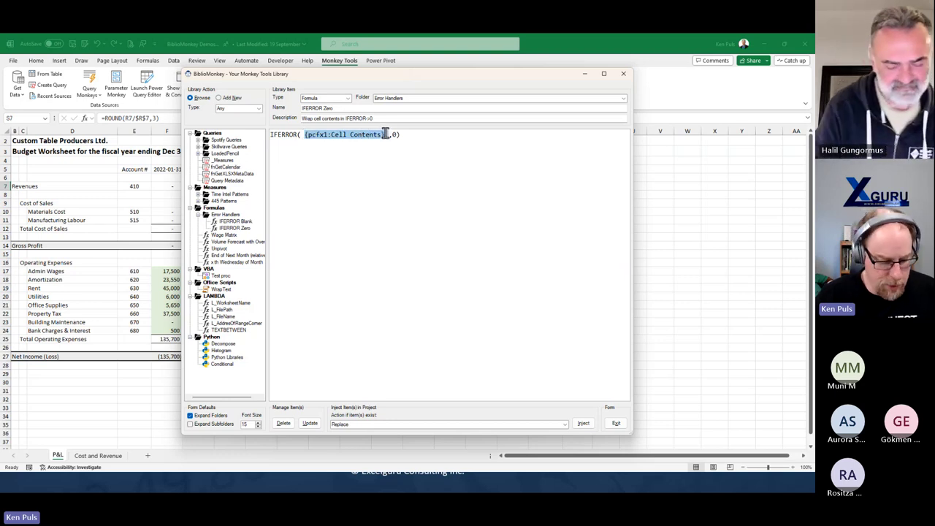
pyautogui.write('A1')
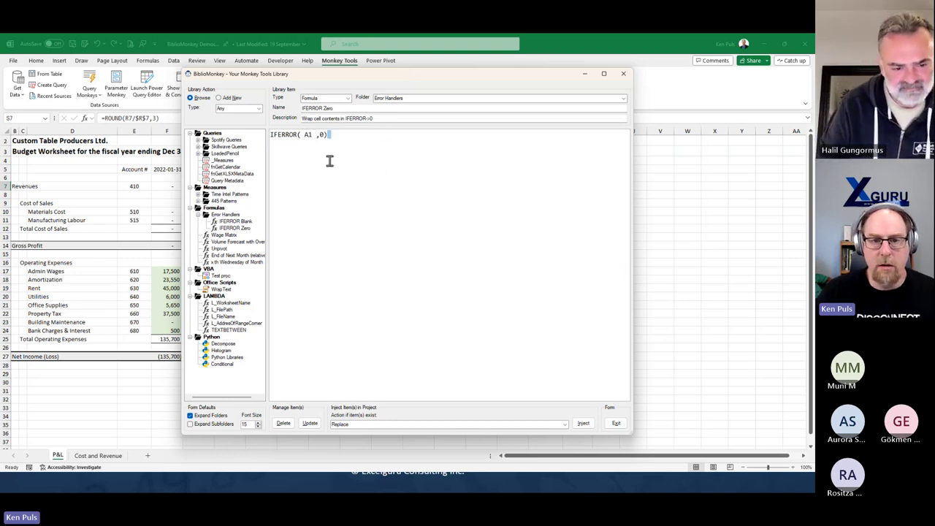
pyautogui.press('End')
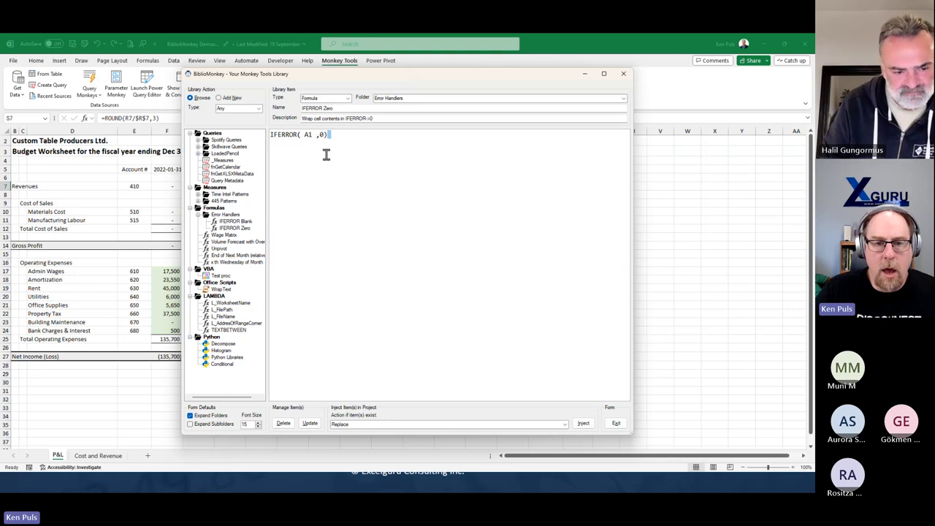
# Convert A1 in the IFERROR Zero formula into a new Cell Contents prompt, and close the library without updating the item
pyautogui.doubleClick(307, 135)
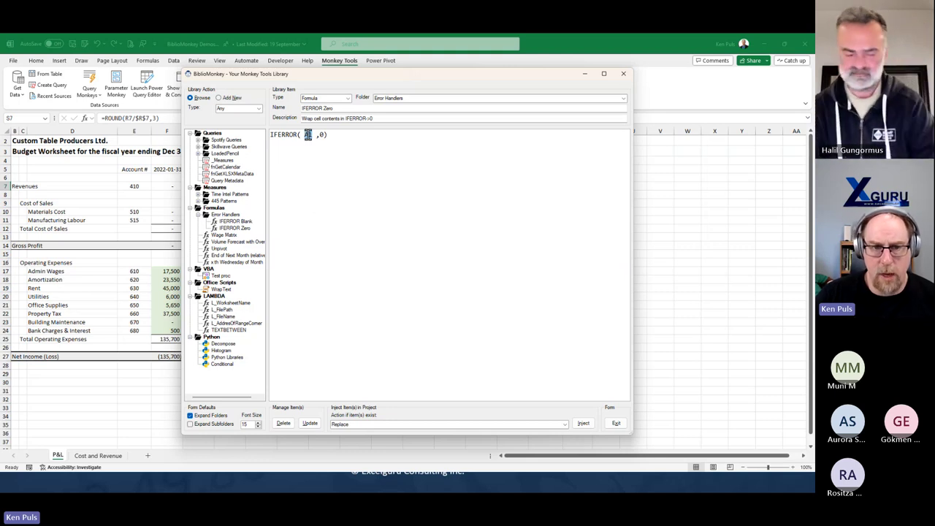
pyautogui.rightClick(307, 134)
pyautogui.moveTo(339, 141)
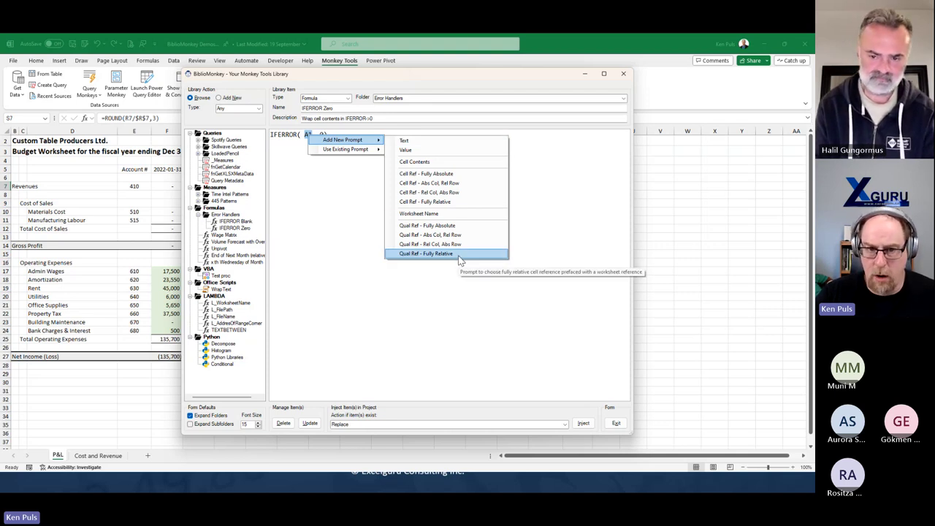
pyautogui.click(426, 163)
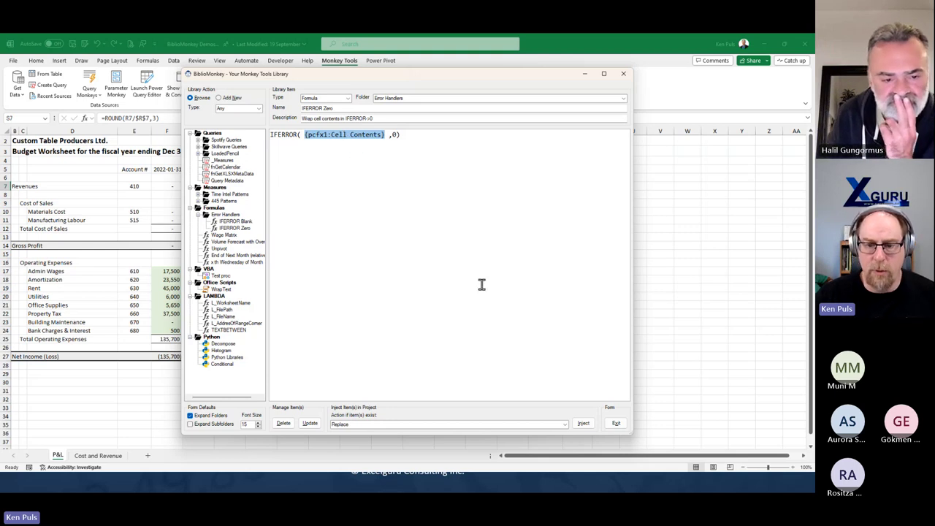
pyautogui.click(615, 424)
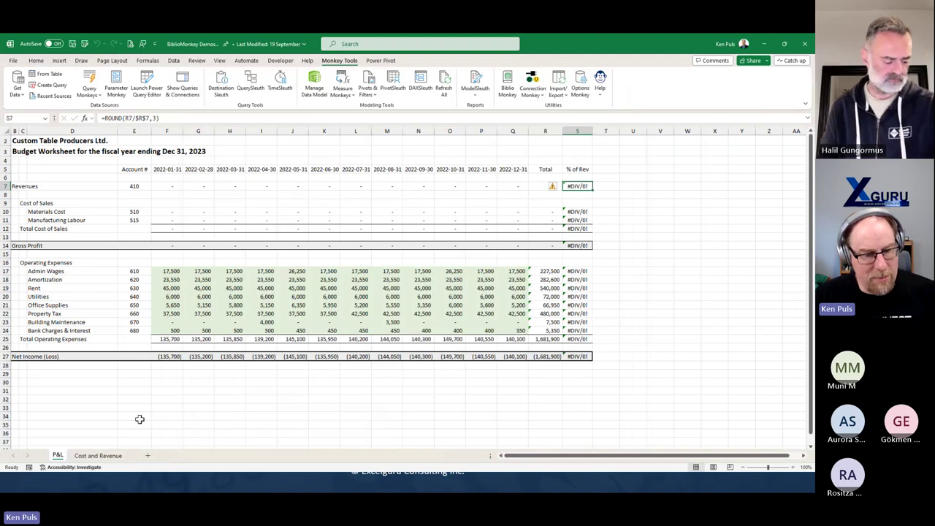
# Examine the formula behind the first month in the 2023 Forecast header of the Cost and Revenue sheet
pyautogui.click(102, 455)
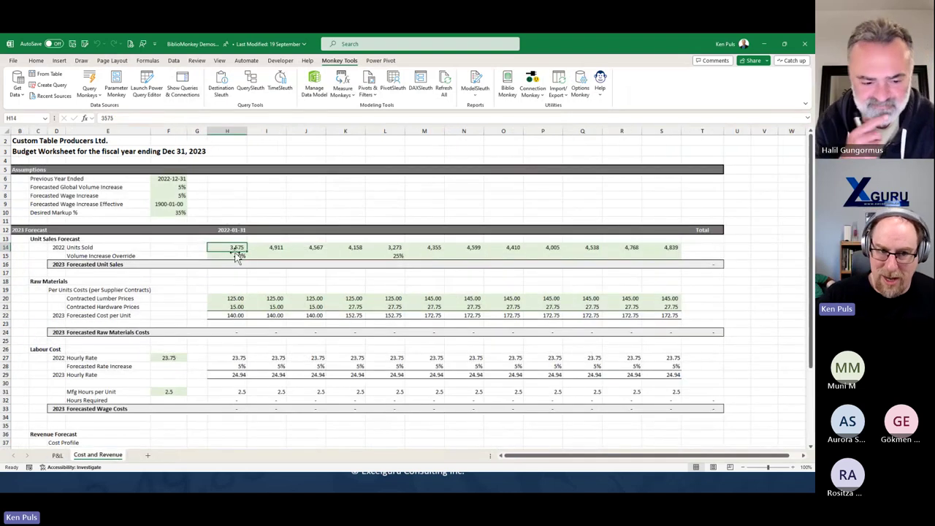
pyautogui.click(255, 230)
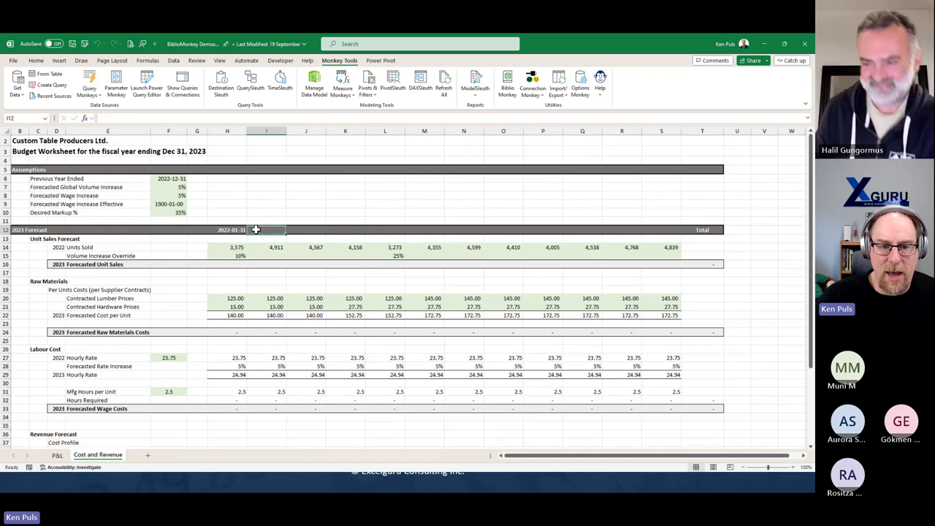
pyautogui.press('Left')
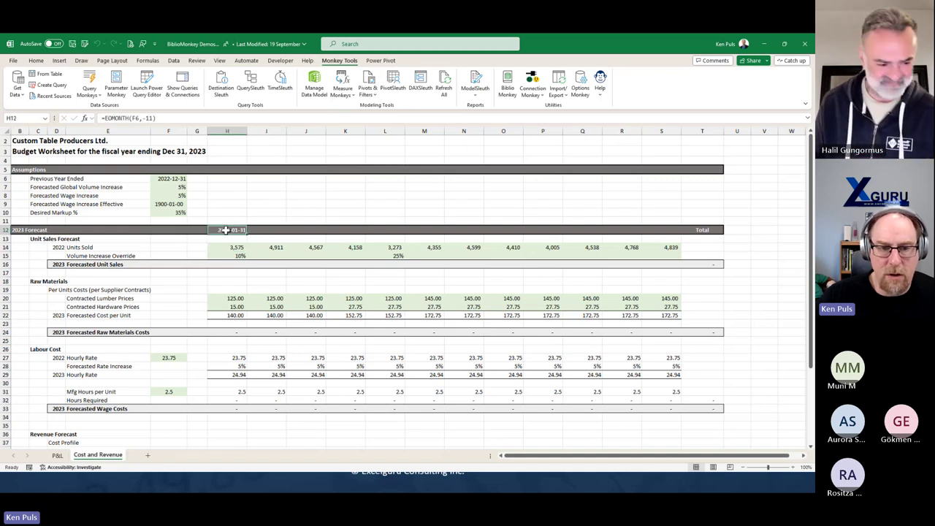
# Fill I12:S12 with BiblioMonkey's End of Next Month (relative) formula, using H12 as base month and 1 as number of months
pyautogui.moveTo(259, 230); pyautogui.dragTo(664, 229)
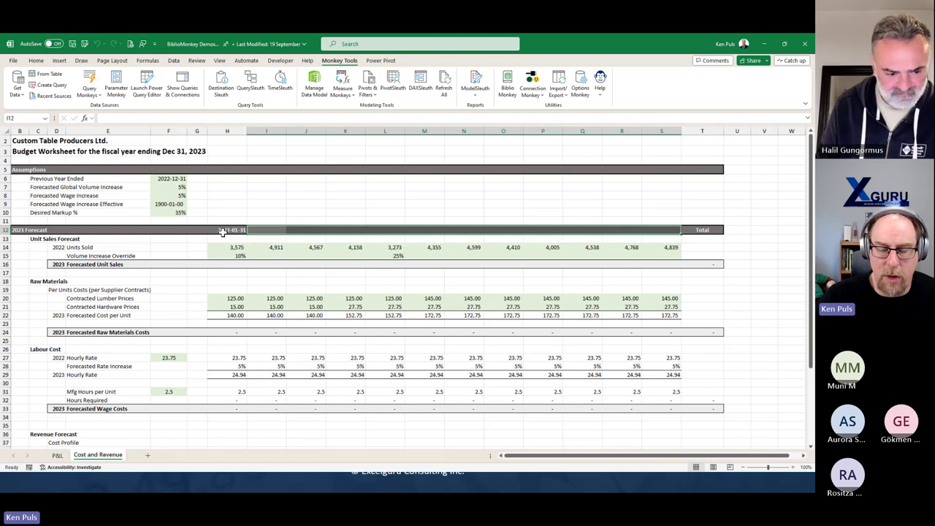
pyautogui.rightClick(259, 230)
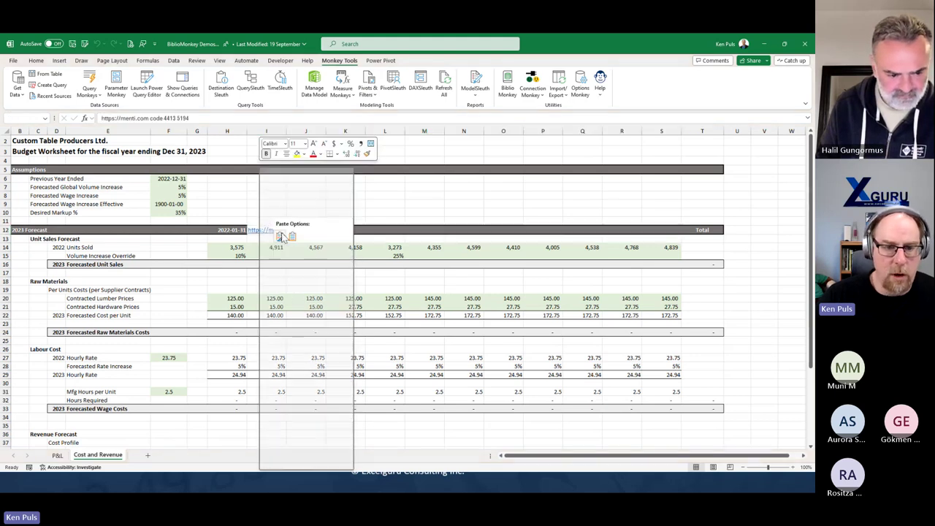
pyautogui.moveTo(300, 187)
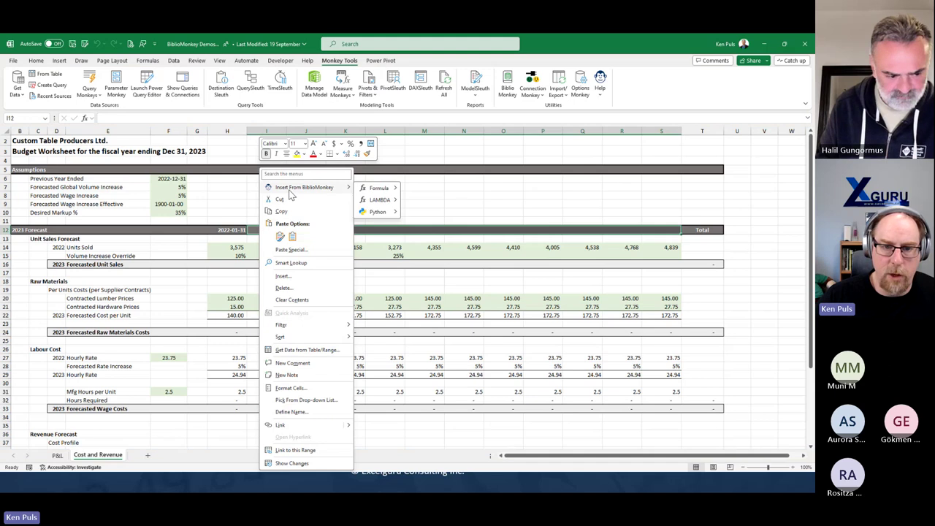
pyautogui.moveTo(379, 189)
pyautogui.moveTo(449, 190)
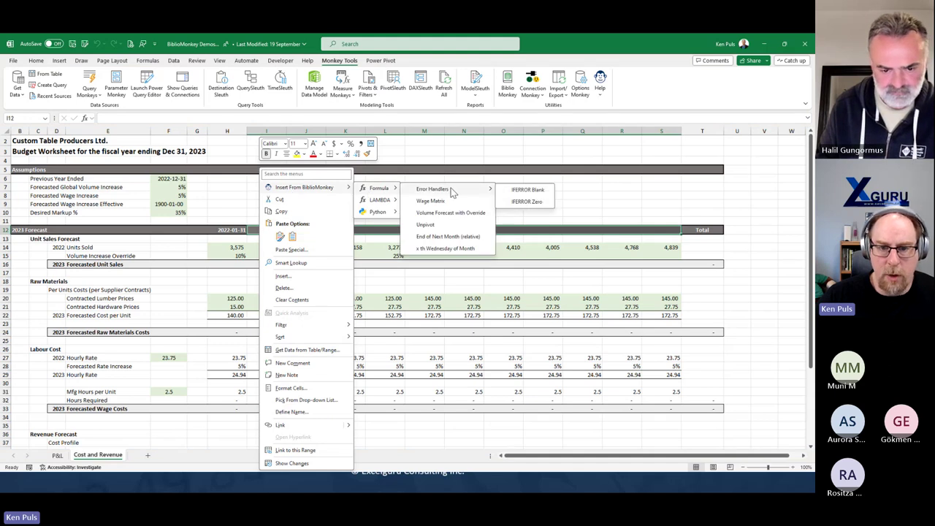
pyautogui.click(470, 237)
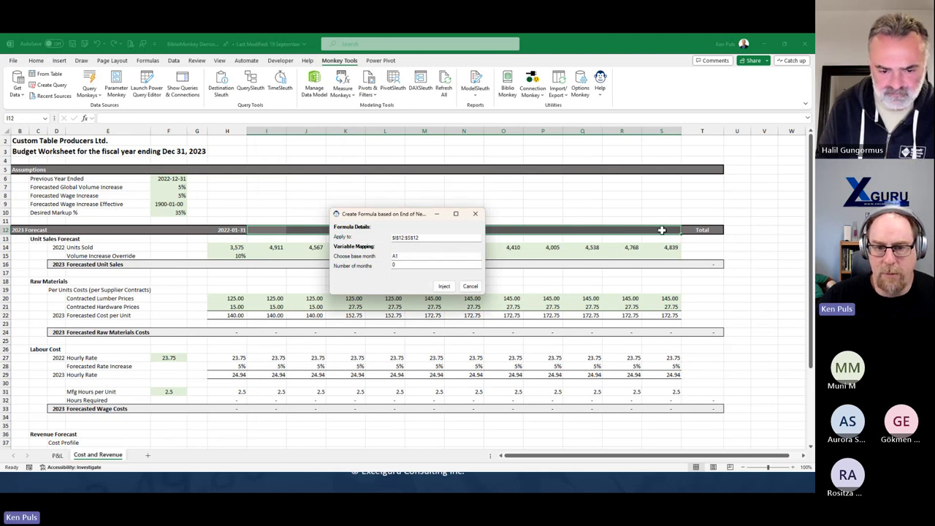
pyautogui.click(403, 255)
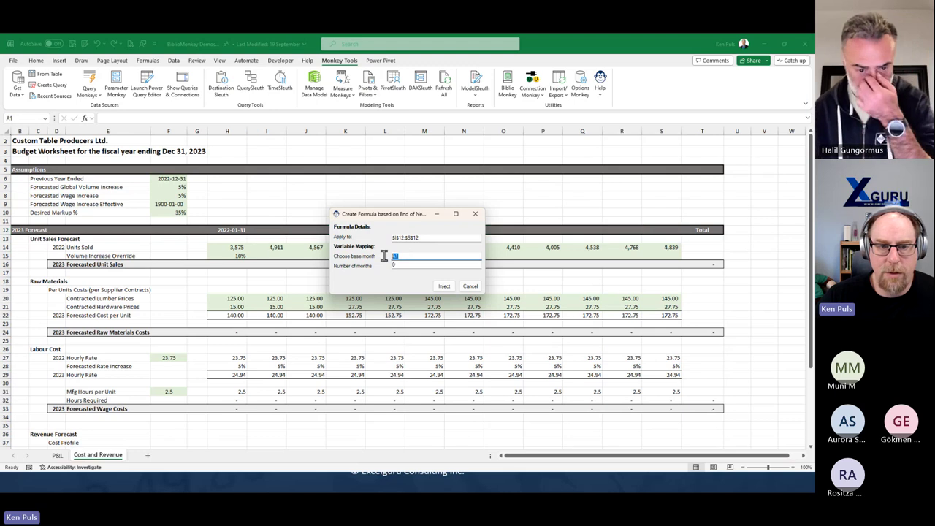
pyautogui.click(234, 230)
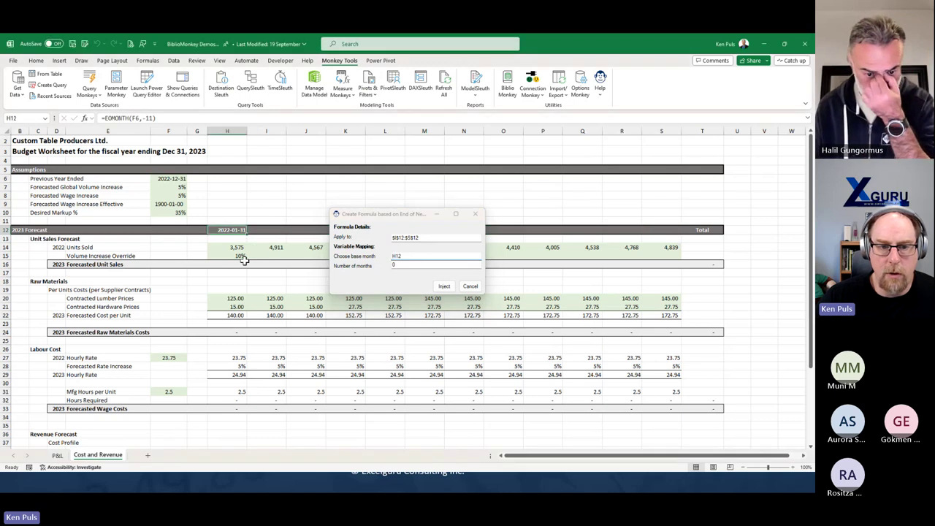
pyautogui.click(401, 264)
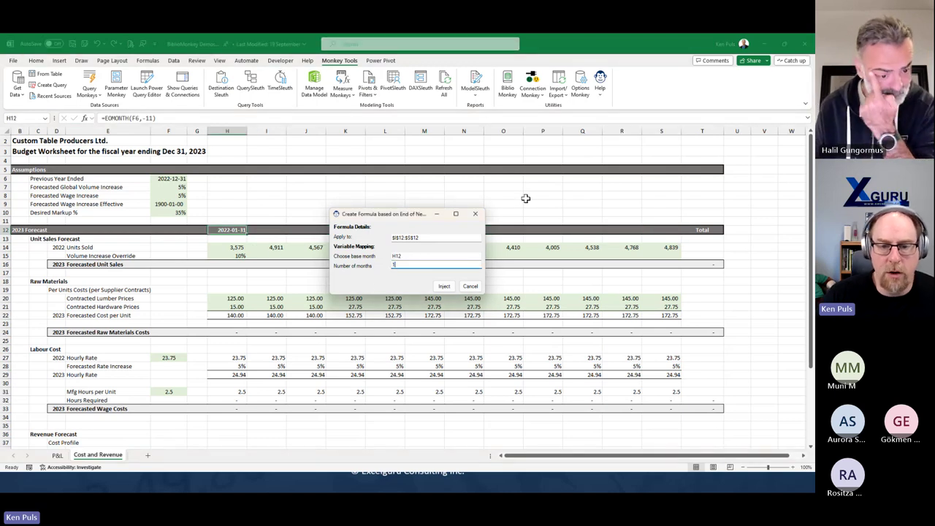
pyautogui.click(444, 286)
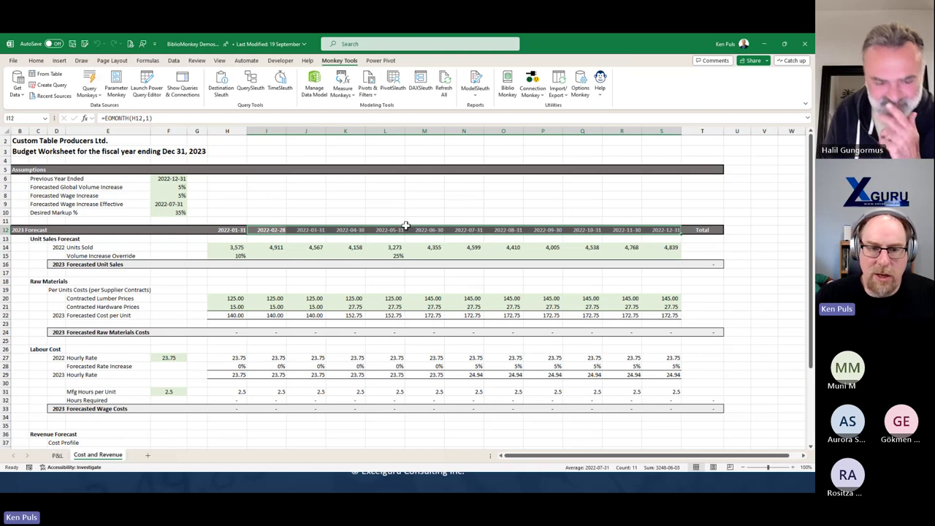
# Compare the injected month-end formulas in I12 and J12, leaving both cells unedited
pyautogui.click(274, 232)
pyautogui.click(230, 118)
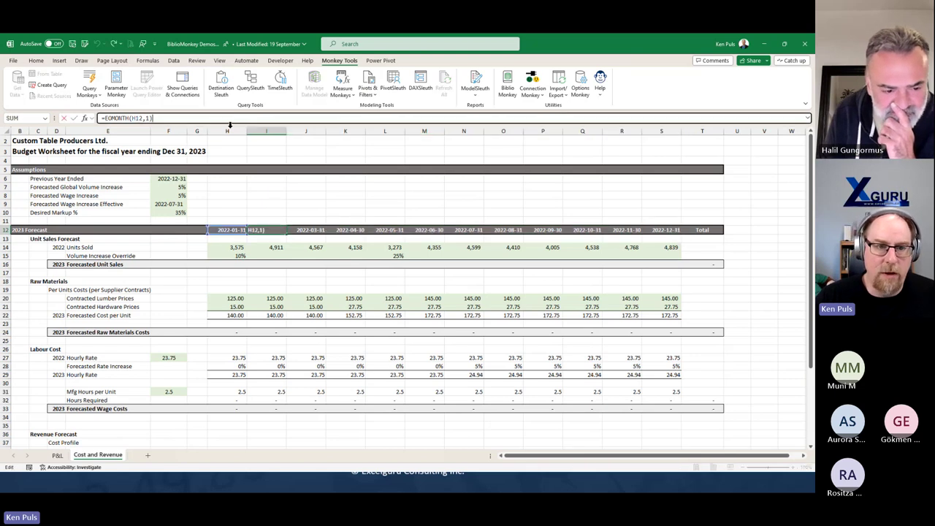
pyautogui.press('Tab')
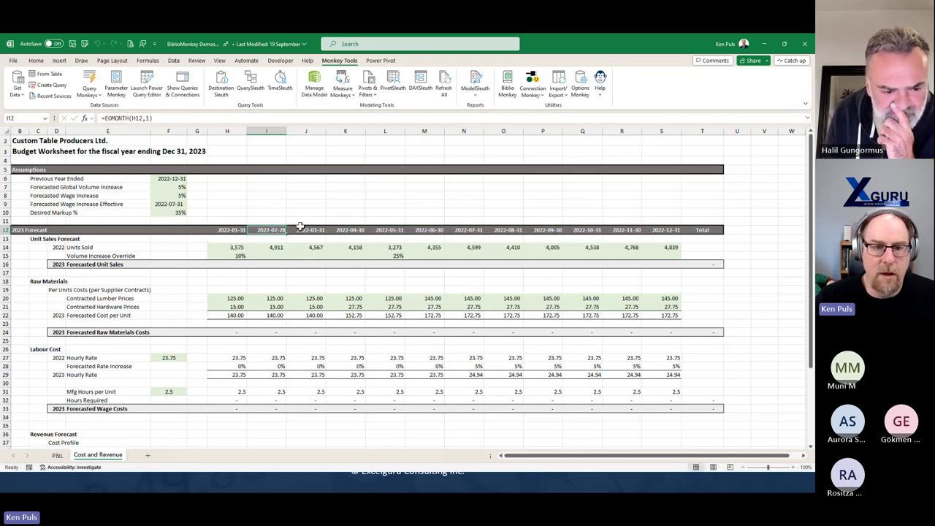
pyautogui.press('F2')
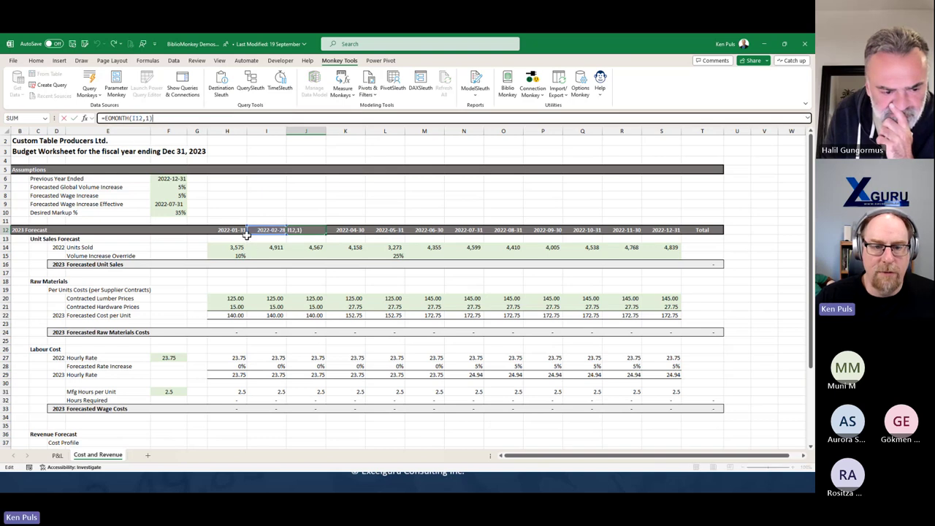
pyautogui.press('Escape')
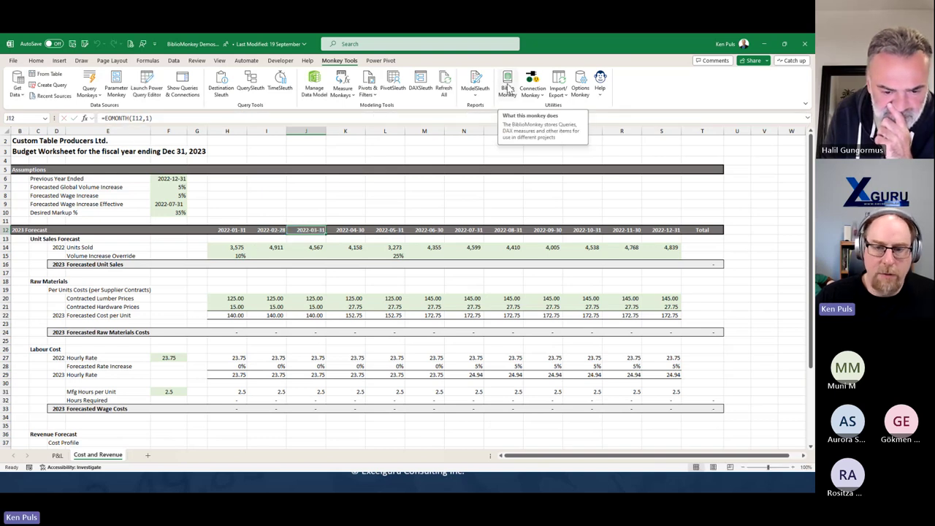
# Examine the prompt types available for the End of Next Month (relative) formula in the BiblioMonkey library, and close the library without changes
pyautogui.click(507, 86)
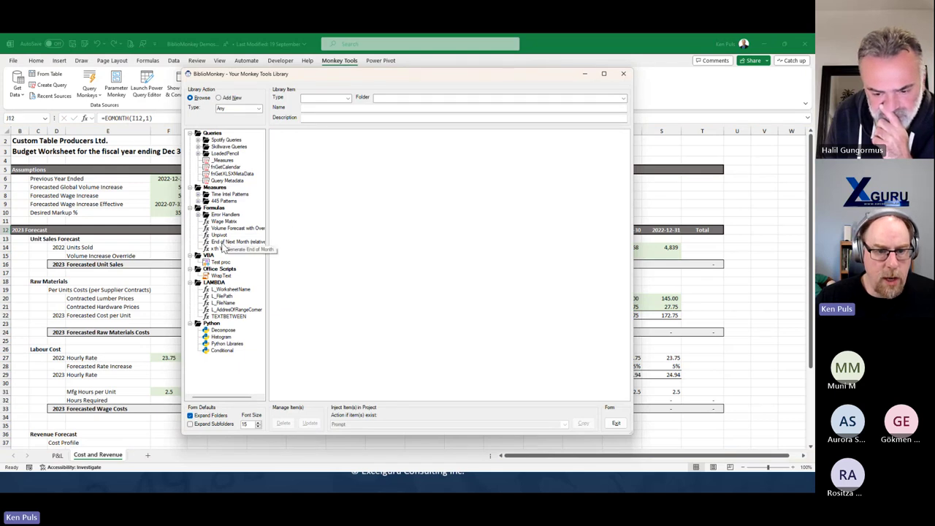
pyautogui.click(226, 241)
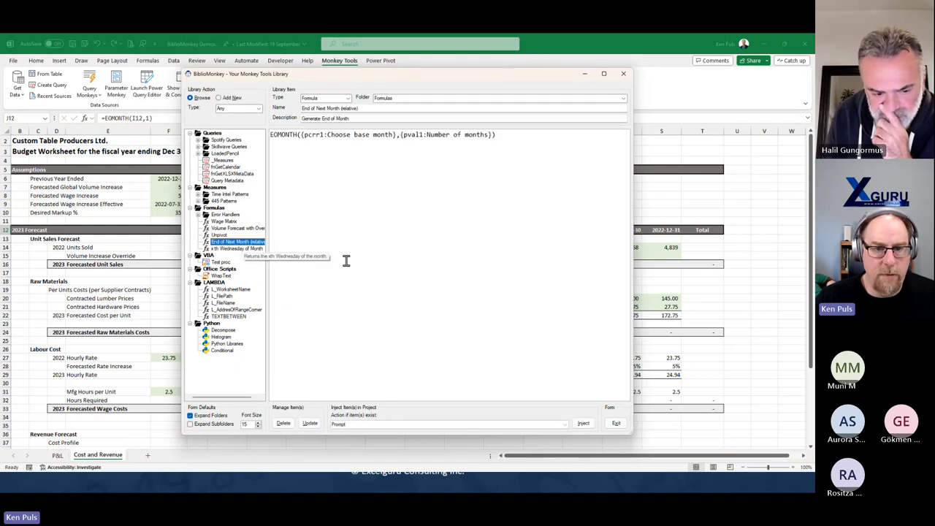
pyautogui.rightClick(324, 136)
pyautogui.moveTo(354, 141)
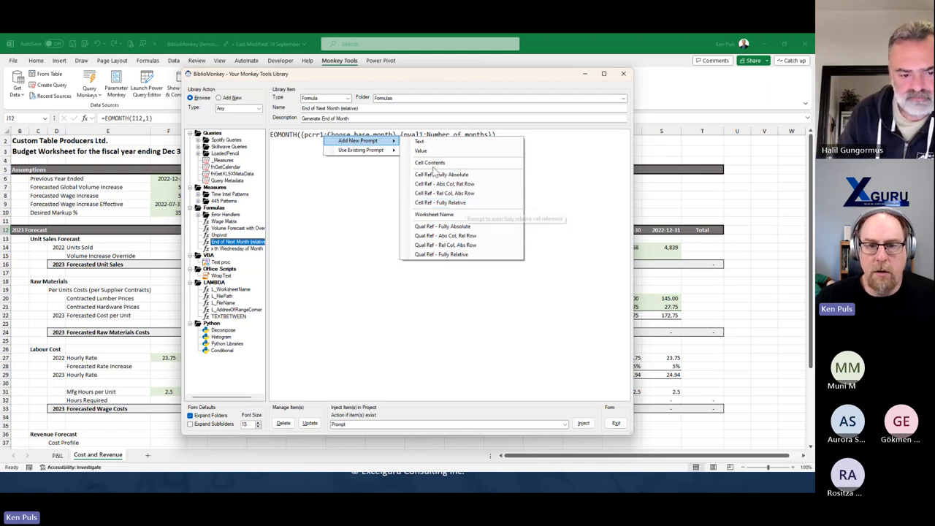
pyautogui.click(457, 134)
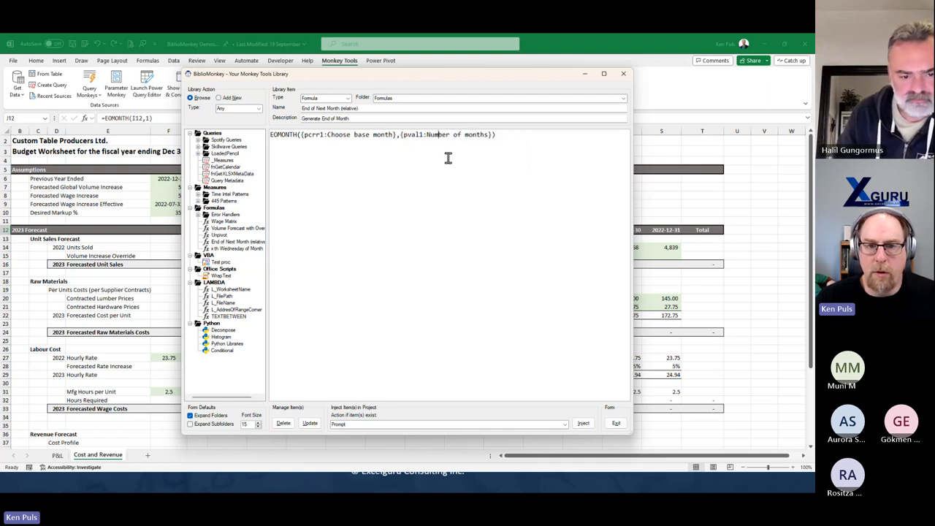
pyautogui.rightClick(447, 135)
pyautogui.moveTo(489, 144)
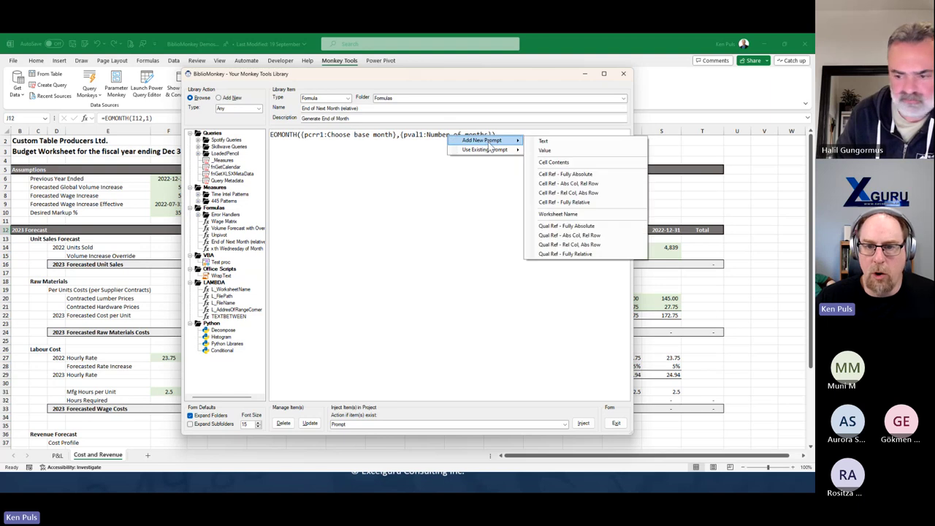
pyautogui.click(623, 76)
pyautogui.click(624, 75)
# Review the inputs for 2023 Forecasted Unit Sales: 2022 Units Sold, Forecasted Global Volume Increase and Volume Increase Override
pyautogui.click(388, 248)
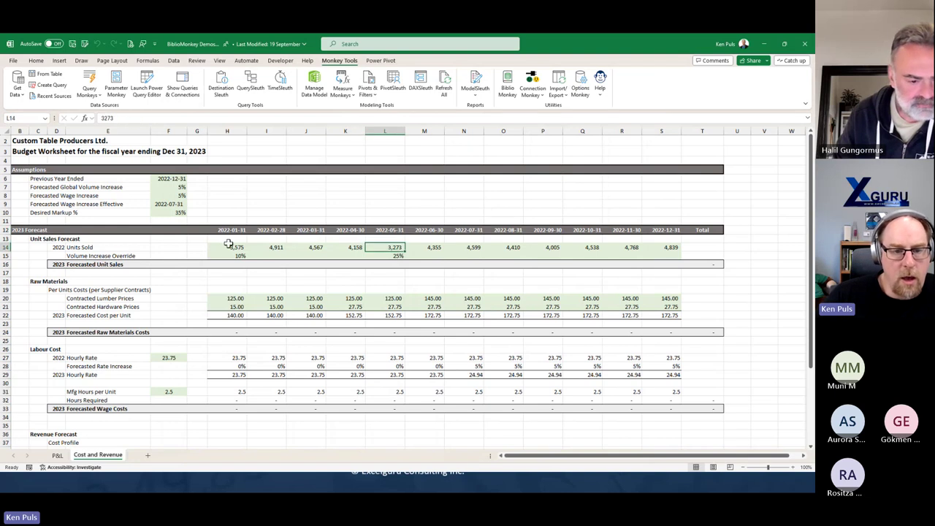
pyautogui.click(224, 264)
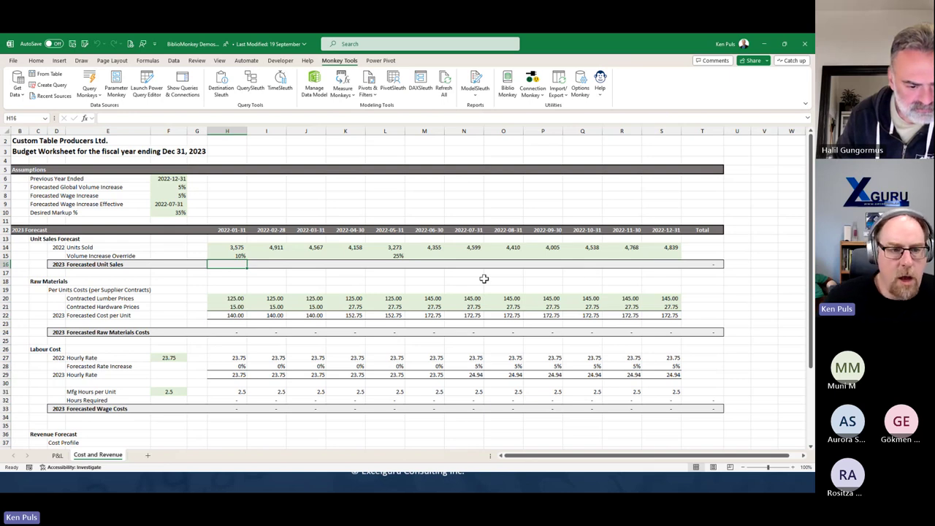
pyautogui.moveTo(225, 248); pyautogui.dragTo(678, 249)
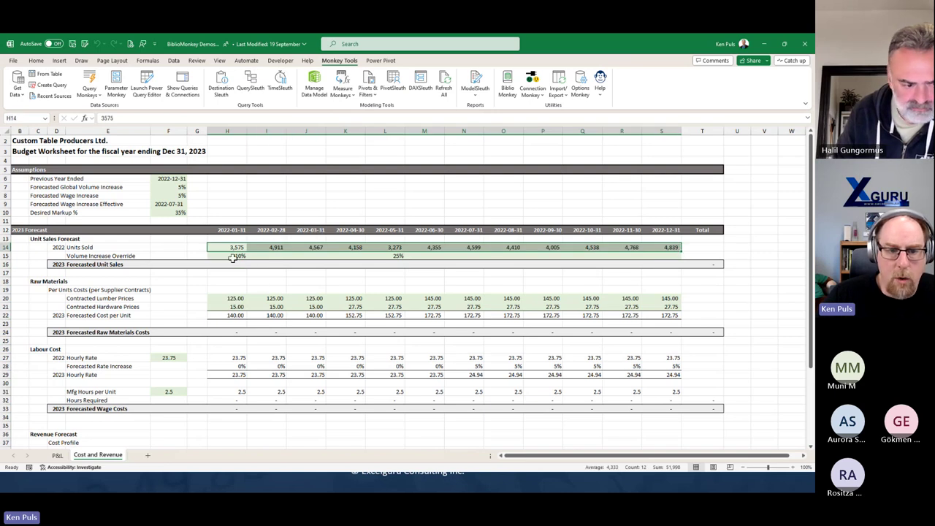
pyautogui.click(179, 187)
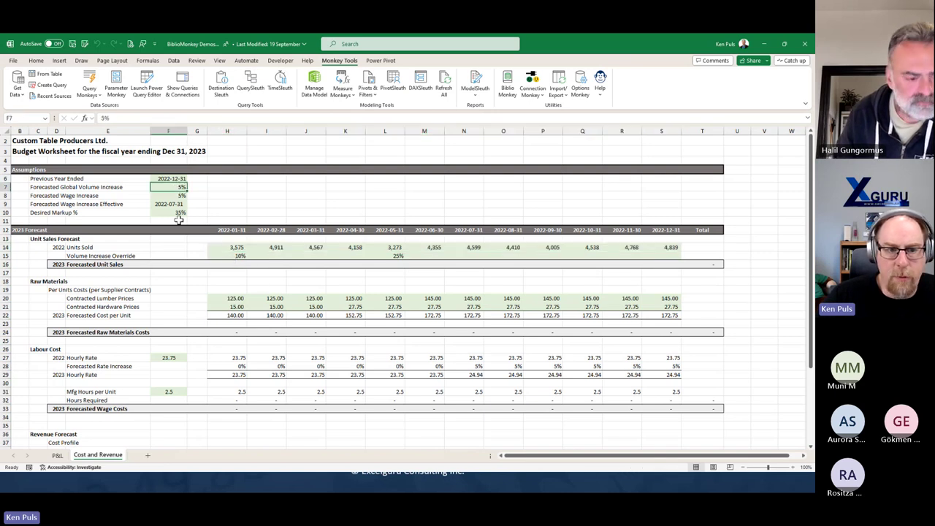
pyautogui.click(230, 255)
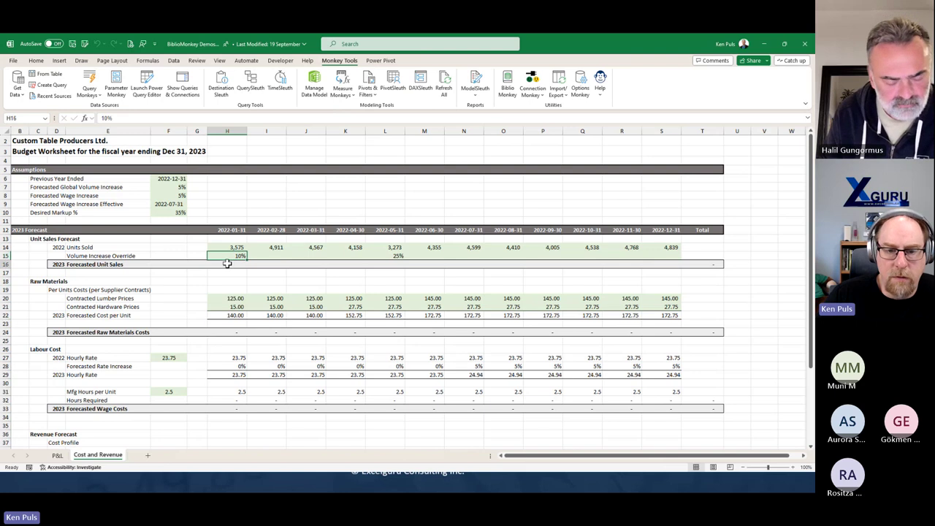
# Inject BiblioMonkey's Volume Forecast with Override formula into H16:S16, mapping global % increase to $F$7, monthly override % to H15 and monthly volume to H14
pyautogui.moveTo(227, 264); pyautogui.dragTo(660, 263)
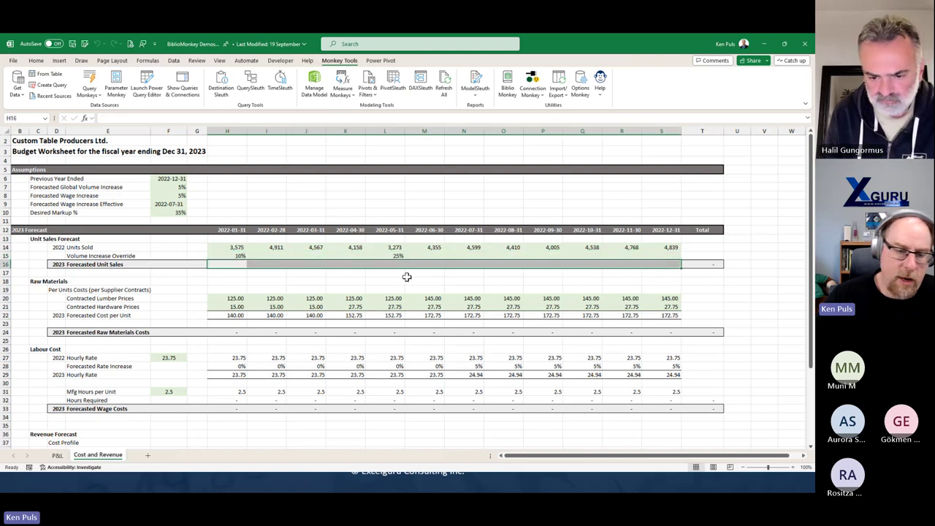
pyautogui.rightClick(238, 264)
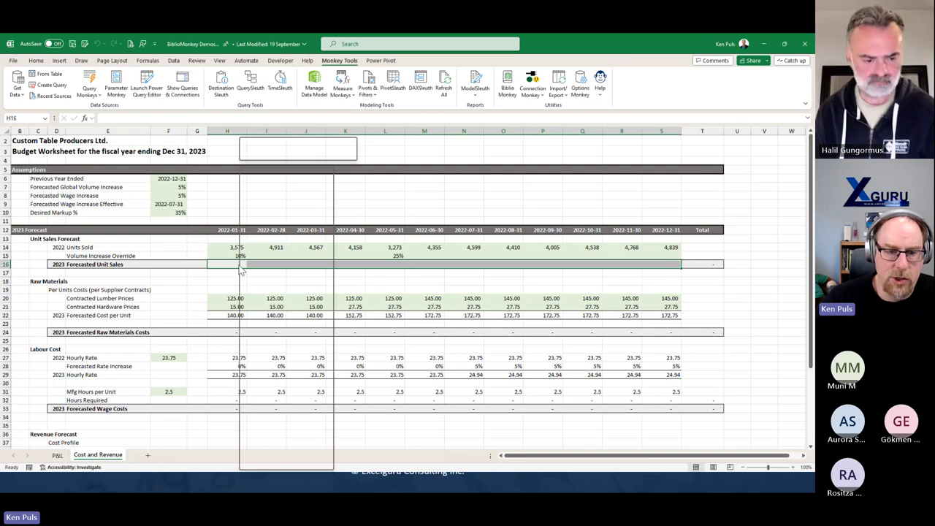
pyautogui.moveTo(286, 190)
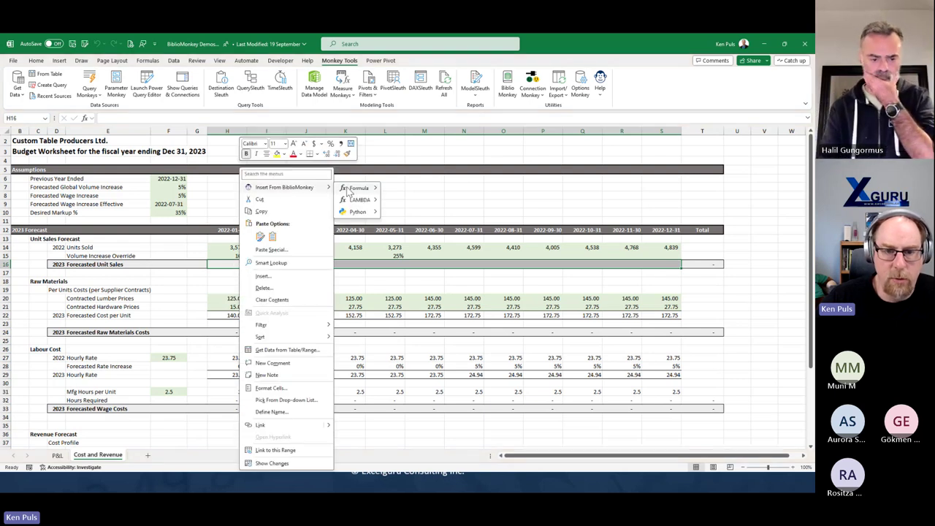
pyautogui.moveTo(352, 191)
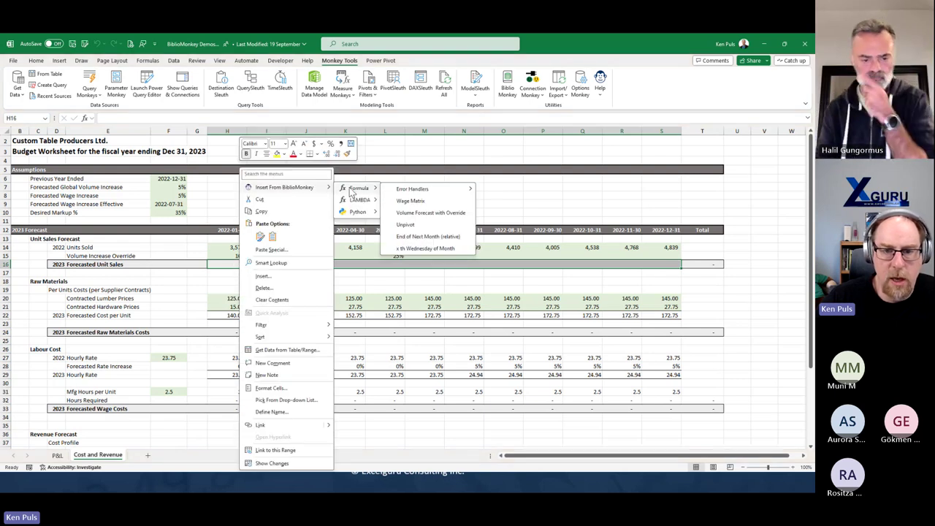
pyautogui.click(430, 212)
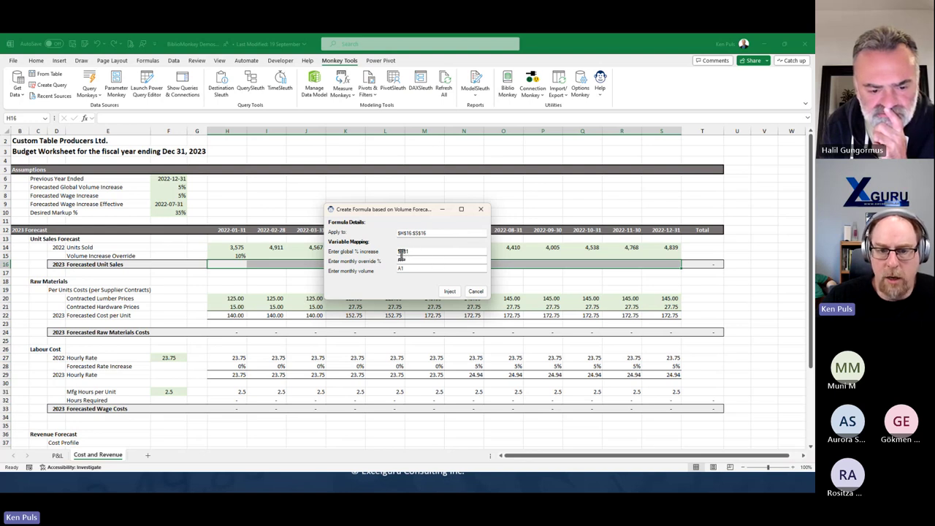
pyautogui.click(401, 252)
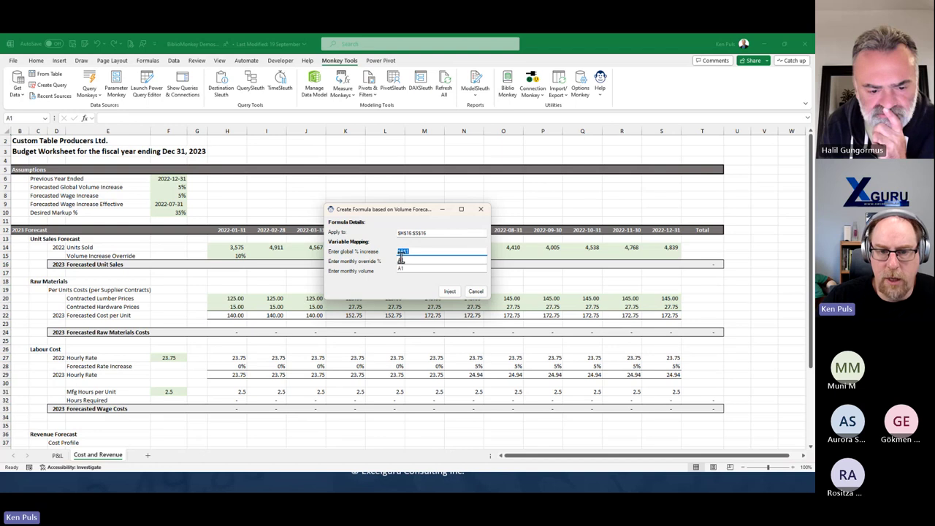
pyautogui.click(182, 188)
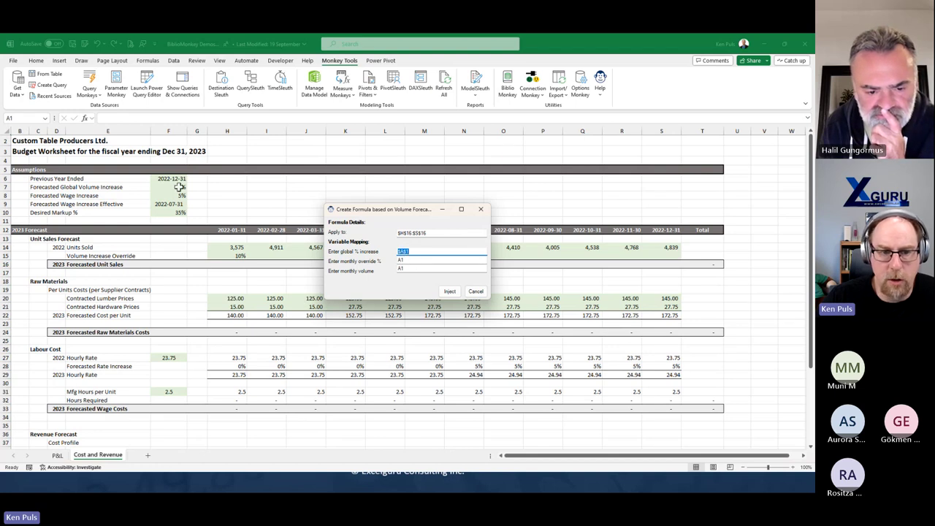
pyautogui.click(396, 261)
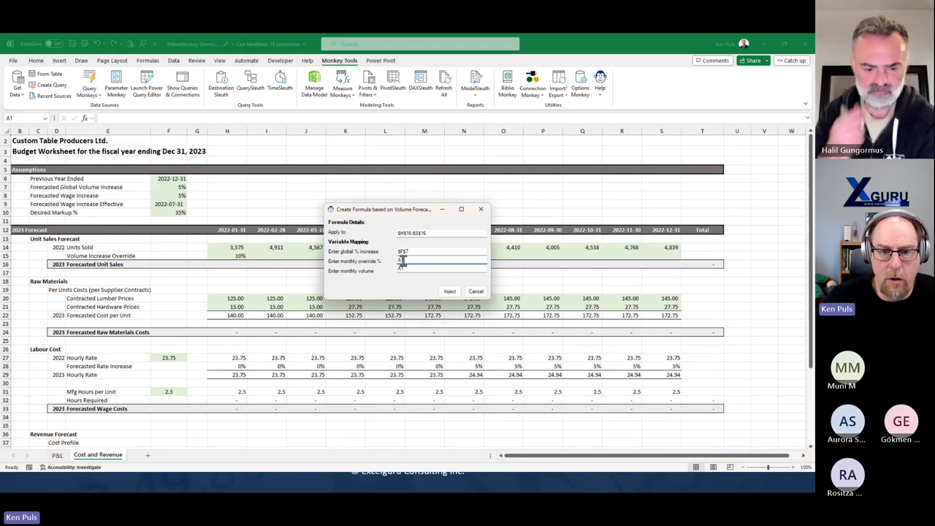
pyautogui.click(229, 256)
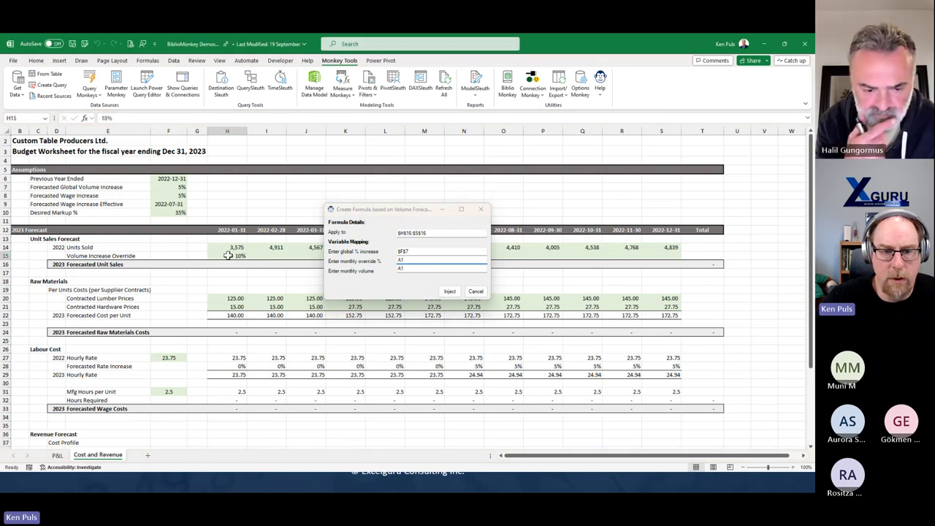
pyautogui.click(402, 268)
pyautogui.click(232, 249)
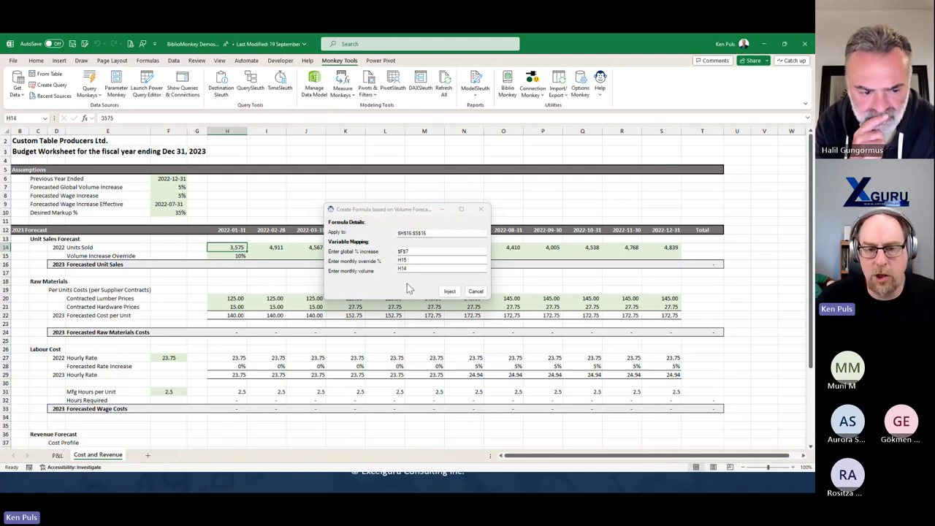
pyautogui.click(449, 291)
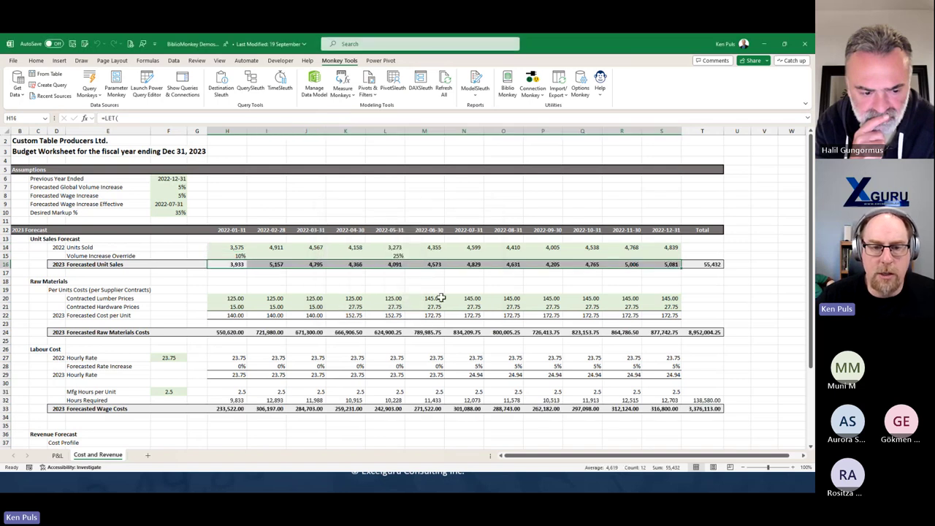
# Show the full LET formula in H16 and copy its entire text, leaving the cell unedited
pyautogui.click(804, 119)
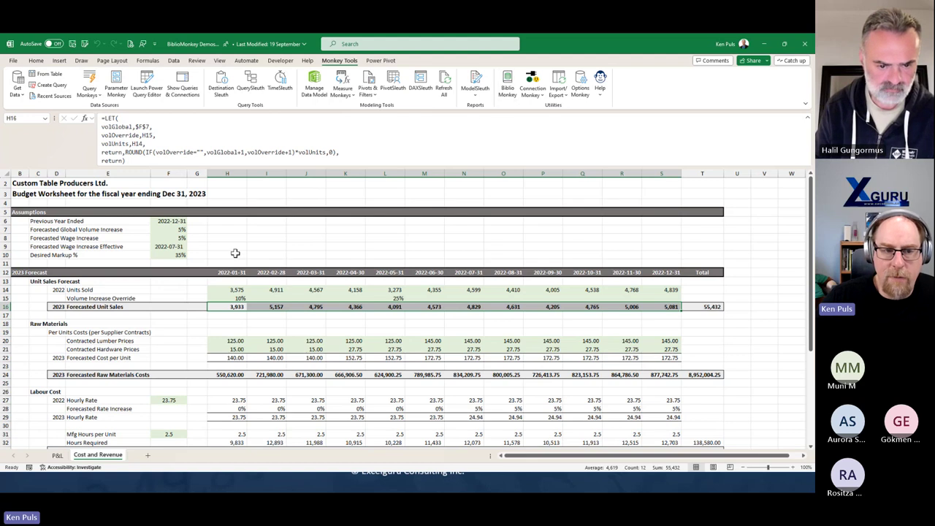
pyautogui.click(108, 127)
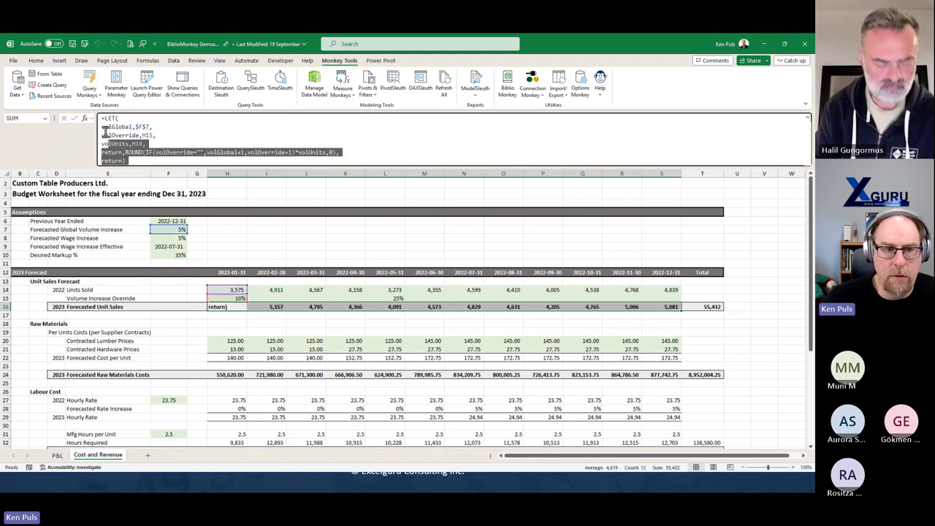
pyautogui.hotkey('ctrl', 'a')
pyautogui.hotkey('ctrl', 'c')
pyautogui.press('Escape')
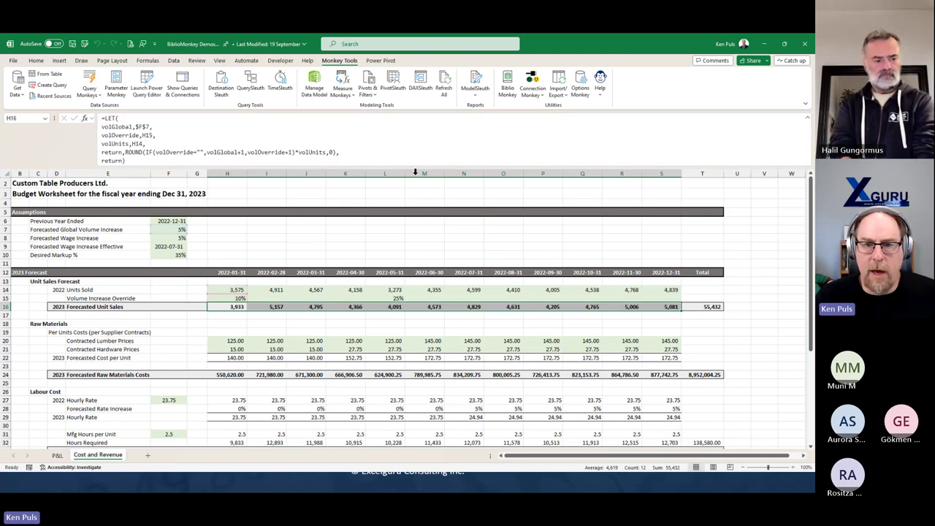
# Start a new BiblioMonkey item of type Formula named "This is my formula" and paste the copied LET formula as its content
pyautogui.click(507, 84)
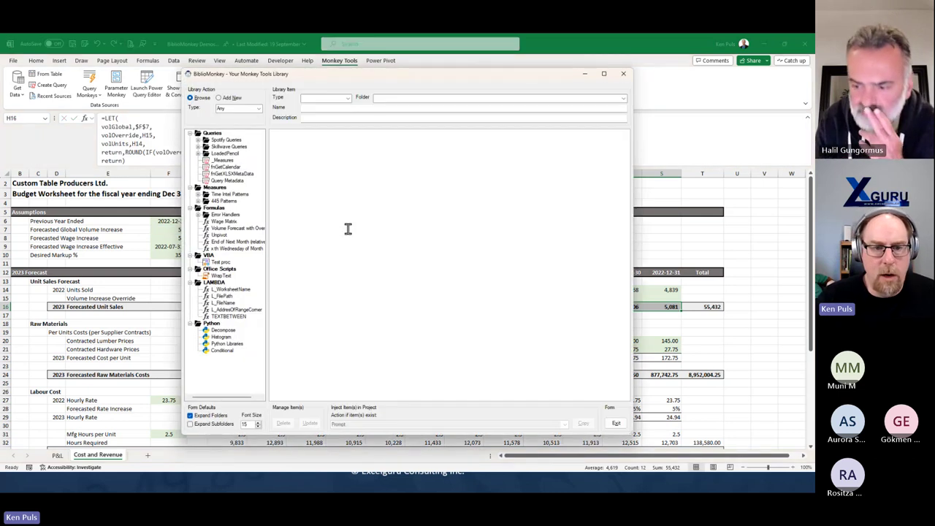
pyautogui.click(219, 97)
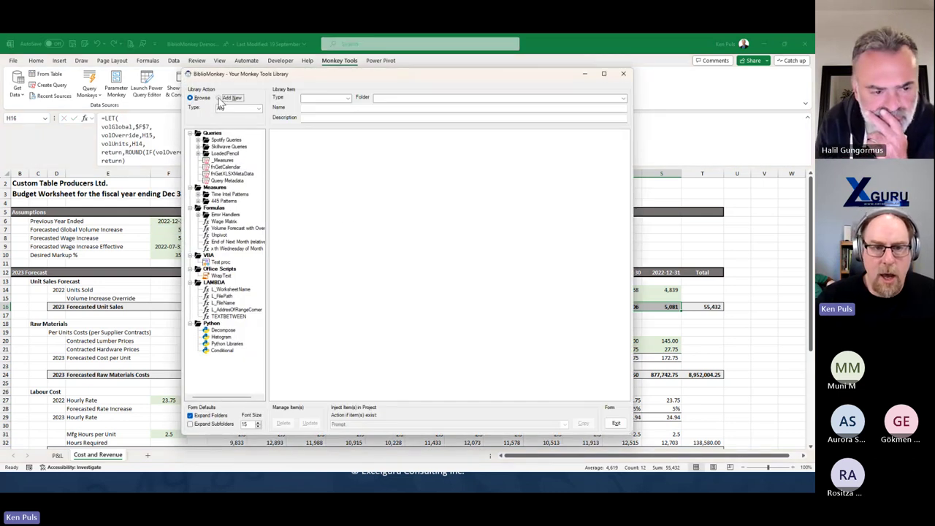
pyautogui.click(347, 98)
pyautogui.click(327, 116)
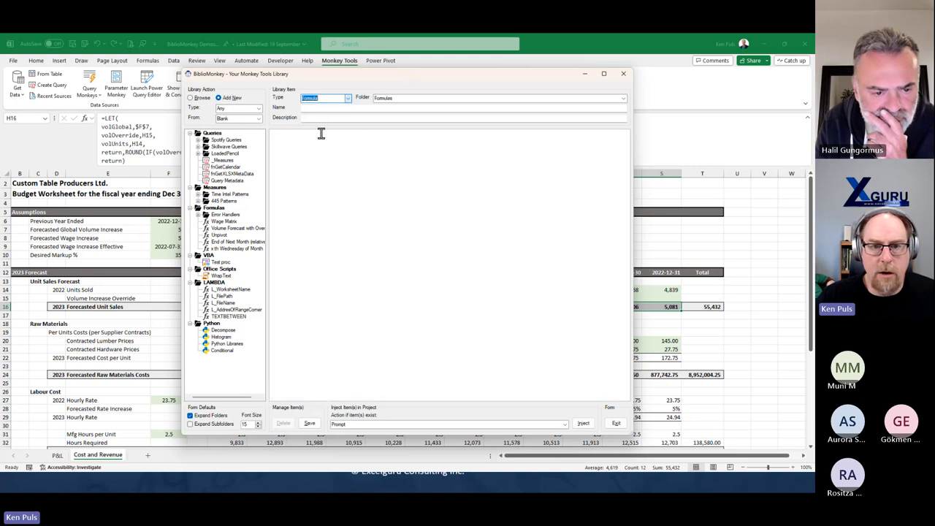
pyautogui.click(311, 107)
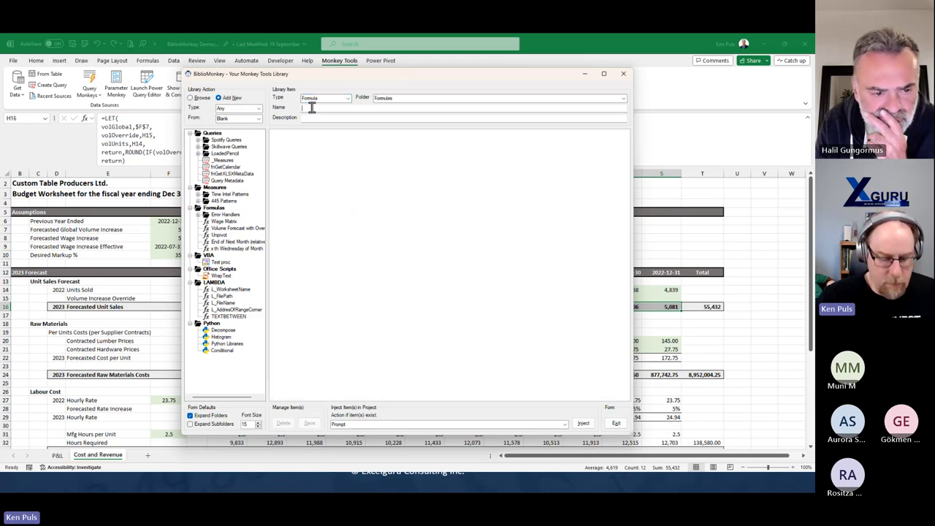
pyautogui.write('This is my fo')
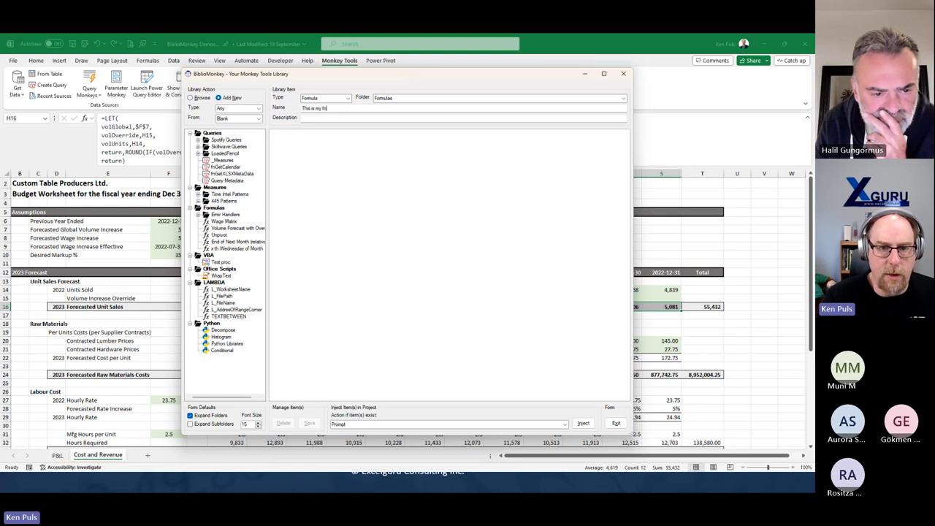
pyautogui.write('rmula')
pyautogui.click(306, 150)
pyautogui.hotkey('ctrl', 'v')
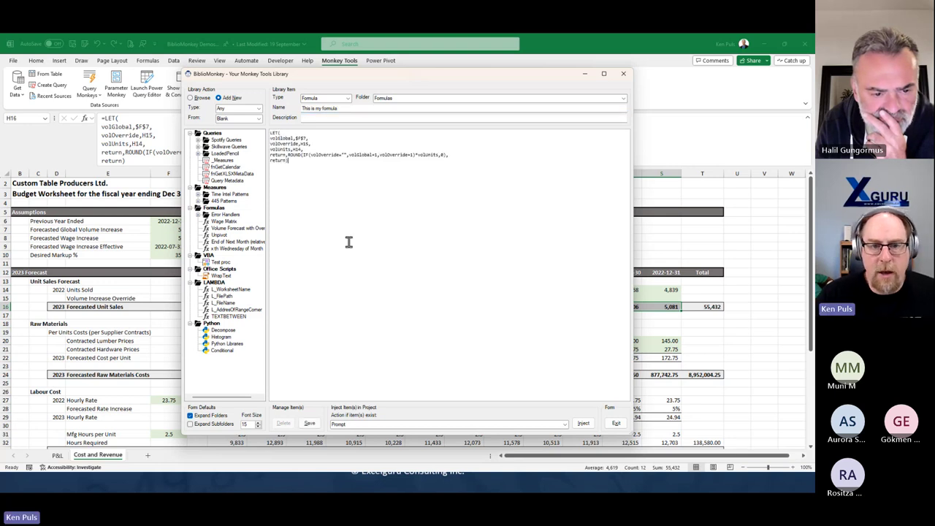
# Replace $F$7 in the pasted LET formula with a new fully absolute cell reference prompt reading "Global factor"
pyautogui.scroll(4, 350, 219)
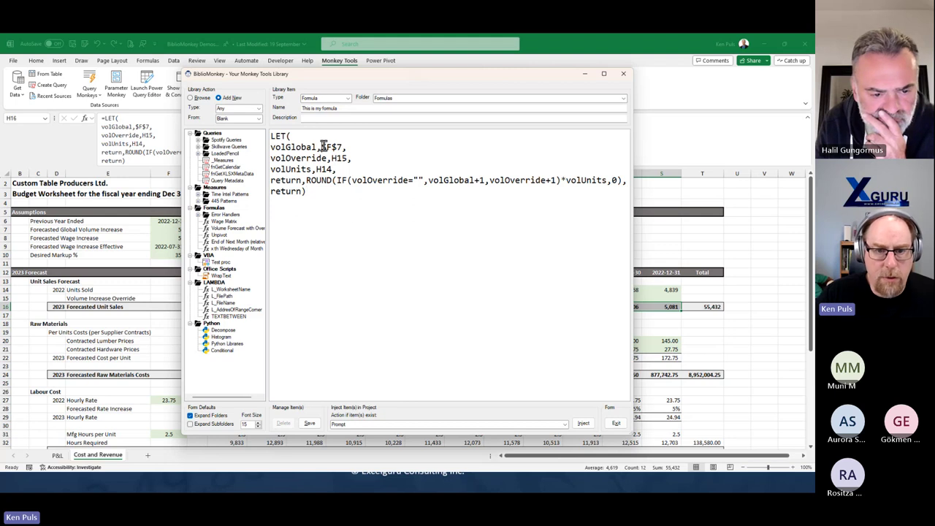
pyautogui.moveTo(322, 146); pyautogui.dragTo(340, 146)
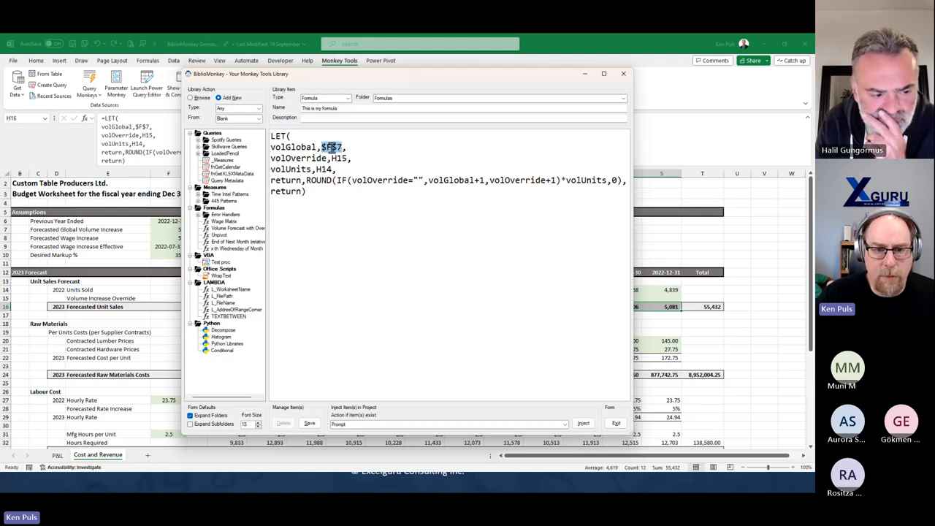
pyautogui.rightClick(332, 148)
pyautogui.moveTo(372, 152)
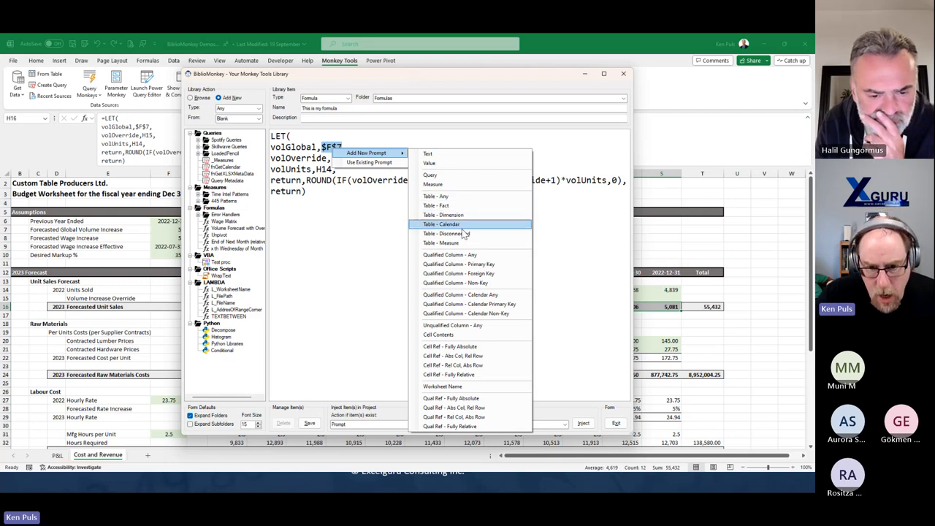
pyautogui.click(467, 348)
pyautogui.write('G')
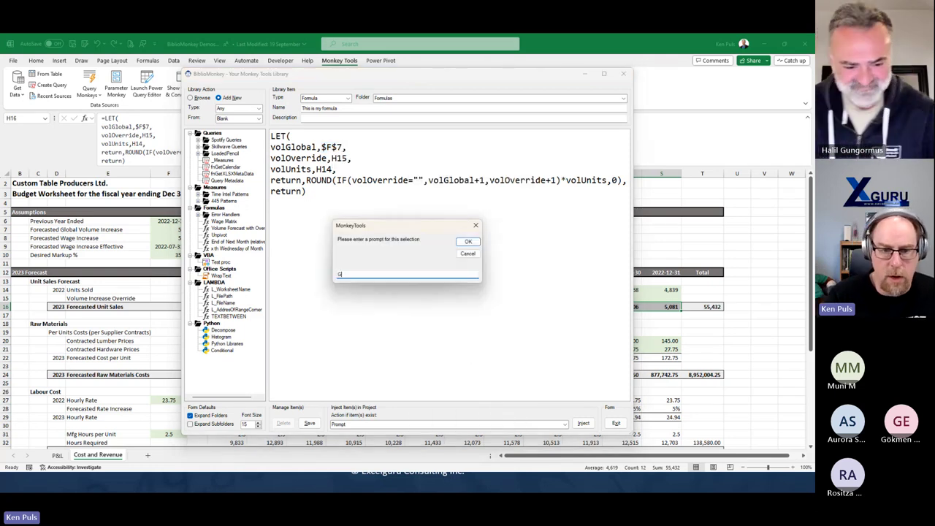
pyautogui.write('lobal factor')
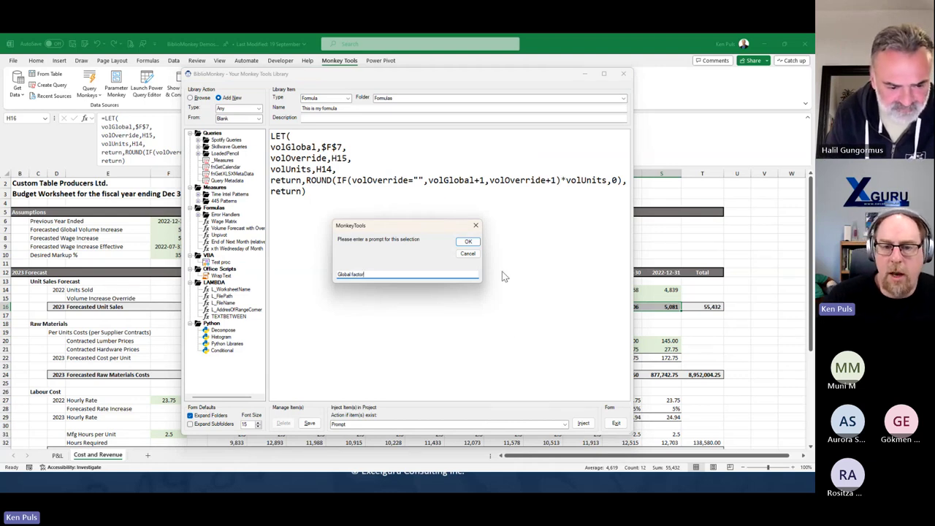
pyautogui.click(468, 242)
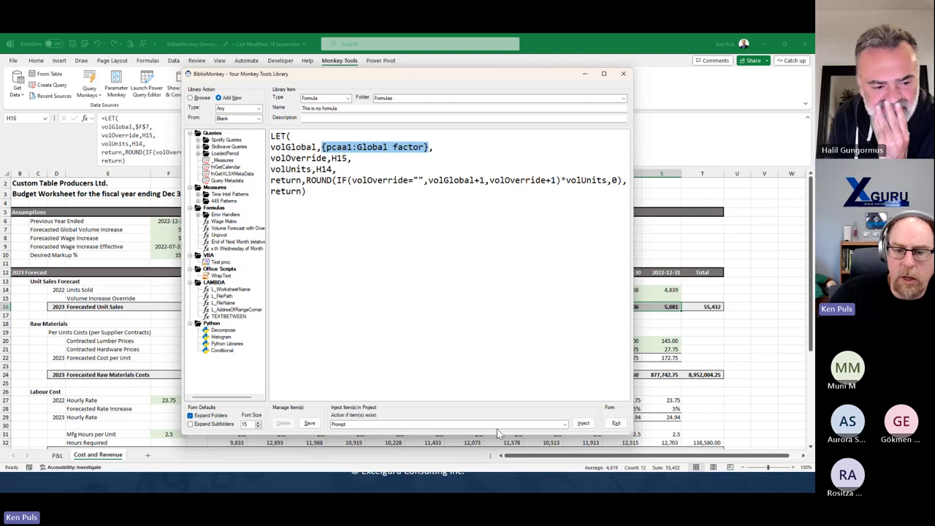
# Exit the library without saving the new formula item, return to the budget worksheet and collapse the formula bar to one line
pyautogui.click(623, 429)
pyautogui.hotkey('alt', 'Tab')
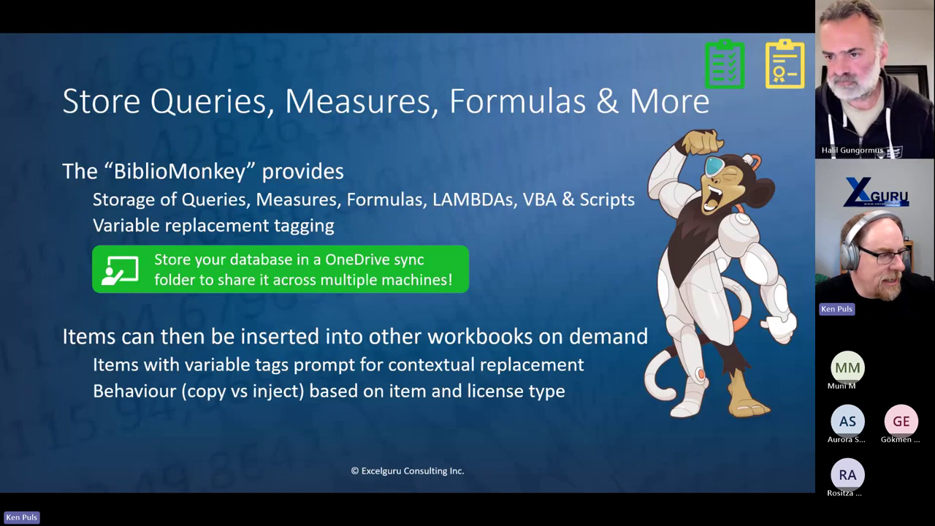
pyautogui.hotkey('alt', 'Tab')
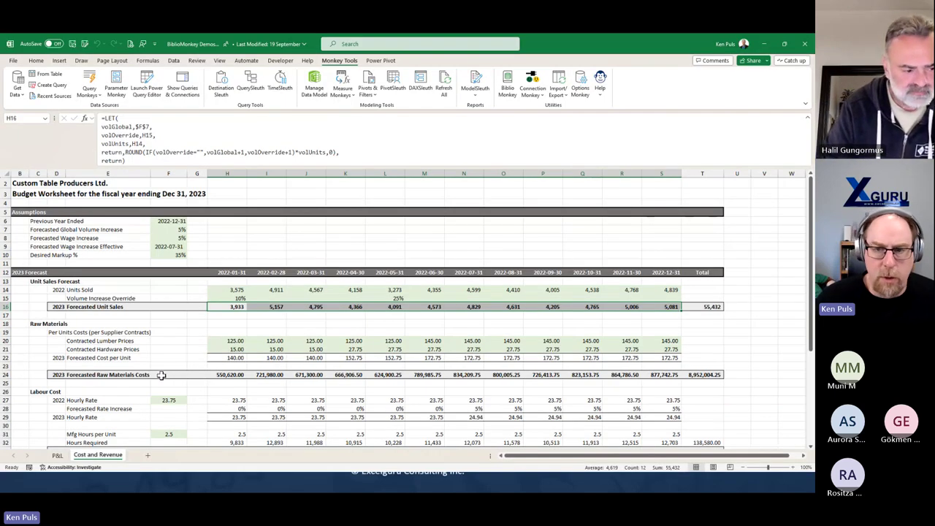
pyautogui.hotkey('ctrl', 'shift', 'u')
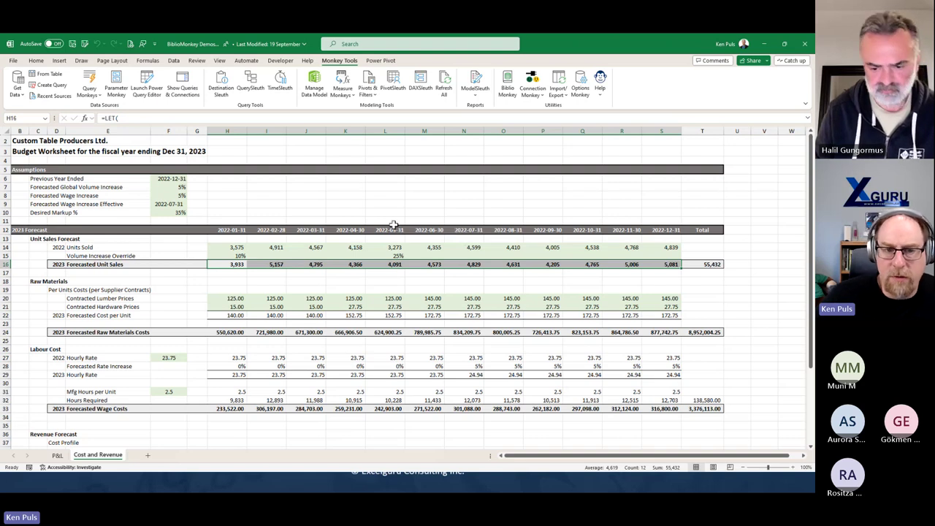
# Inject the stored LAMBDA L_WorksheetName from BiblioMonkey into the workbook from cell K7, keeping its name
pyautogui.rightClick(339, 188)
pyautogui.moveTo(362, 190)
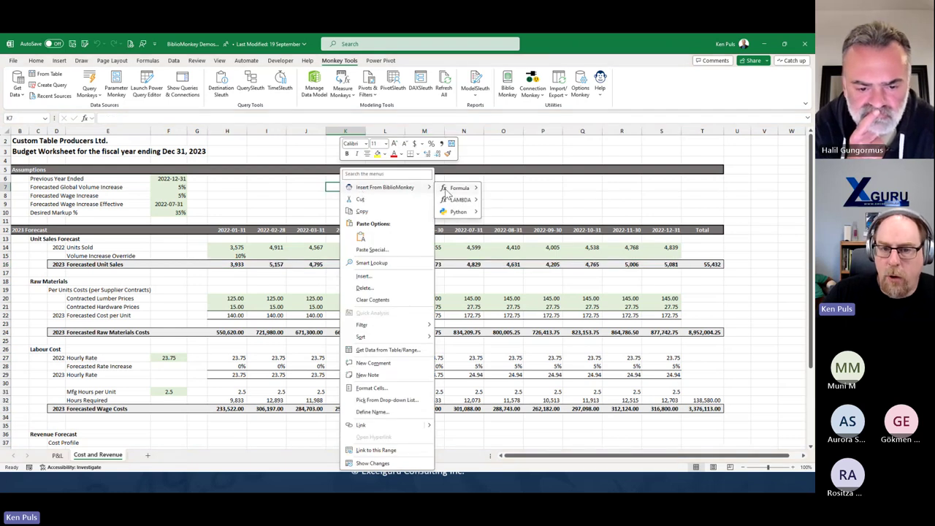
pyautogui.moveTo(447, 201)
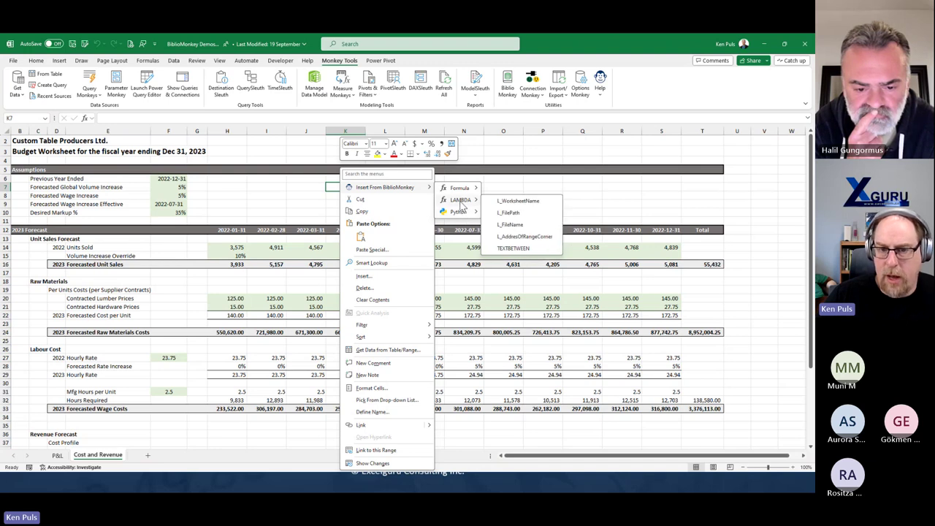
pyautogui.click(505, 201)
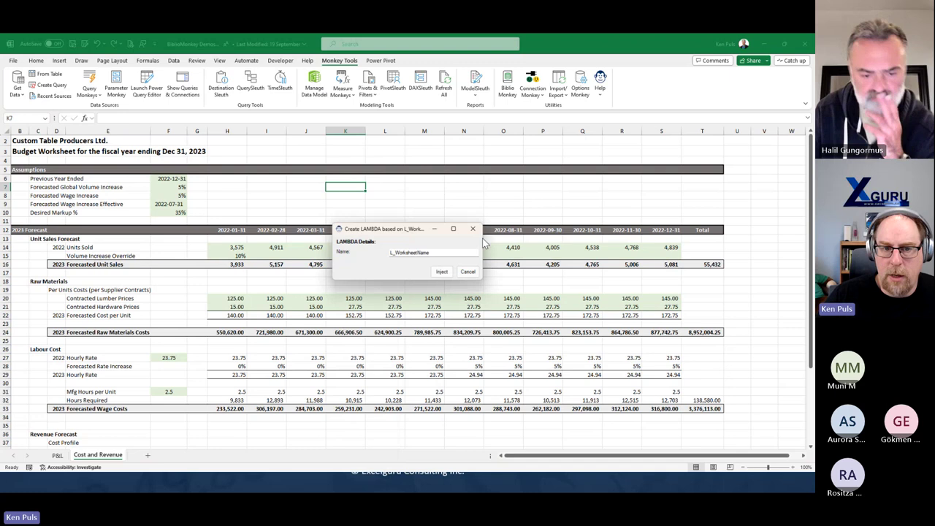
pyautogui.click(438, 272)
# Enter =L_WorksheetName(A1) in cell K7
pyautogui.write('=')
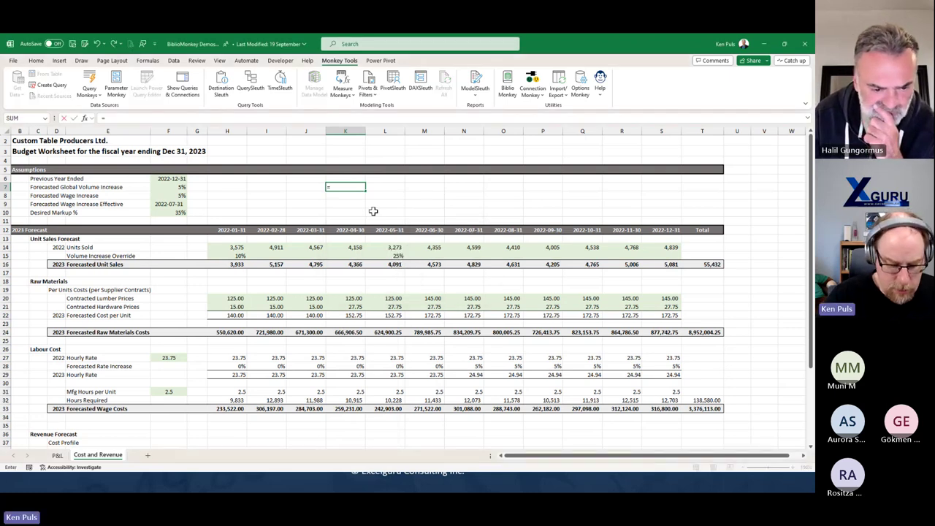
pyautogui.write('L')
pyautogui.press('Tab')
pyautogui.write(')')
pyautogui.press('Return')
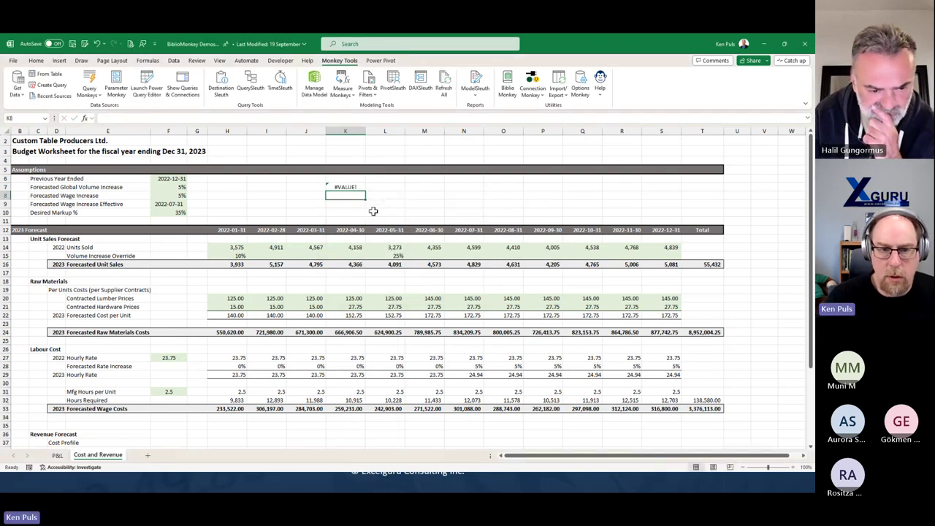
pyautogui.press('Up')
pyautogui.click(159, 118)
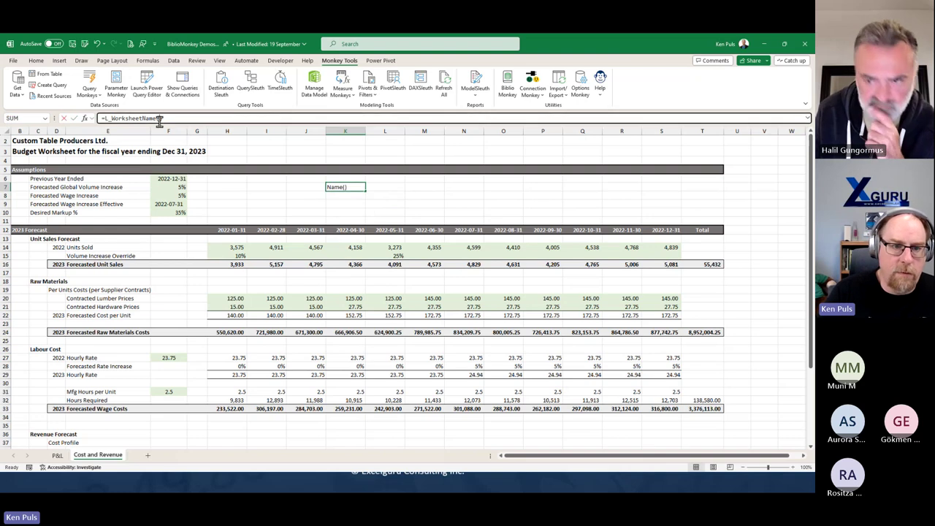
pyautogui.write('A1')
pyautogui.press('Return')
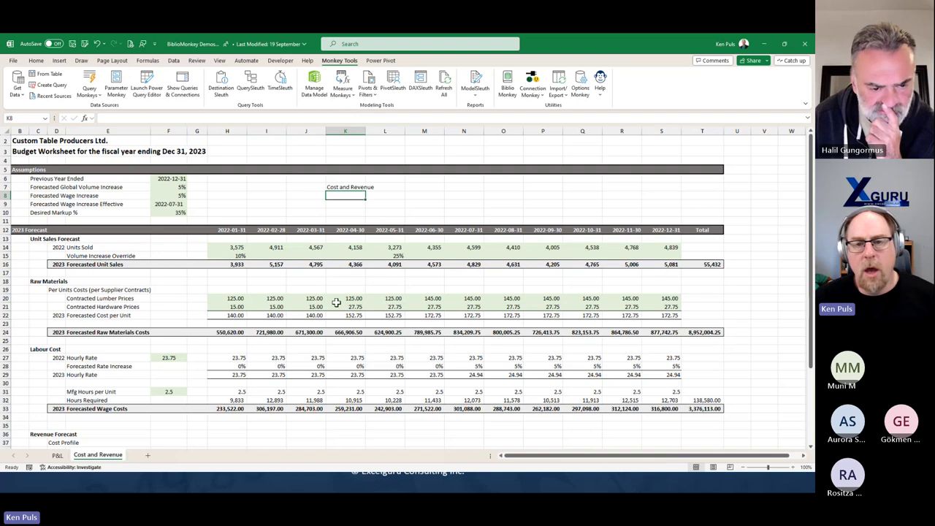
# Inject the Squintz 2009 Sales Summary query from BiblioMonkey's LoadedPencil folder, loading it to the Data Model
pyautogui.click(509, 91)
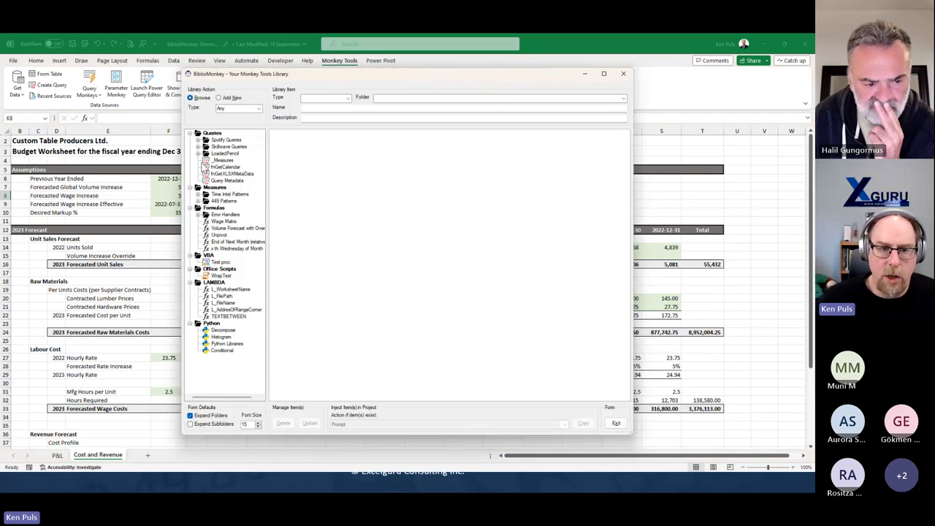
pyautogui.click(198, 154)
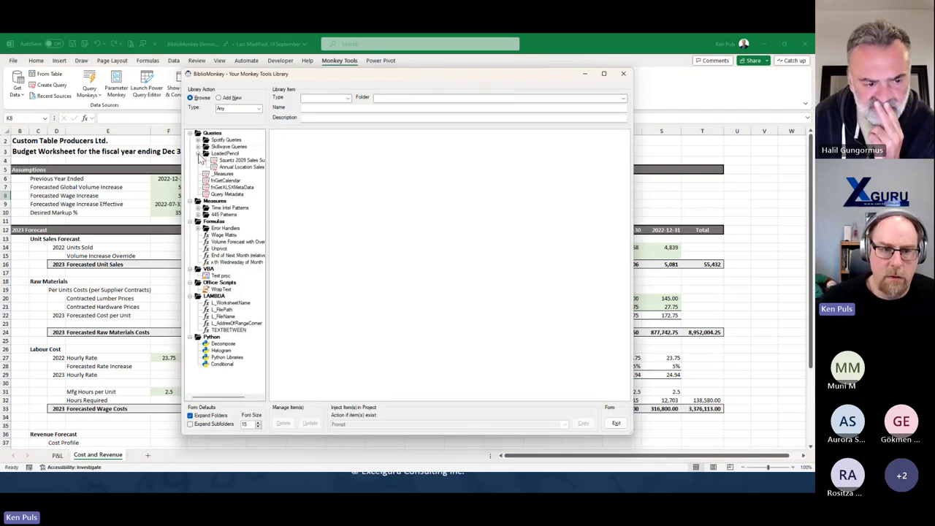
pyautogui.click(241, 159)
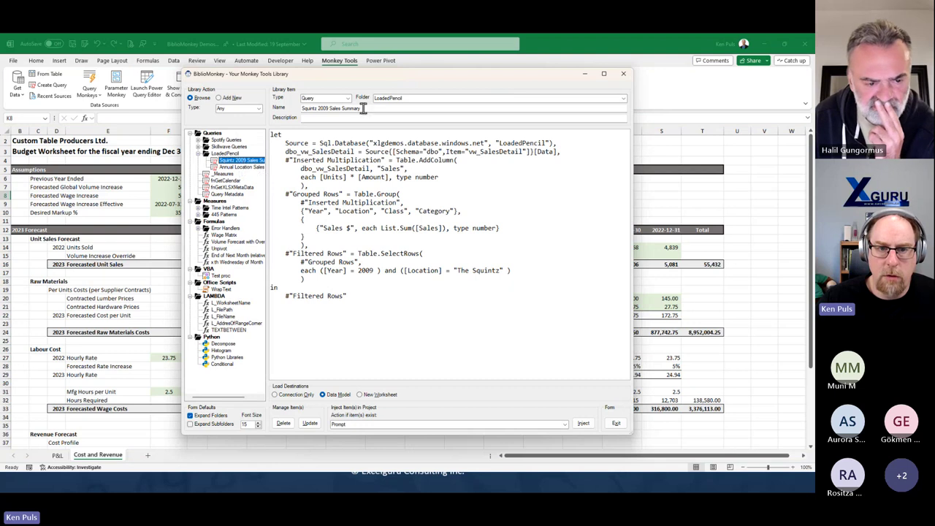
pyautogui.moveTo(394, 75); pyautogui.dragTo(363, 46)
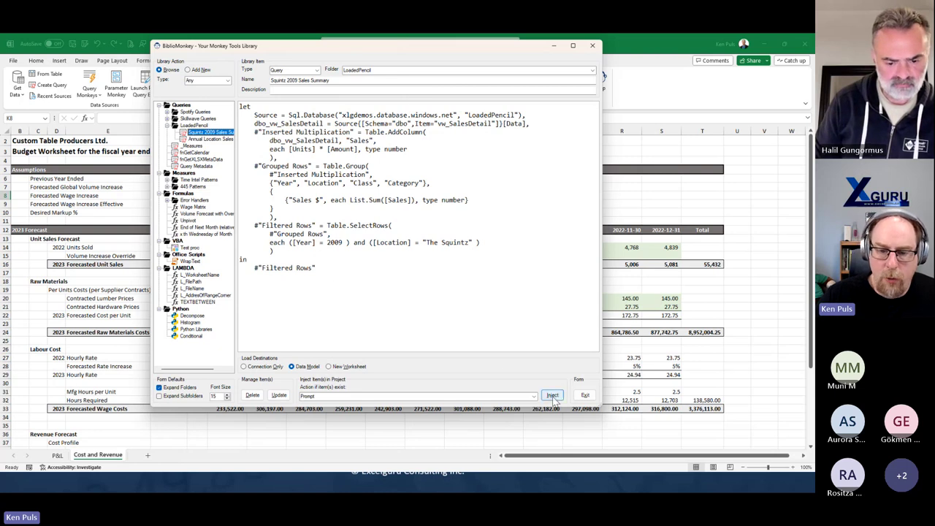
pyautogui.click(553, 395)
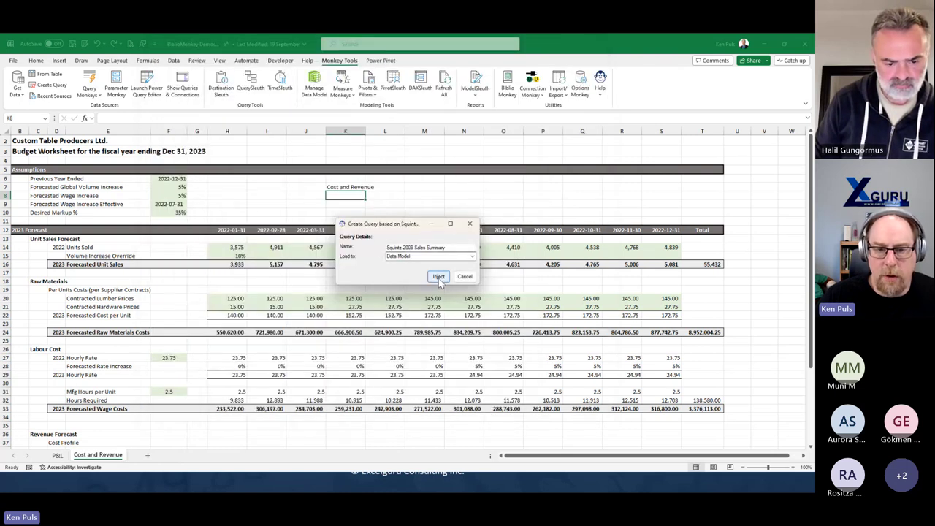
pyautogui.click(438, 279)
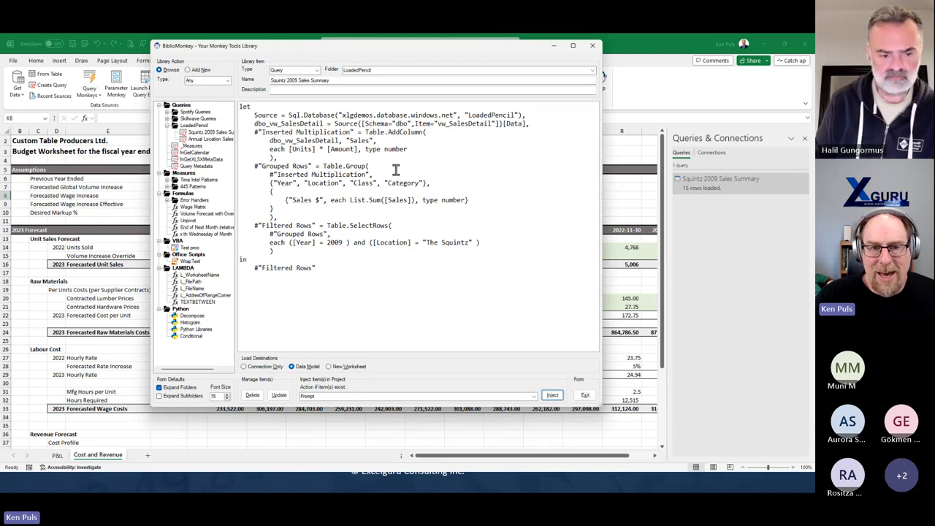
# Copy the full code of the Squintz 2009 Sales Summary query over the content of the Annual Location Sales Summary item
pyautogui.doubleClick(333, 242)
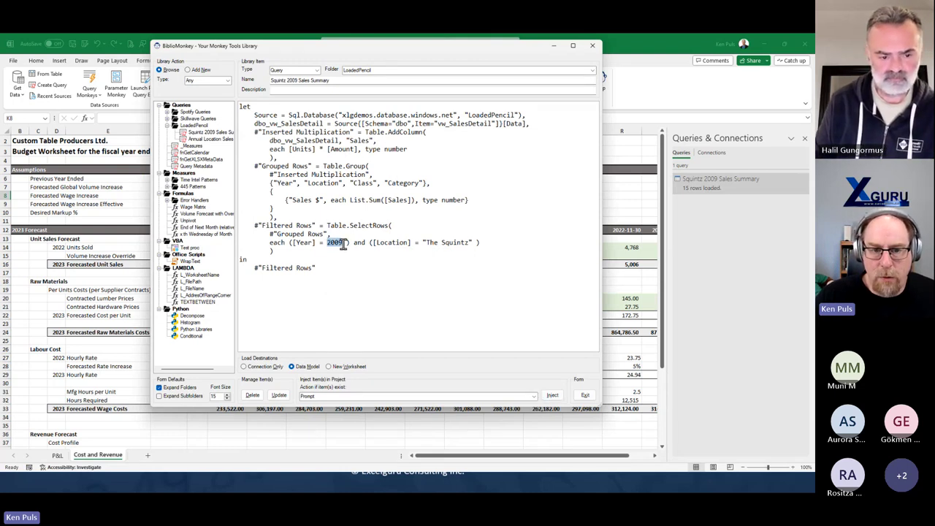
pyautogui.moveTo(425, 243); pyautogui.dragTo(469, 243)
pyautogui.click(321, 270)
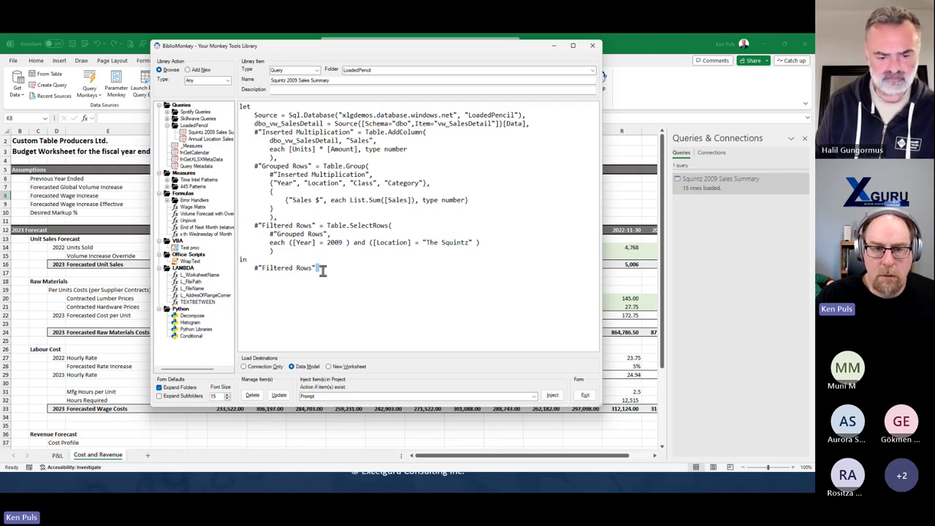
pyautogui.hotkey('ctrl', 'a')
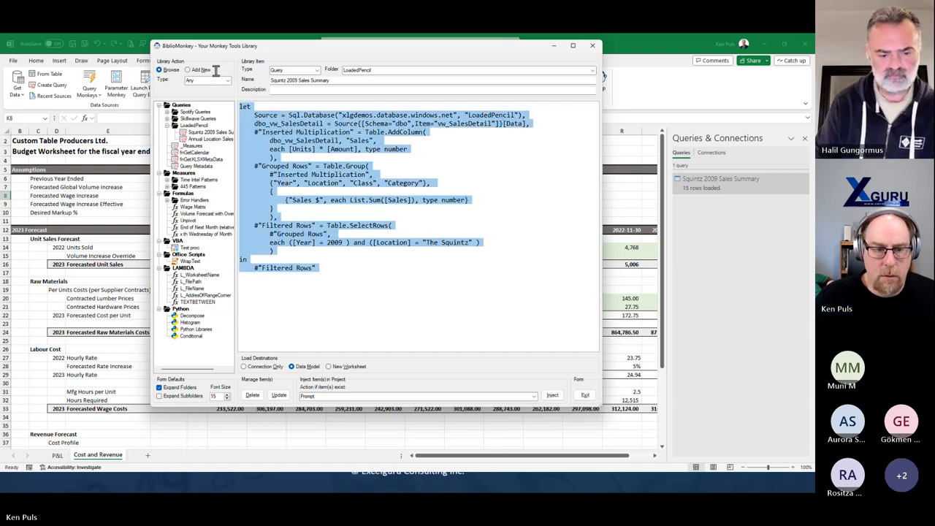
pyautogui.click(209, 138)
pyautogui.click(347, 268)
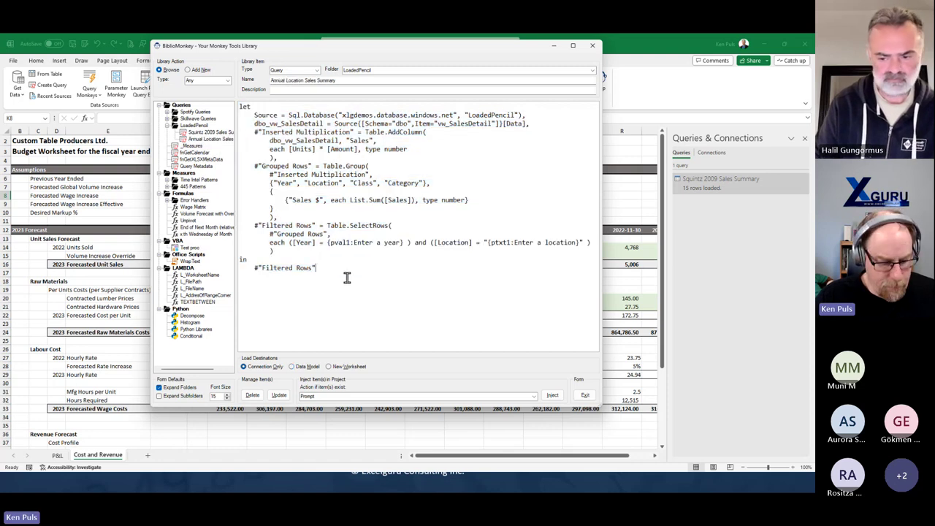
pyautogui.hotkey('ctrl', 'z')
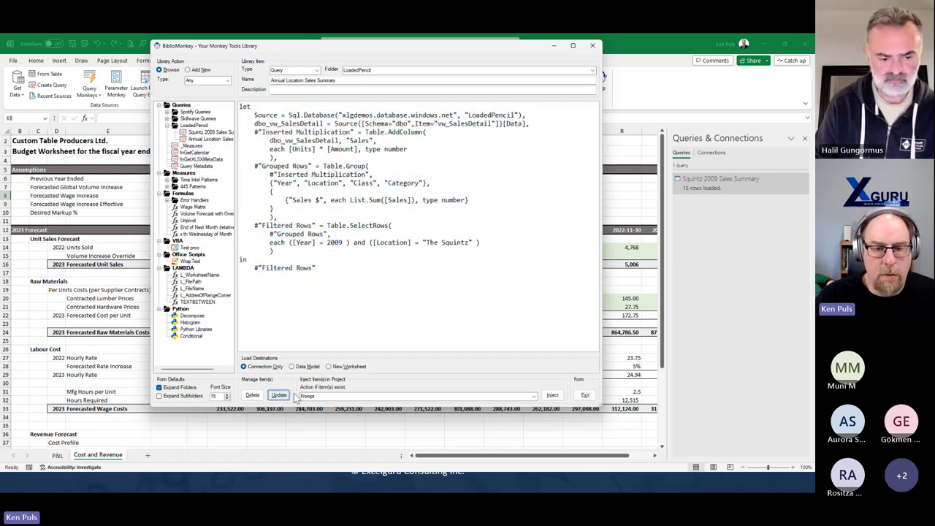
# Replace 2009 in the query's year filter with a new Value prompt reading "Enter a year"
pyautogui.moveTo(326, 242); pyautogui.dragTo(340, 244)
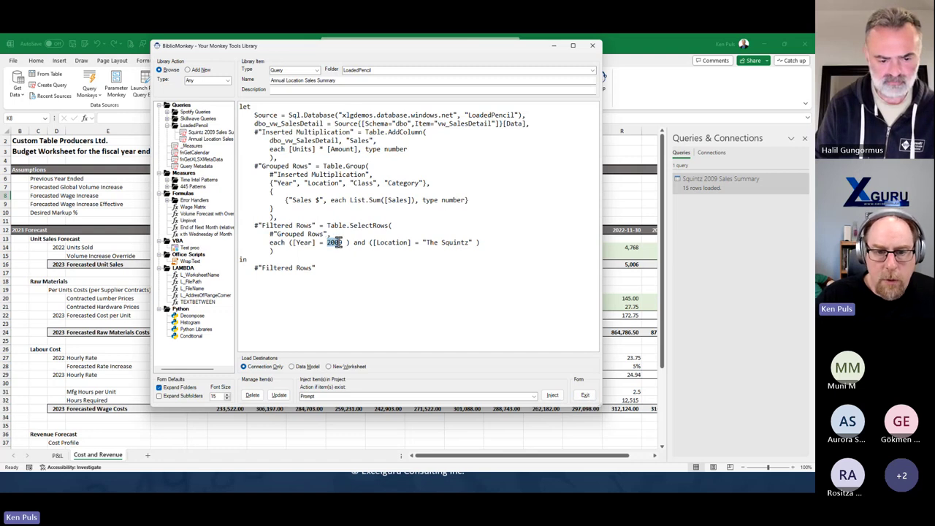
pyautogui.rightClick(339, 242)
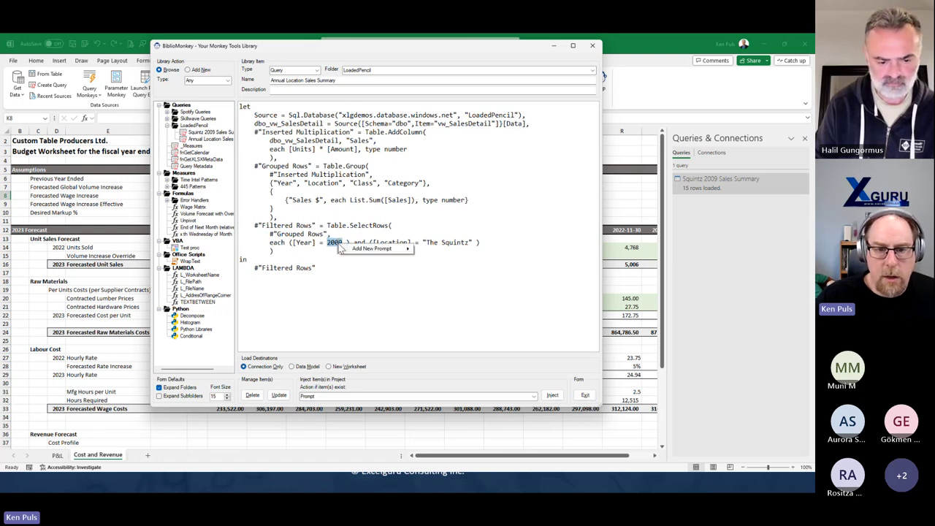
pyautogui.moveTo(366, 251)
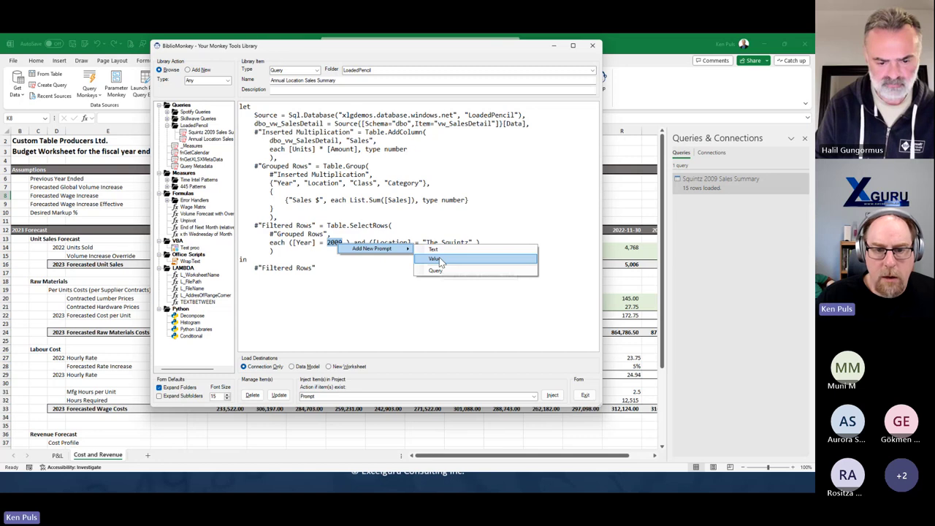
pyautogui.click(434, 259)
pyautogui.write('Enter a year')
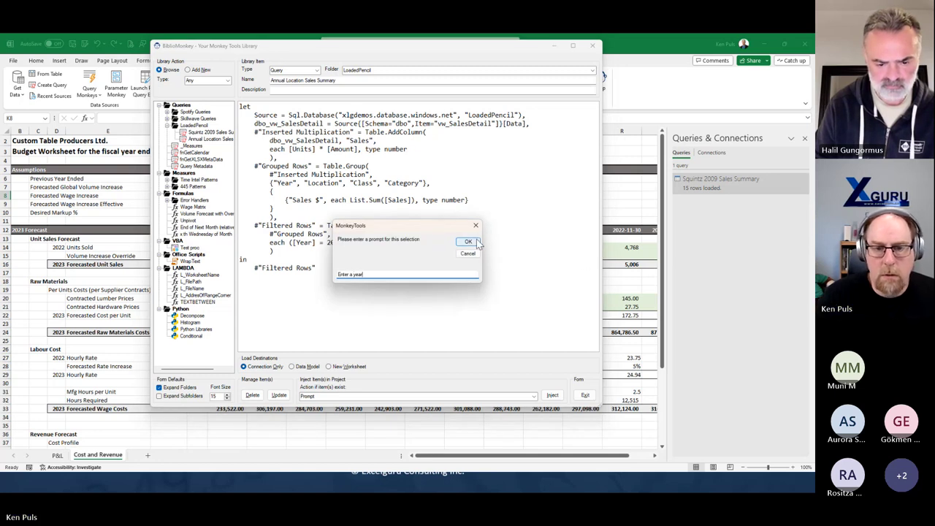
pyautogui.click(470, 242)
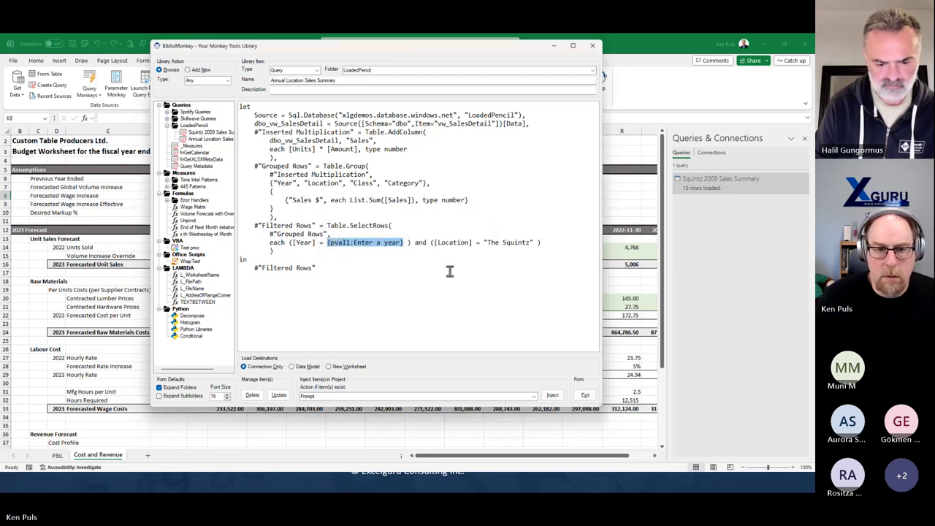
# Replace The Squintz in the query's location filter with a new Text prompt reading "Enter a location" and update the library item
pyautogui.click(486, 242)
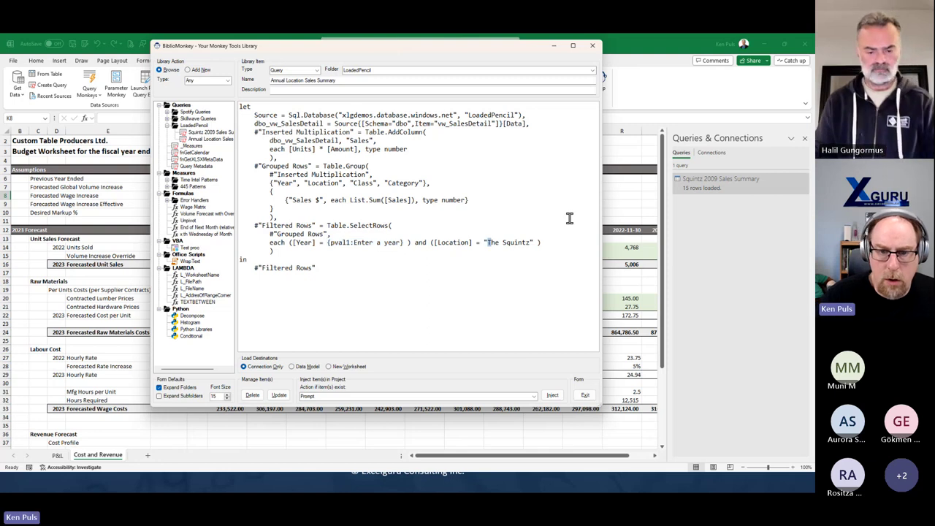
pyautogui.hotkey('shift', 'Right')
pyautogui.hotkey('shift', 'Right')
pyautogui.hotkey('shift', 'Right')
pyautogui.hotkey('shift', 'Right')
pyautogui.hotkey('shift', 'Right')
pyautogui.hotkey('shift', 'Right')
pyautogui.hotkey('shift', 'Right')
pyautogui.hotkey('shift', 'Right')
pyautogui.hotkey('shift', 'Right')
pyautogui.hotkey('shift', 'Right')
pyautogui.hotkey('shift', 'Right')
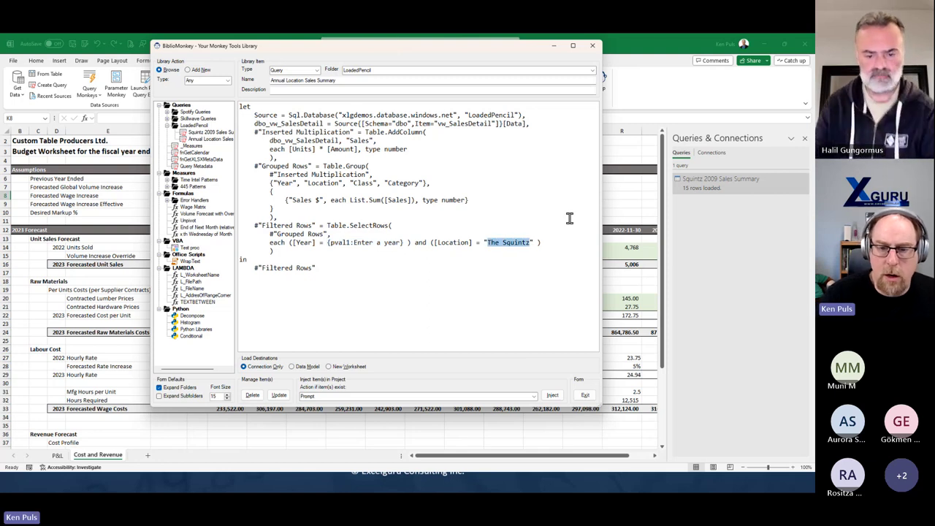
pyautogui.rightClick(497, 244)
pyautogui.moveTo(539, 250)
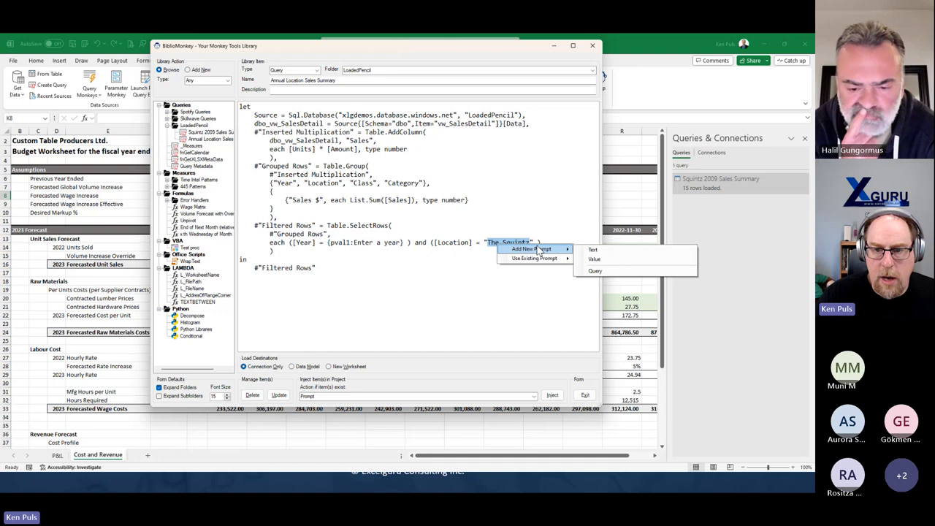
pyautogui.click(592, 250)
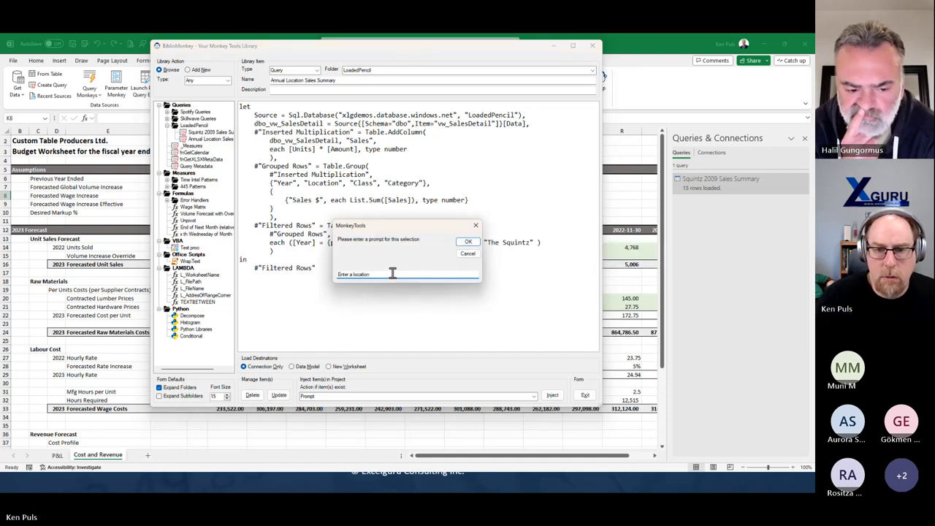
pyautogui.click(468, 242)
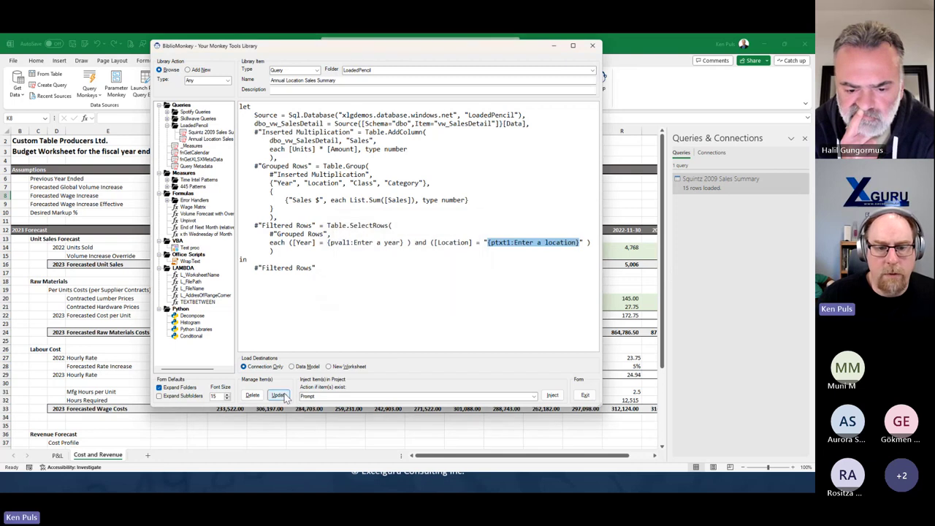
pyautogui.click(279, 394)
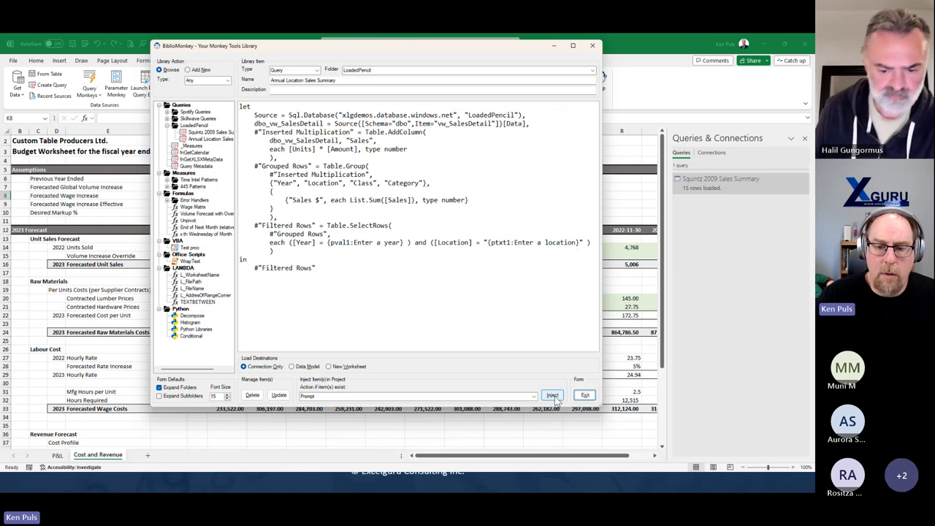
# Inject the Annual Location Sales Summary query to the Data Model for year 2013 and location Tax Evader, and view its rows in Power Query Editor
pyautogui.click(551, 396)
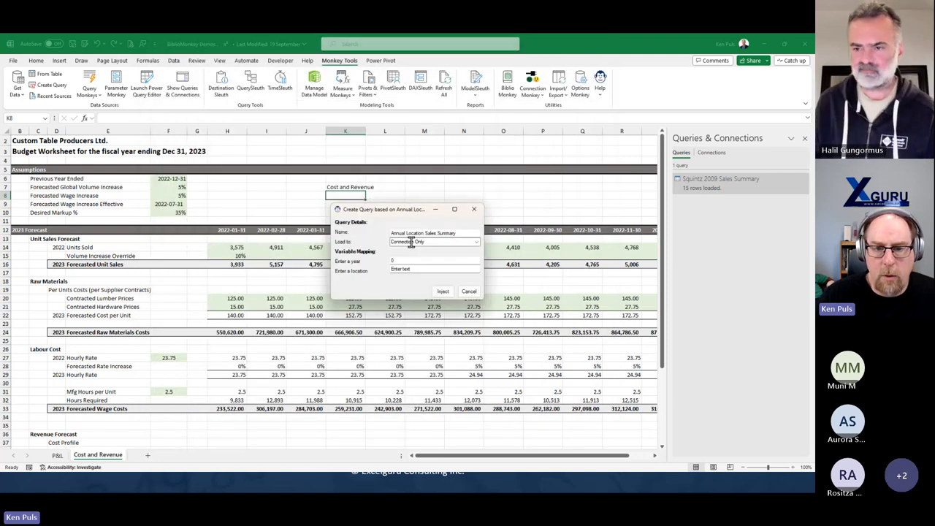
pyautogui.click(475, 242)
pyautogui.click(431, 255)
pyautogui.press('Tab')
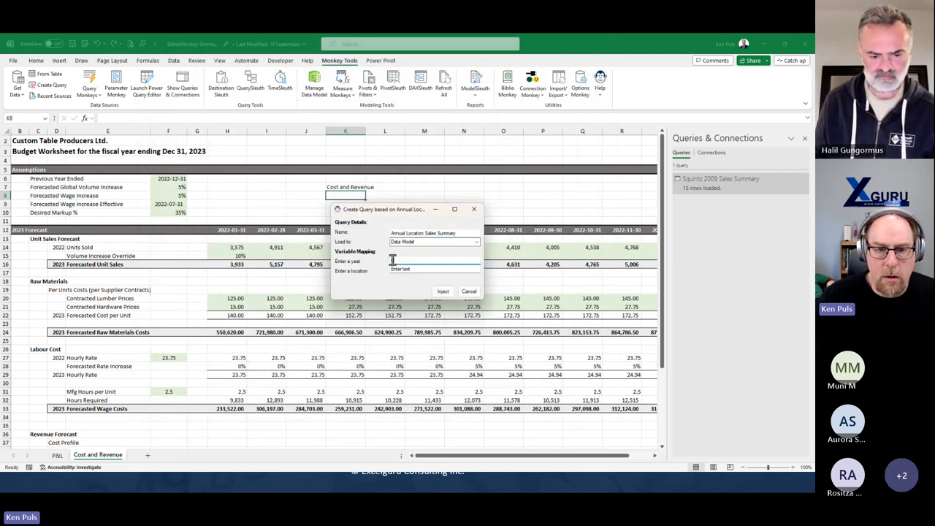
pyautogui.write('2013')
pyautogui.press('Tab')
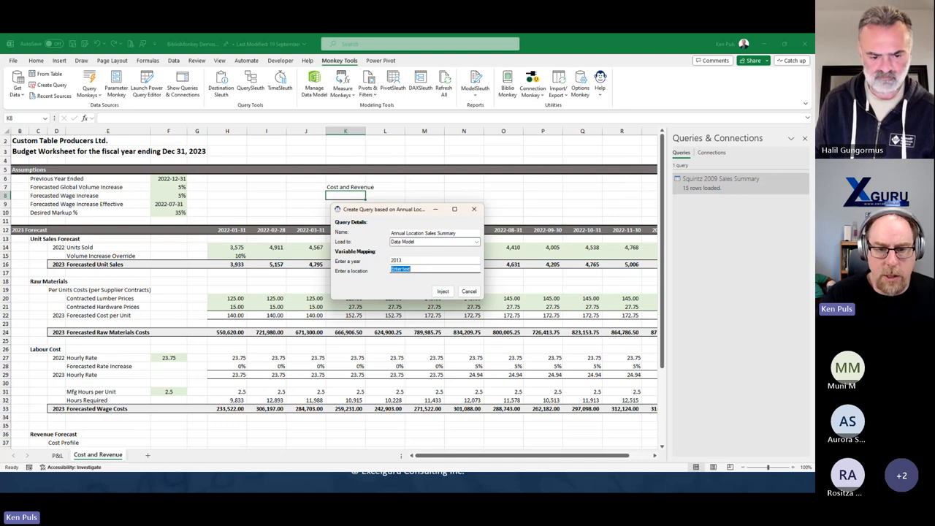
pyautogui.write('Tax Evader')
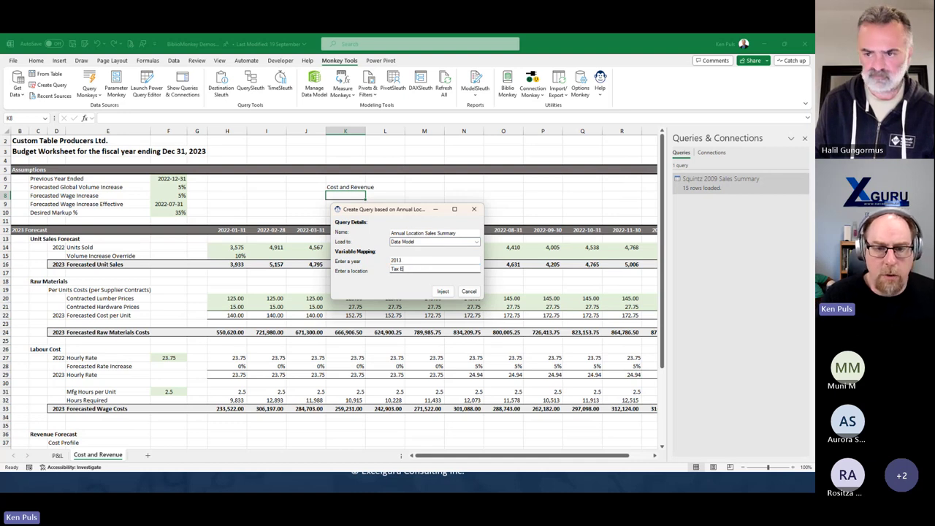
pyautogui.click(443, 291)
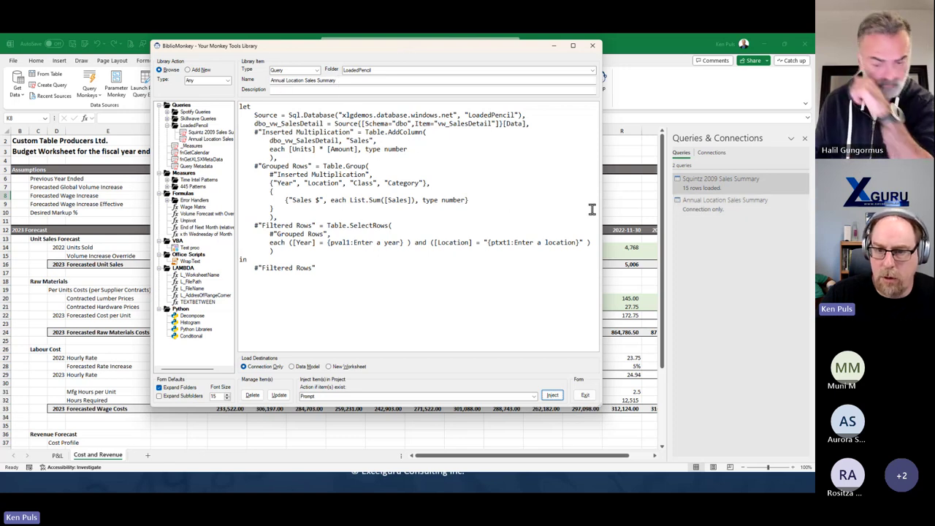
pyautogui.doubleClick(696, 206)
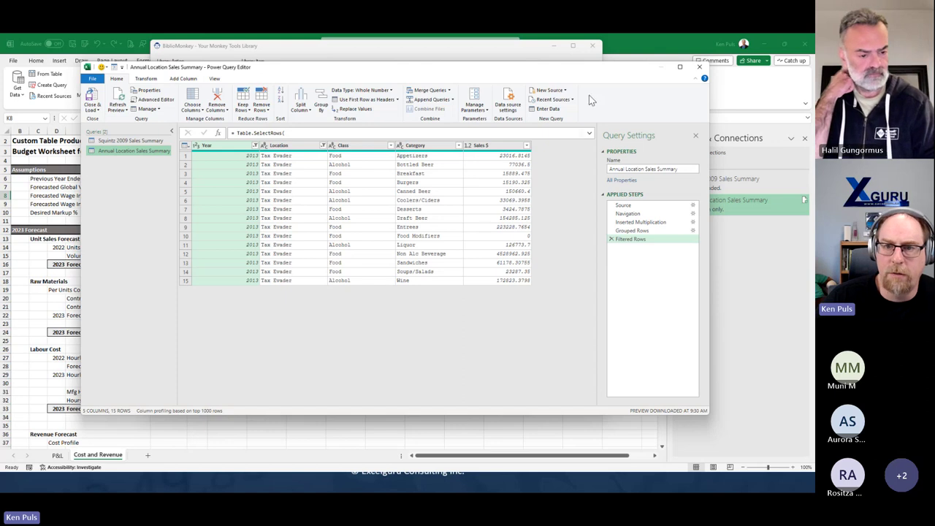
pyautogui.click(699, 68)
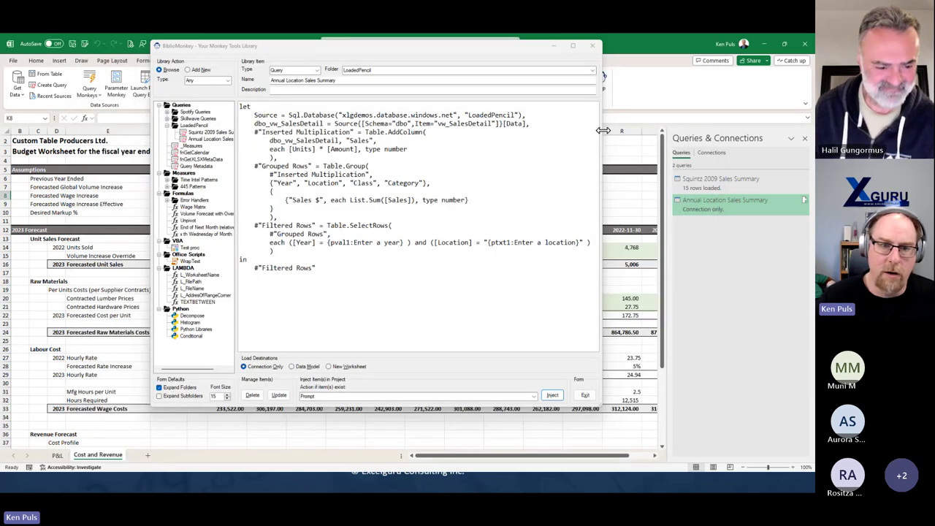
# Compare the new-prompt types offered for the query code with those for the MTD x Months Prior measure in Time Intel Patterns
pyautogui.rightClick(335, 244)
pyautogui.moveTo(345, 250)
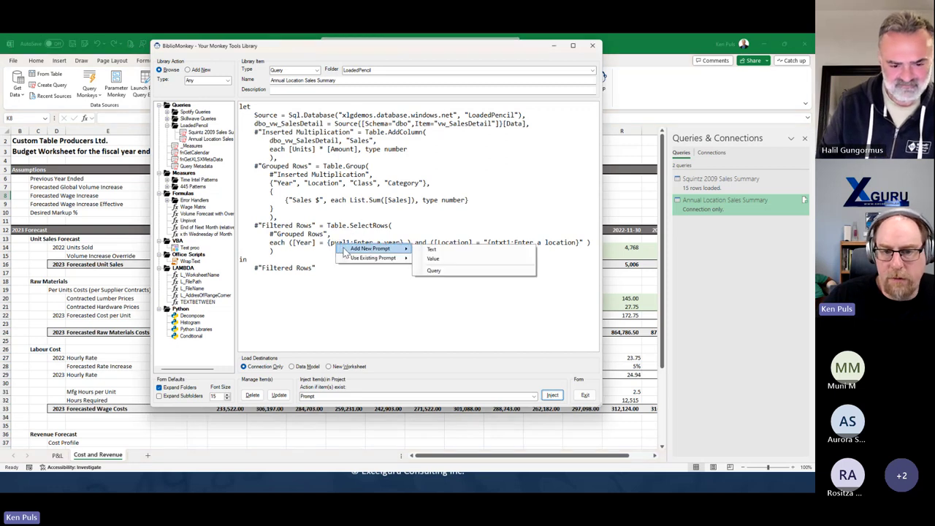
pyautogui.click(385, 203)
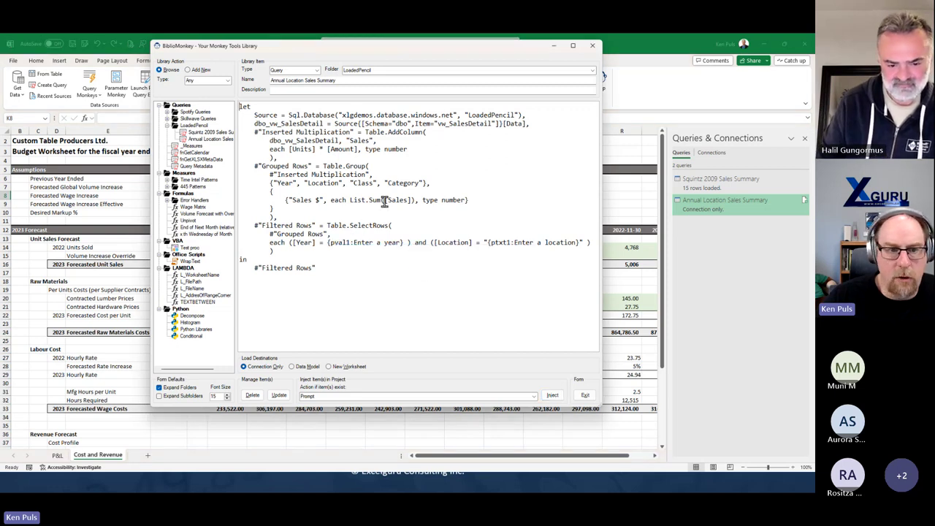
pyautogui.click(193, 186)
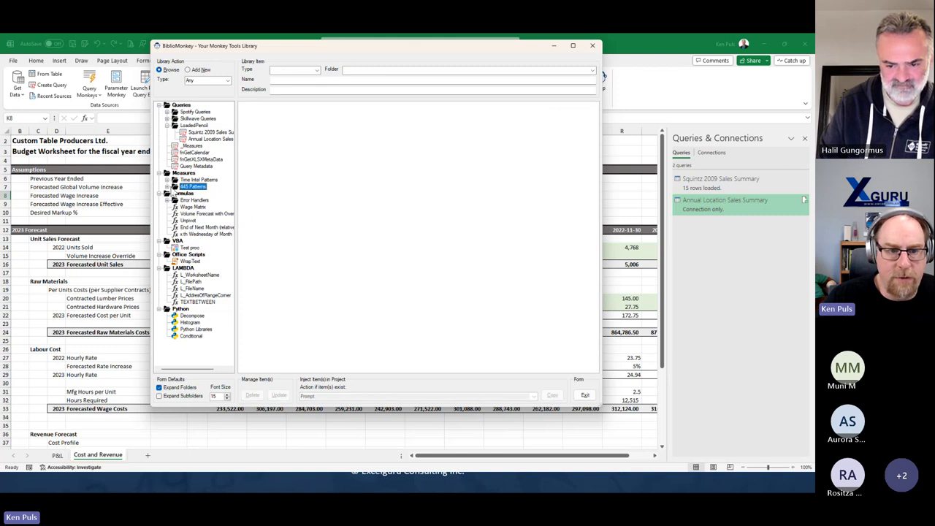
pyautogui.click(167, 179)
pyautogui.click(208, 193)
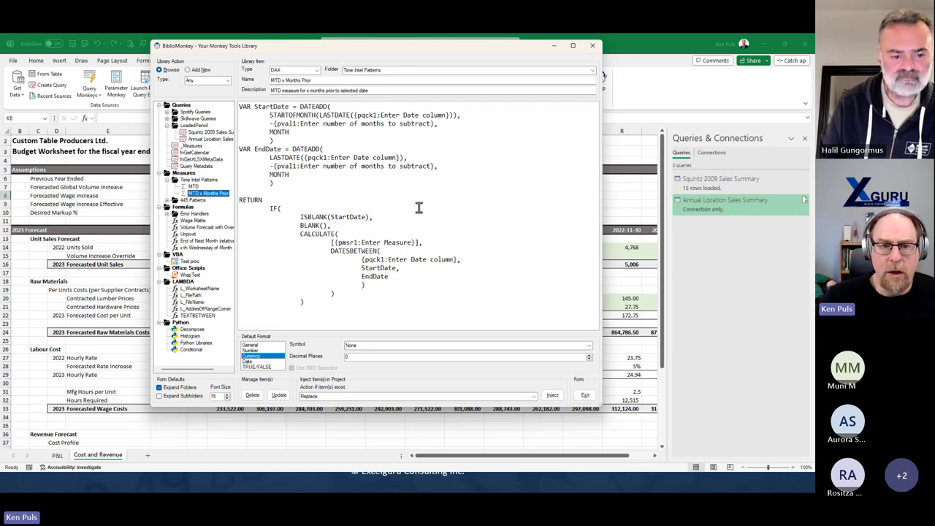
pyautogui.rightClick(368, 121)
pyautogui.moveTo(383, 127)
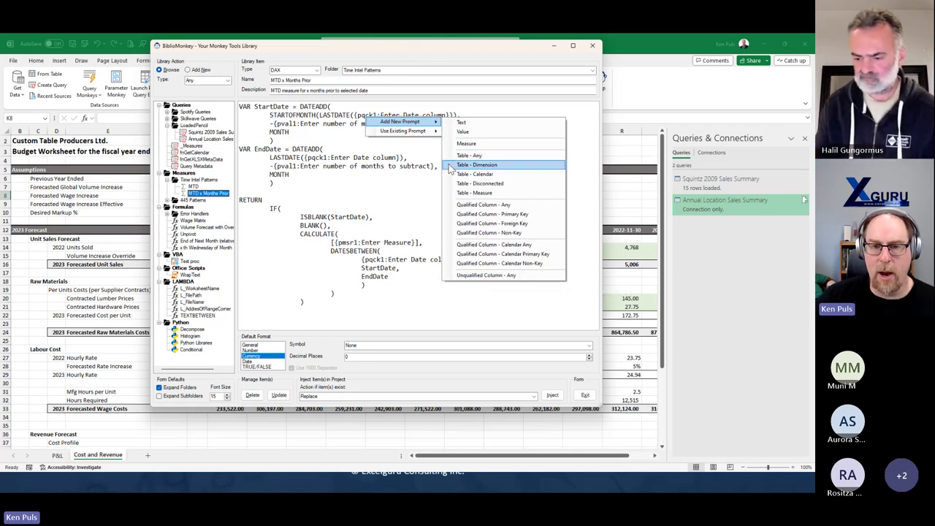
pyautogui.click(371, 216)
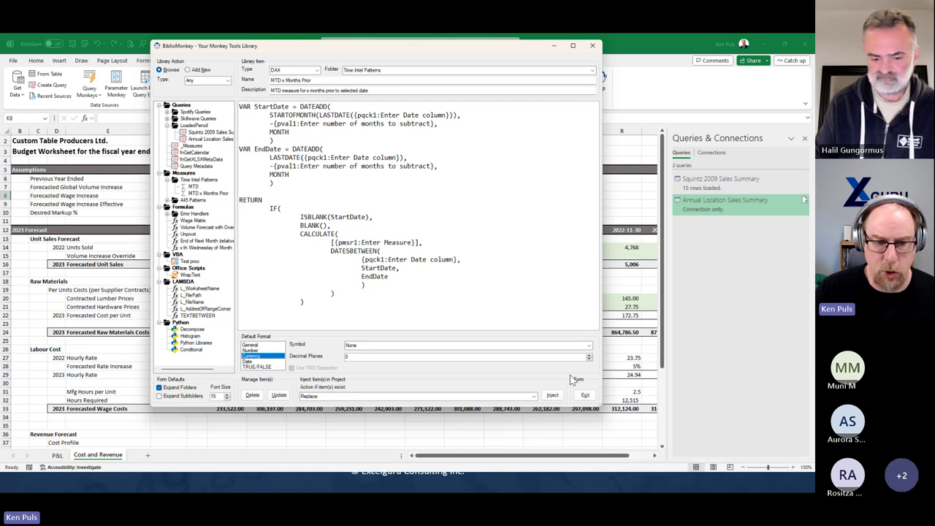
# Exit BiblioMonkey and close the BiblioMonkey Demos workbook without saving the changes
pyautogui.click(585, 394)
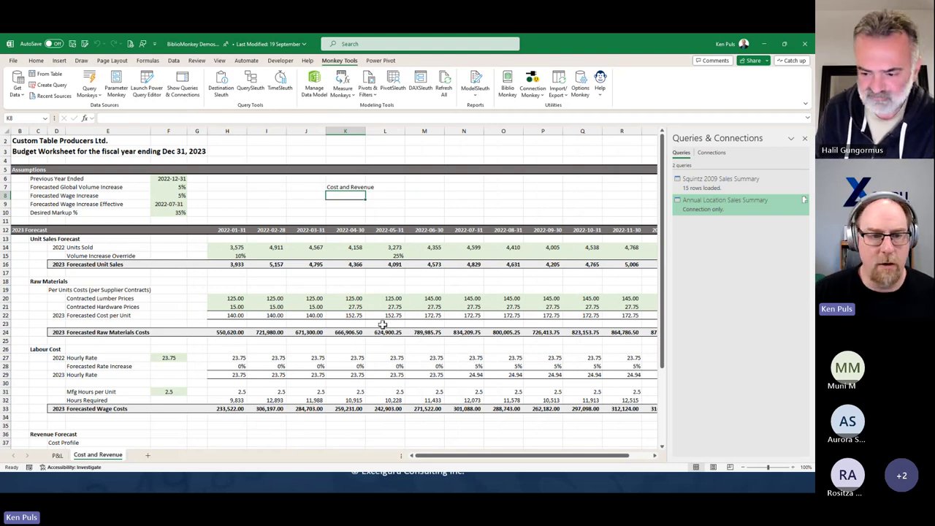
pyautogui.click(803, 46)
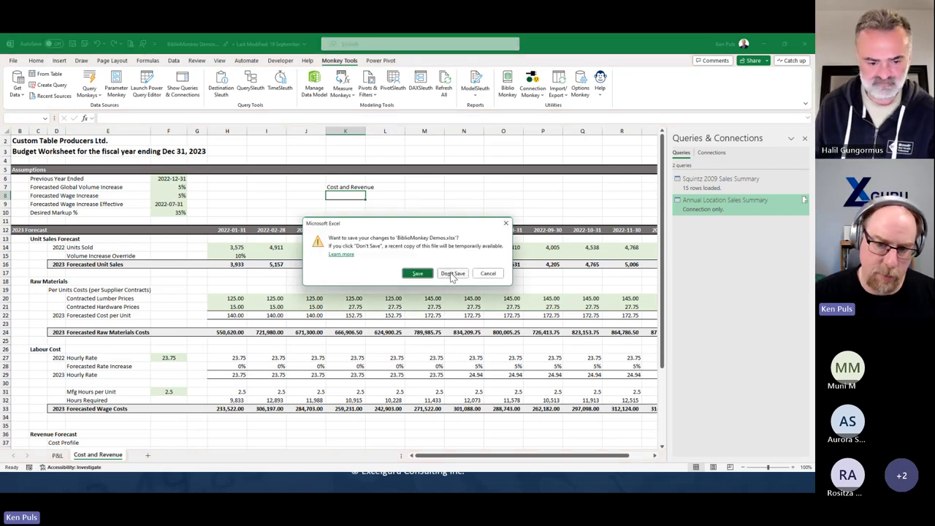
pyautogui.click(452, 274)
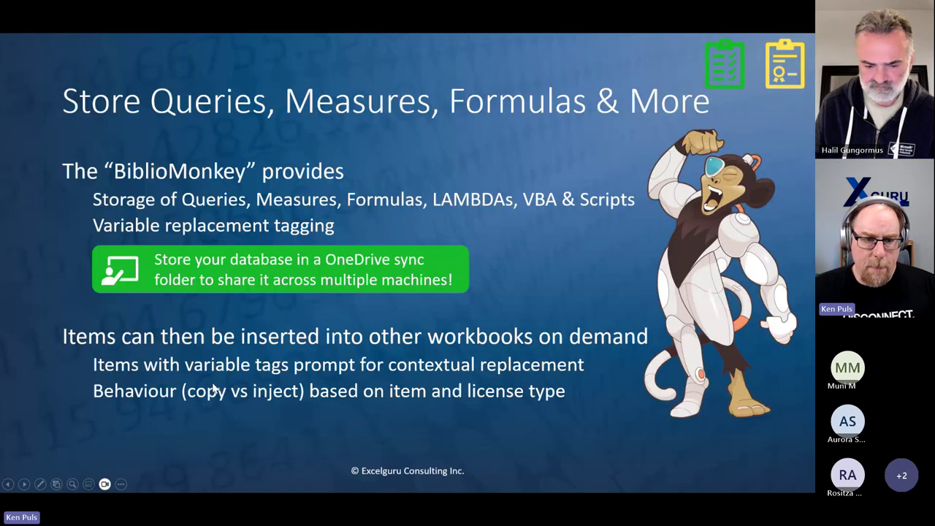
pyautogui.click(233, 412)
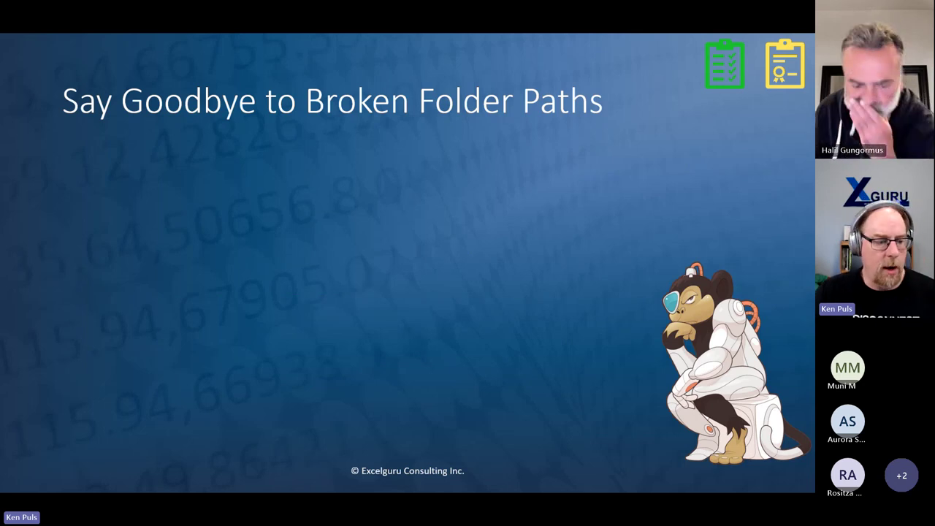
pyautogui.press('Right')
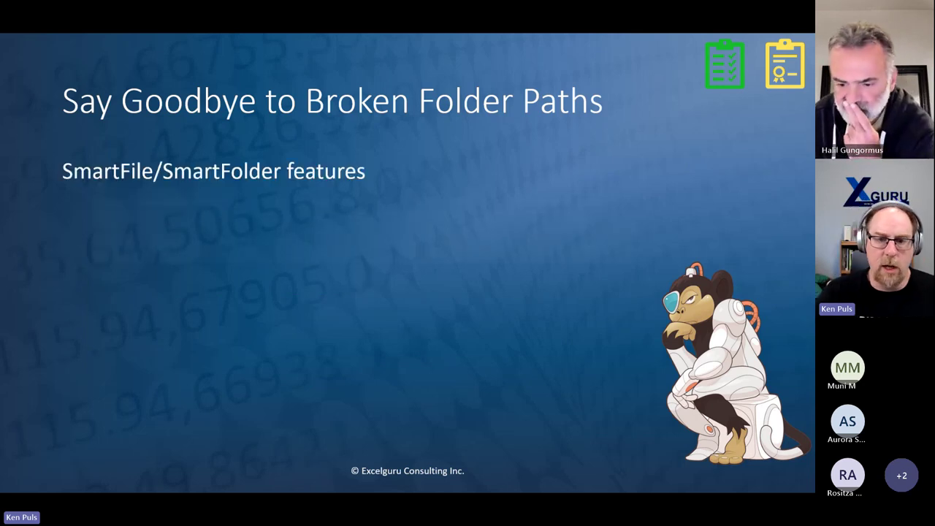
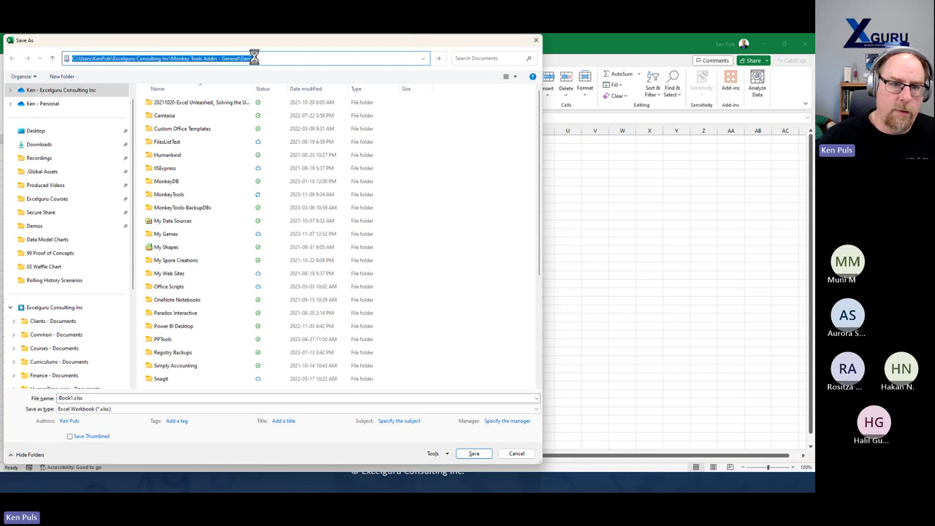
# Save the new blank workbook as SmartPaths.xlsx in the Demos folder, replacing the existing file
pyautogui.scroll(-2, 262, 301)
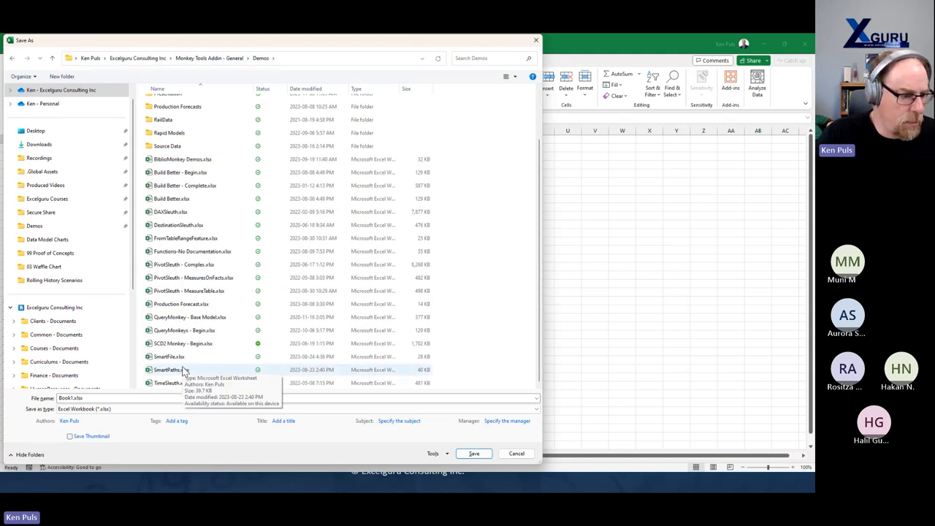
pyautogui.click(187, 371)
pyautogui.click(475, 453)
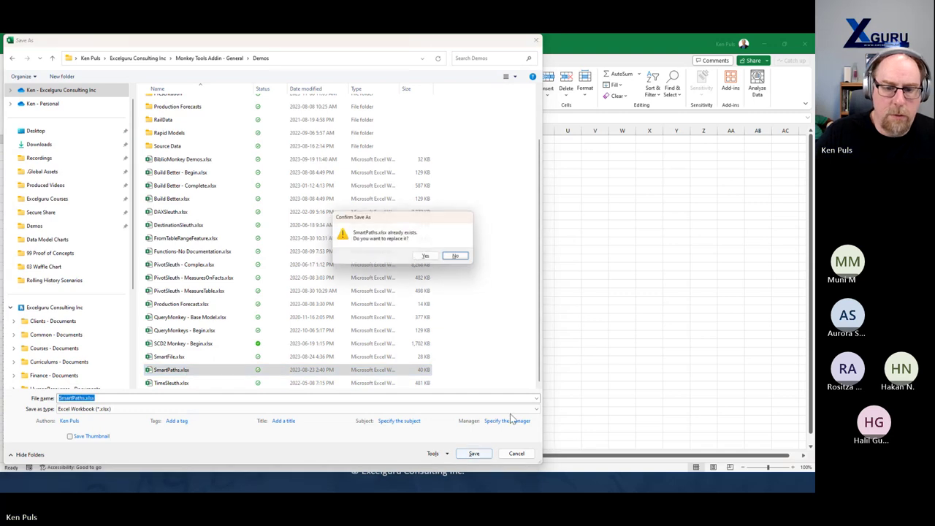
pyautogui.click(428, 258)
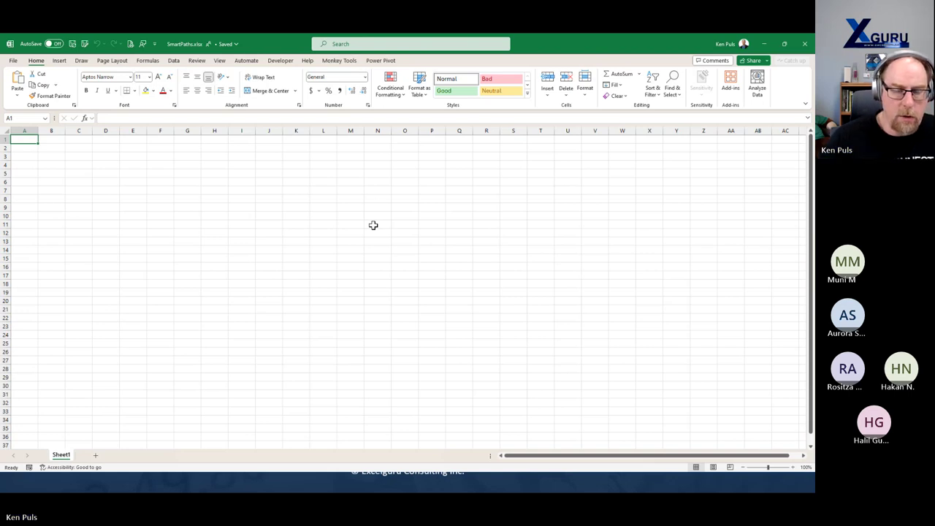
# Inject the Monkey Tools parameter table and function into the SmartPaths workbook
pyautogui.click(345, 62)
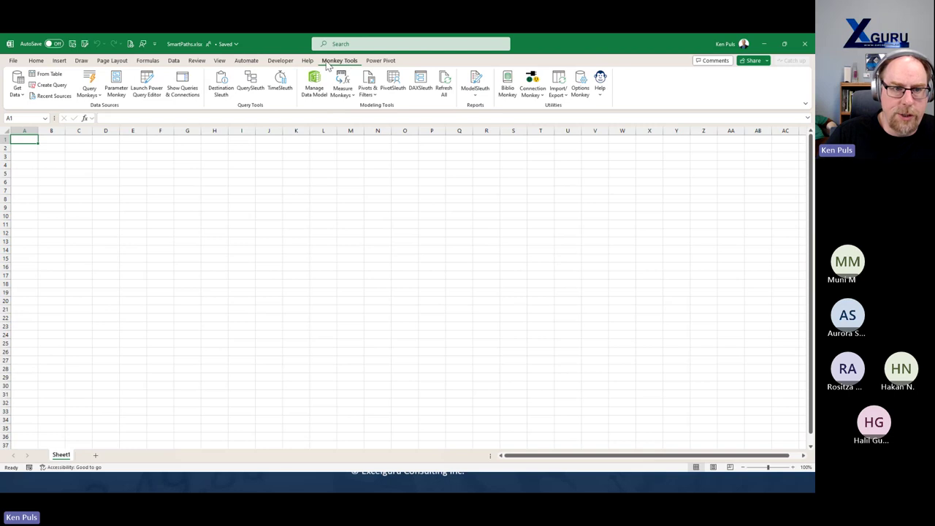
pyautogui.click(97, 95)
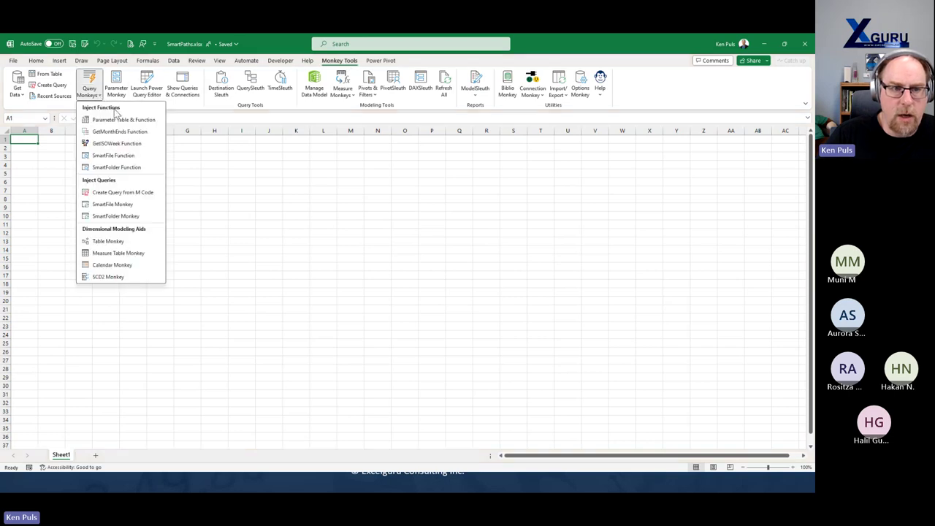
pyautogui.click(111, 121)
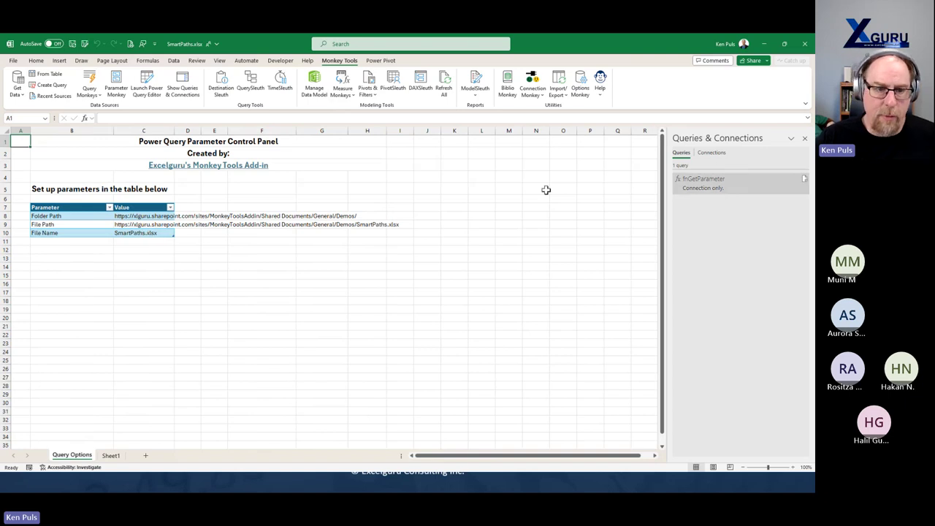
# Examine the formulas behind the Folder Path, File Path and File Name values in the parameter table
pyautogui.click(138, 232)
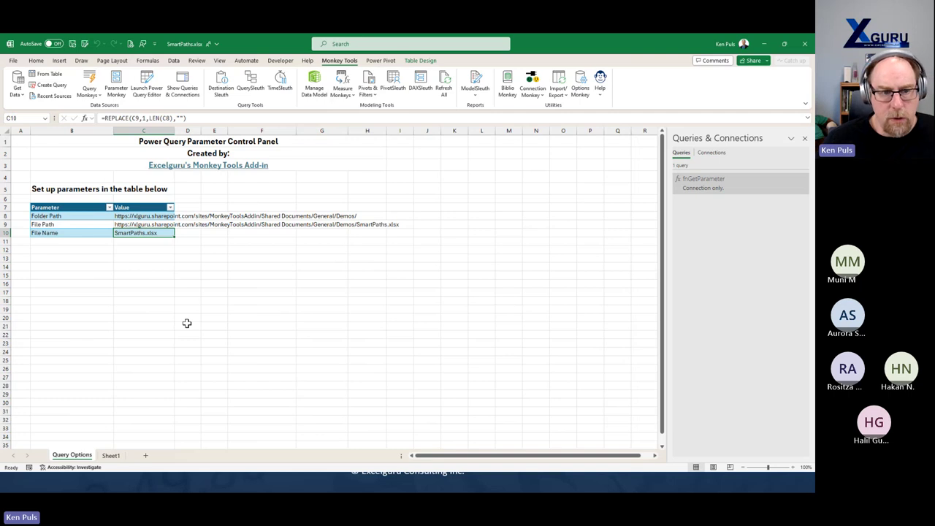
pyautogui.click(154, 218)
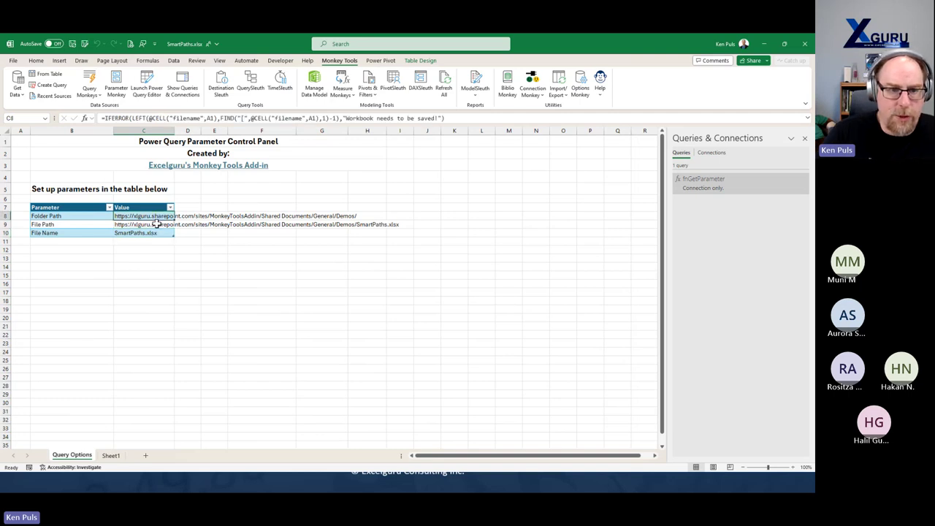
pyautogui.click(156, 225)
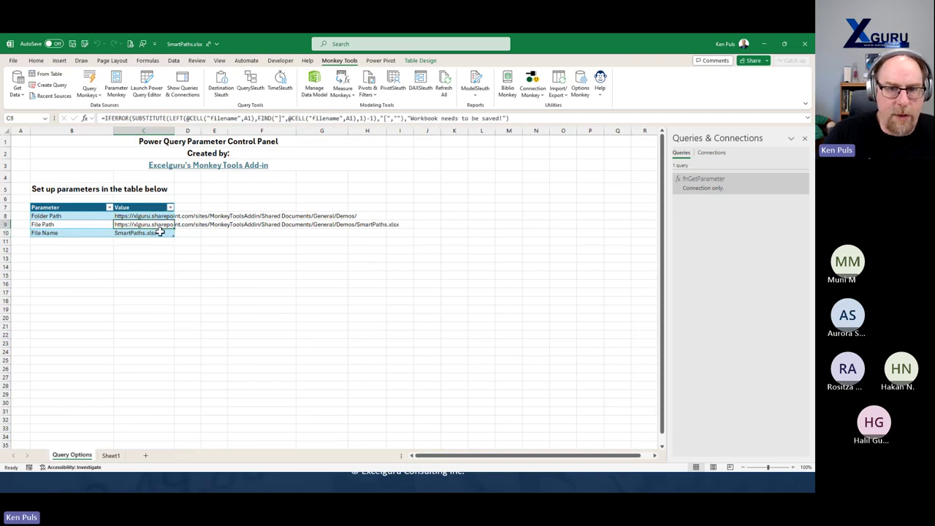
pyautogui.click(142, 234)
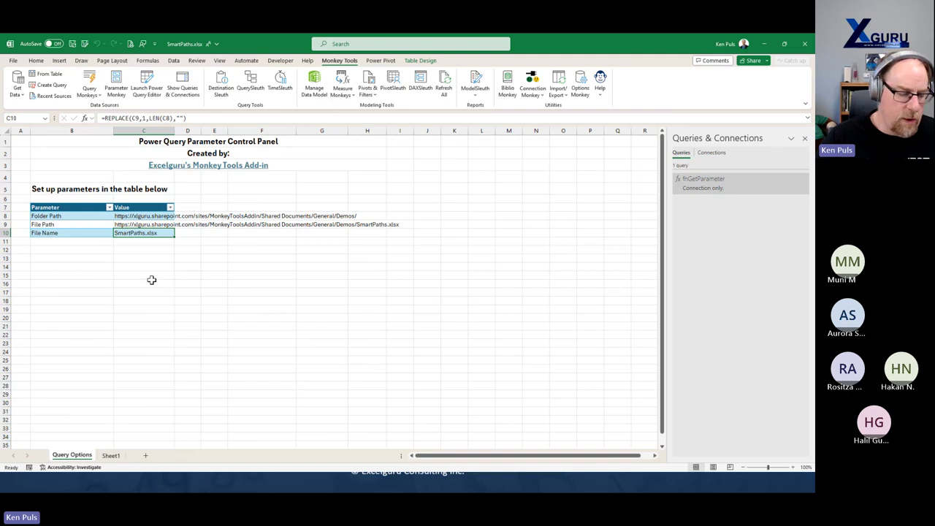
# Replace the File Name value in the parameter table with Build Better - Begin.xlsx
pyautogui.write('Build')
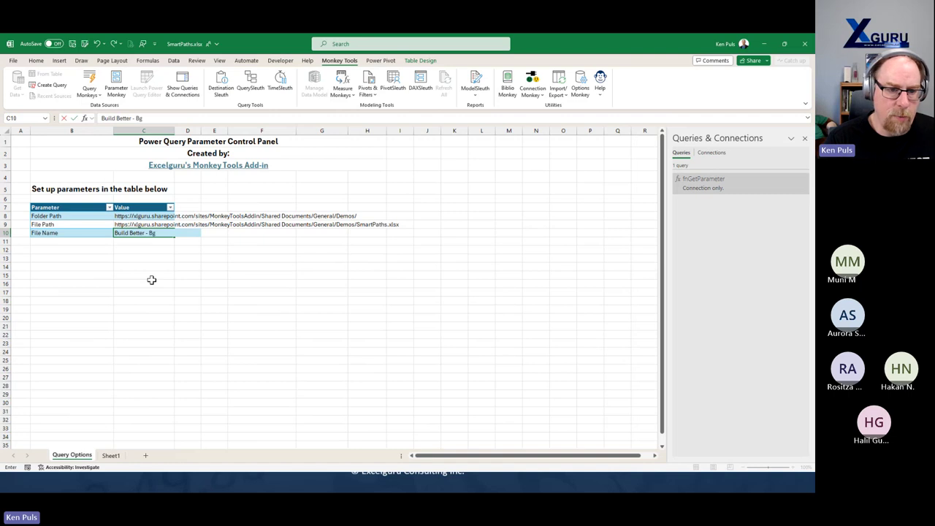
pyautogui.write(' Better - Begin.xlsx')
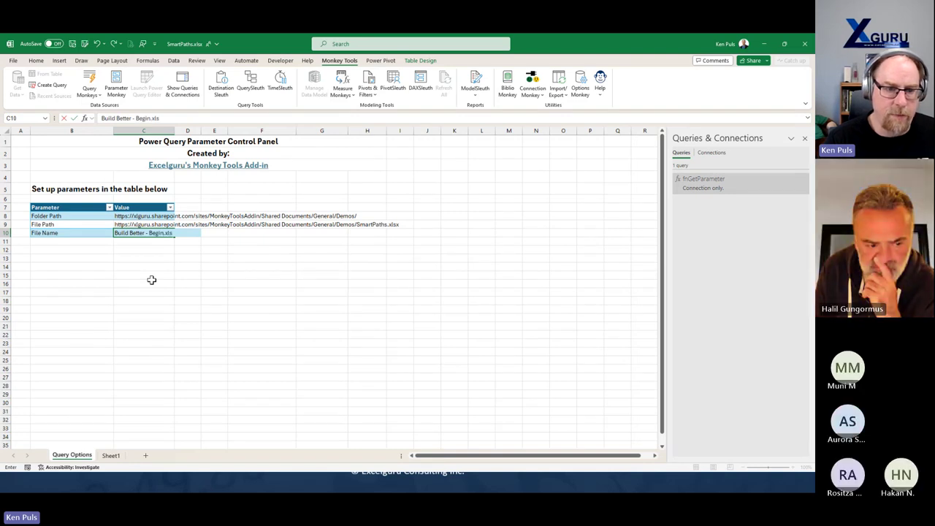
pyautogui.press('Return')
# Set the File Path value to the formula =C8&C10, joining the folder path and file name, and review the parameter values
pyautogui.press('Up')
pyautogui.press('Up')
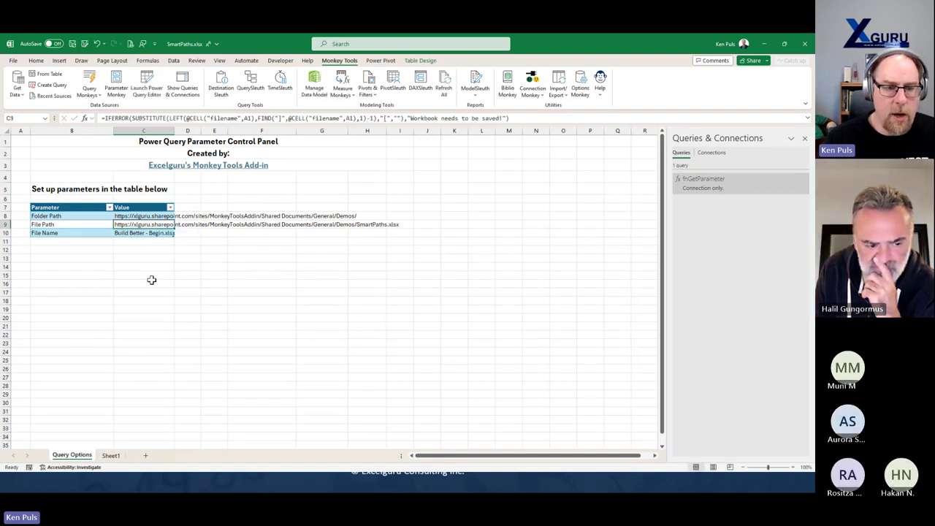
pyautogui.write('=')
pyautogui.press('Up')
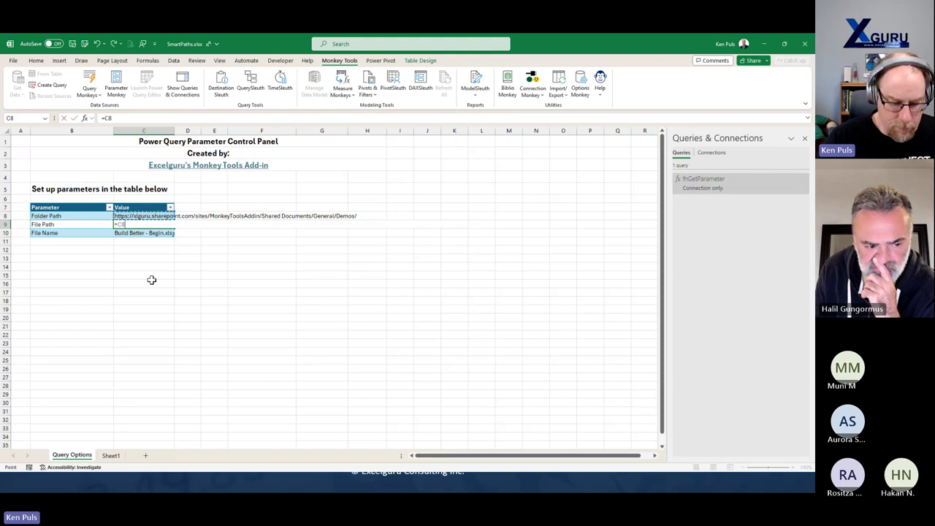
pyautogui.write('&')
pyautogui.press('Down')
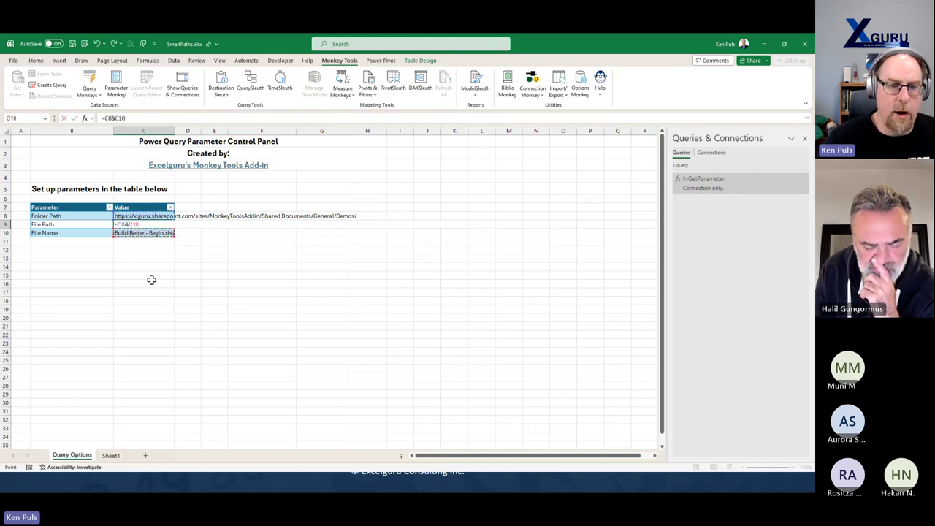
pyautogui.press('Return')
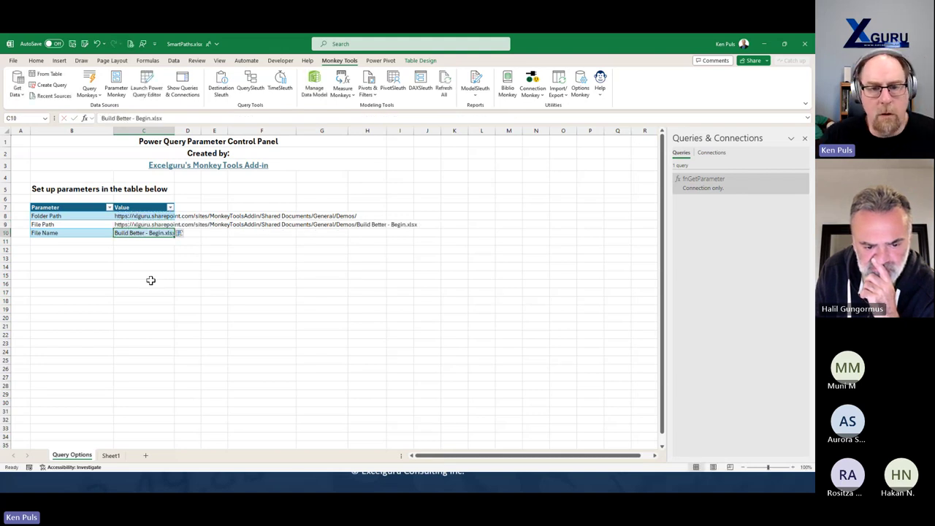
pyautogui.click(130, 217)
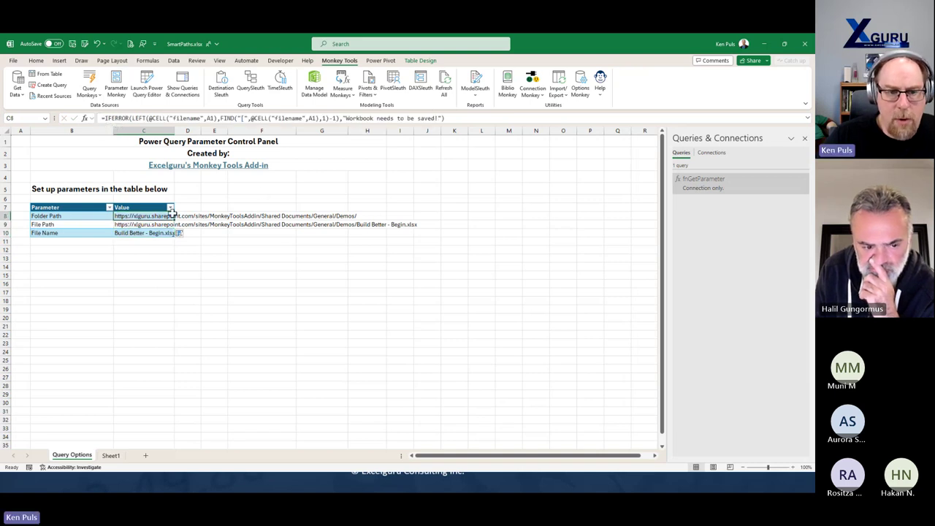
pyautogui.click(137, 226)
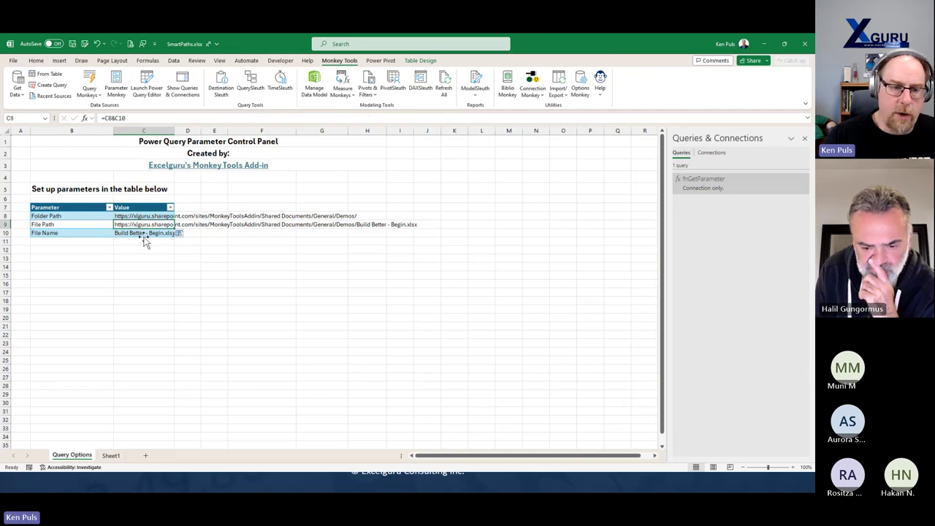
pyautogui.click(203, 266)
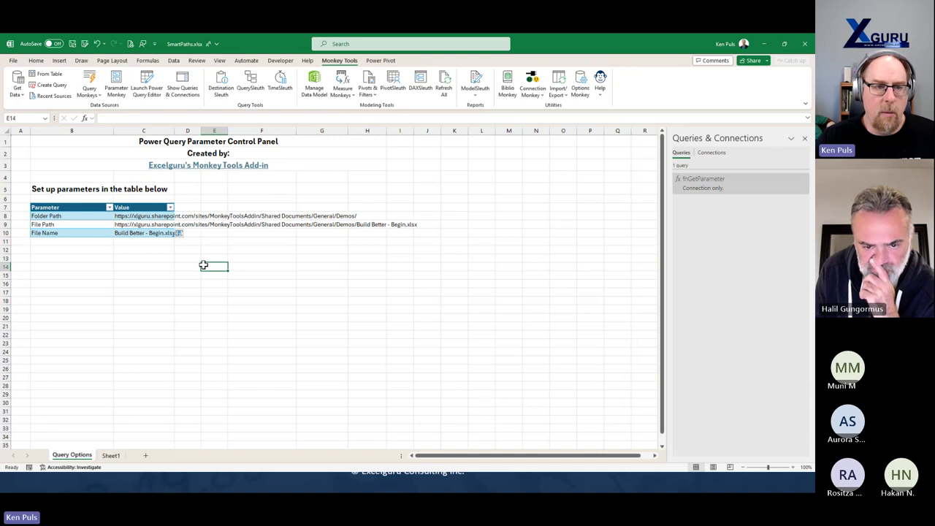
# Inject a SmartFile query named Build Better that uses the File Path variable as its file path
pyautogui.click(97, 100)
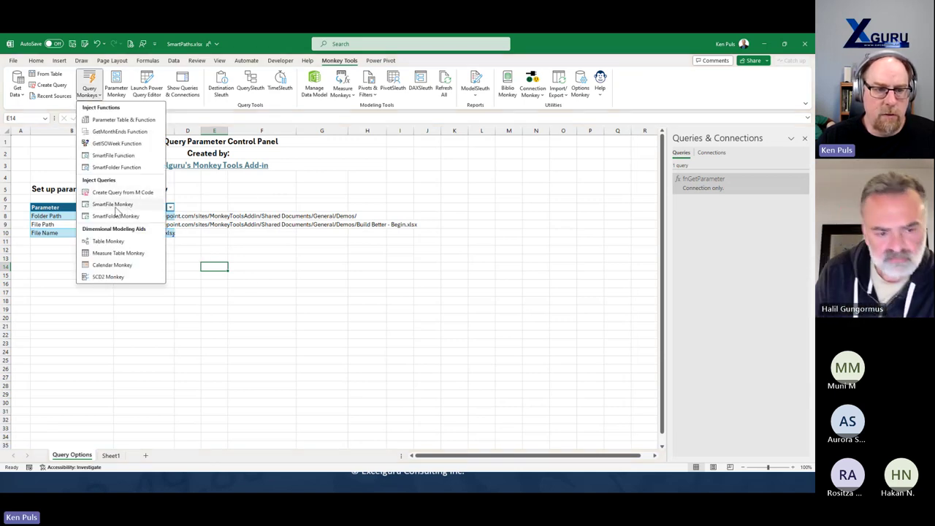
pyautogui.click(299, 261)
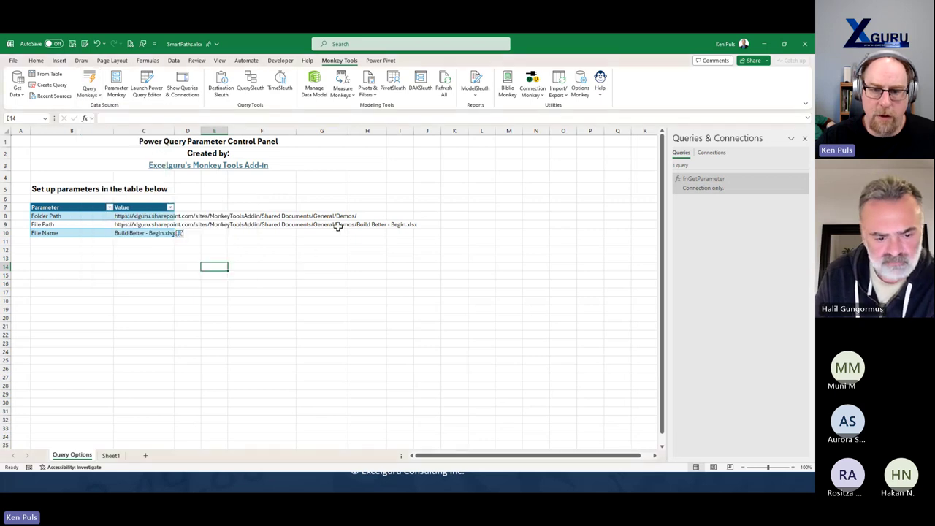
pyautogui.click(90, 89)
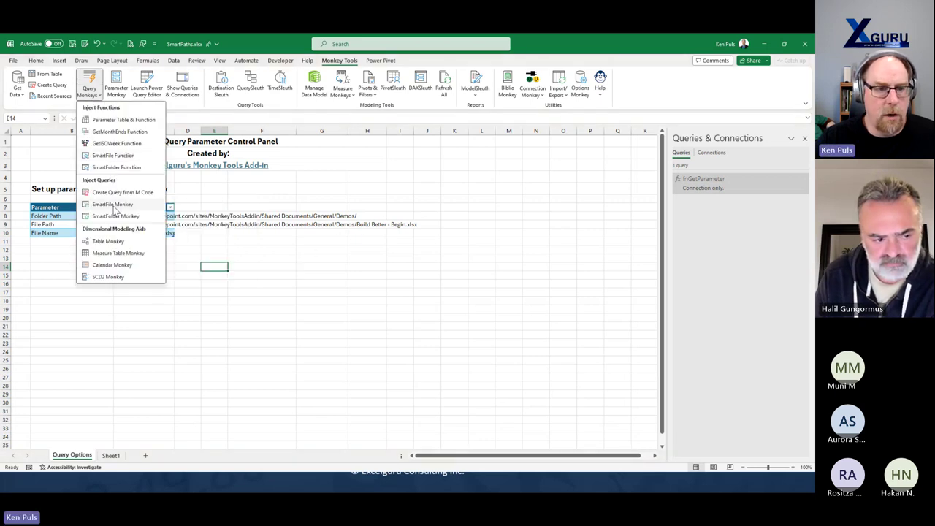
pyautogui.click(113, 204)
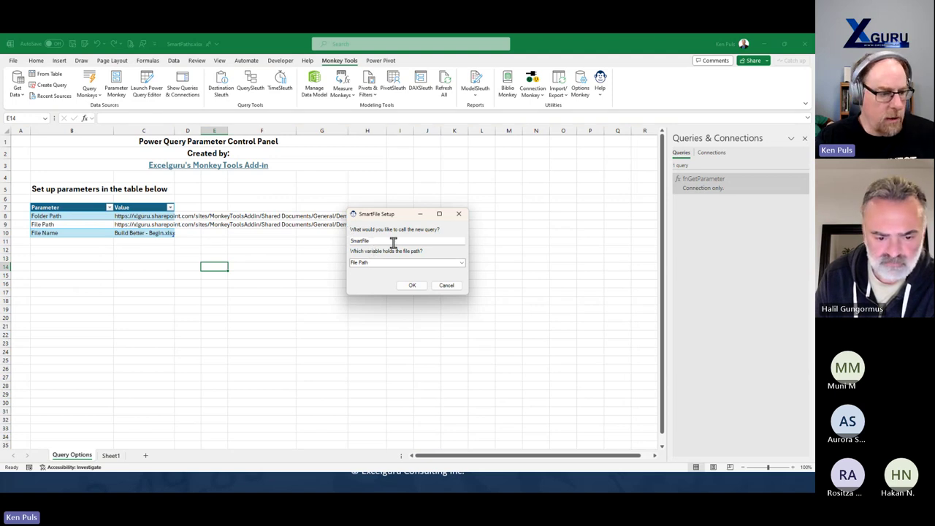
pyautogui.moveTo(392, 242); pyautogui.dragTo(340, 241)
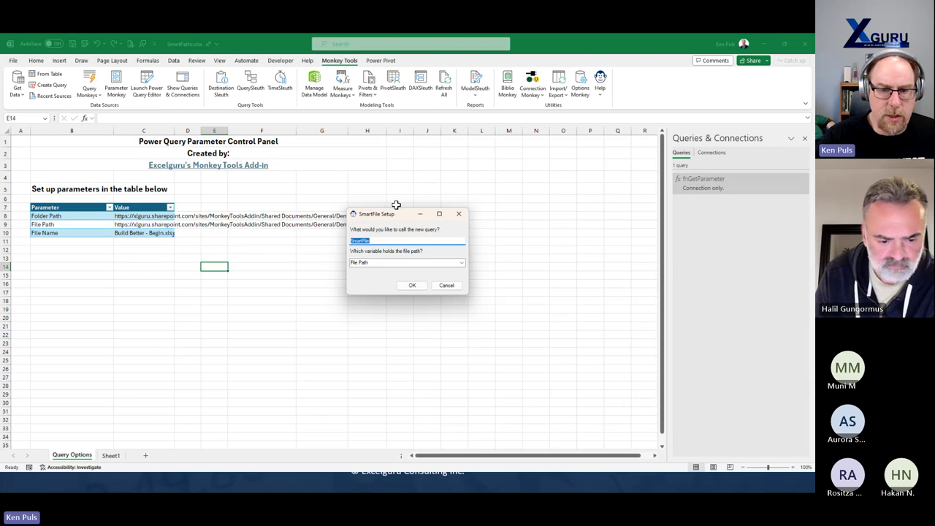
pyautogui.write('Build Better')
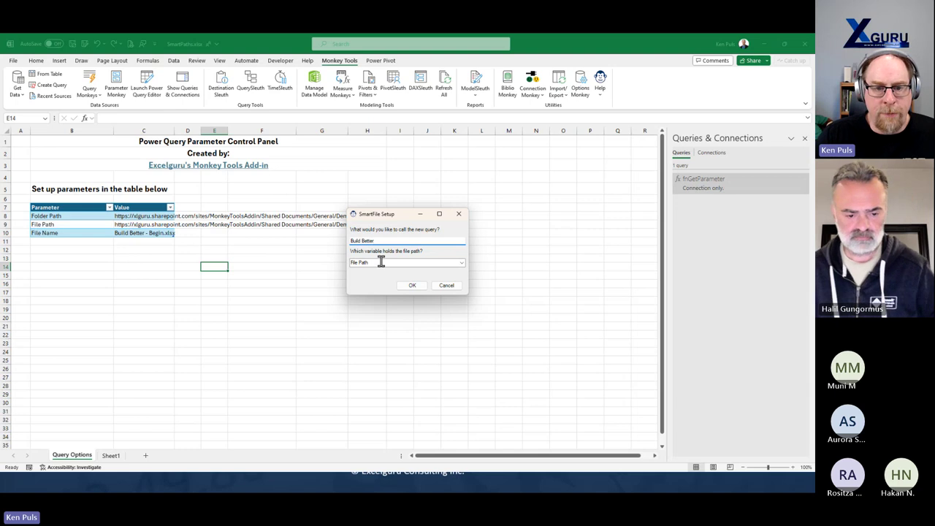
pyautogui.click(461, 263)
pyautogui.click(461, 263)
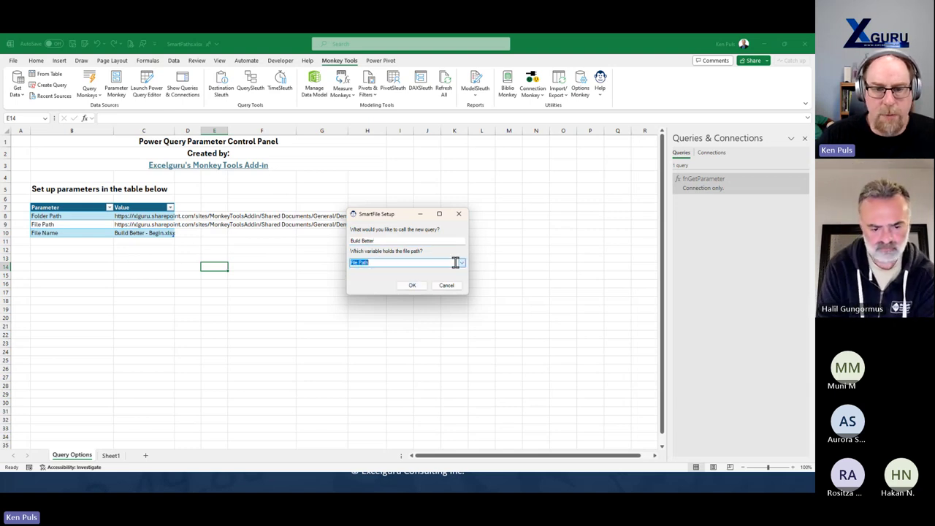
pyautogui.click(413, 285)
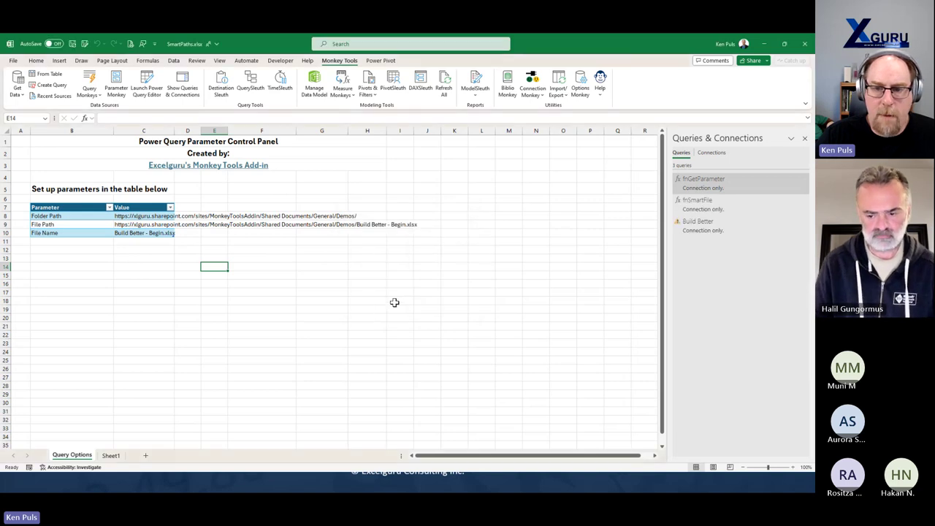
# Open the Build Better query for editing and set the current workbook's privacy level to Organizational
pyautogui.doubleClick(697, 226)
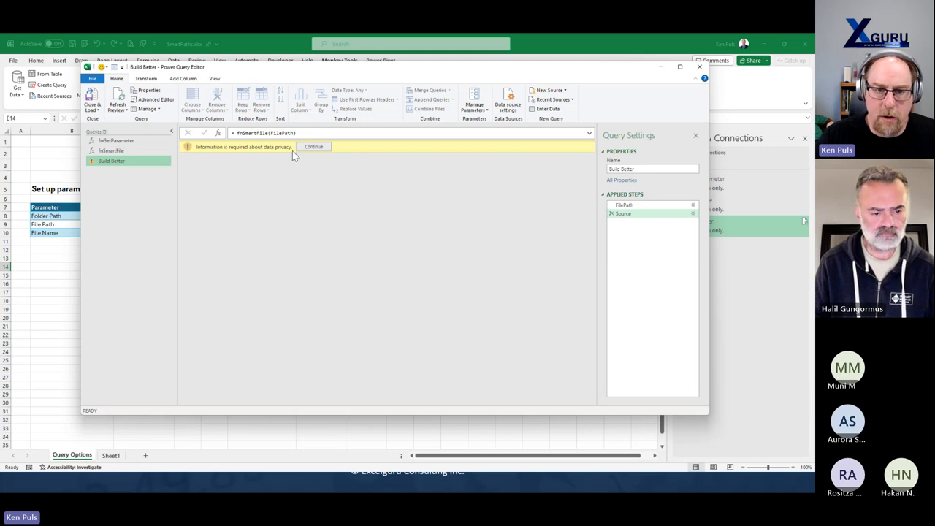
pyautogui.click(301, 149)
pyautogui.click(511, 275)
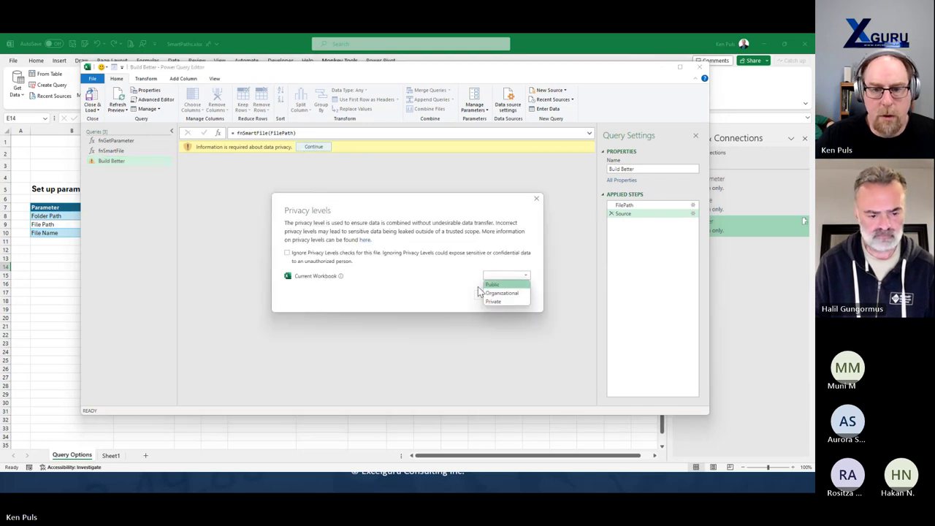
pyautogui.click(502, 295)
pyautogui.click(486, 295)
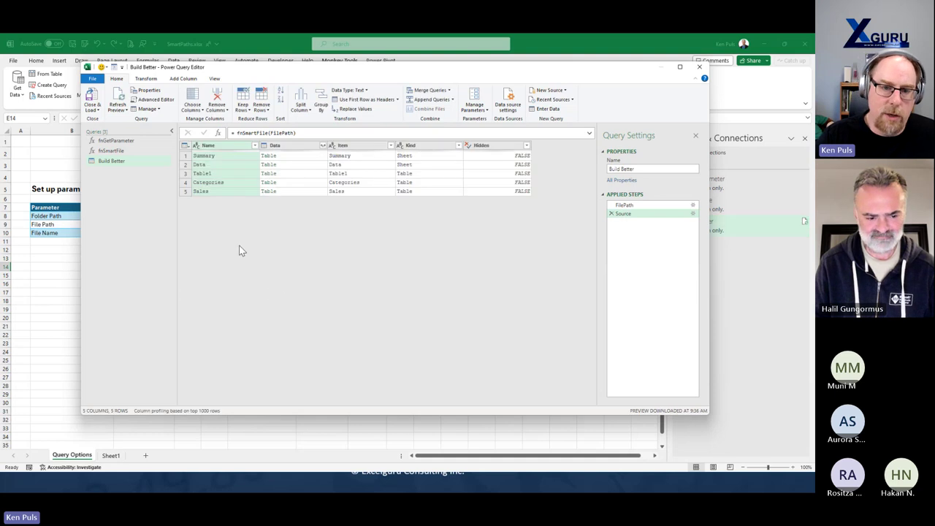
# Drill into the Categories table of the Build Better query, then close the editor and keep the changes
pyautogui.click(267, 183)
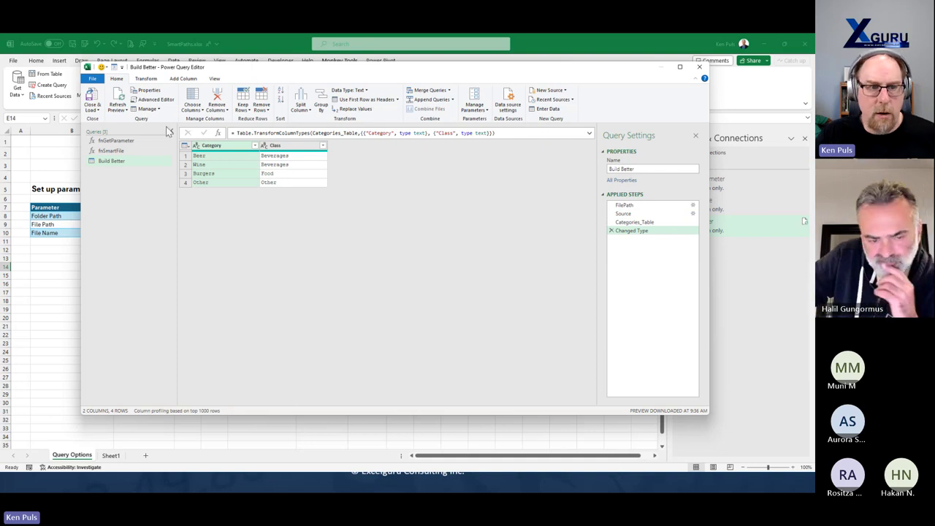
pyautogui.click(92, 108)
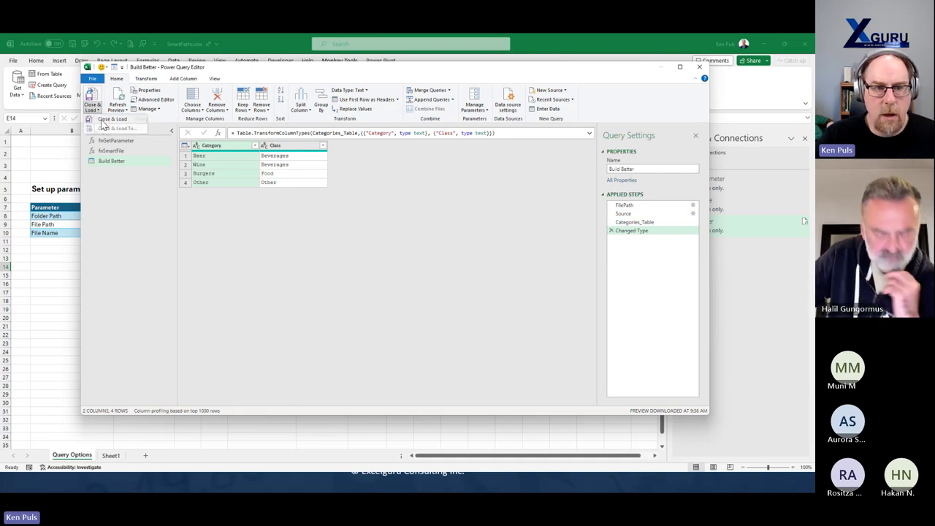
pyautogui.click(108, 119)
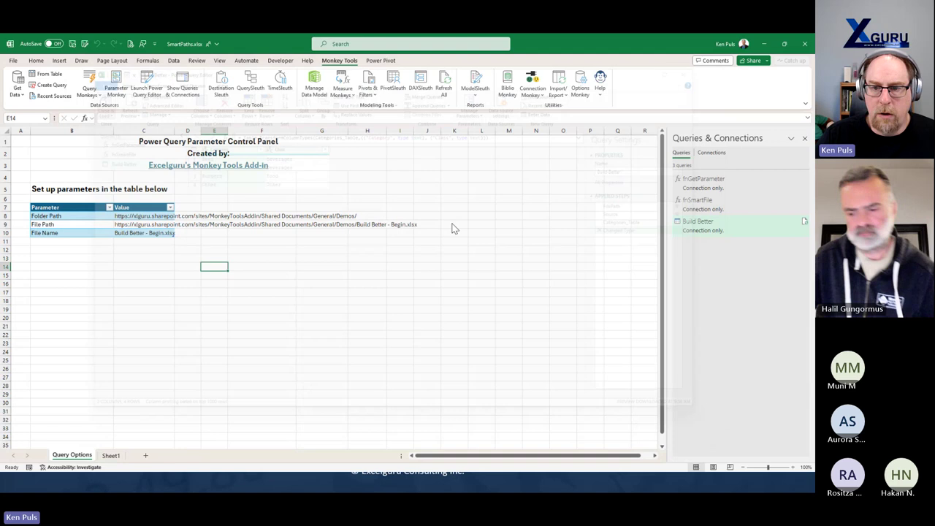
# Load the Build Better query as a table at cell J6 of the Query Options sheet
pyautogui.rightClick(706, 232)
pyautogui.click(736, 298)
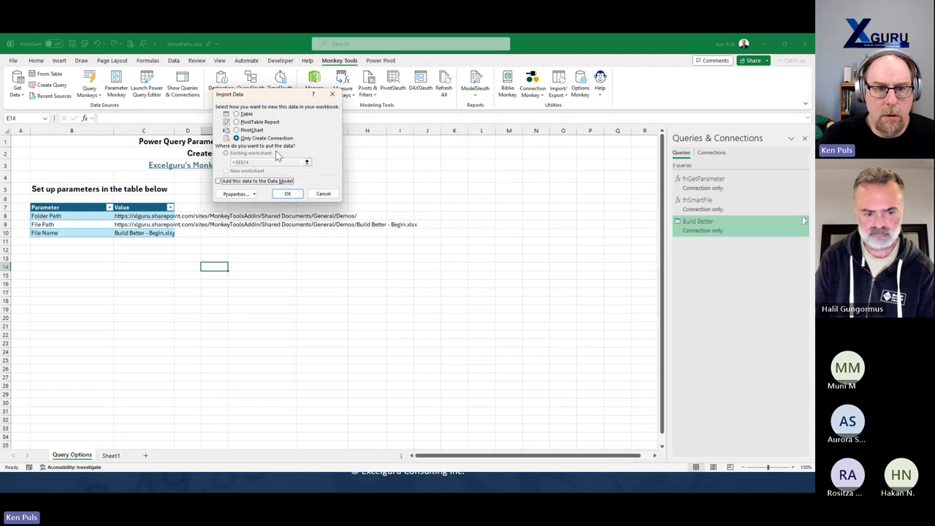
pyautogui.click(236, 114)
pyautogui.click(426, 197)
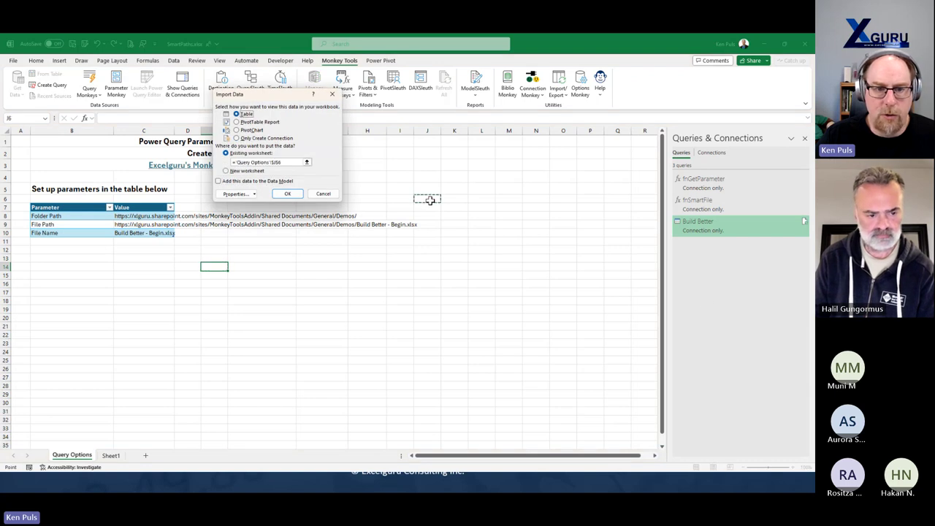
pyautogui.click(287, 194)
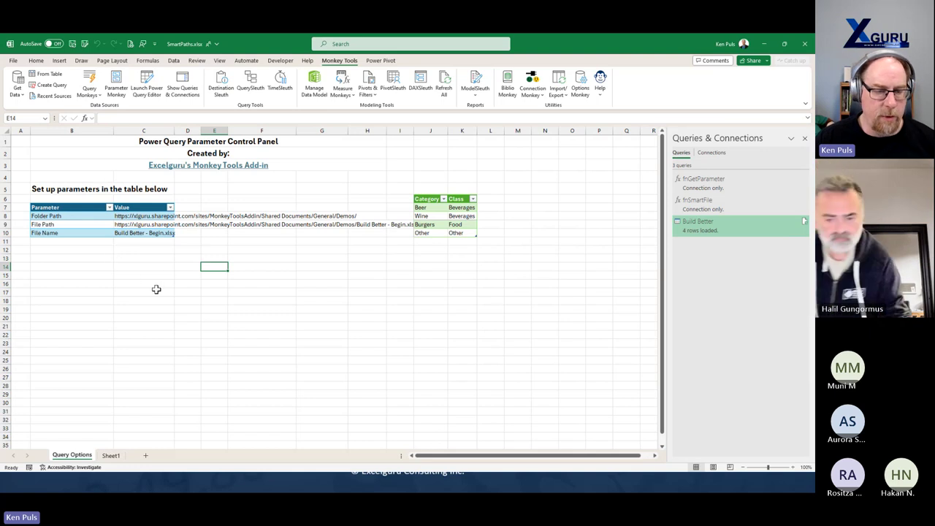
# Inject a SmartFolder query named Folder Files that uses the Folder Path variable and includes files in subfolders
pyautogui.click(90, 91)
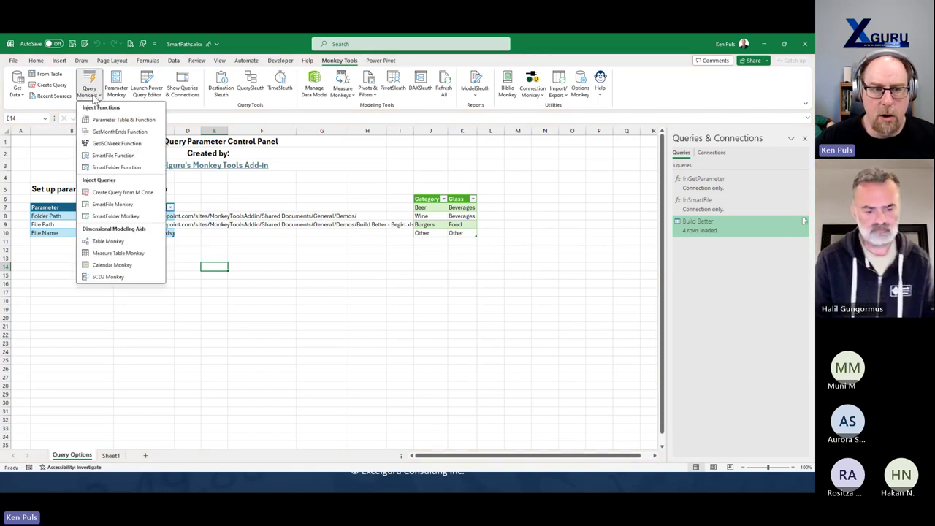
pyautogui.click(131, 217)
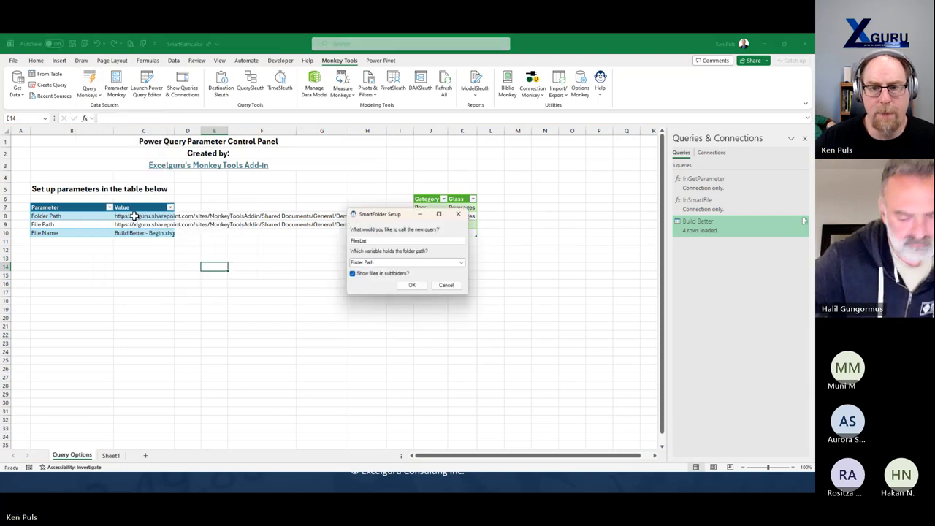
pyautogui.click(379, 242)
pyautogui.hotkey('ctrl', 'a')
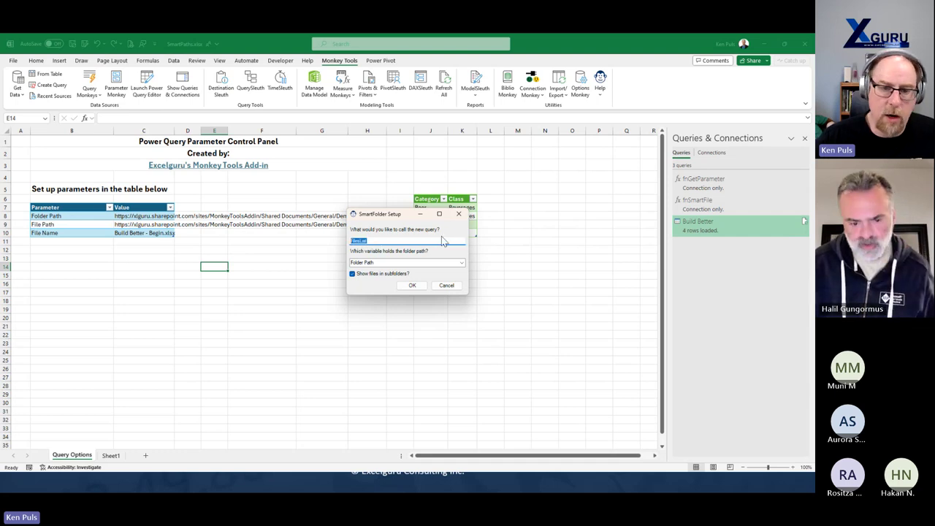
pyautogui.write('Fi')
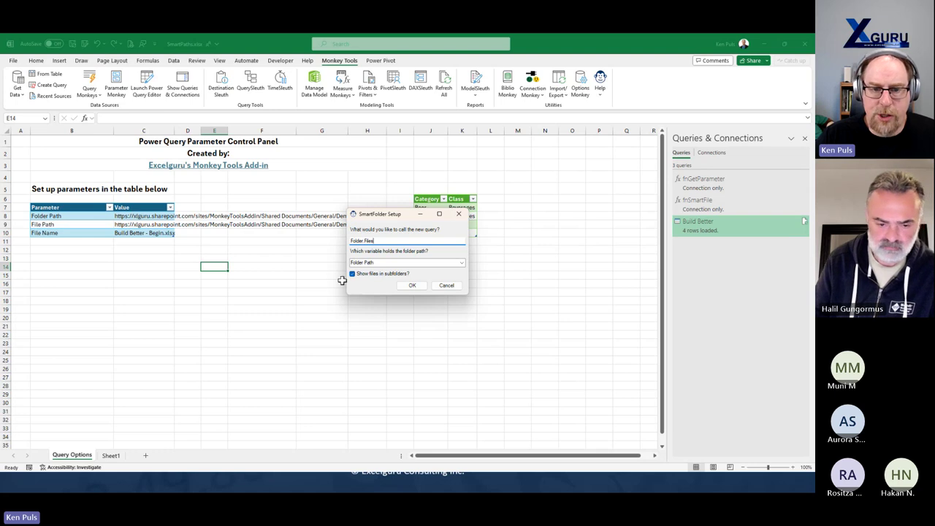
pyautogui.click(414, 288)
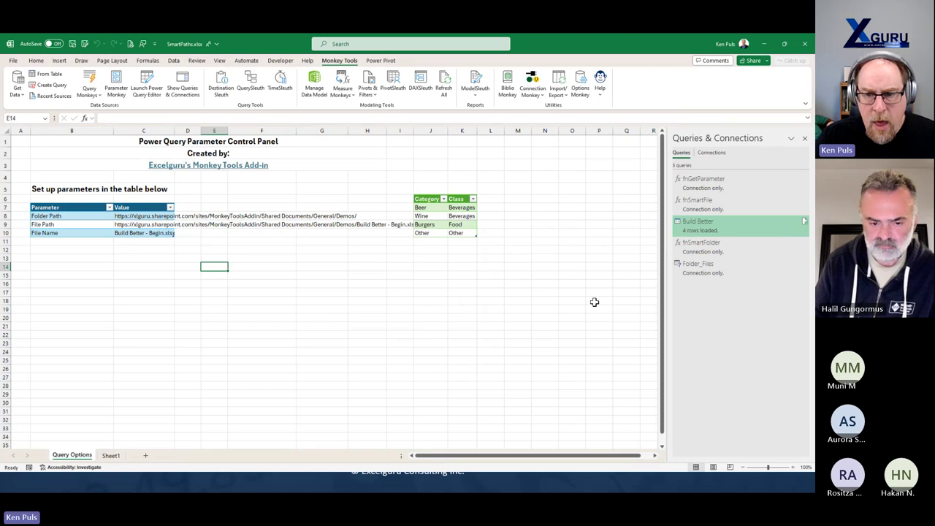
# Open the Folder_Files query in a maximized Power Query Editor and examine the files and their folder paths
pyautogui.doubleClick(700, 275)
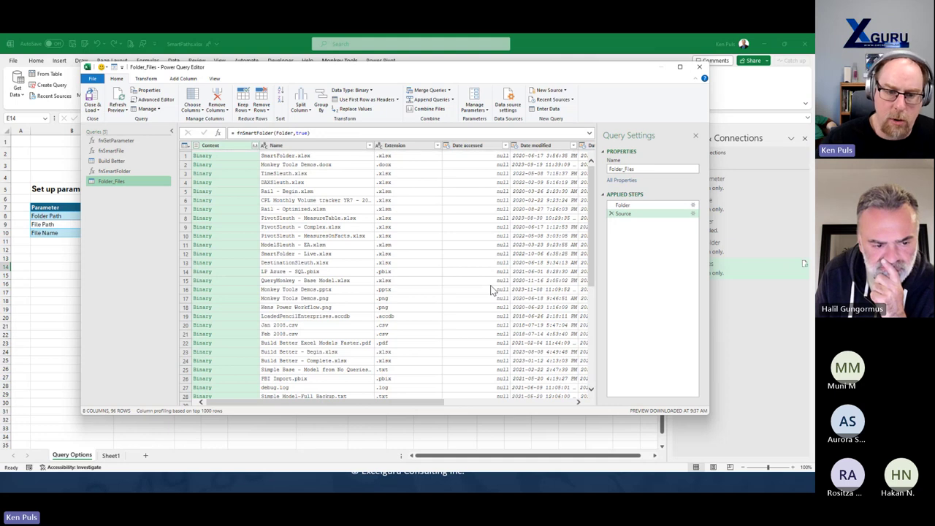
pyautogui.scroll(-20, 365, 241)
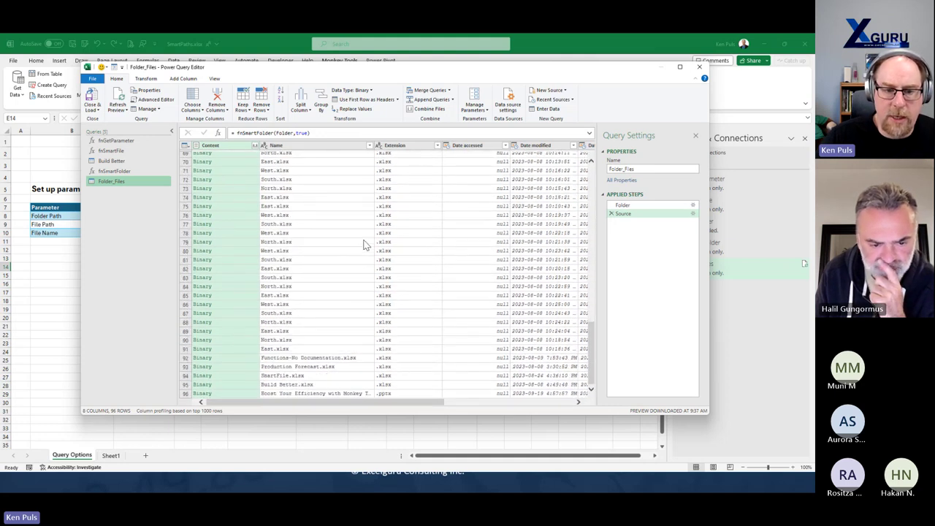
pyautogui.scroll(20, 360, 265)
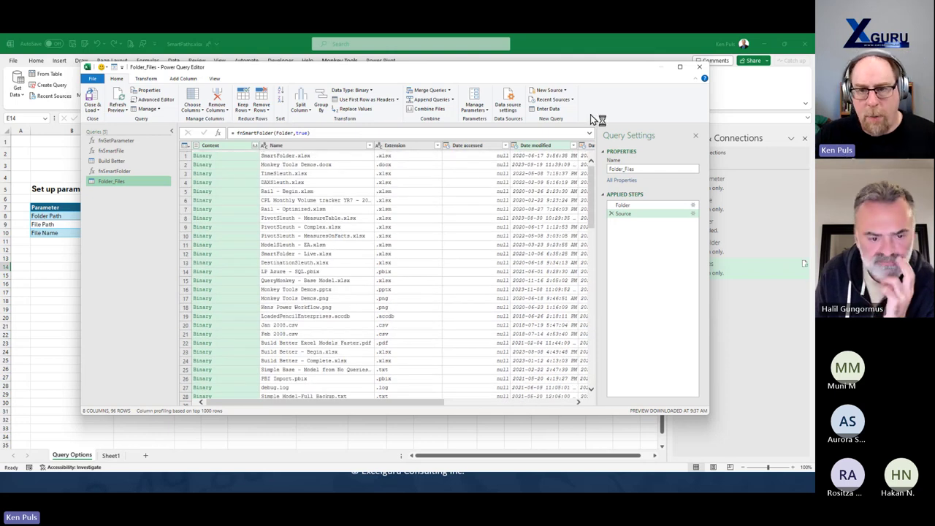
pyautogui.click(681, 67)
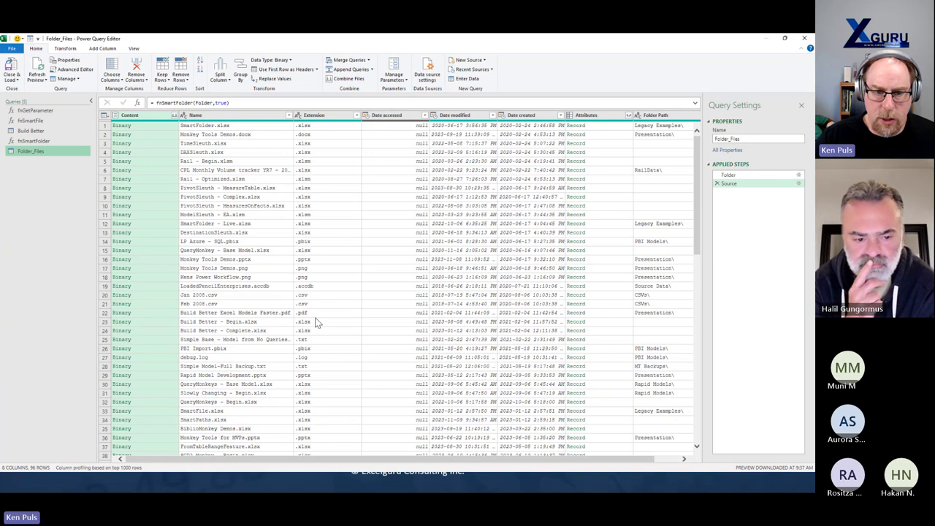
# Filter the Extension column of Folder_Files to keep only .xlsx files, then close the editor and keep the changes
pyautogui.click(357, 115)
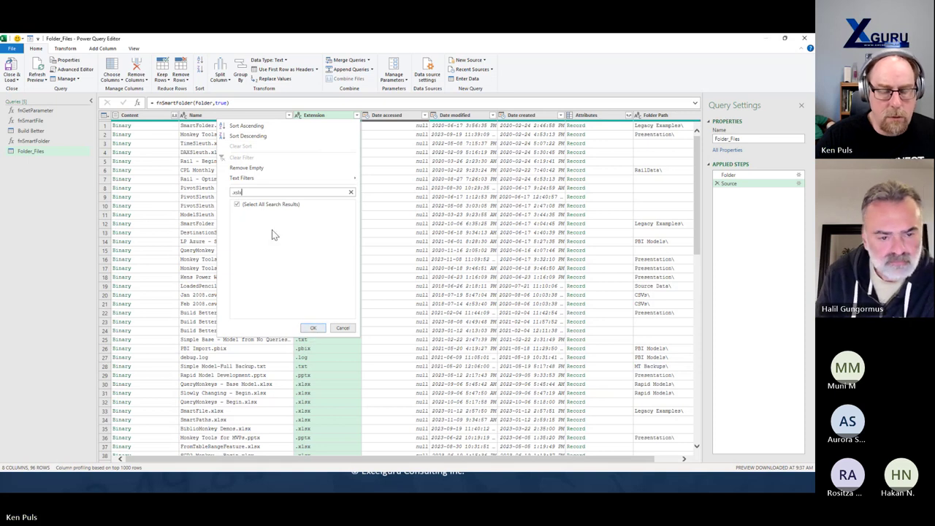
pyautogui.press('BackSpace')
pyautogui.press('BackSpace')
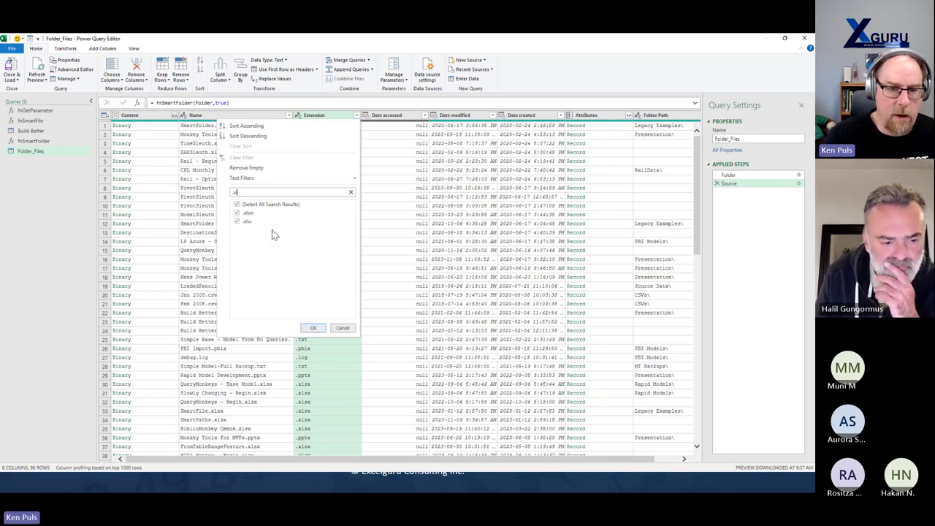
pyautogui.click(236, 212)
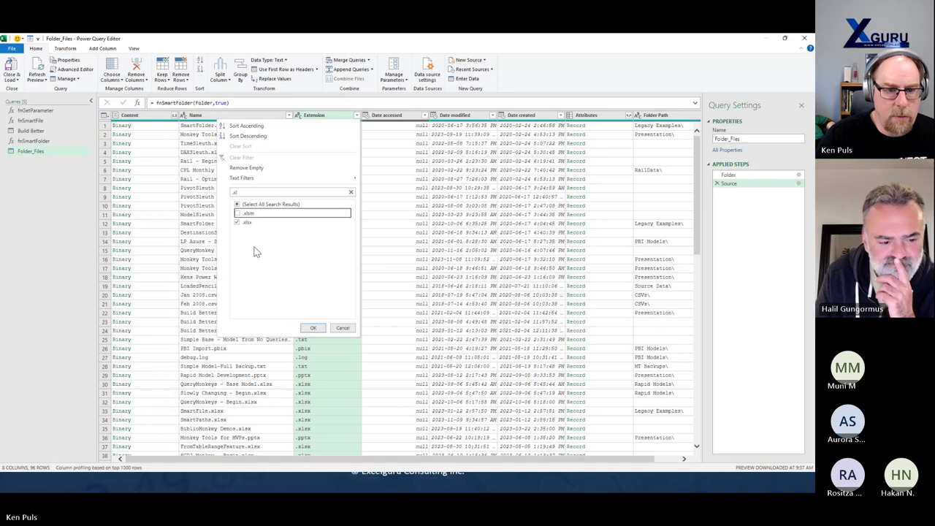
pyautogui.click(313, 328)
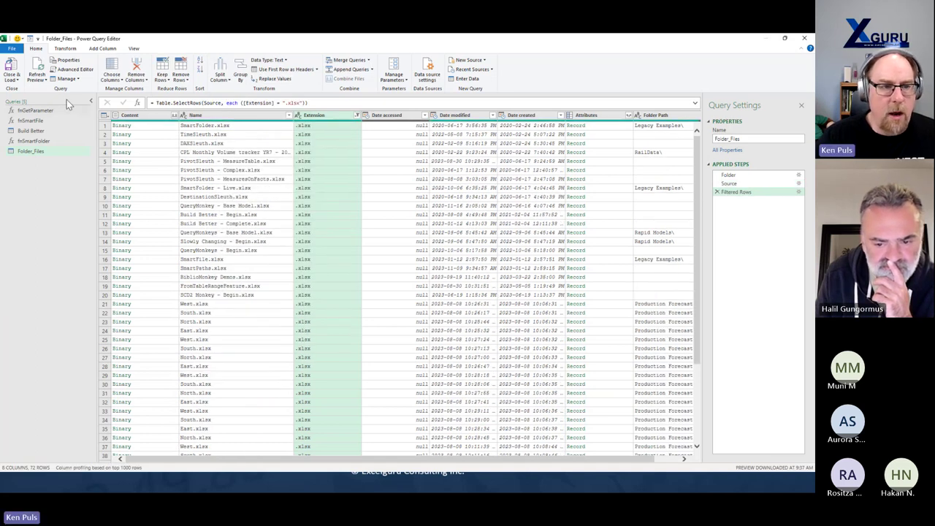
pyautogui.click(15, 80)
pyautogui.click(28, 91)
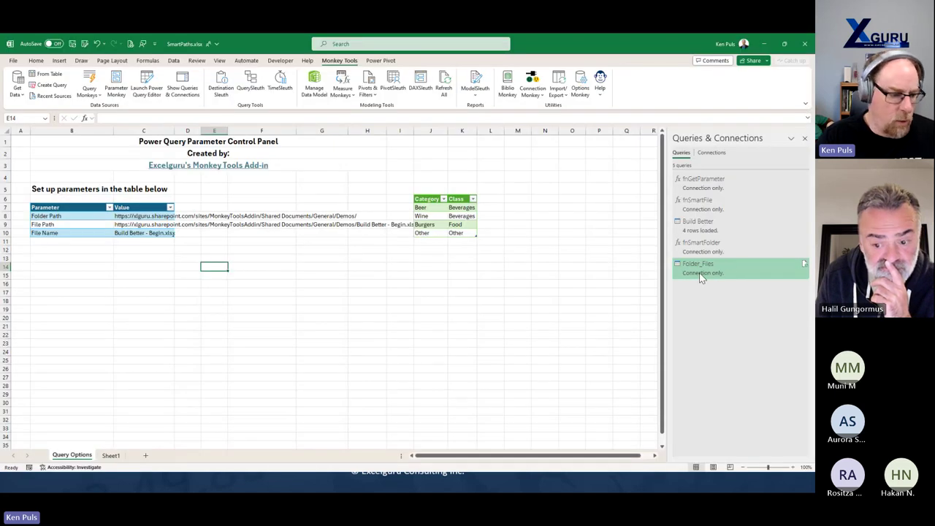
# Load the Folder_Files query as a table at cell B15 of the Query Options sheet
pyautogui.rightClick(699, 270)
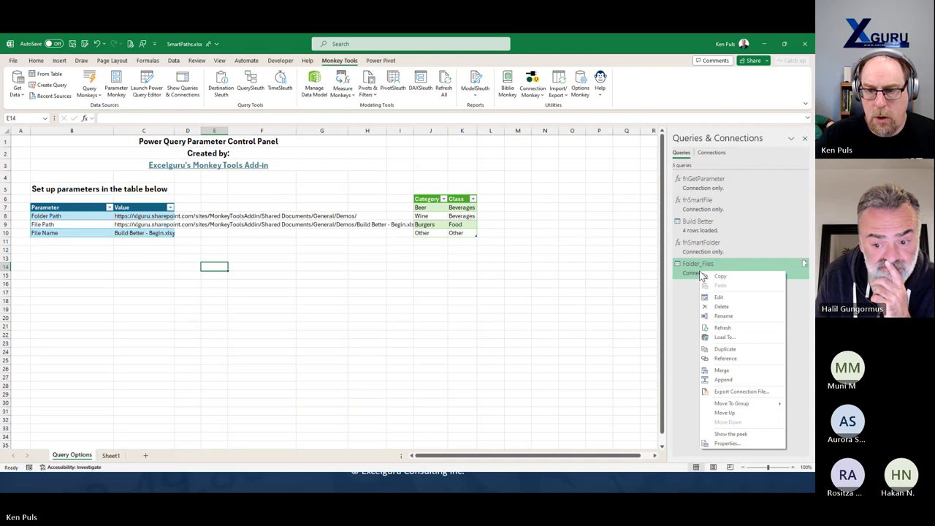
pyautogui.click(712, 331)
pyautogui.click(236, 114)
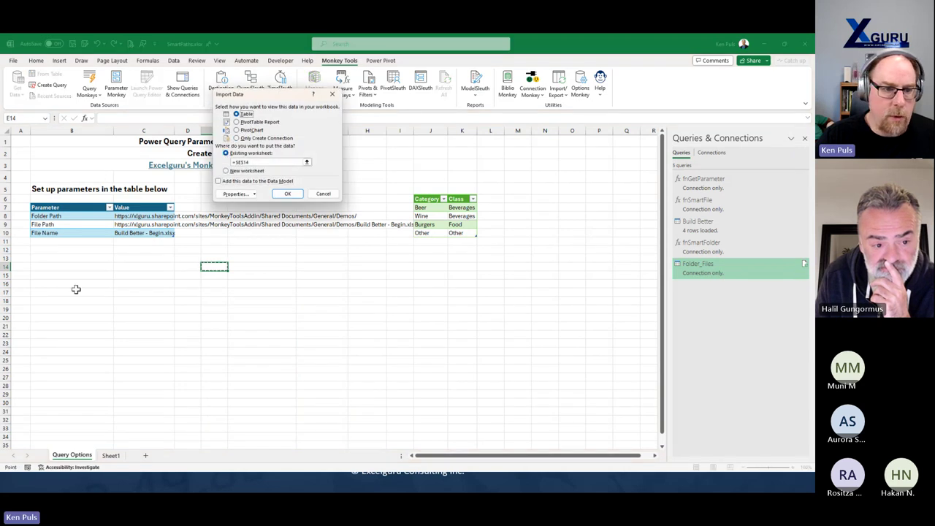
pyautogui.click(47, 275)
pyautogui.click(287, 193)
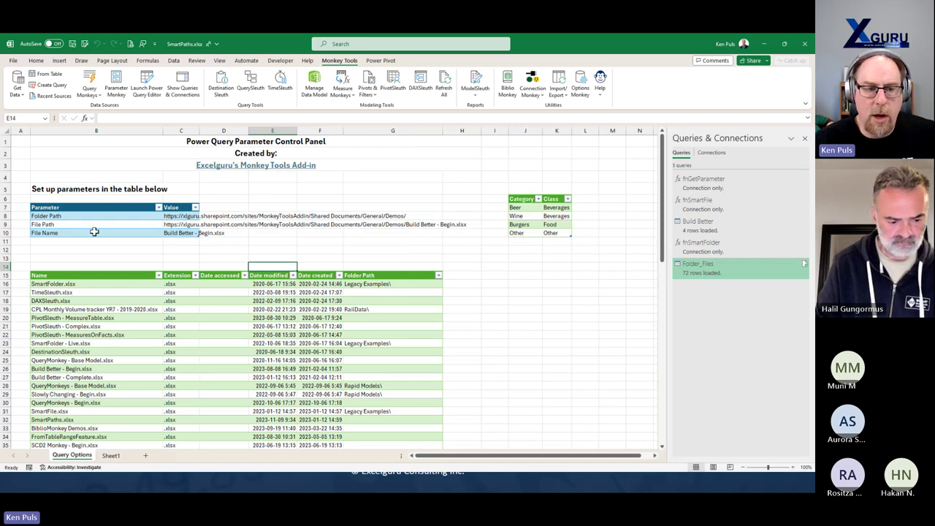
pyautogui.click(16, 85)
pyautogui.moveTo(41, 114)
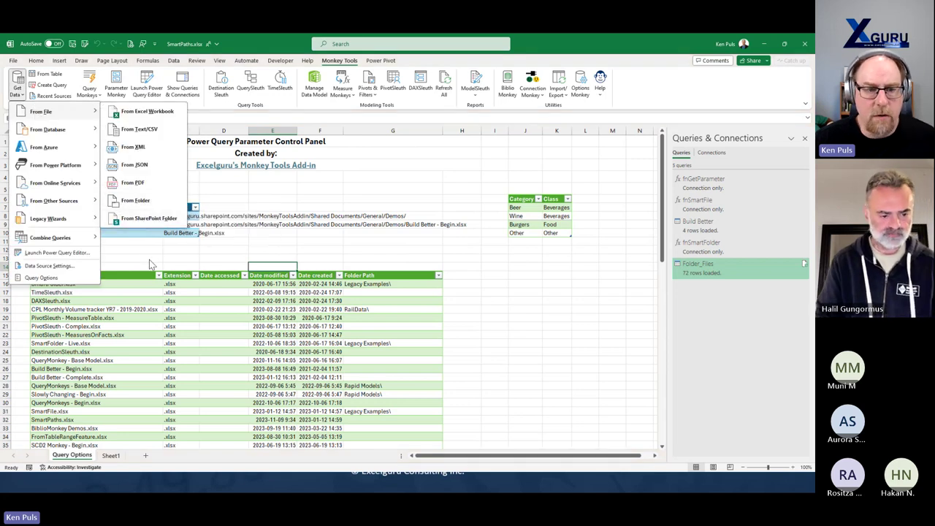
pyautogui.click(114, 231)
pyautogui.click(115, 230)
# Inject a SmartFolder query named Folder Contents that uses the Folder Path variable and leaves out files in subfolders
pyautogui.click(88, 85)
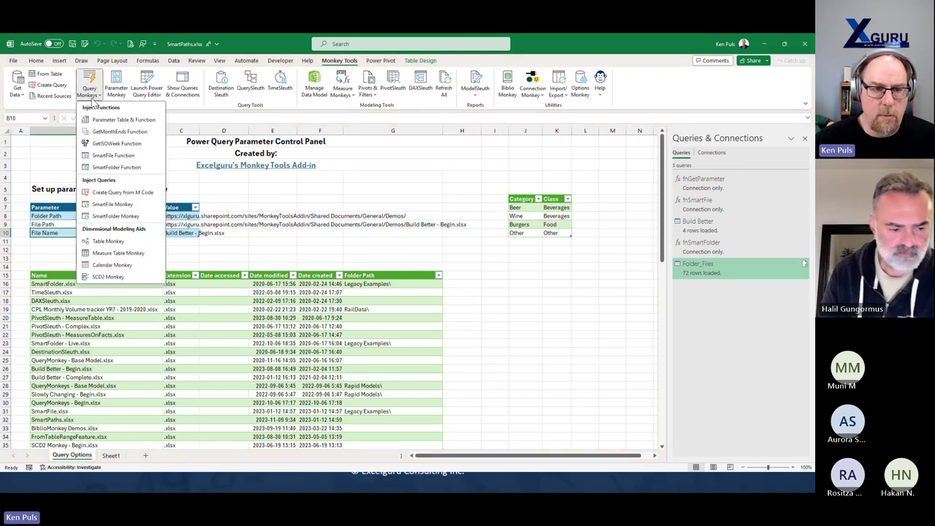
pyautogui.click(115, 216)
pyautogui.doubleClick(366, 241)
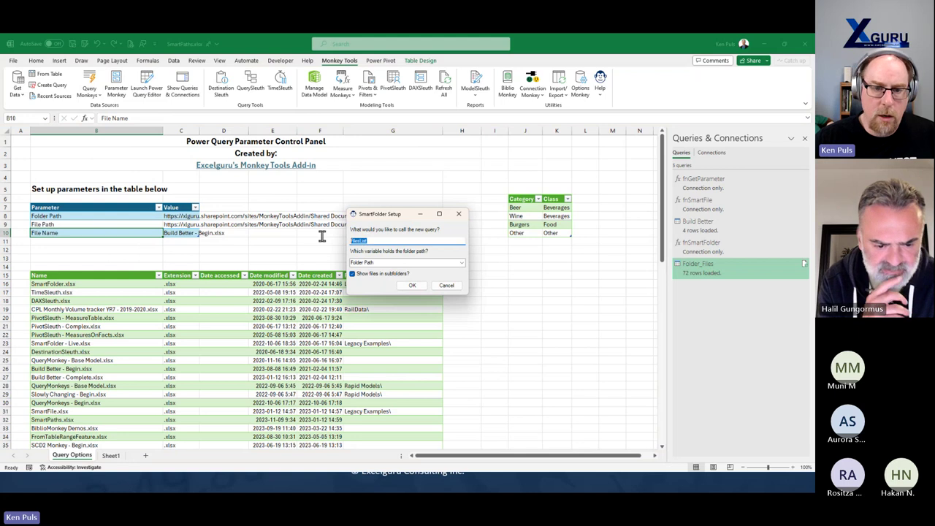
pyautogui.write('Folder Contents')
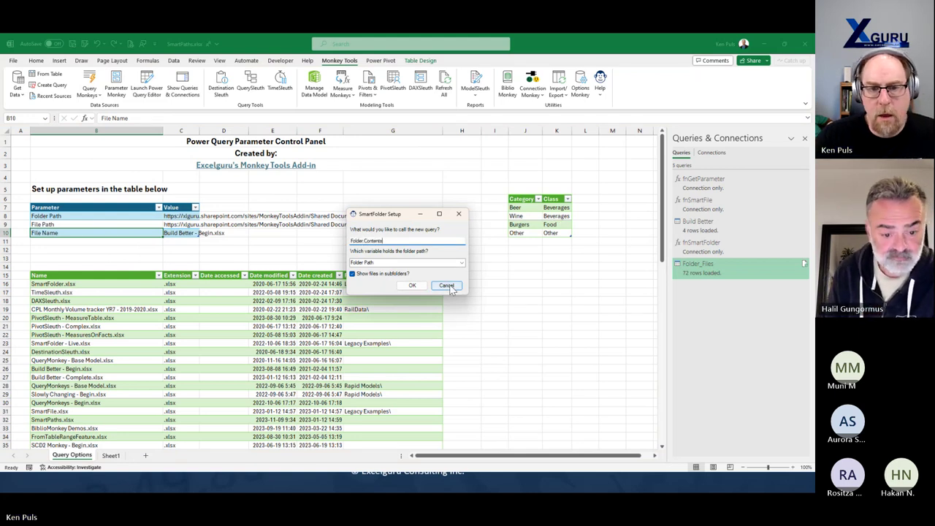
pyautogui.click(352, 273)
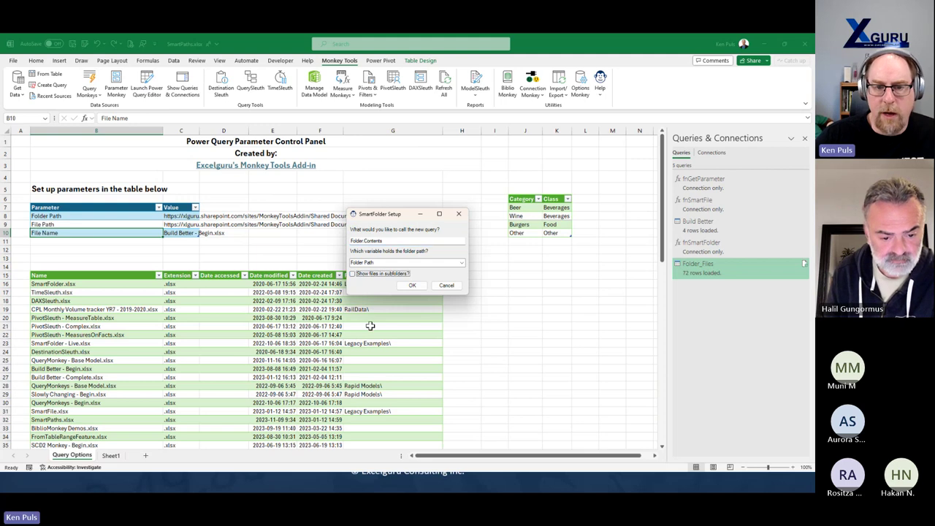
pyautogui.click(412, 284)
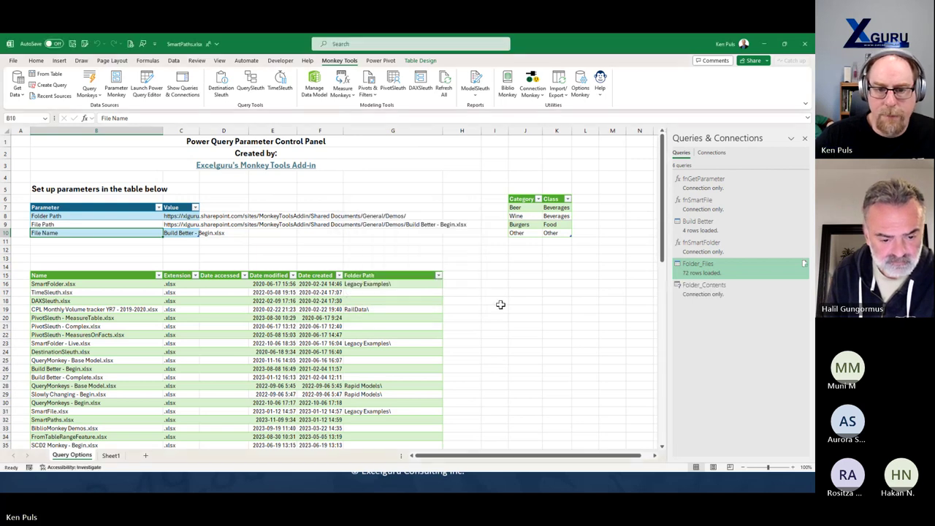
# Open the Folder_Contents query in the Power Query Editor
pyautogui.doubleClick(712, 288)
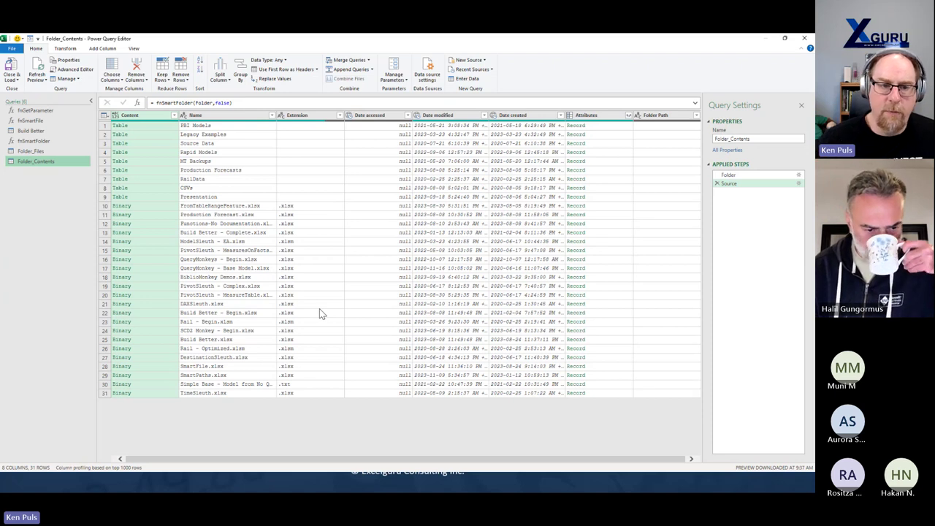
pyautogui.click(340, 116)
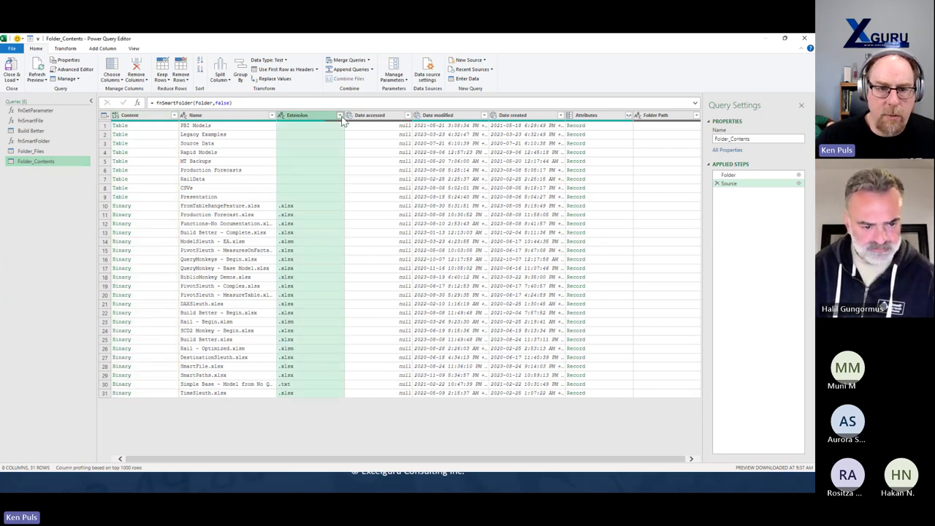
pyautogui.click(222, 204)
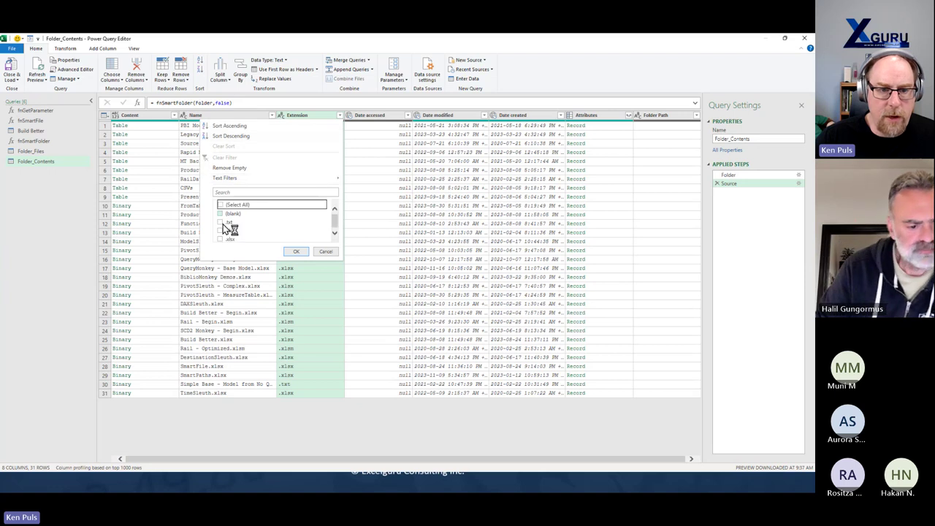
pyautogui.click(220, 240)
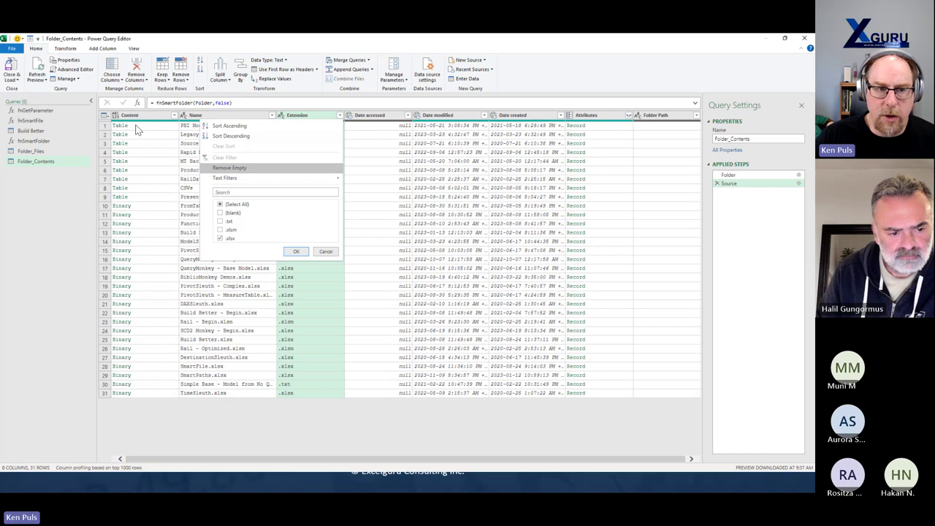
pyautogui.click(325, 251)
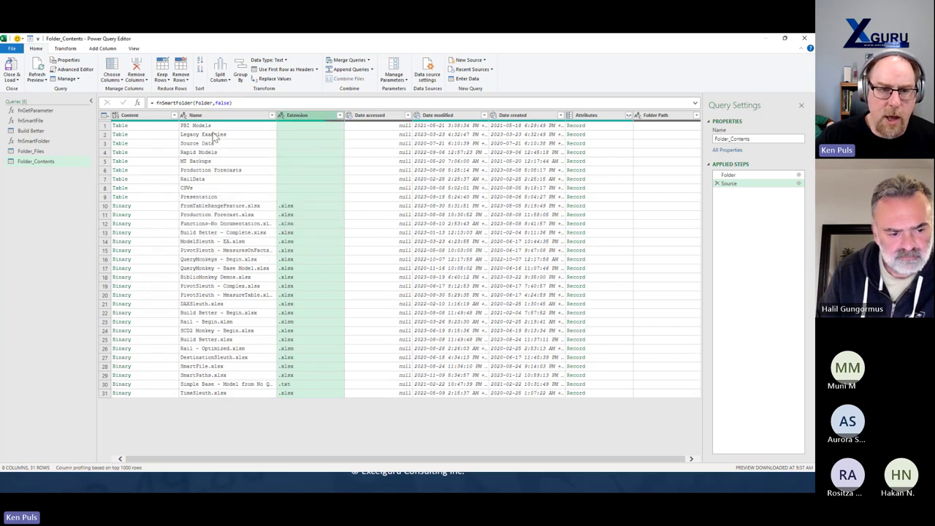
# Examine the subfolder rows in the Name column of Folder_Contents, from PBI Models down to CSVs
pyautogui.click(212, 127)
pyautogui.press('Down')
pyautogui.press('Down')
pyautogui.press('Down')
pyautogui.press('Down')
pyautogui.press('Down')
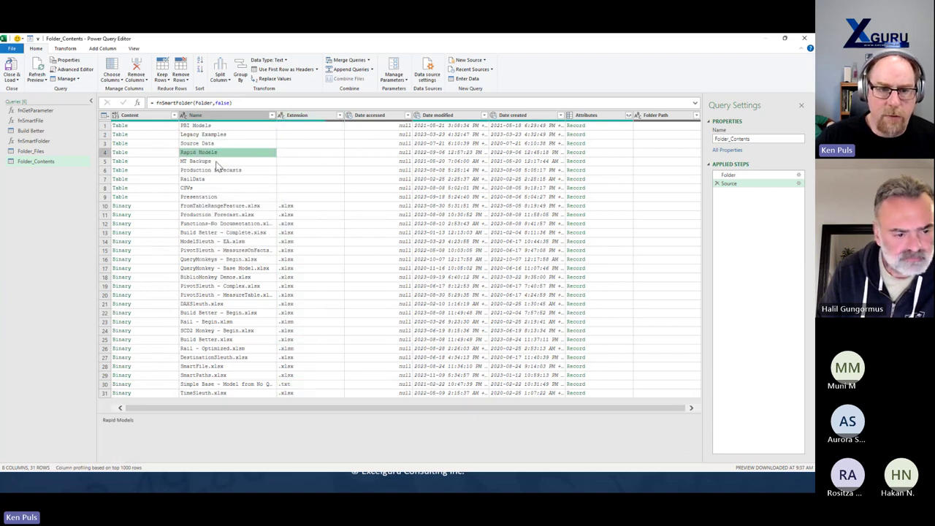
pyautogui.press('Down')
pyautogui.press('Down')
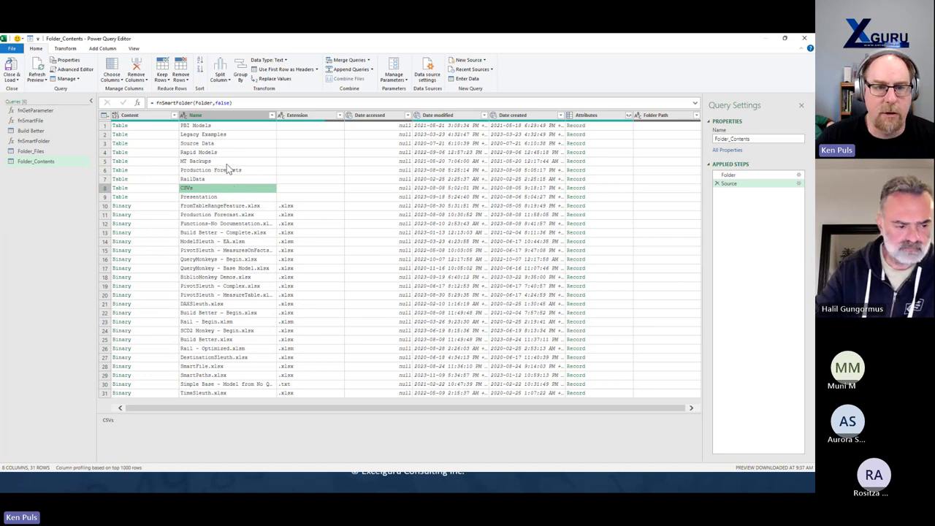
# Filter the Extension column of Folder_Contents to keep only .xlsx files, then close the editor and keep the changes
pyautogui.click(339, 116)
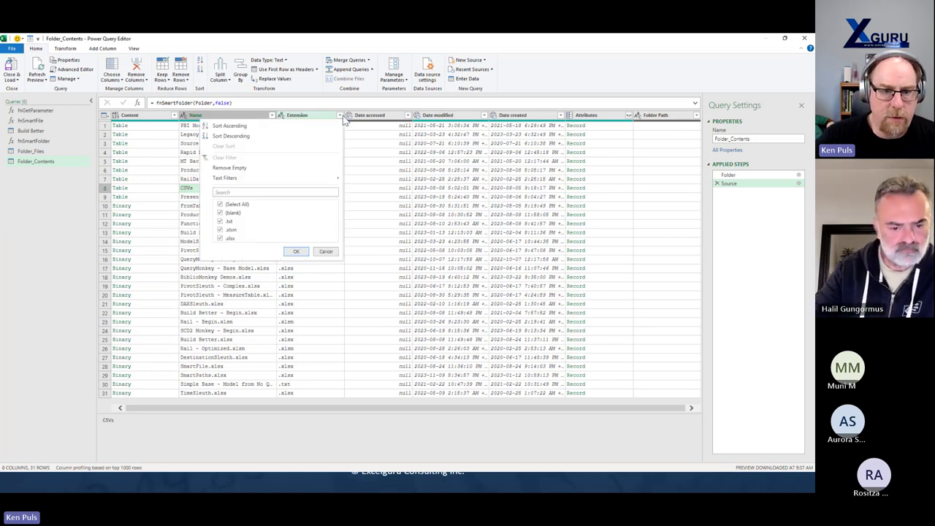
pyautogui.click(220, 203)
pyautogui.click(220, 238)
pyautogui.click(295, 250)
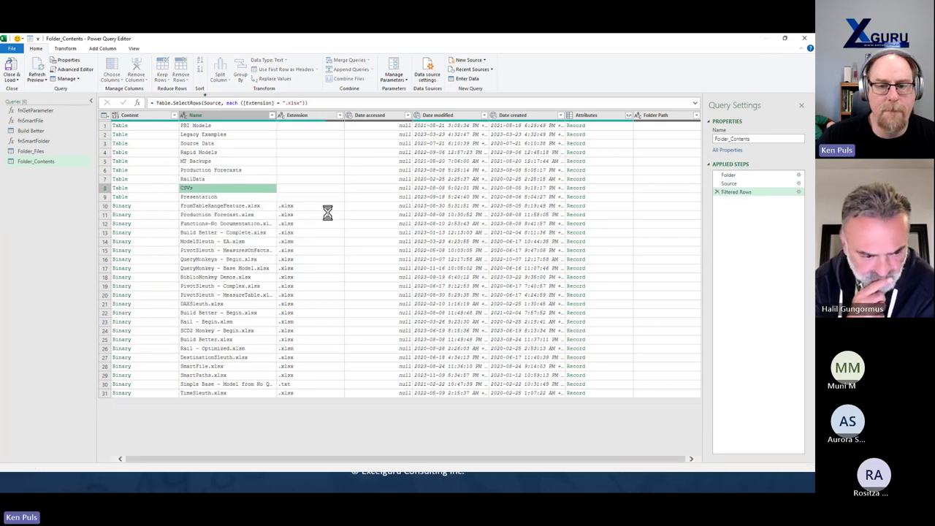
pyautogui.click(11, 70)
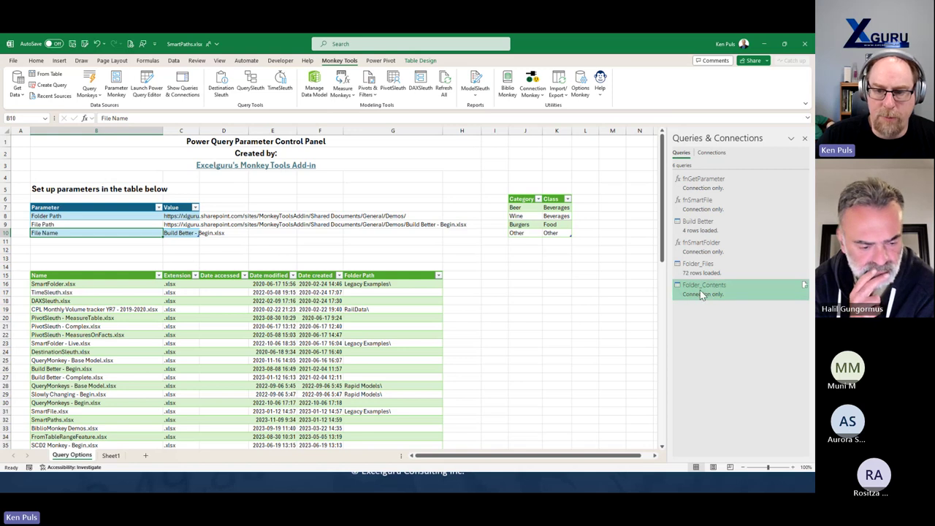
# Load the Folder_Contents query as a table at cell J15 of the Query Options sheet, then save and close the workbook
pyautogui.rightClick(700, 290)
pyautogui.click(723, 358)
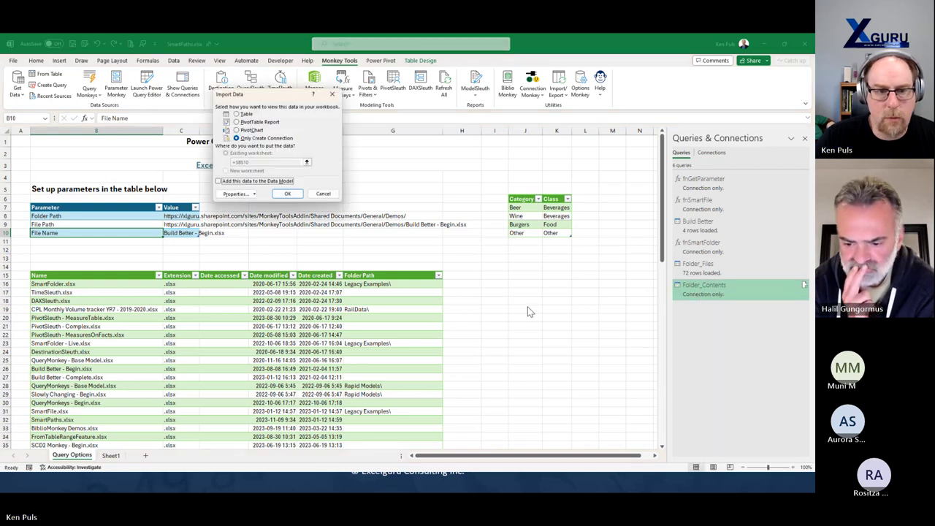
pyautogui.press('Up')
pyautogui.press('Up')
pyautogui.press('Up')
pyautogui.click(522, 275)
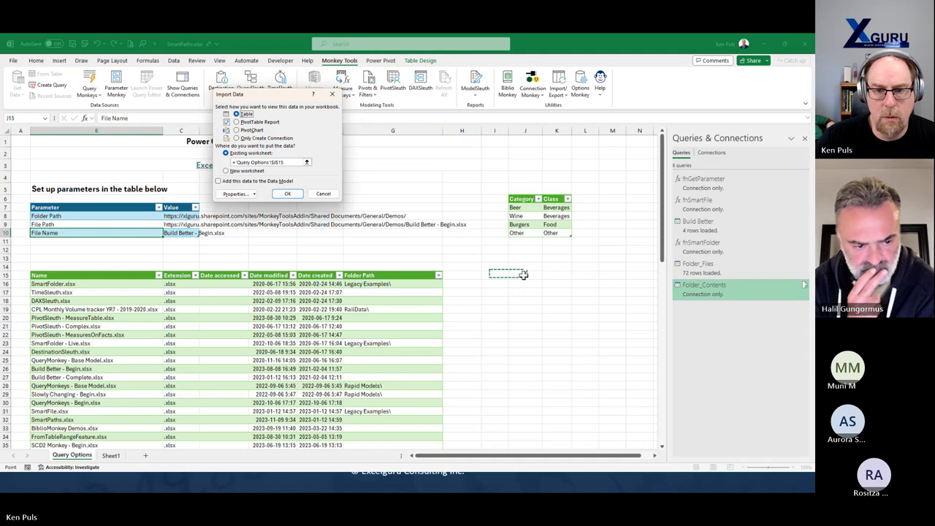
pyautogui.click(286, 194)
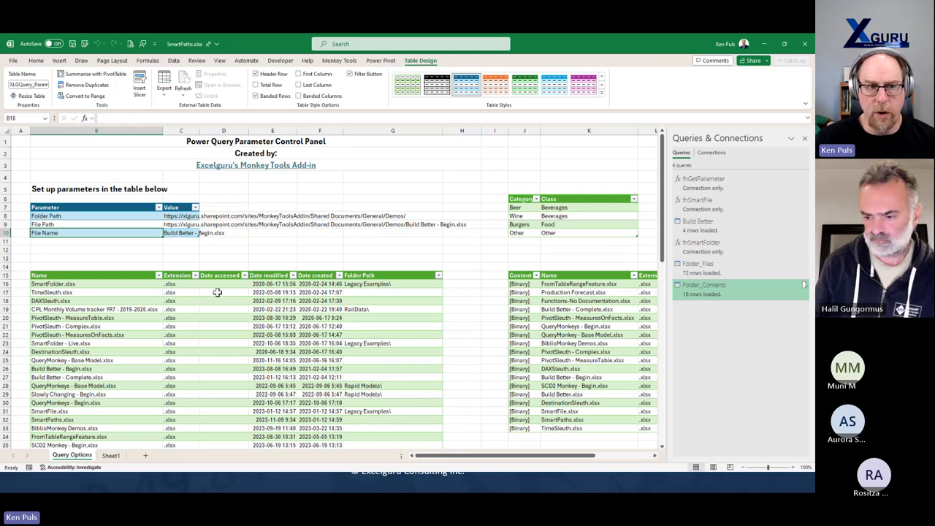
pyautogui.click(72, 44)
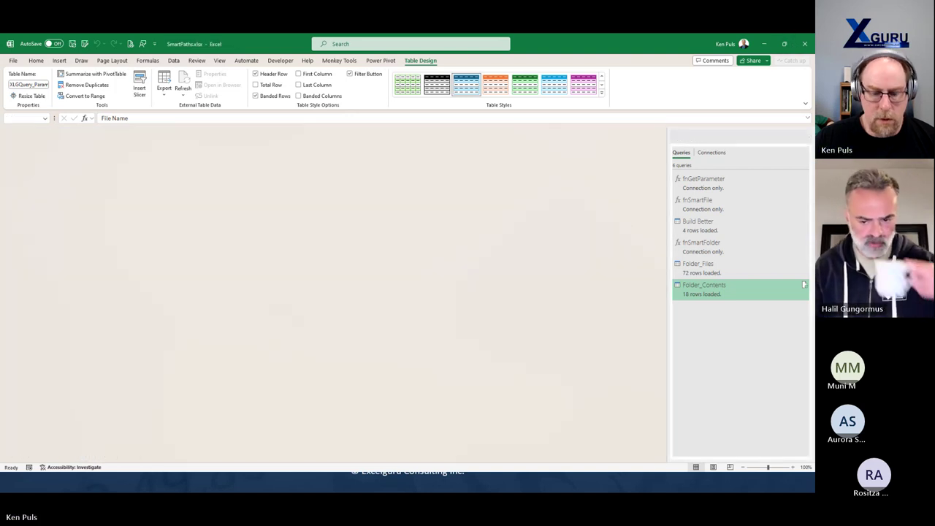
# Switch to the company OneDrive sync client and pause syncing for 2 hours
pyautogui.hotkey('alt', 'Tab')
pyautogui.press('super')
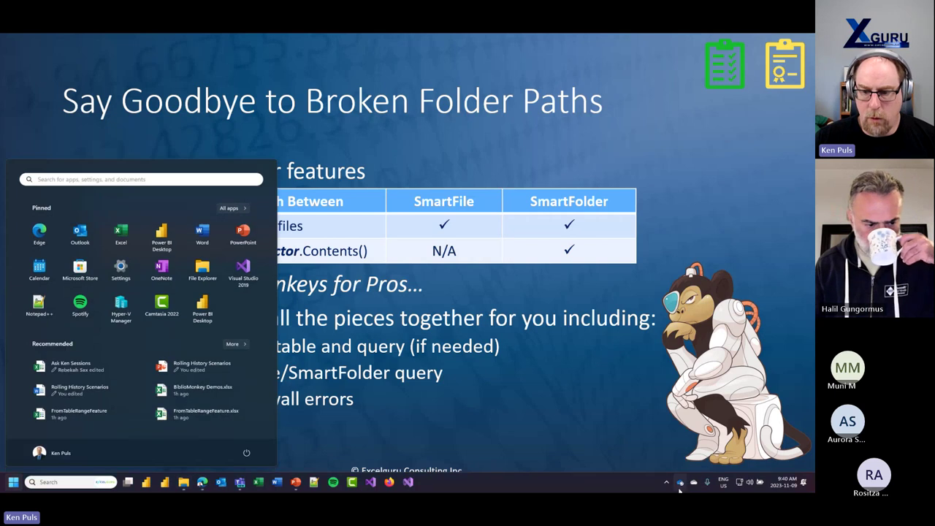
pyautogui.click(680, 483)
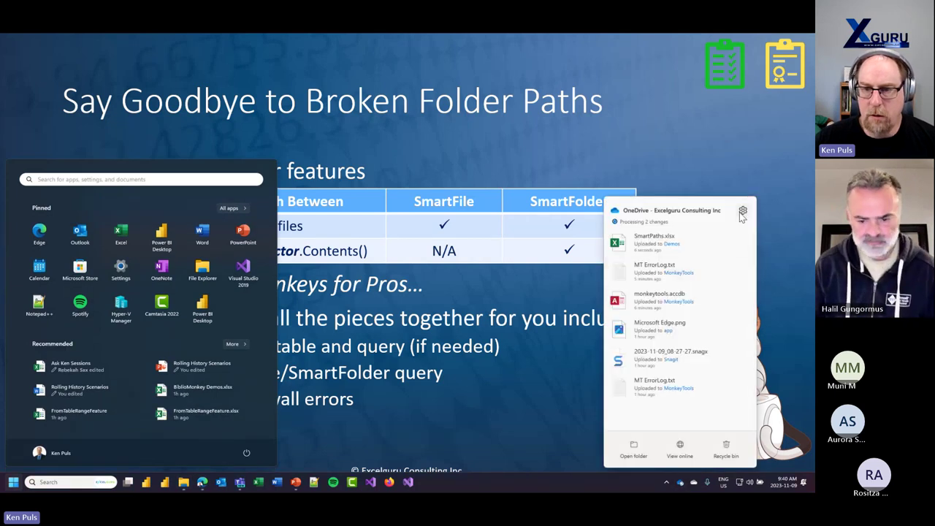
pyautogui.click(743, 210)
pyautogui.click(720, 277)
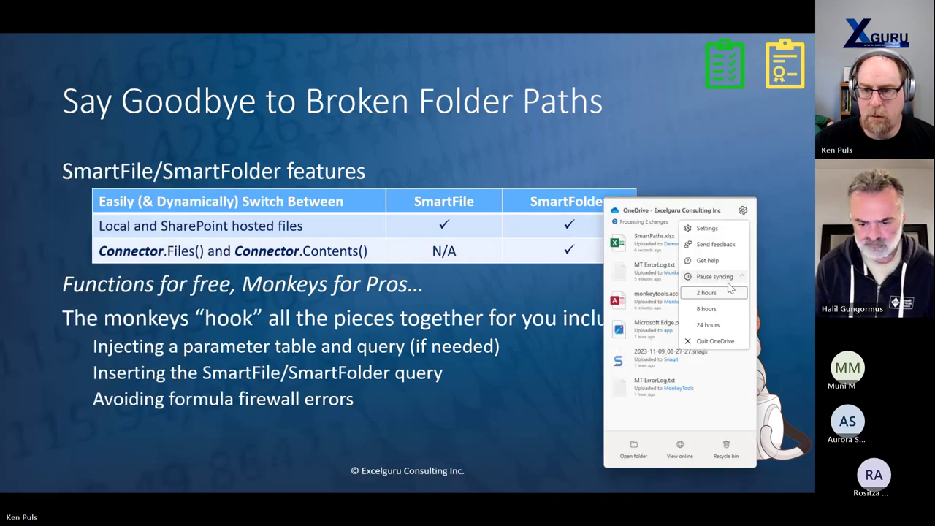
pyautogui.click(723, 294)
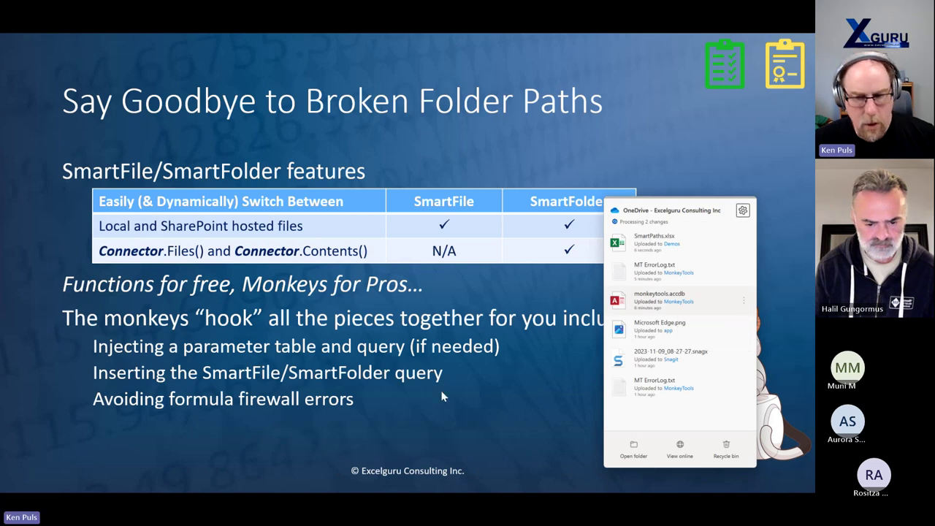
# Reopen the SmartPaths workbook in Excel and examine the Folder Path and File Path values in C8:C9
pyautogui.press('super')
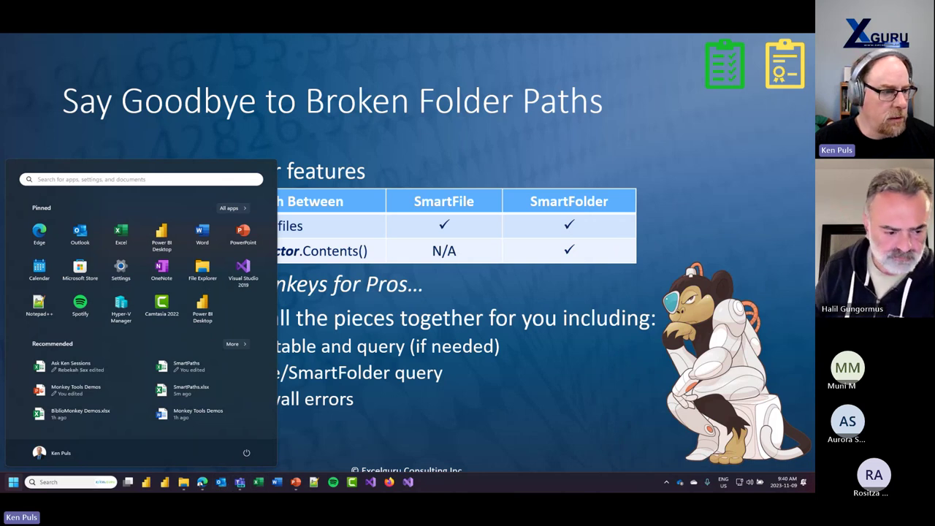
pyautogui.press('Escape')
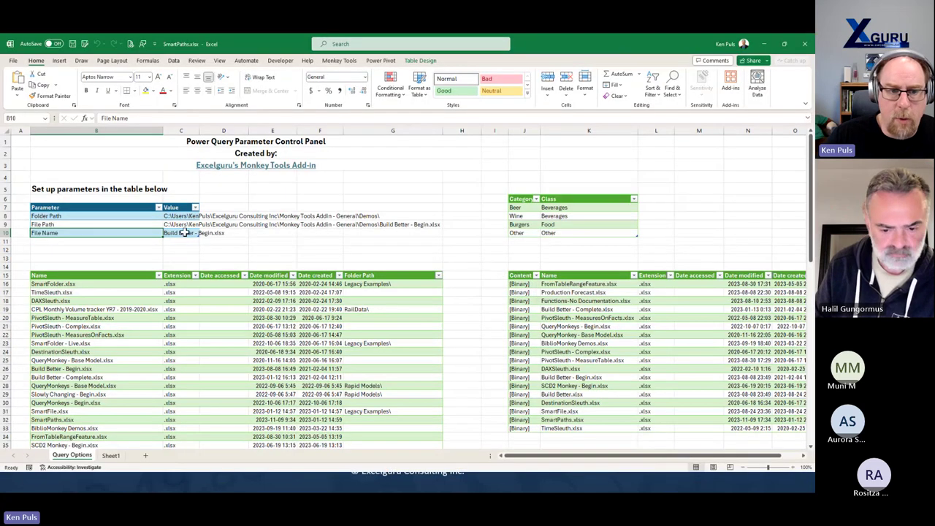
pyautogui.moveTo(178, 216); pyautogui.dragTo(179, 224)
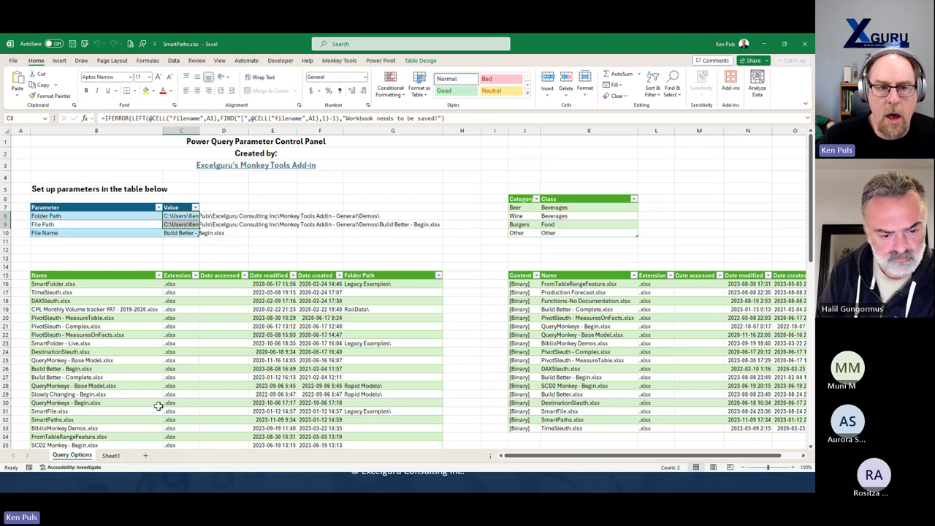
# Refresh all queries in the workbook and check the ~$SmartPaths.xlsx row in both the Folder_Files and Folder_Contents tables
pyautogui.click(336, 59)
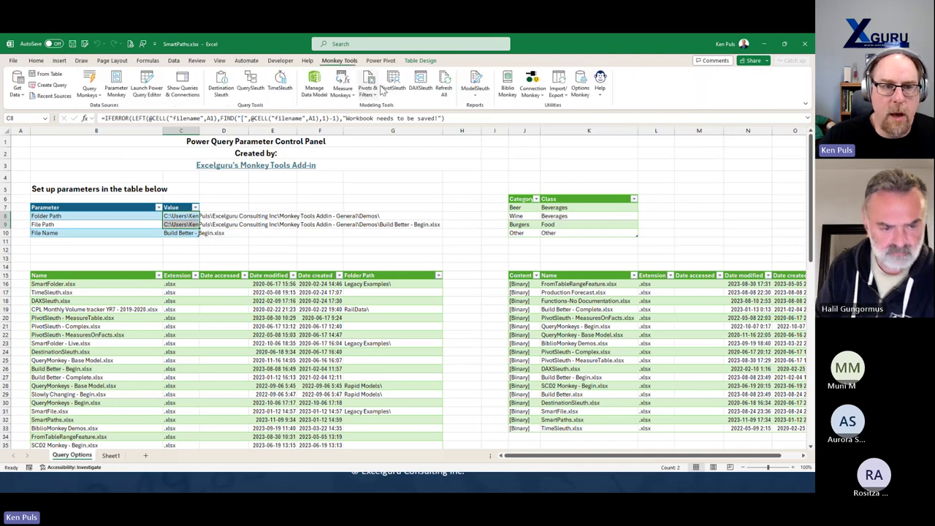
pyautogui.click(446, 80)
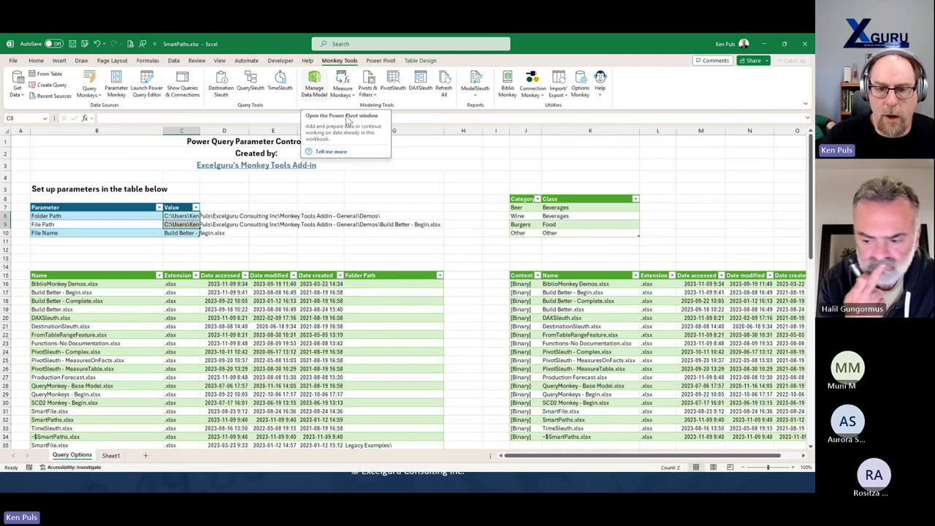
pyautogui.scroll(-3, 487, 295)
pyautogui.click(552, 340)
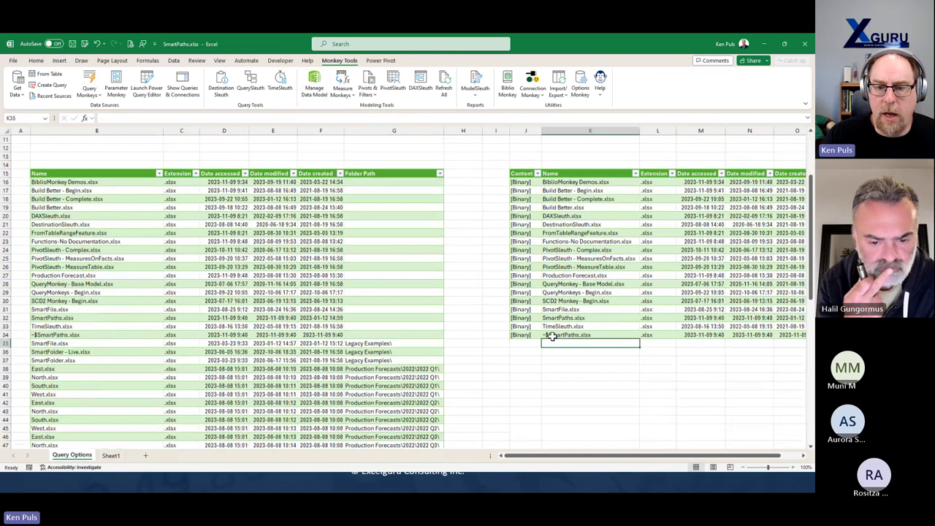
pyautogui.click(556, 334)
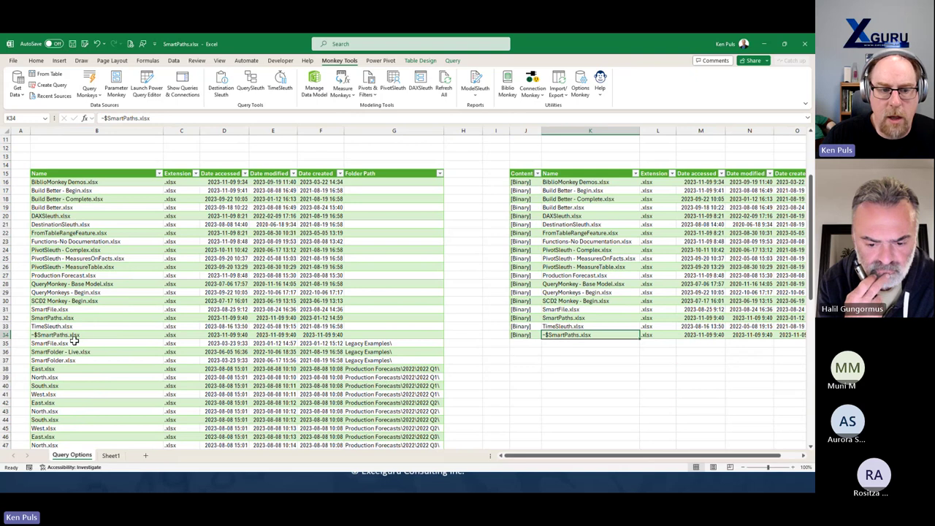
pyautogui.moveTo(56, 334); pyautogui.dragTo(367, 335)
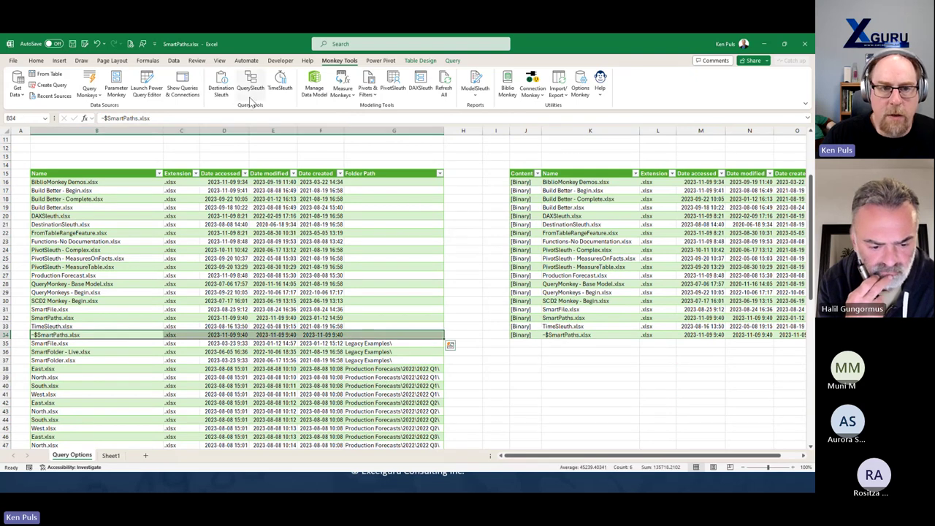
# Show the workbook's list of queries and connections to review the queries behind the parameter-driven tables
pyautogui.click(182, 83)
pyautogui.scroll(4, 496, 258)
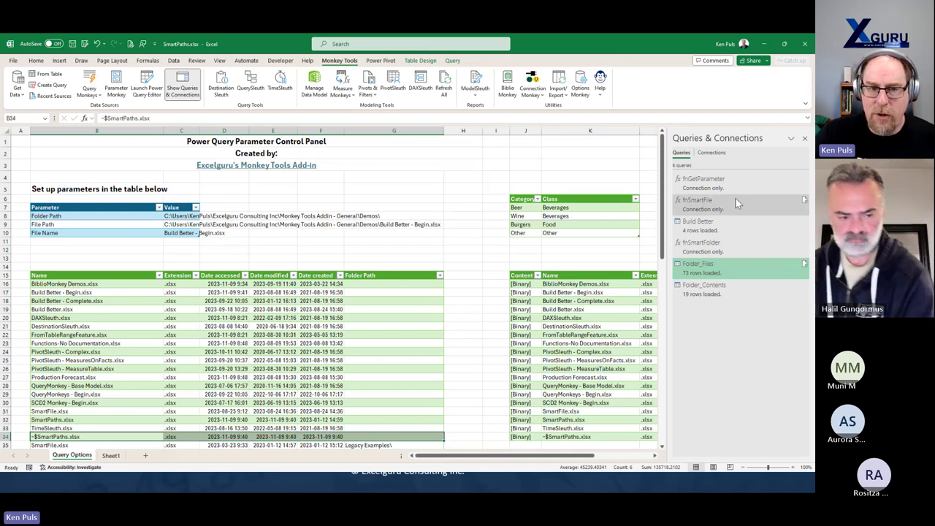
pyautogui.click(174, 60)
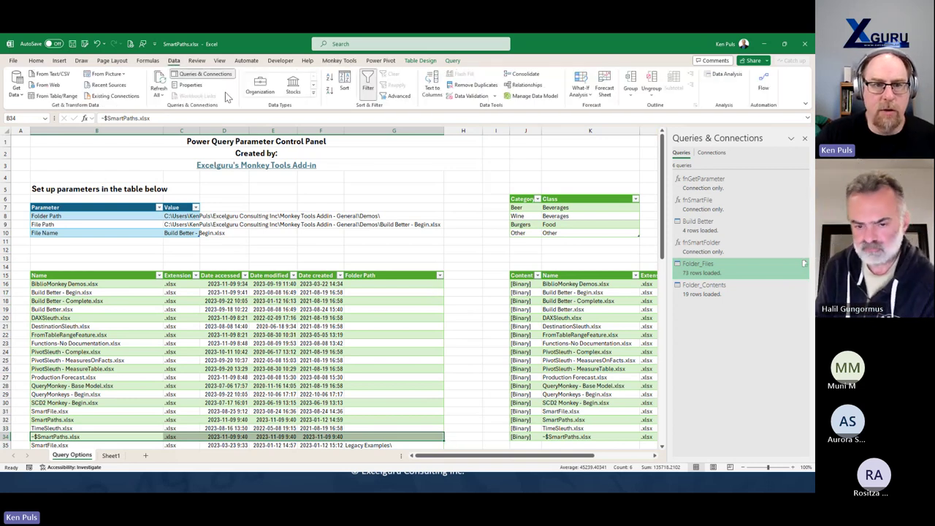
# Refresh all queries in the workbook and select the Folder Path and File Path values in the parameter table
pyautogui.click(159, 84)
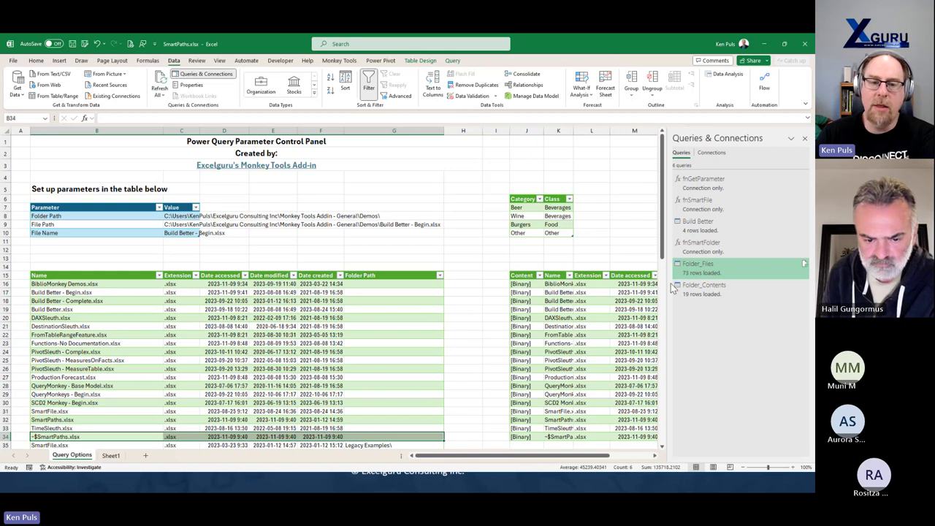
pyautogui.moveTo(176, 217); pyautogui.dragTo(179, 227)
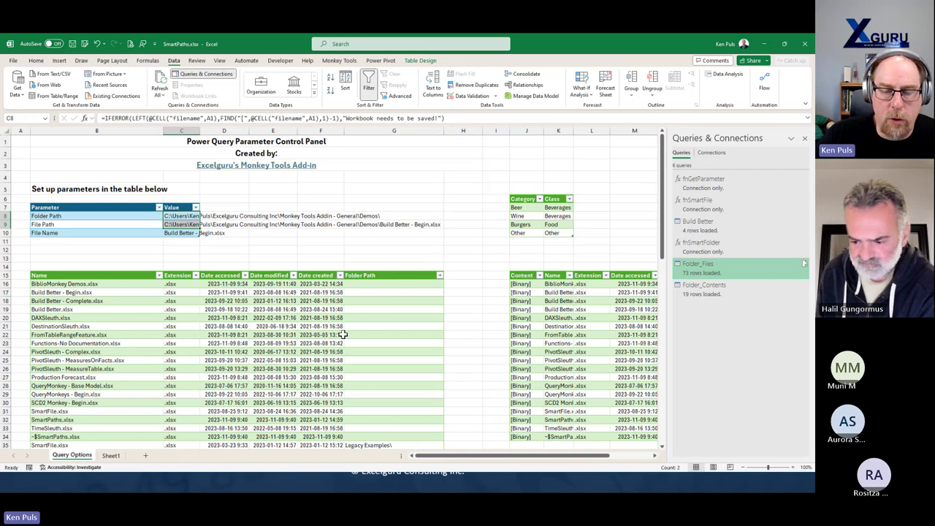
# Review the available Query Monkeys, including the SmartFile and SmartFolder functions
pyautogui.click(343, 62)
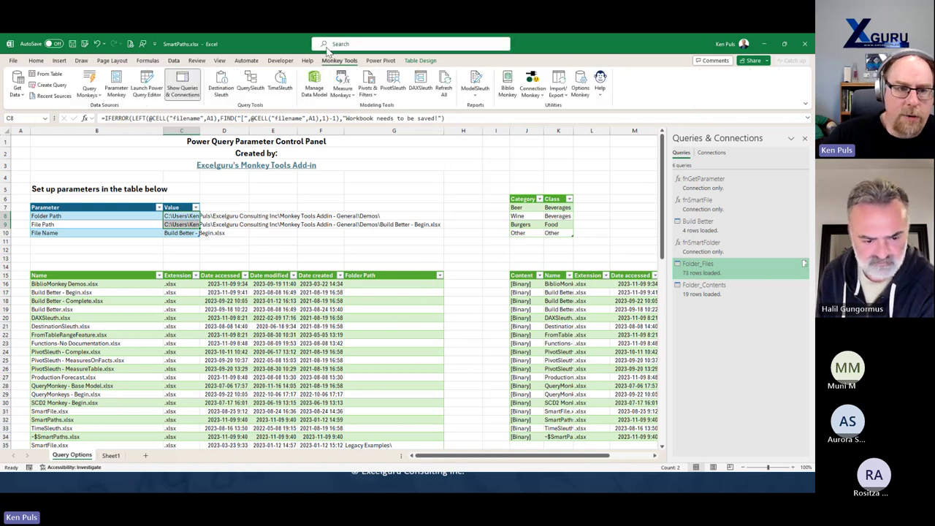
pyautogui.click(91, 92)
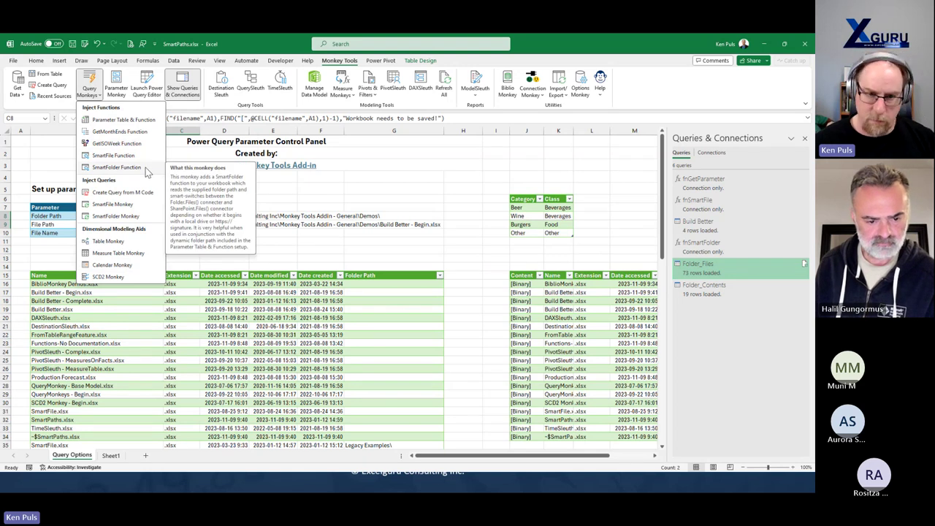
pyautogui.click(311, 196)
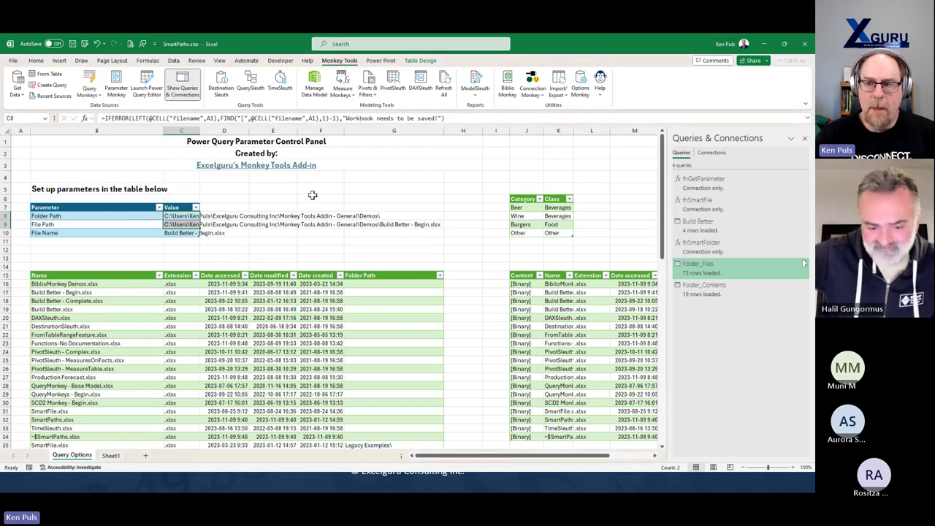
# Close the SmartPaths.xlsx workbook without saving its changes
pyautogui.click(804, 47)
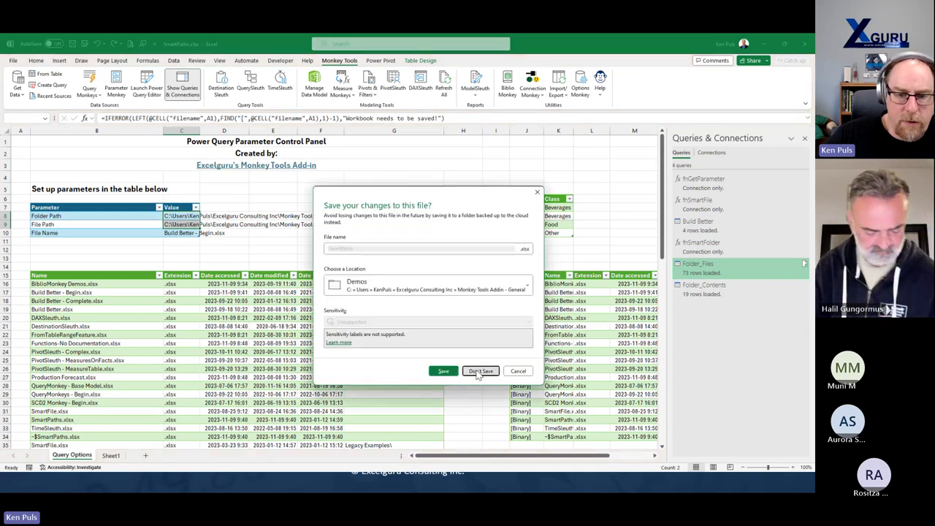
pyautogui.click(476, 366)
pyautogui.press('Right')
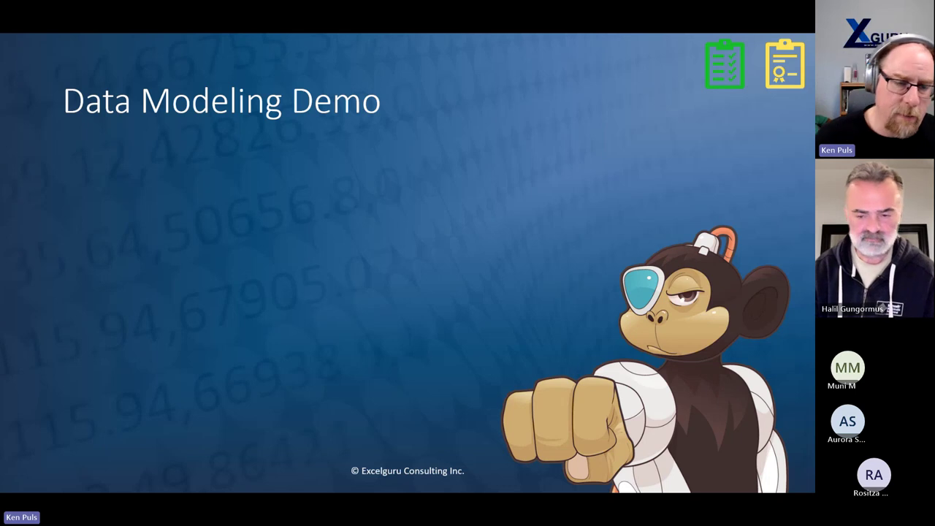
pyautogui.press('Right')
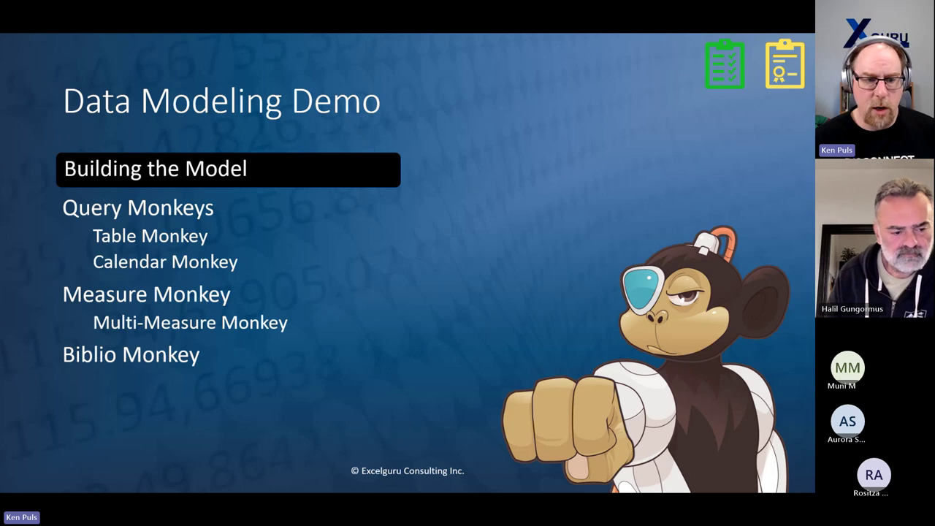
pyautogui.press('Right')
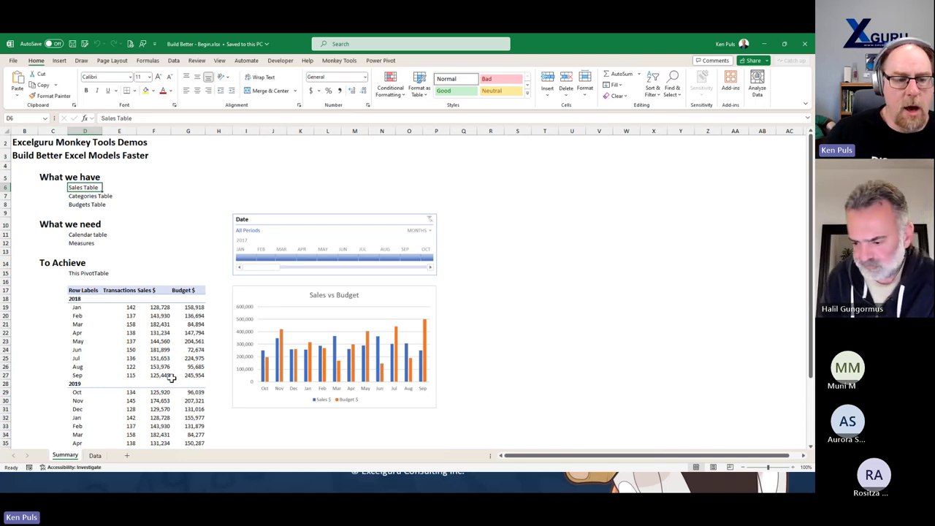
# Examine the target PivotTable on the Summary sheet and select its 2019 month labels from Oct to Sep
pyautogui.scroll(-2, 176, 377)
pyautogui.scroll(-2, 175, 377)
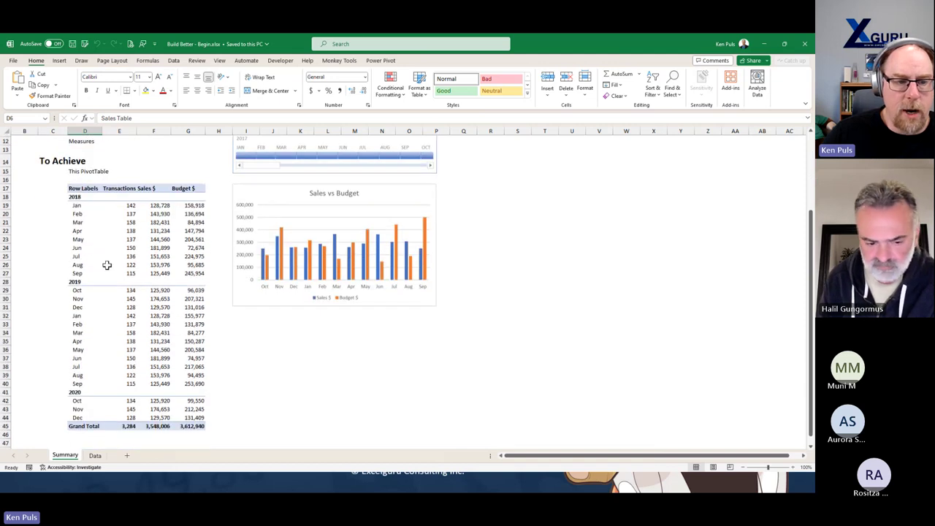
pyautogui.moveTo(80, 207); pyautogui.dragTo(78, 384)
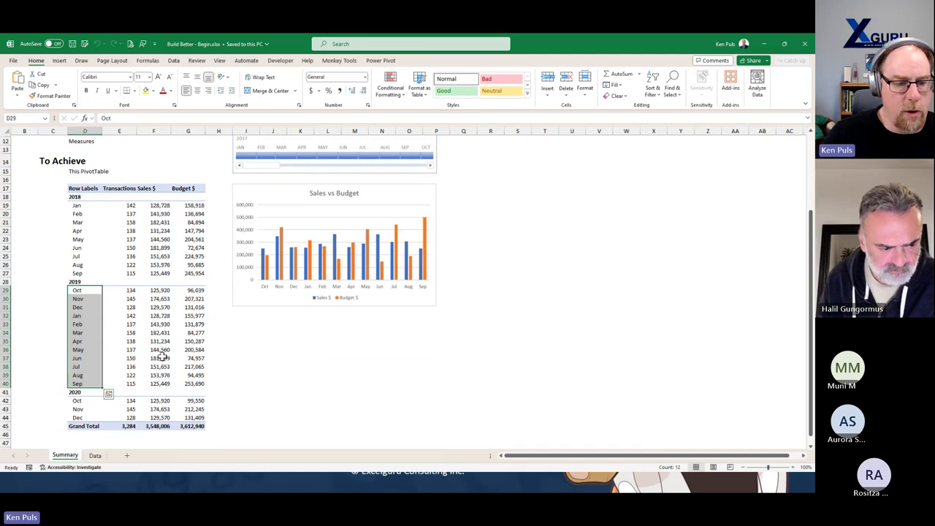
# On the Data sheet, show the Queries & Connections list and open Table Monkey, placing its dialog below the table headers
pyautogui.click(95, 455)
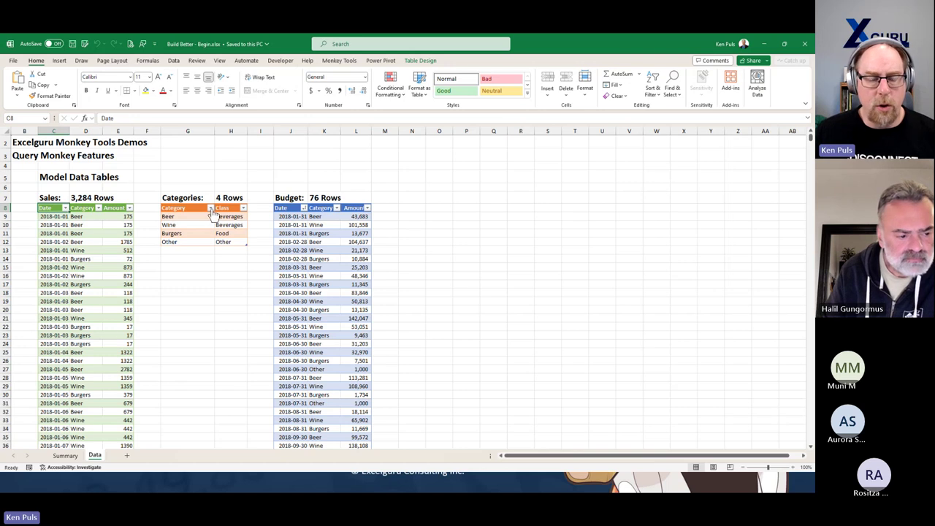
pyautogui.click(339, 60)
pyautogui.click(182, 87)
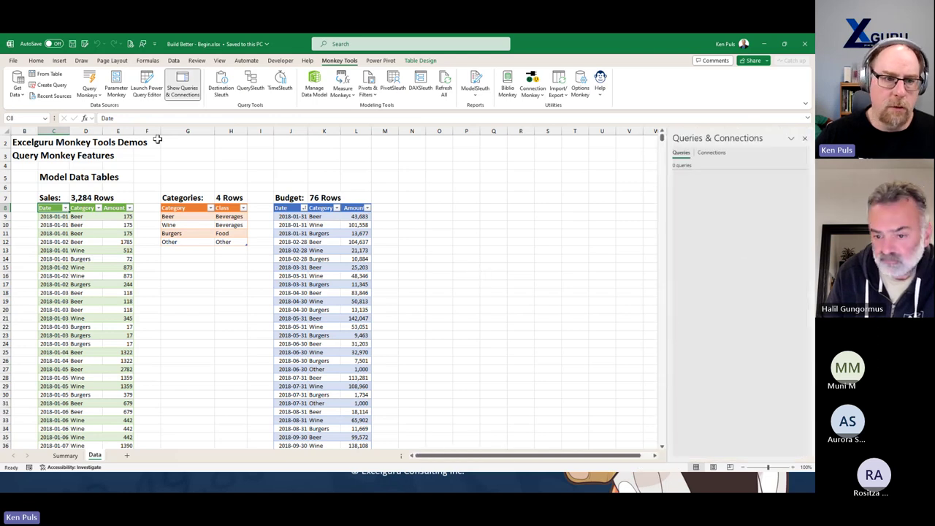
pyautogui.click(89, 88)
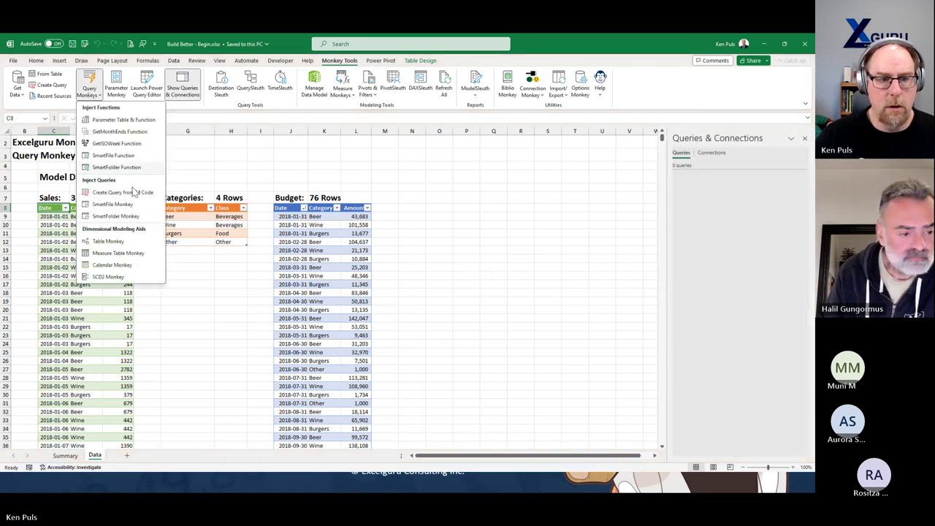
pyautogui.click(135, 242)
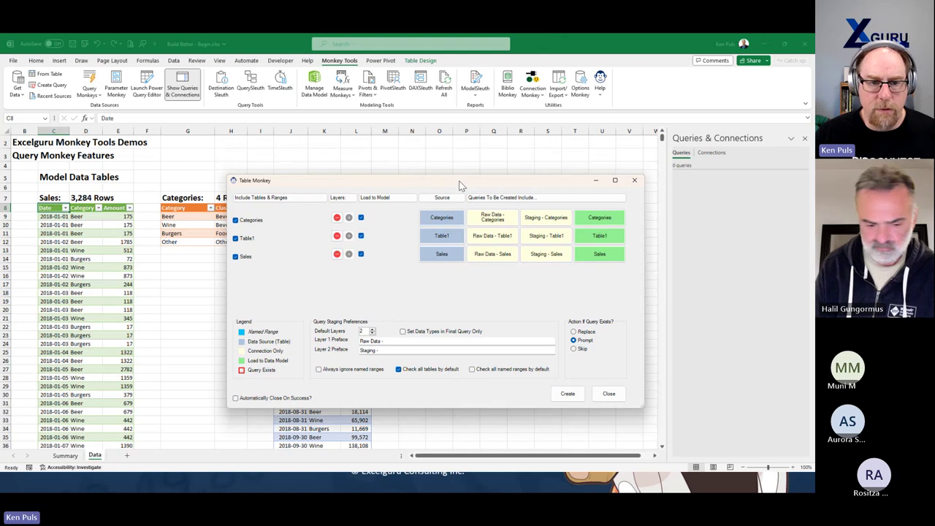
pyautogui.moveTo(459, 185); pyautogui.dragTo(397, 237)
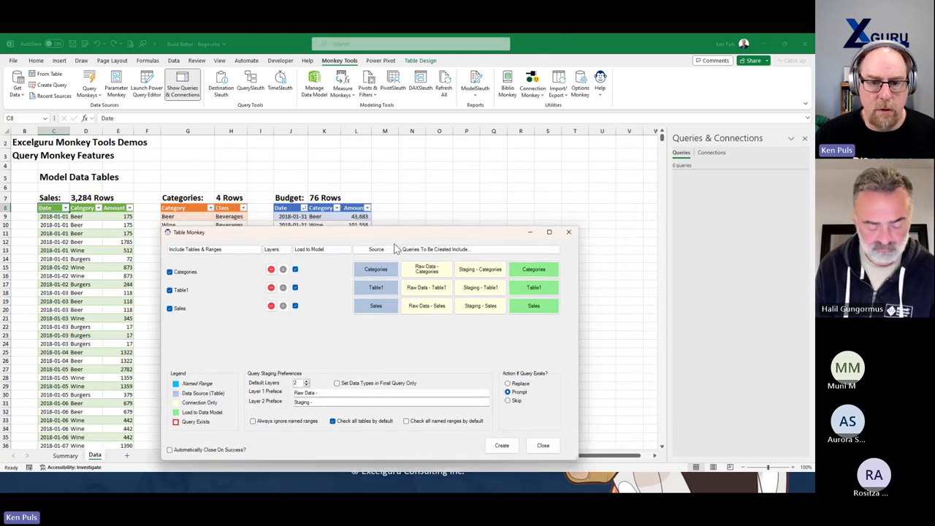
# Locate the source ranges of the Categories, Sales and Table1 tables from within Table Monkey
pyautogui.click(390, 274)
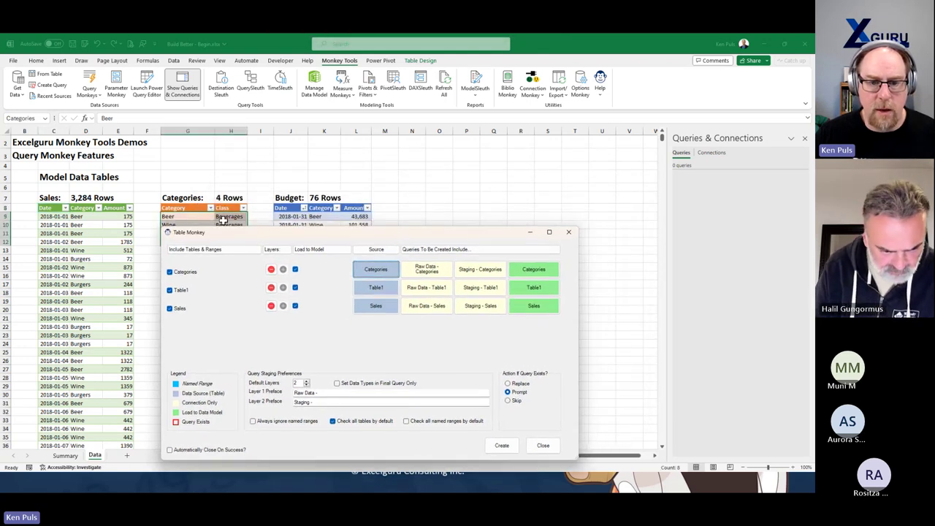
pyautogui.click(376, 305)
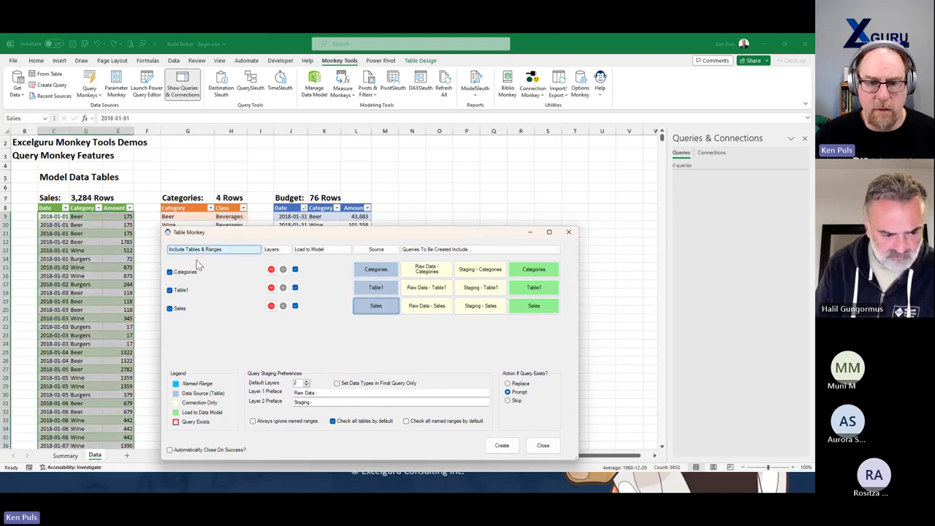
pyautogui.click(377, 292)
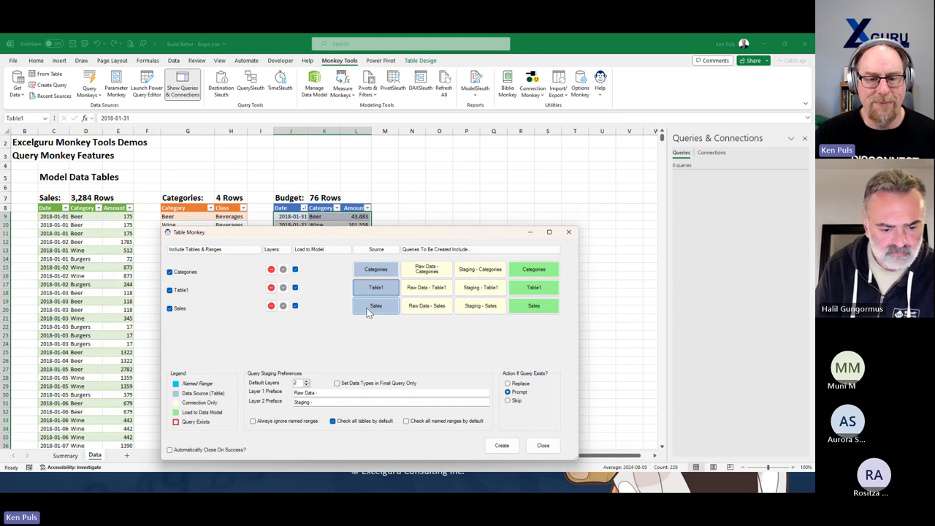
# Rename Table1 to Budgets from within Table Monkey and check the table name in the workbook's table properties
pyautogui.rightClick(376, 291)
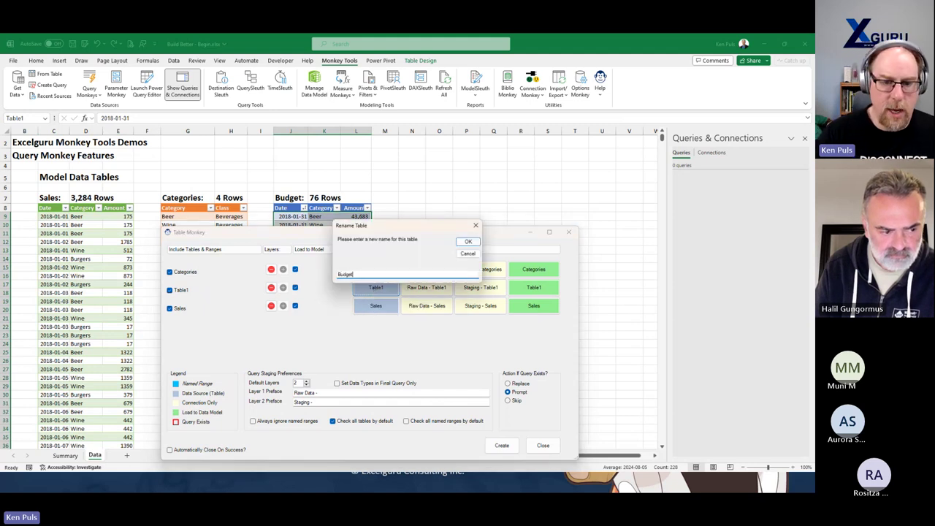
pyautogui.click(467, 242)
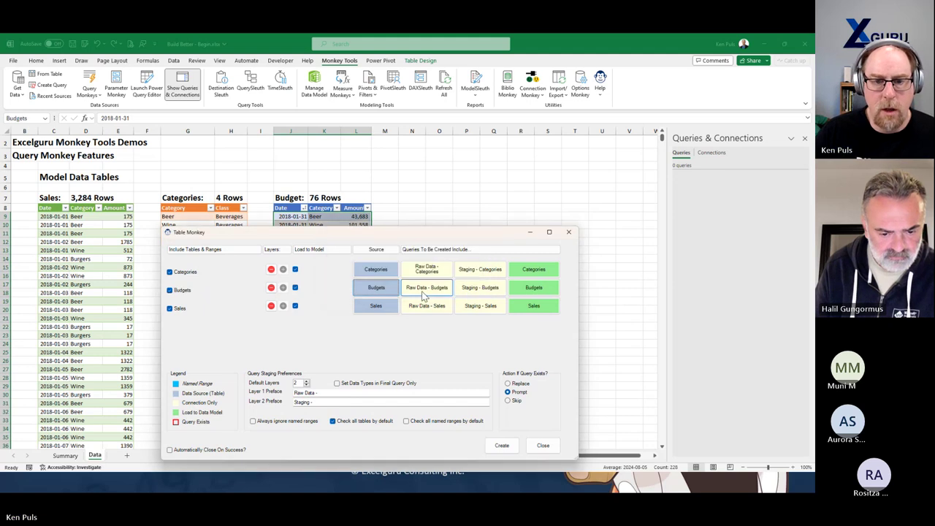
pyautogui.click(434, 61)
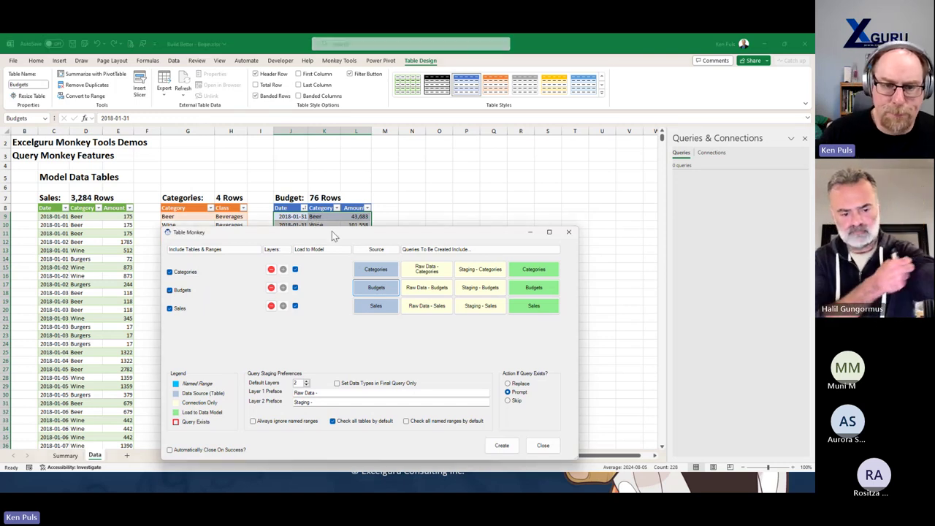
# Try out the include, staging layer and load-to-model settings for the Budgets table in Table Monkey
pyautogui.moveTo(332, 231); pyautogui.dragTo(422, 114)
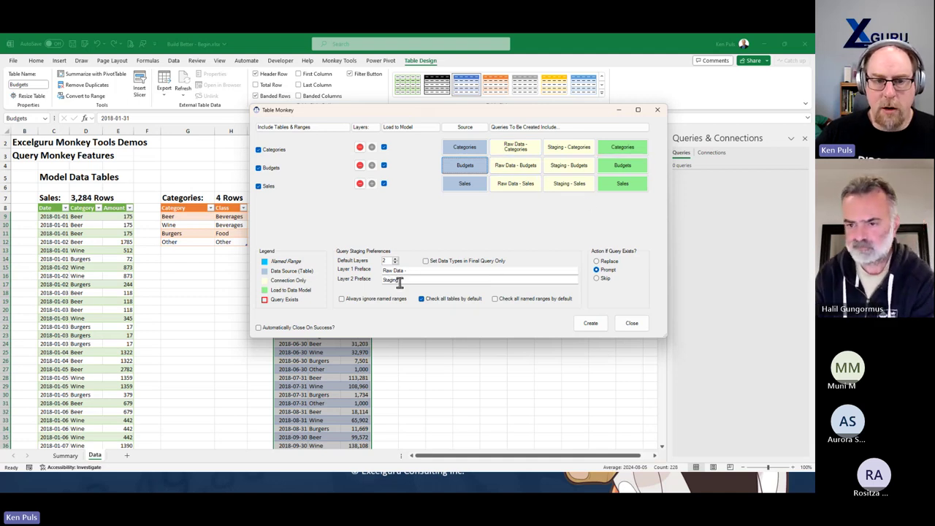
pyautogui.click(259, 168)
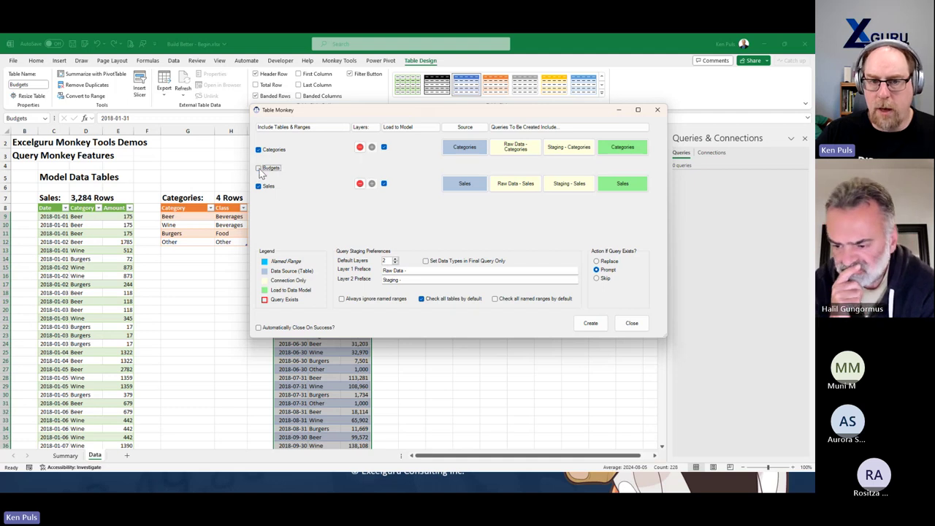
pyautogui.click(260, 168)
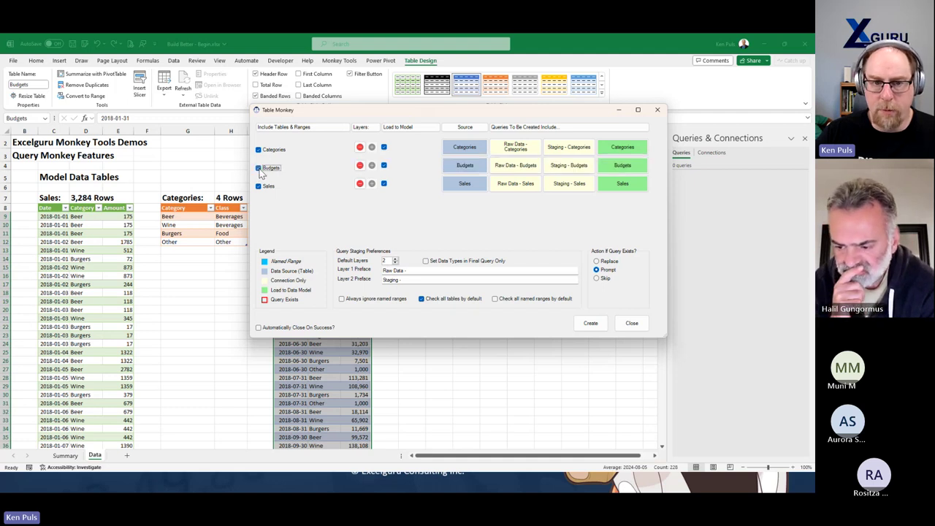
pyautogui.click(371, 166)
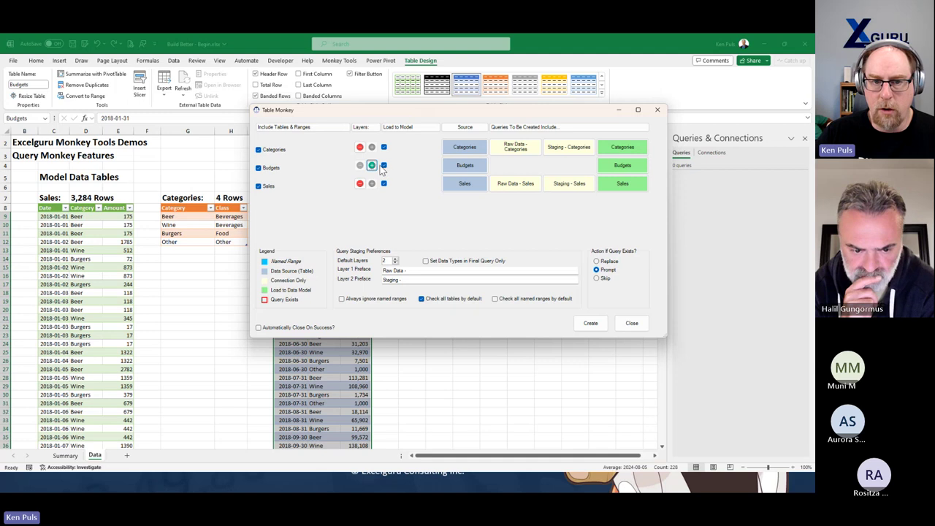
pyautogui.click(372, 166)
pyautogui.click(372, 166)
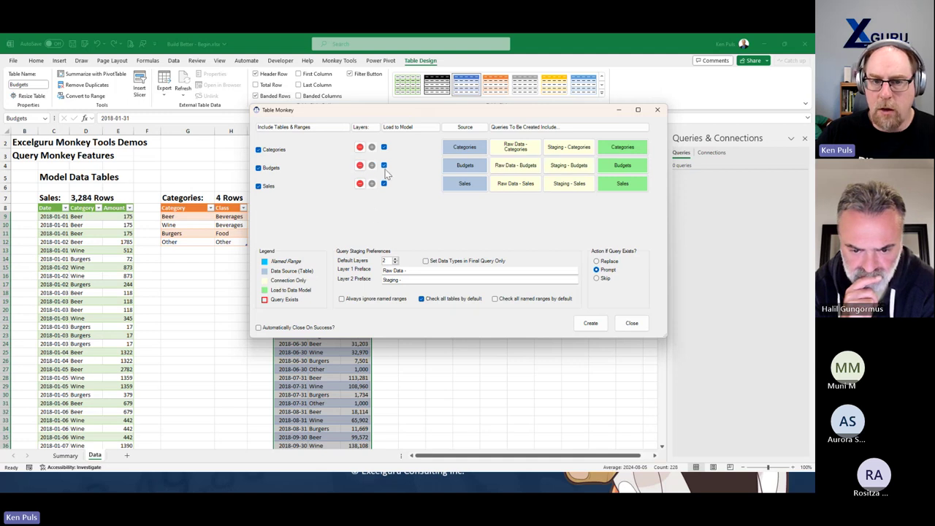
pyautogui.click(384, 166)
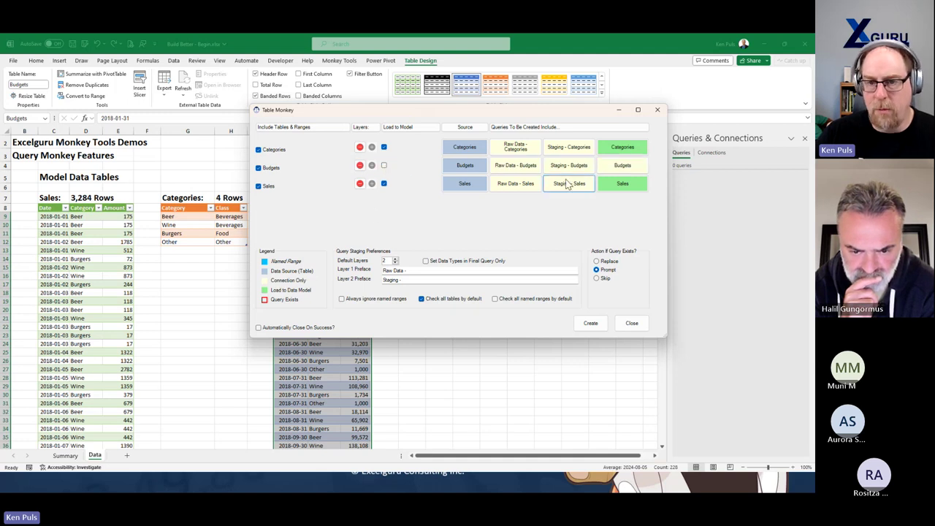
pyautogui.click(384, 166)
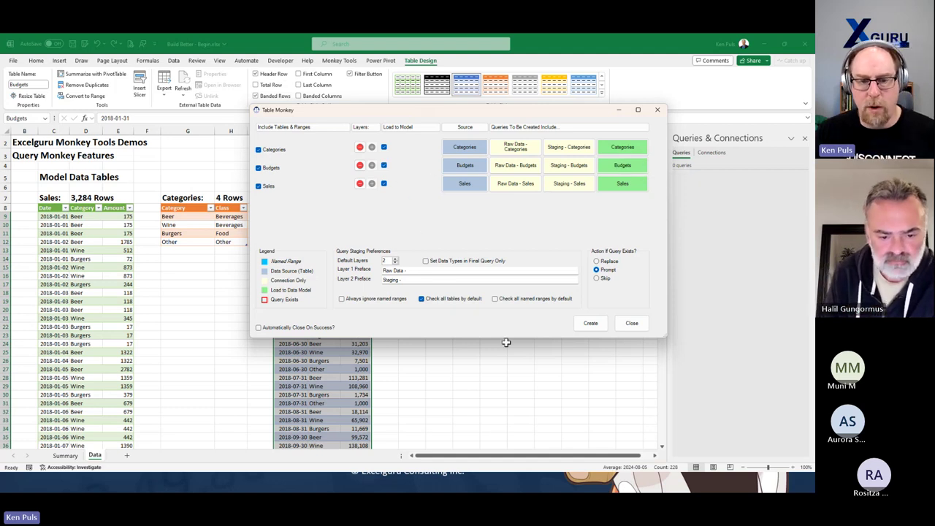
# Create the Raw Data, Staging and data model queries for Categories, Budgets and Sales, and close Table Monkey
pyautogui.click(591, 324)
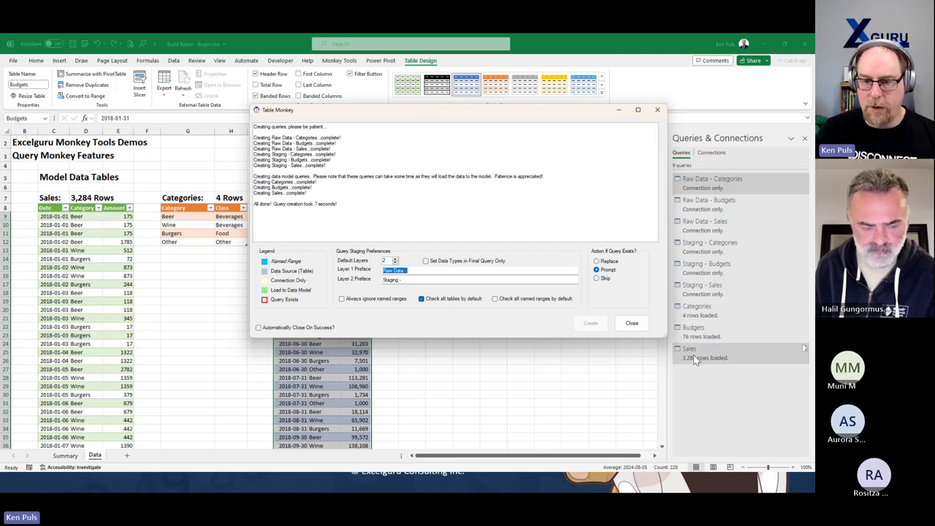
pyautogui.moveTo(305, 204); pyautogui.dragTo(338, 204)
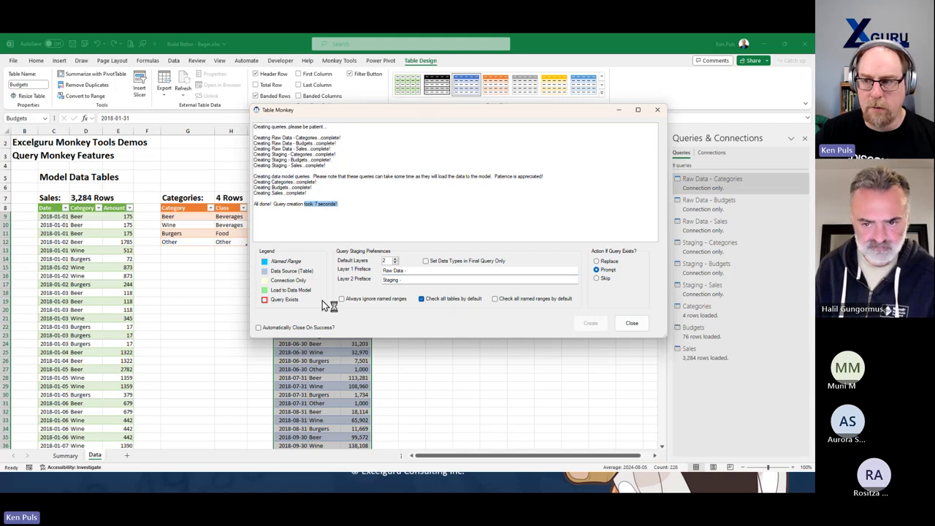
pyautogui.click(632, 323)
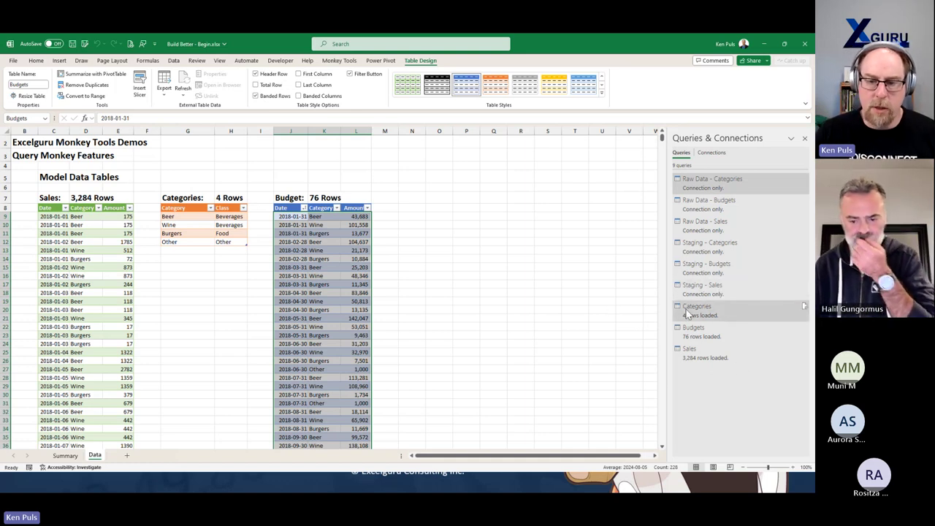
# Open the data model in Power Pivot's Diagram View and place the Sales table below Budgets
pyautogui.click(384, 62)
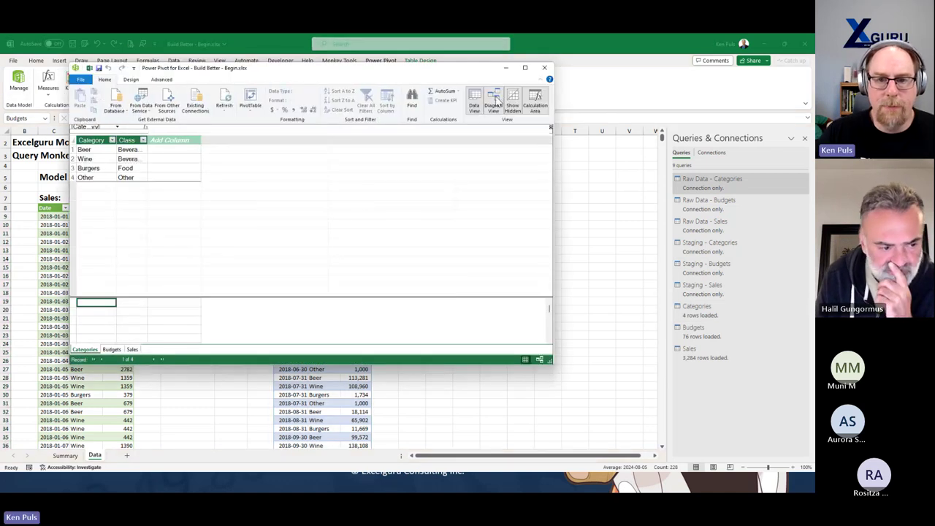
pyautogui.click(494, 102)
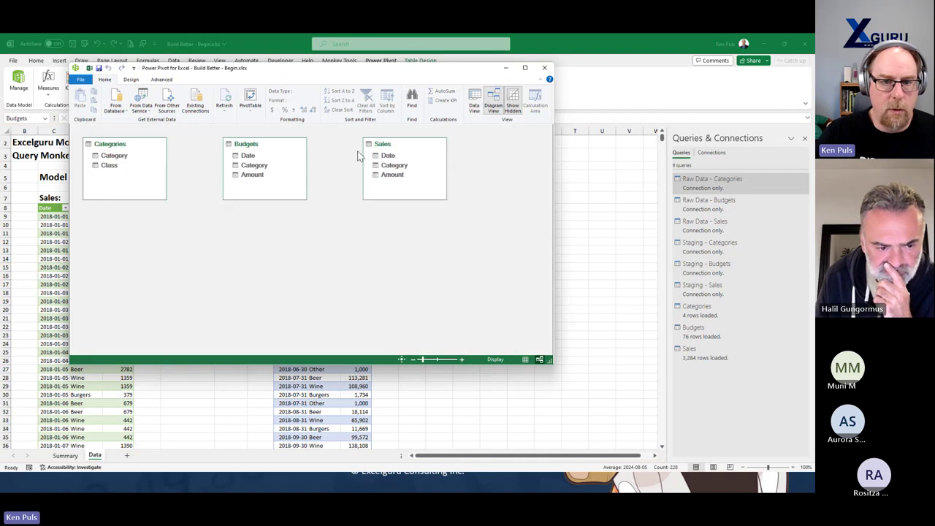
pyautogui.moveTo(392, 146); pyautogui.dragTo(254, 246)
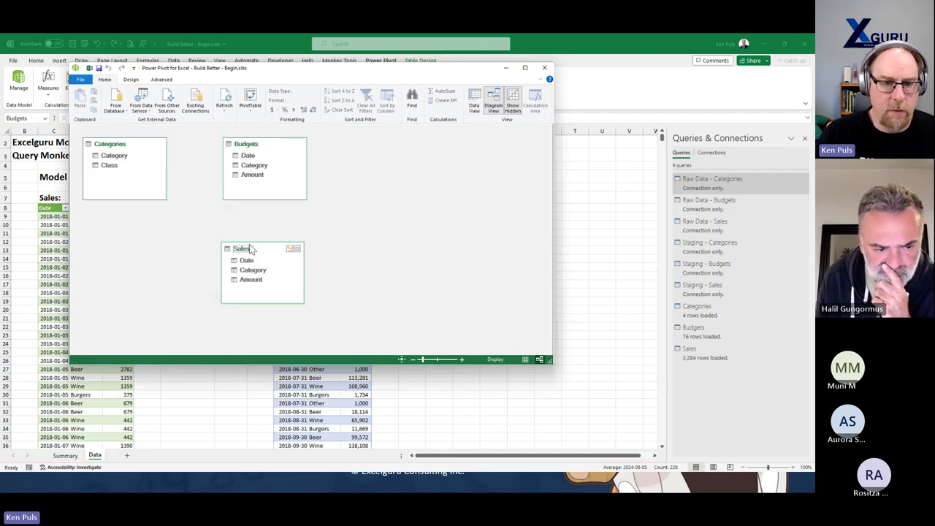
# Place the Categories table midway between Budgets and Sales, relate both tables' Category fields to Categories, and return to the workbook
pyautogui.moveTo(125, 149); pyautogui.dragTo(125, 197)
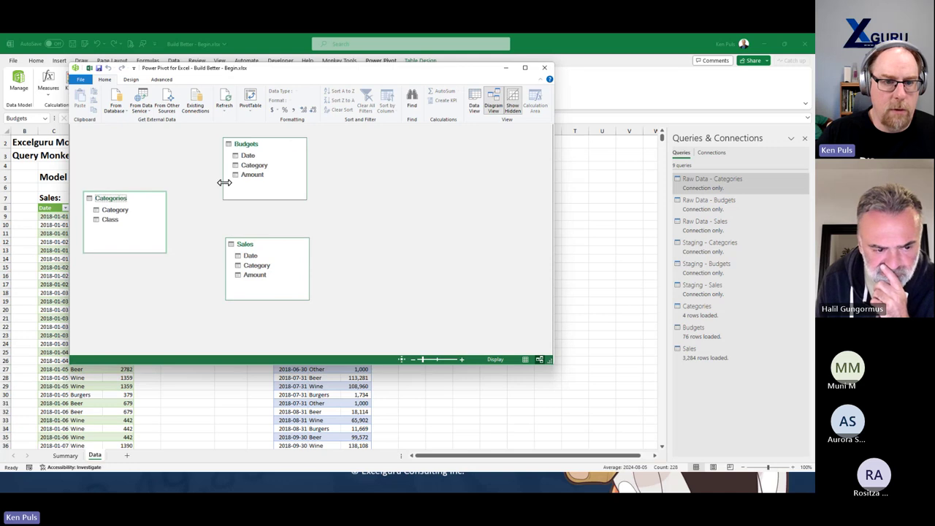
pyautogui.moveTo(246, 165); pyautogui.dragTo(120, 212)
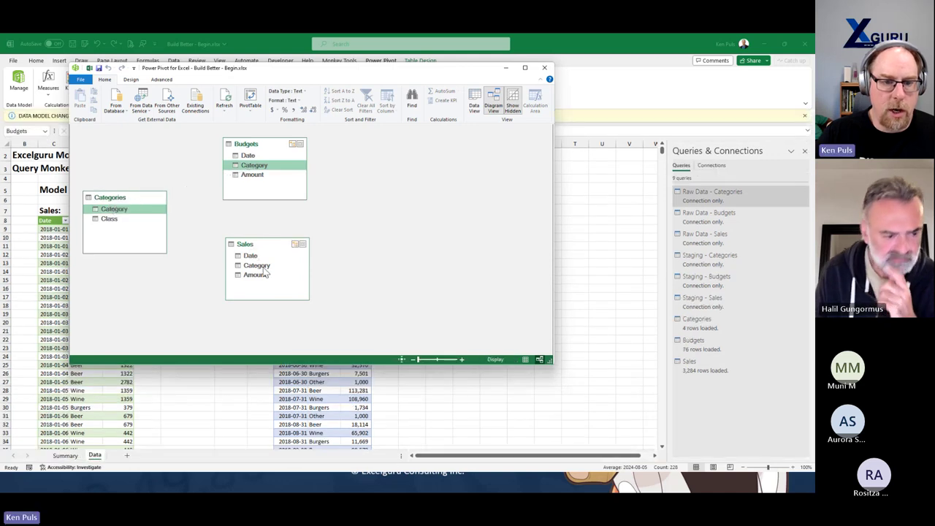
pyautogui.moveTo(256, 265); pyautogui.dragTo(122, 210)
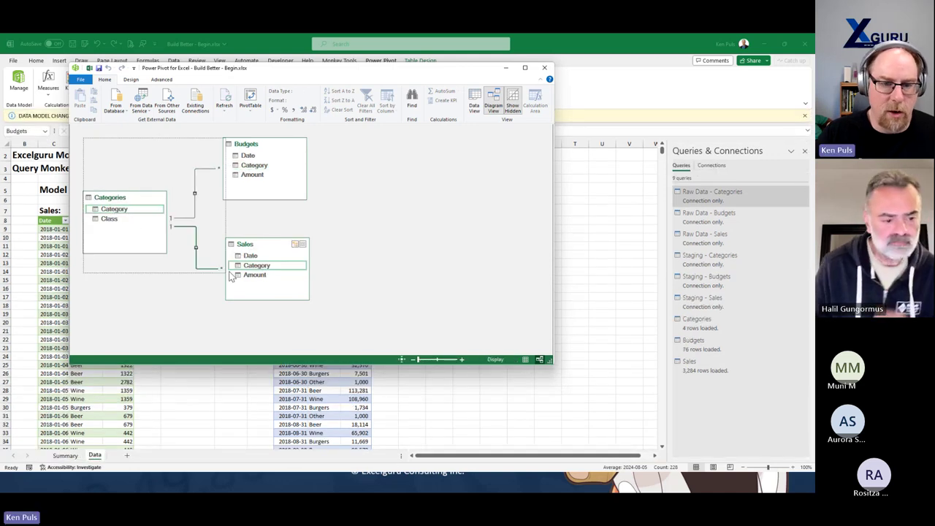
pyautogui.moveTo(265, 246); pyautogui.dragTo(259, 250)
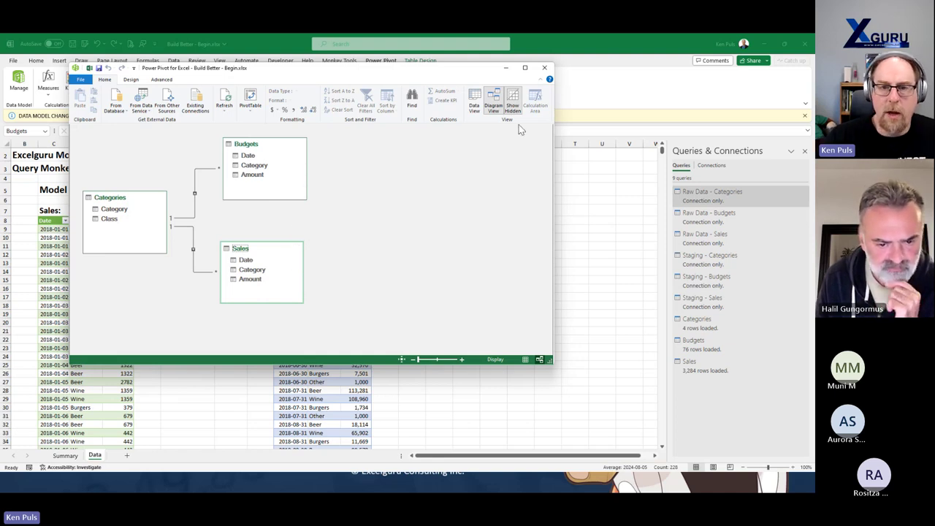
pyautogui.click(585, 86)
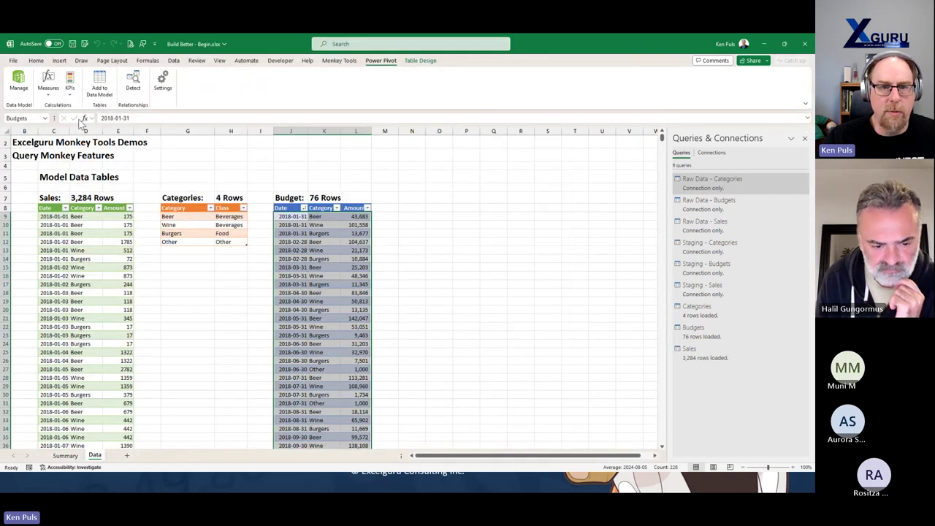
# Start Calendar Monkey from the query monkeys and choose the 12 Month calendar type
pyautogui.click(339, 60)
pyautogui.click(90, 92)
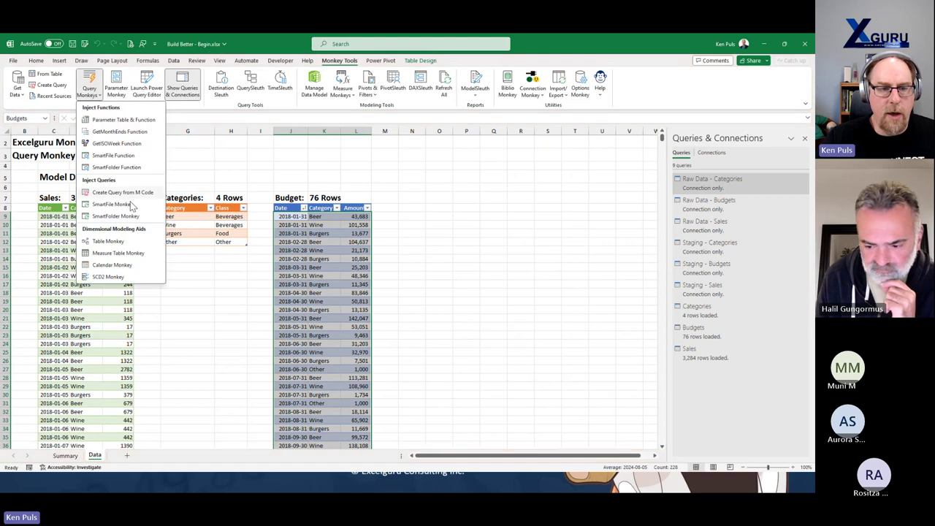
pyautogui.click(113, 265)
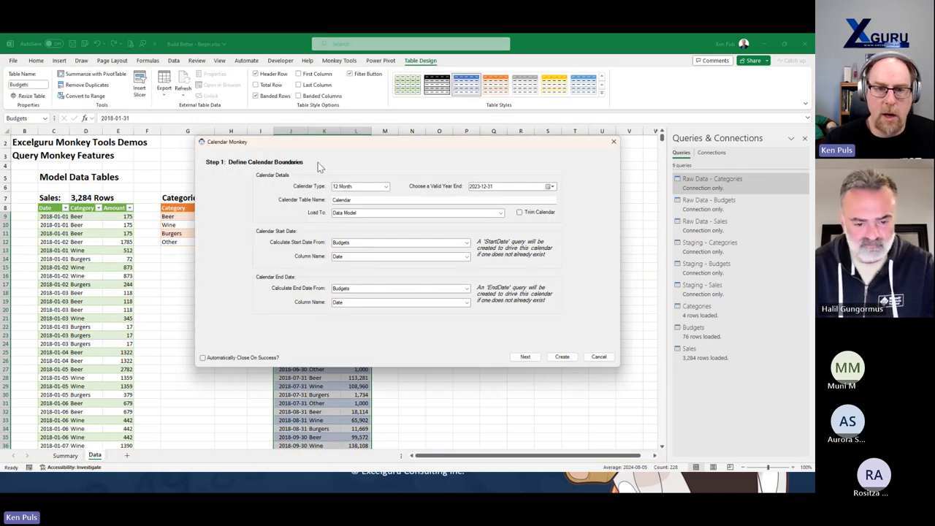
pyautogui.click(384, 187)
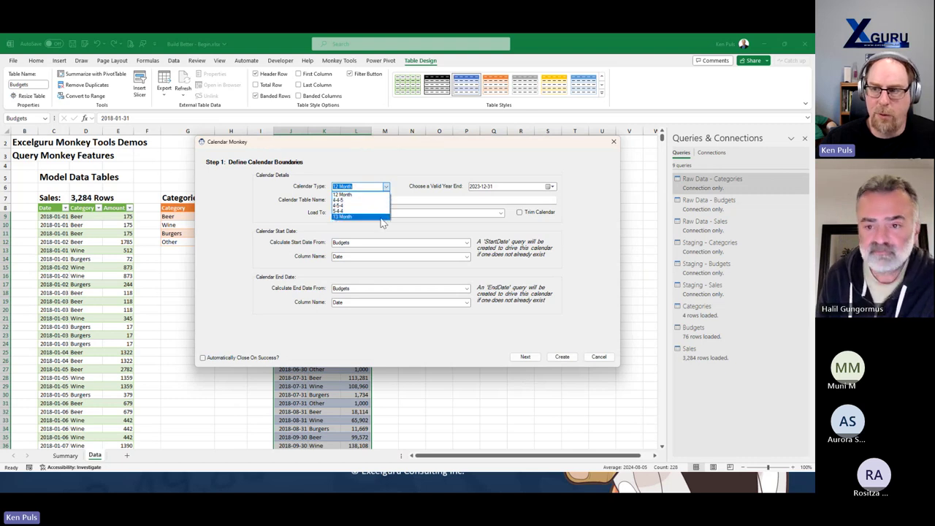
pyautogui.click(358, 195)
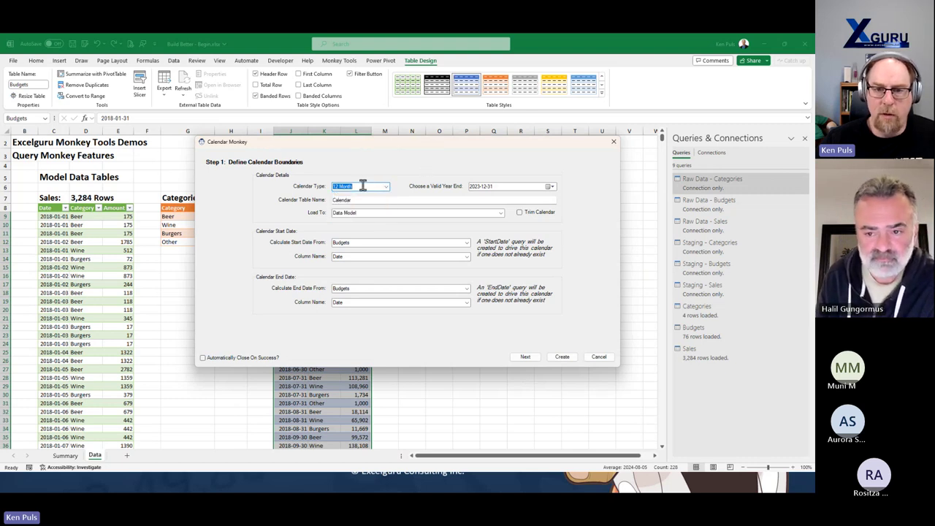
# Set the calendar's valid year end to 2023-09-30
pyautogui.click(550, 188)
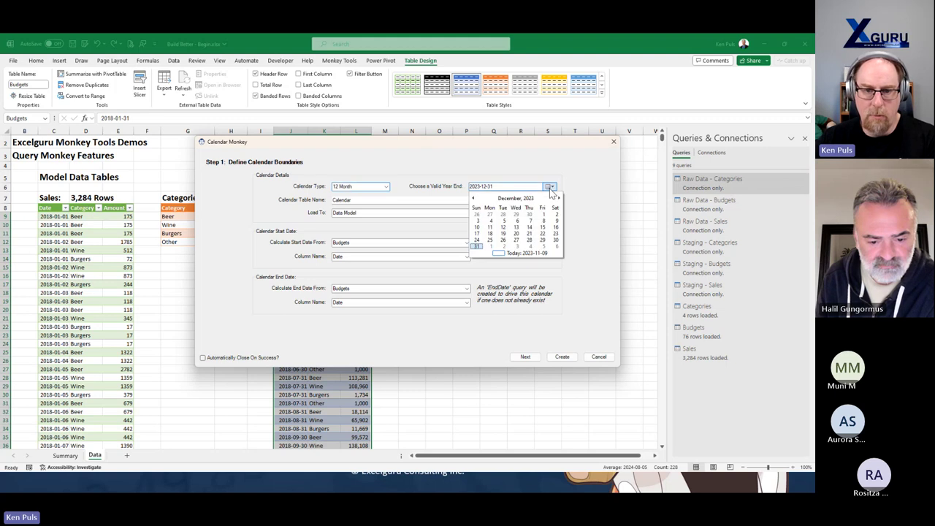
pyautogui.click(473, 198)
pyautogui.click(474, 199)
pyautogui.click(474, 199)
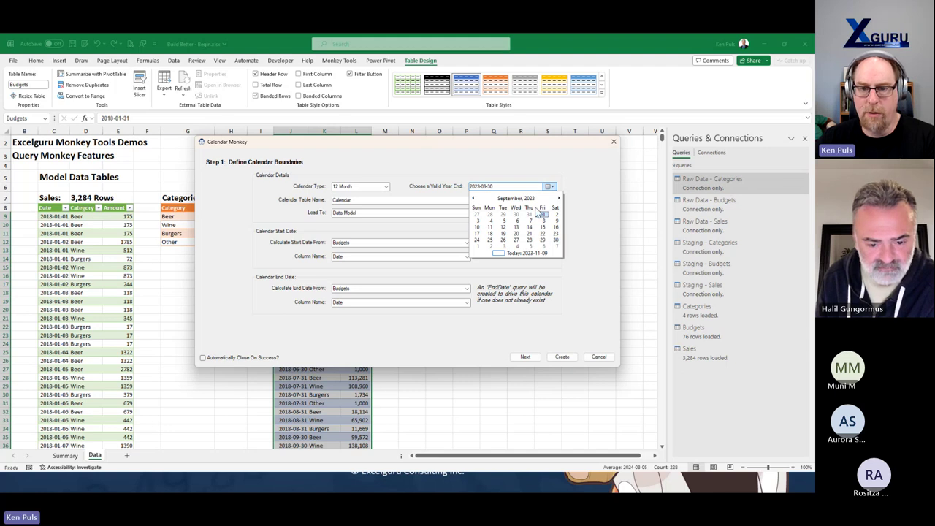
pyautogui.click(555, 240)
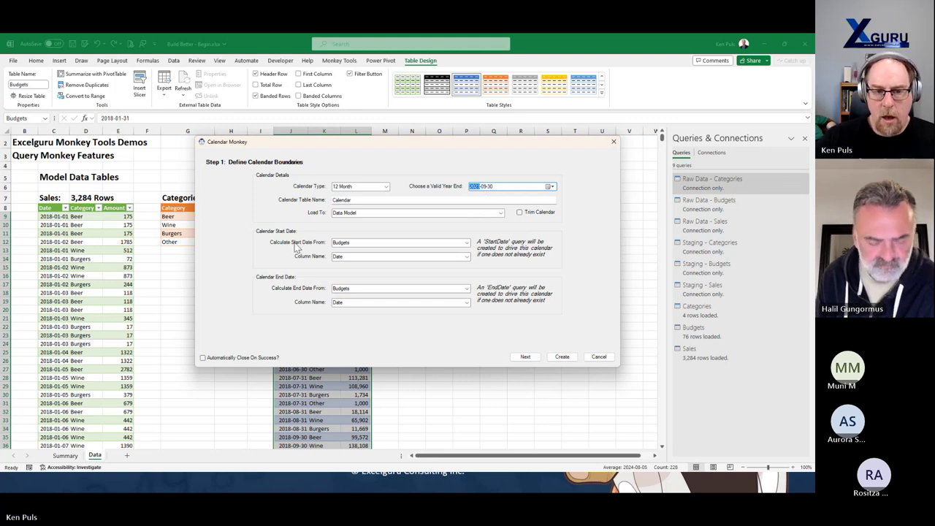
# Calculate the calendar's start date from Staging - Sales and its end date from Staging - Budgets
pyautogui.click(467, 244)
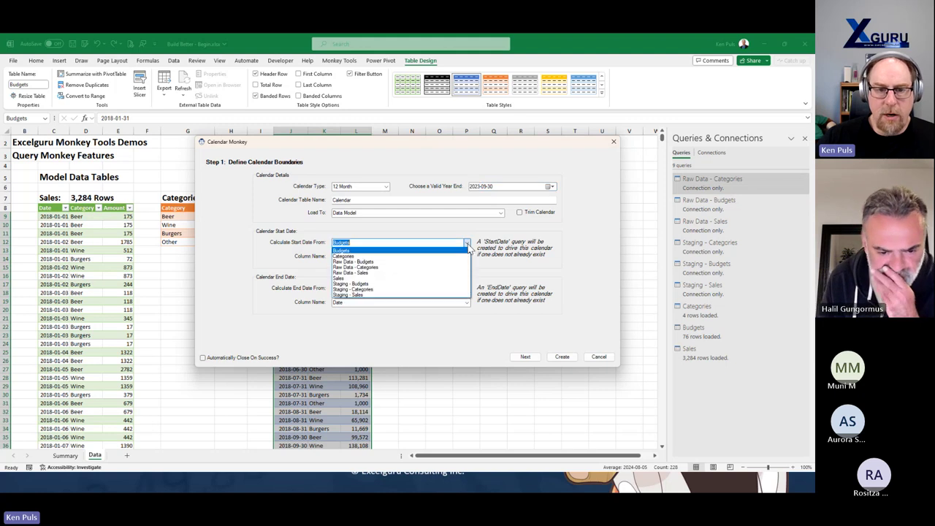
pyautogui.click(396, 294)
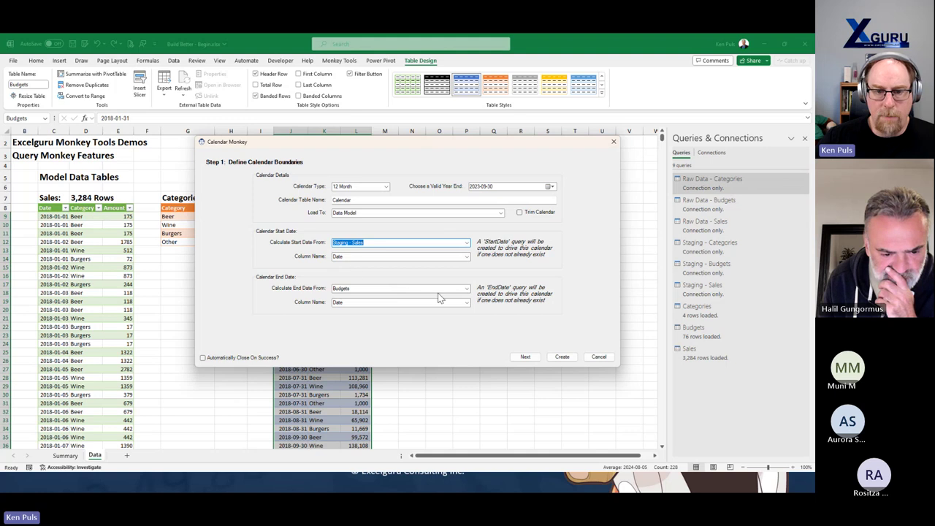
pyautogui.click(467, 289)
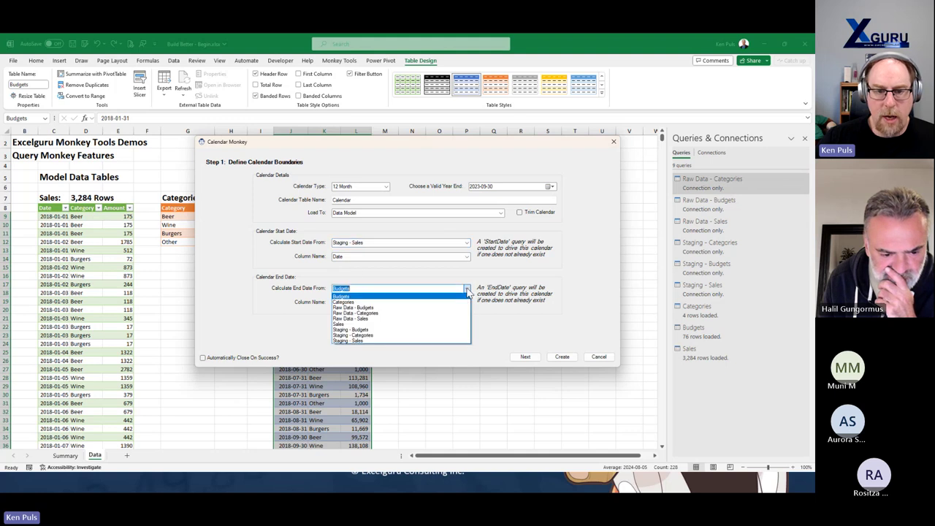
pyautogui.click(384, 330)
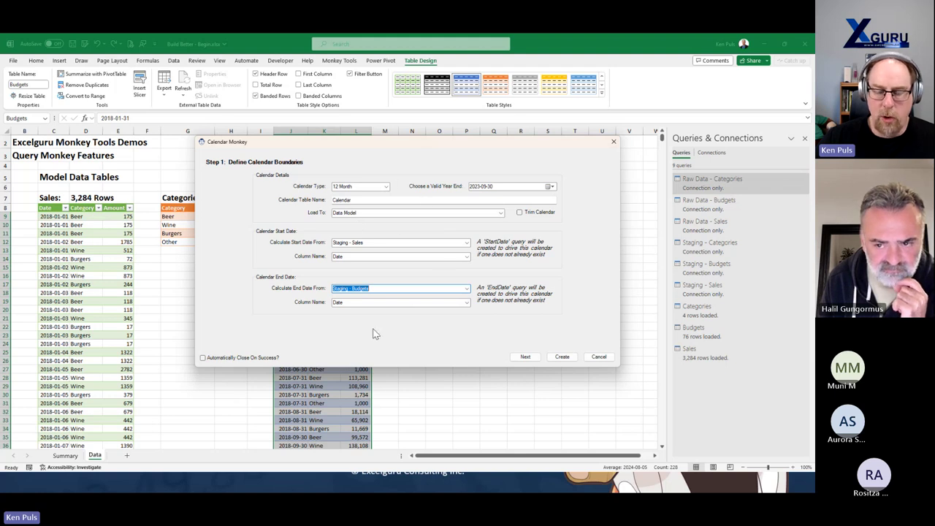
# Keep the preselected calendar columns, add relationships to Budgets Date and Sales Date, create the Calendar table and close Calendar Monkey
pyautogui.click(525, 357)
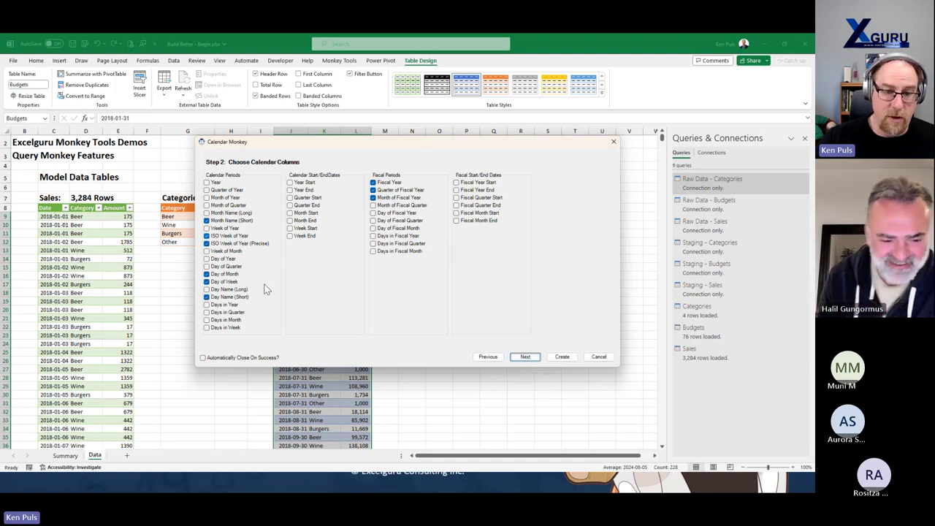
pyautogui.click(525, 357)
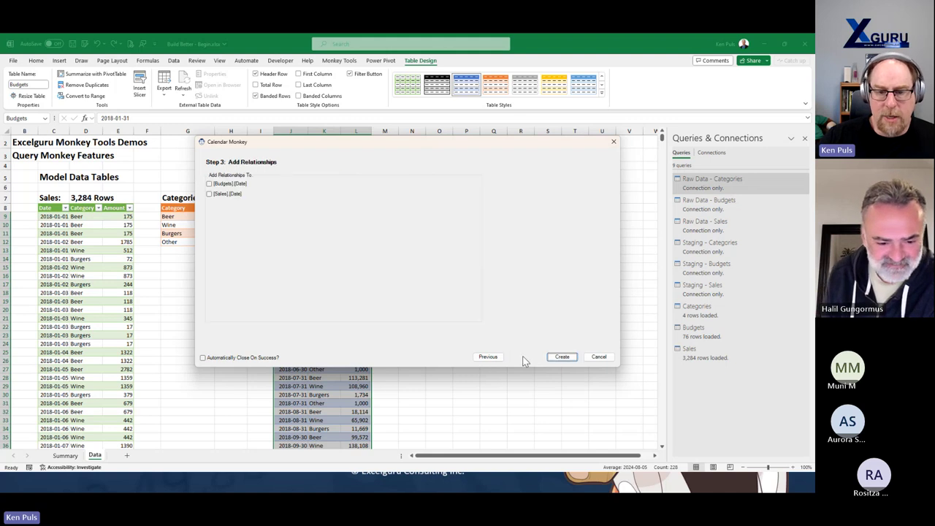
pyautogui.click(209, 183)
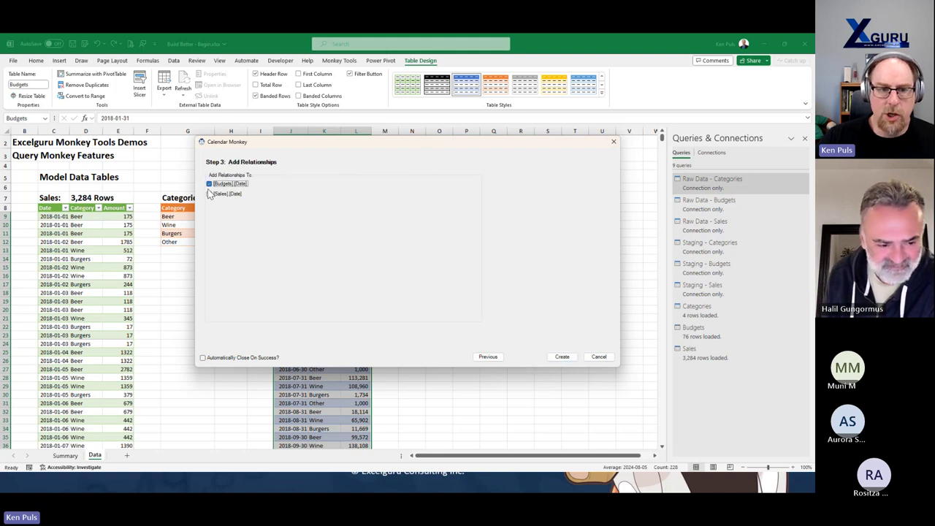
pyautogui.click(209, 194)
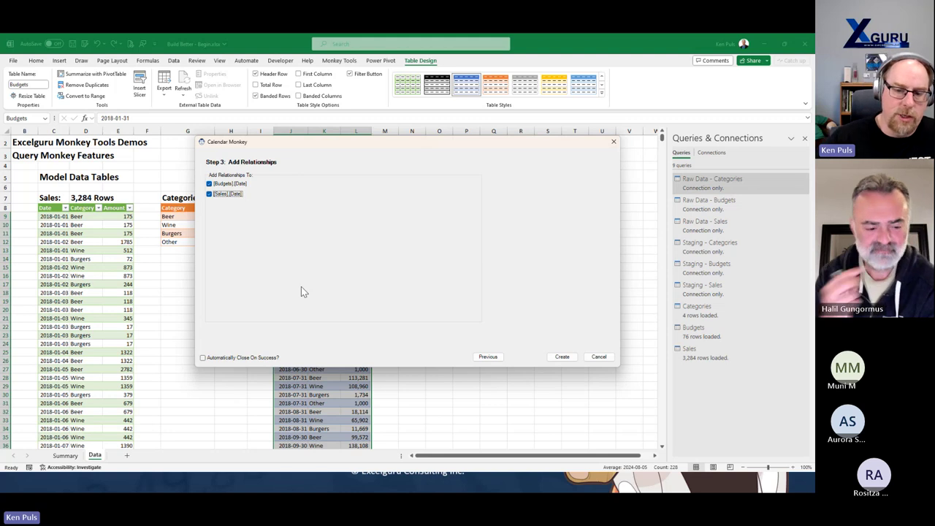
pyautogui.click(562, 358)
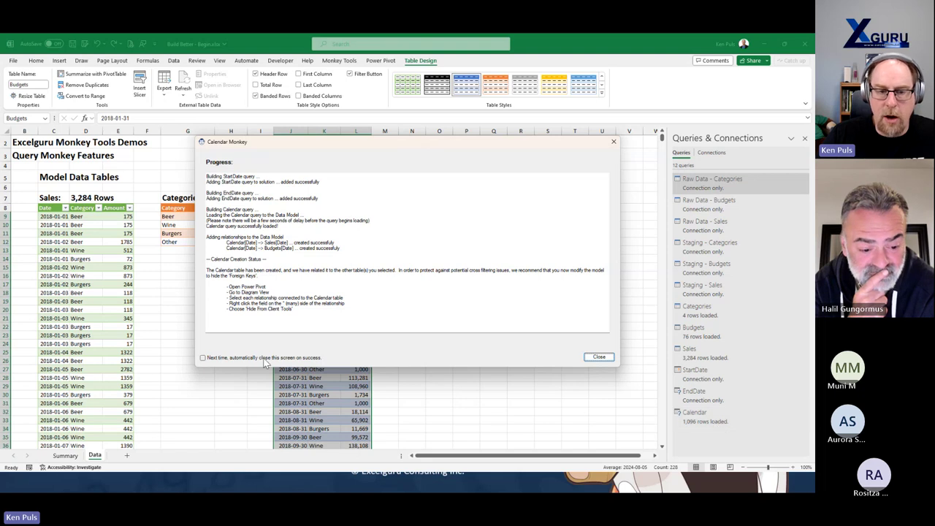
pyautogui.moveTo(289, 327); pyautogui.dragTo(198, 267)
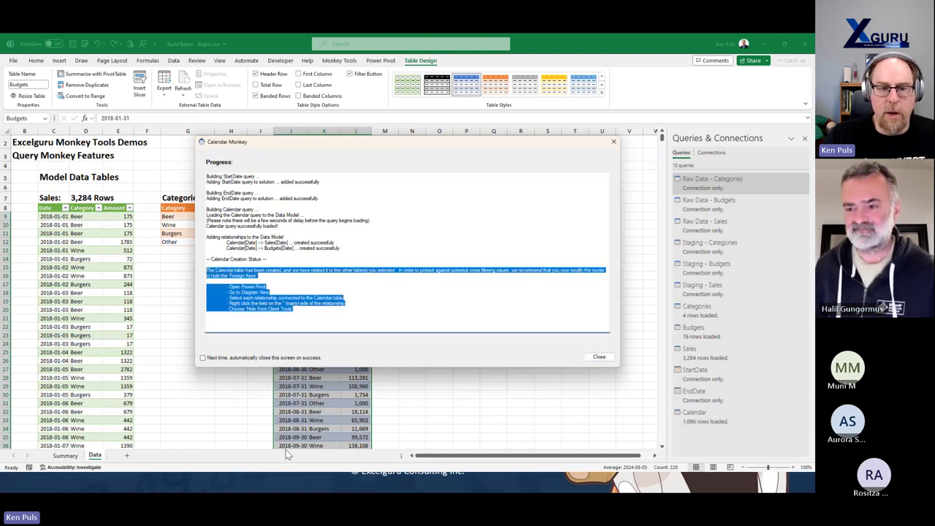
pyautogui.click(598, 356)
# Reopen the data model diagram, move the Calendar table further from Budgets and Sales, and enlarge it to fit all its fields
pyautogui.click(382, 61)
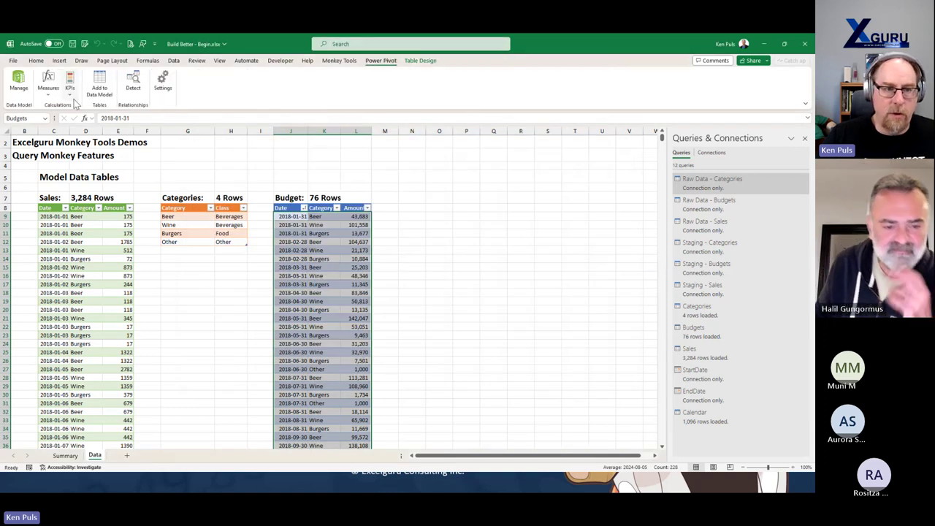
pyautogui.click(17, 80)
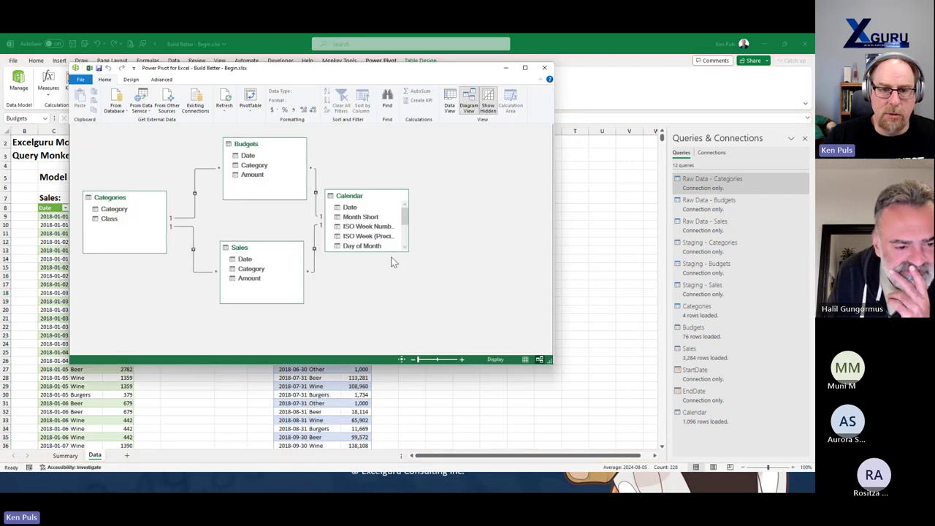
pyautogui.moveTo(371, 197); pyautogui.dragTo(394, 177)
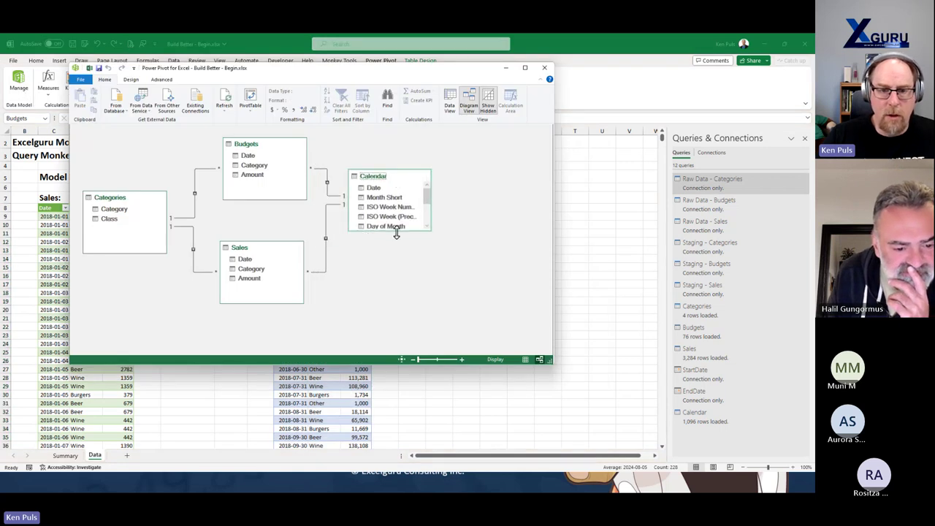
pyautogui.moveTo(397, 232); pyautogui.dragTo(397, 328)
pyautogui.moveTo(391, 177); pyautogui.dragTo(404, 158)
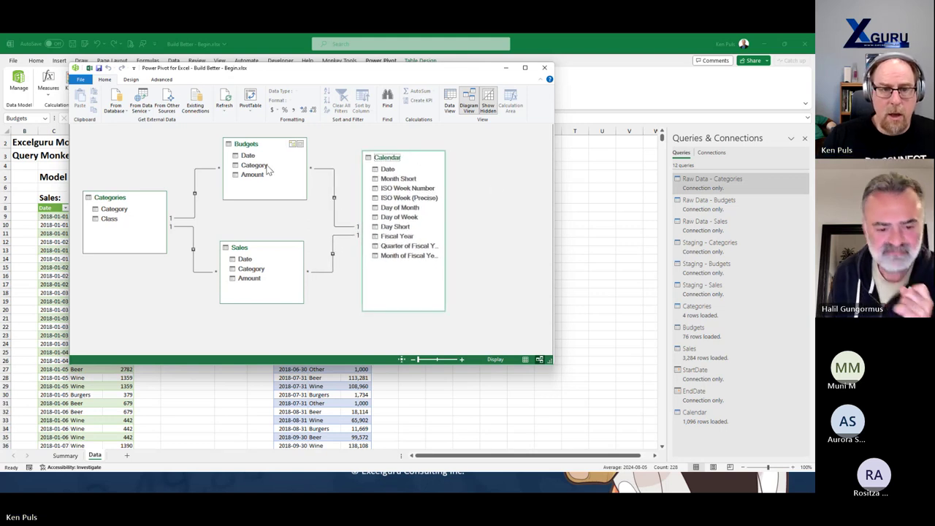
# Hide the Date fields of the Budgets and Sales tables from client tools
pyautogui.rightClick(248, 155)
pyautogui.click(292, 198)
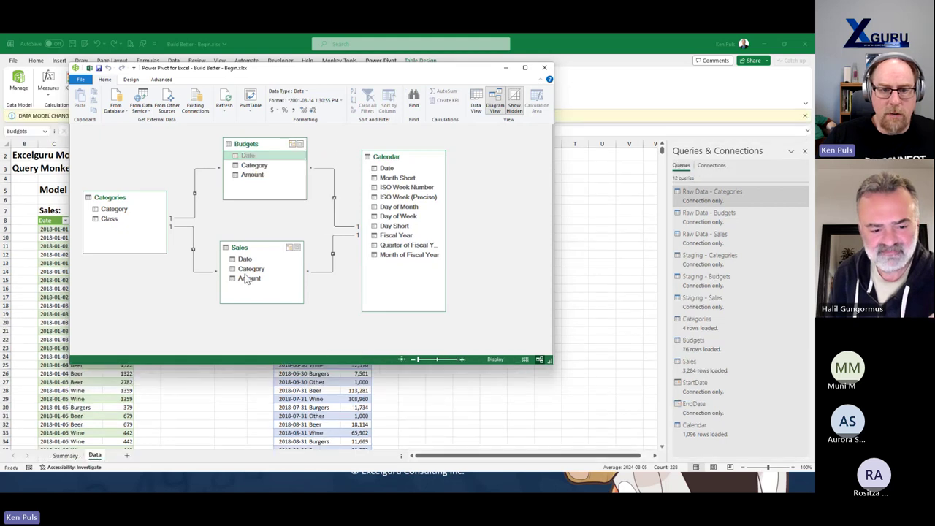
pyautogui.rightClick(244, 259)
pyautogui.click(286, 304)
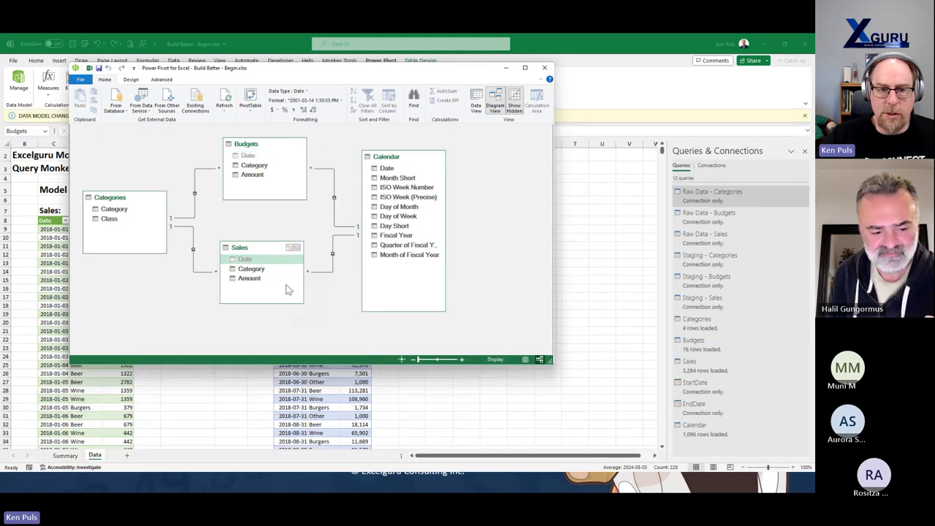
# Hide the Category and Amount fields of both the Budgets and Sales tables from client tools
pyautogui.click(255, 165)
pyautogui.keyDown('ctrl'); pyautogui.click(254, 175); pyautogui.keyUp('ctrl')
pyautogui.rightClick(254, 178)
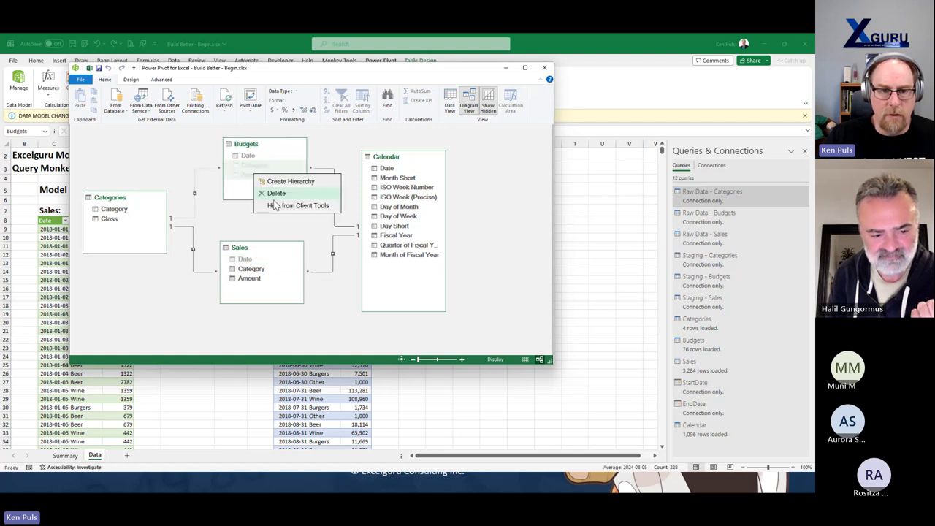
pyautogui.click(296, 200)
pyautogui.click(251, 268)
pyautogui.keyDown('ctrl'); pyautogui.click(249, 279); pyautogui.keyUp('ctrl')
pyautogui.rightClick(251, 281)
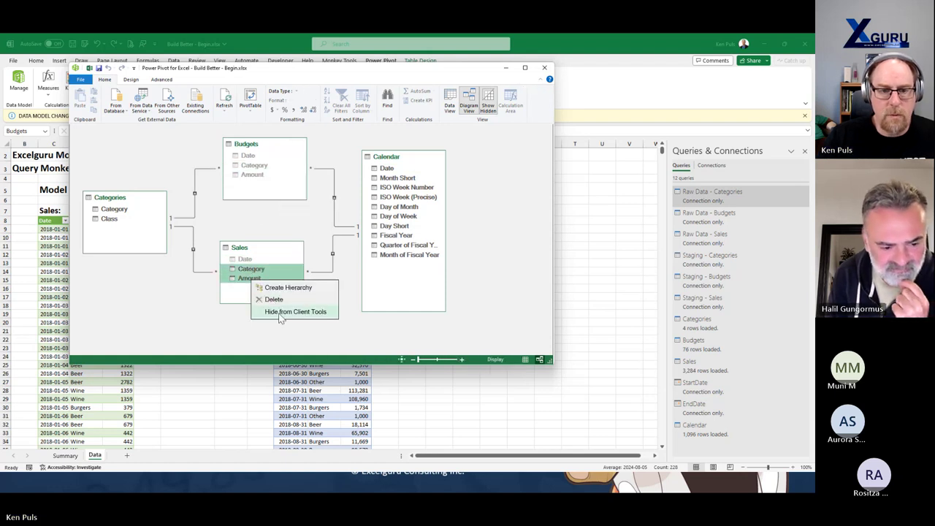
pyautogui.click(289, 310)
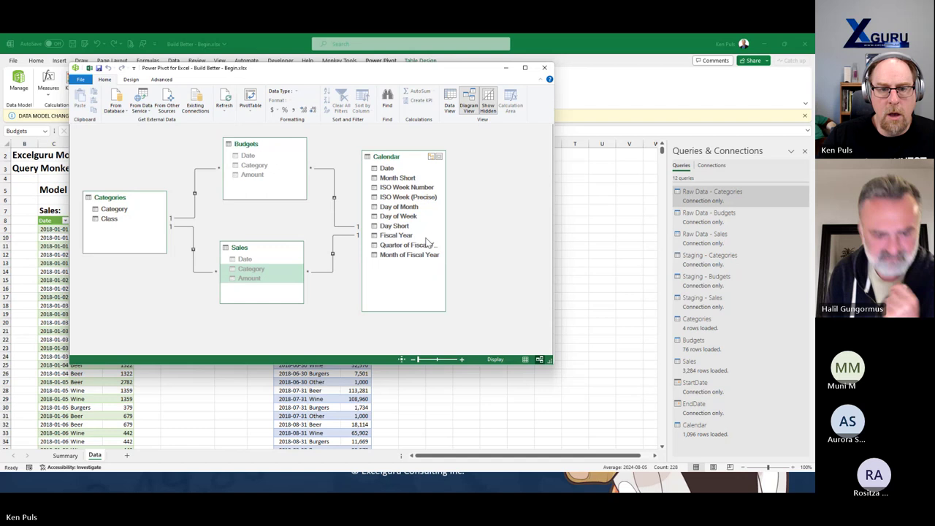
# Sort the Calendar table's Month Short column by Month of Fiscal Year
pyautogui.click(449, 102)
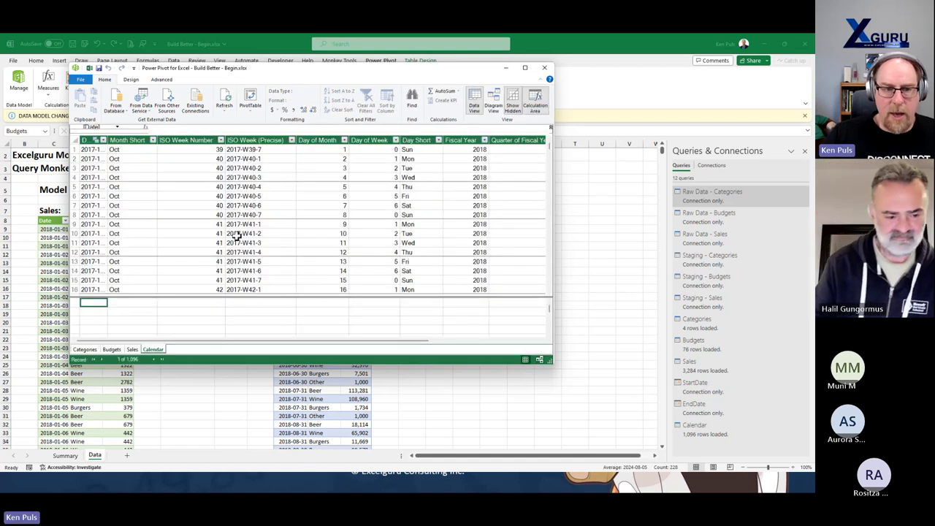
pyautogui.click(129, 140)
pyautogui.click(389, 99)
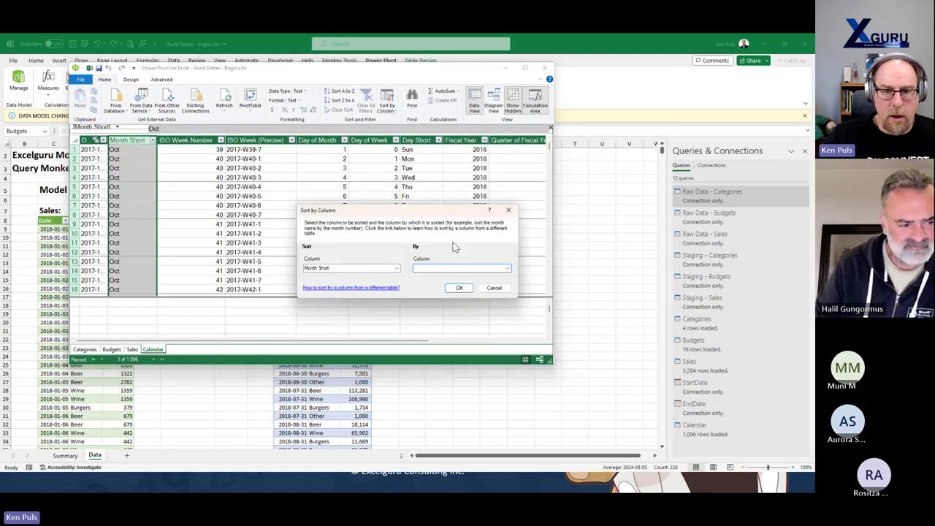
pyautogui.click(506, 268)
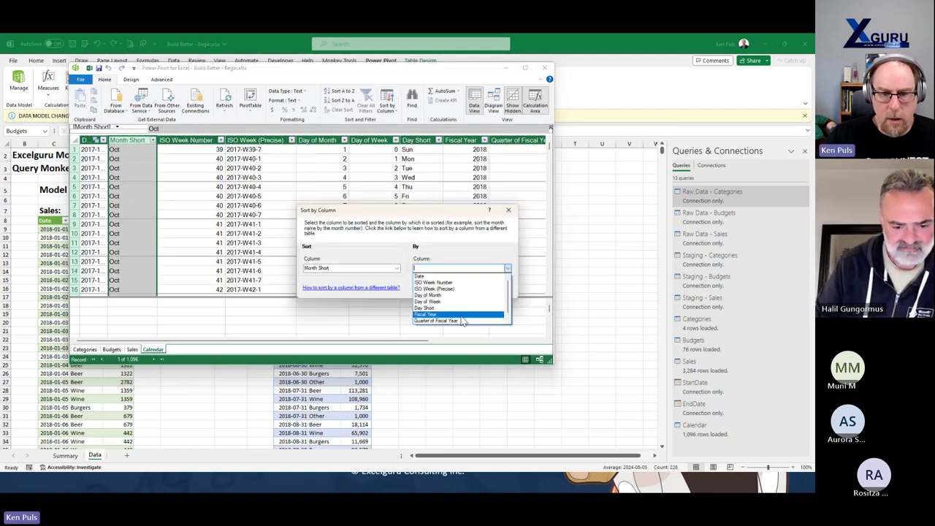
pyautogui.scroll(-1, 463, 314)
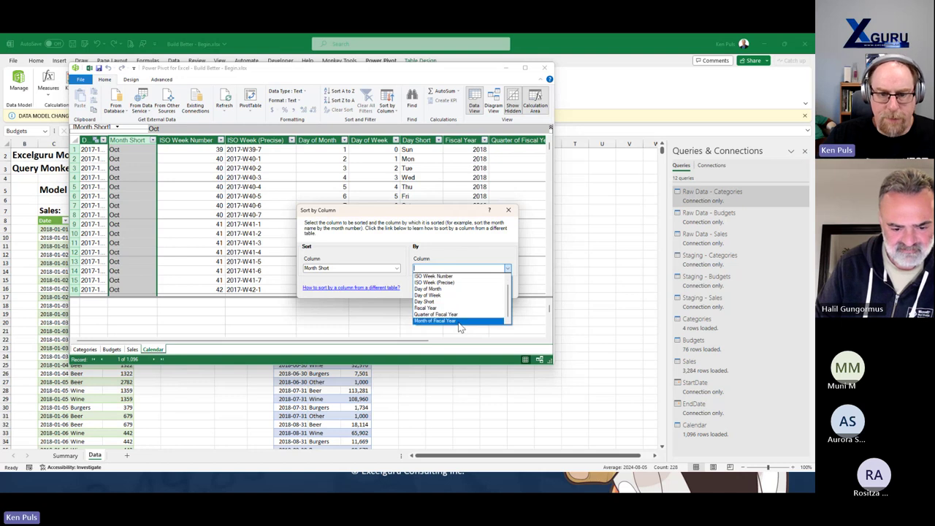
pyautogui.click(460, 321)
pyautogui.click(458, 290)
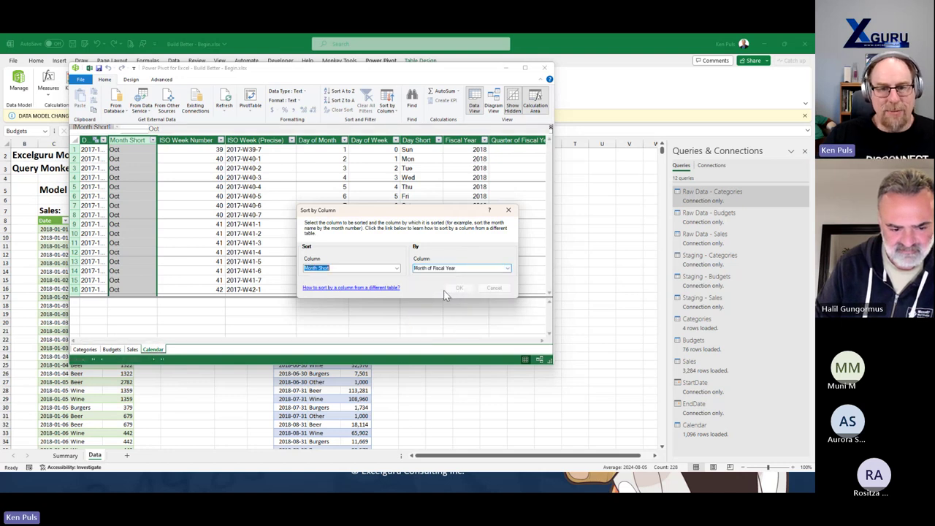
# Sort the Calendar table's Day Short column by Day of Week and close the data model window
pyautogui.click(411, 139)
pyautogui.click(388, 104)
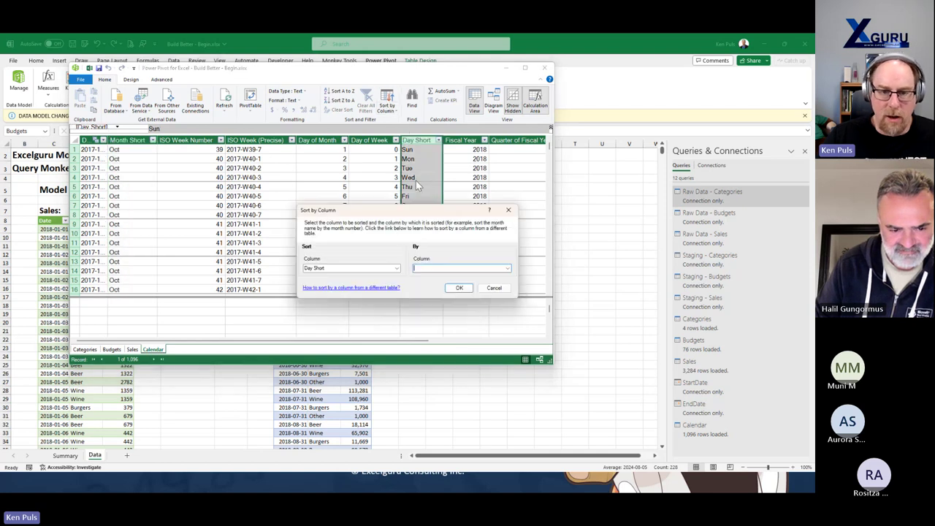
pyautogui.click(509, 268)
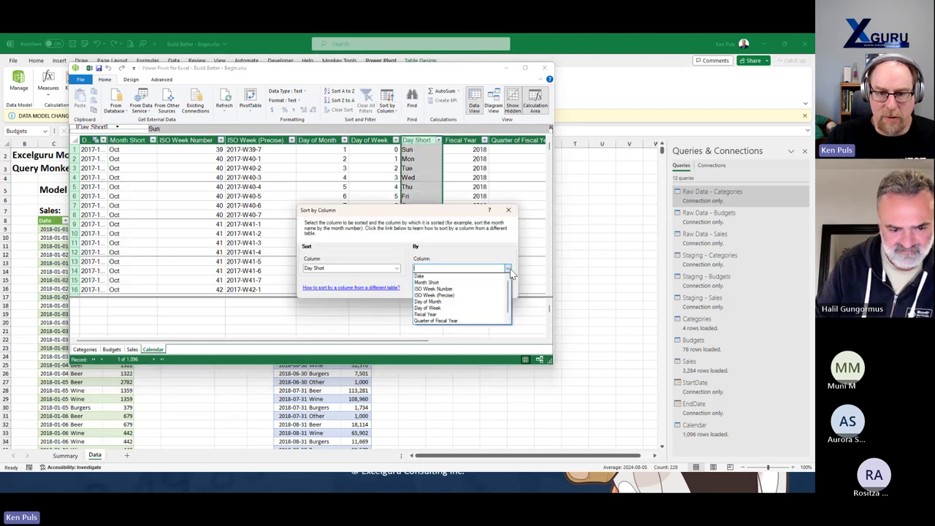
pyautogui.click(465, 308)
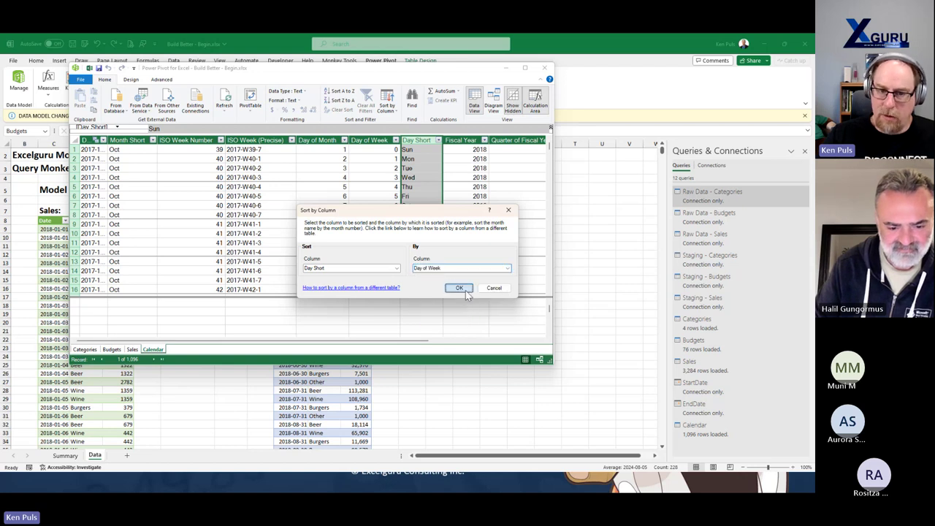
pyautogui.click(458, 287)
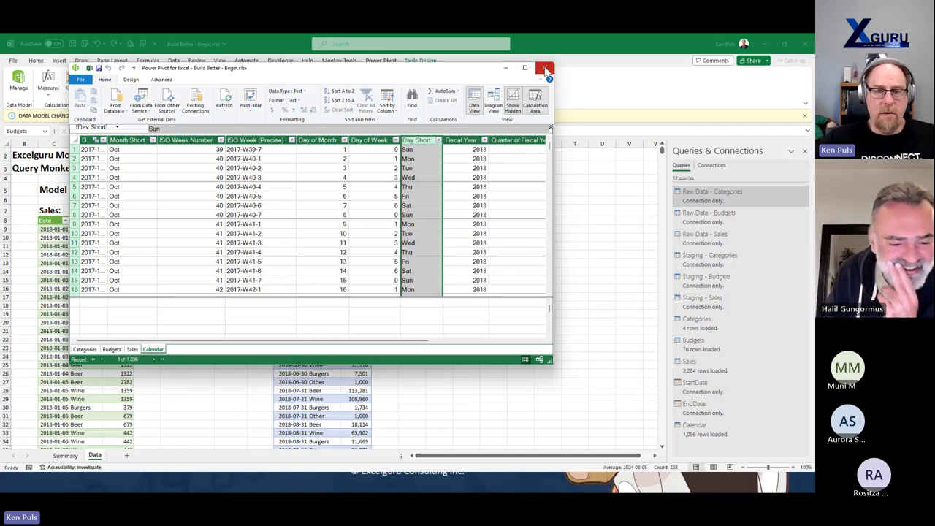
pyautogui.click(545, 71)
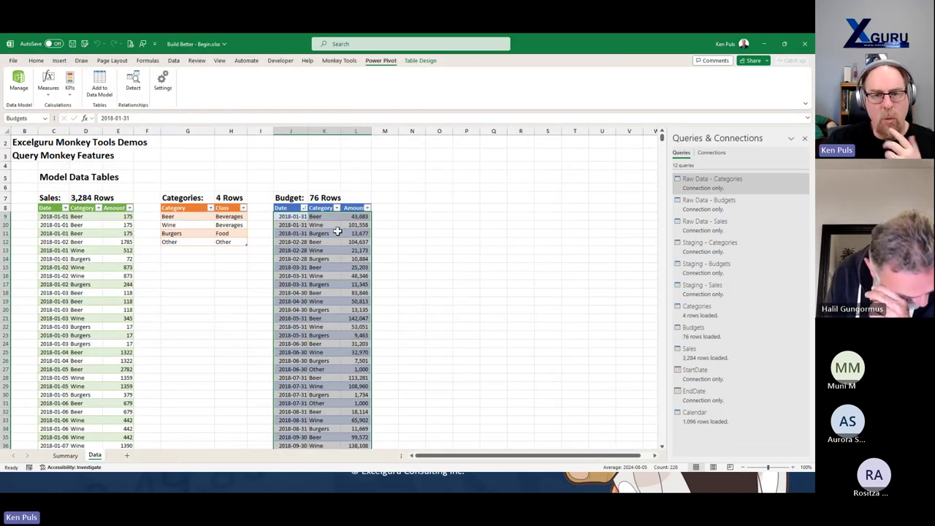
# Start a basic explicit Sum measure on the Amount column of Budgets and examine its DAX signature and measure name
pyautogui.click(348, 63)
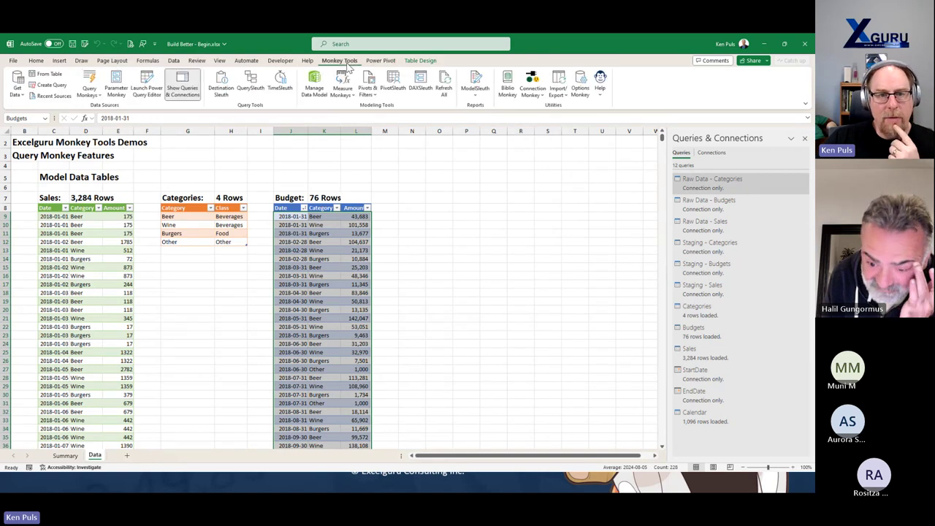
pyautogui.click(345, 104)
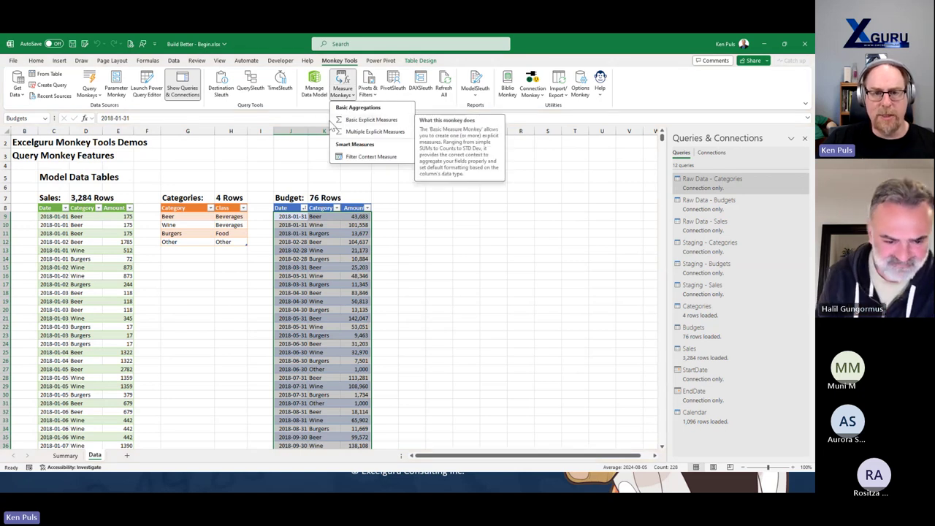
pyautogui.click(352, 121)
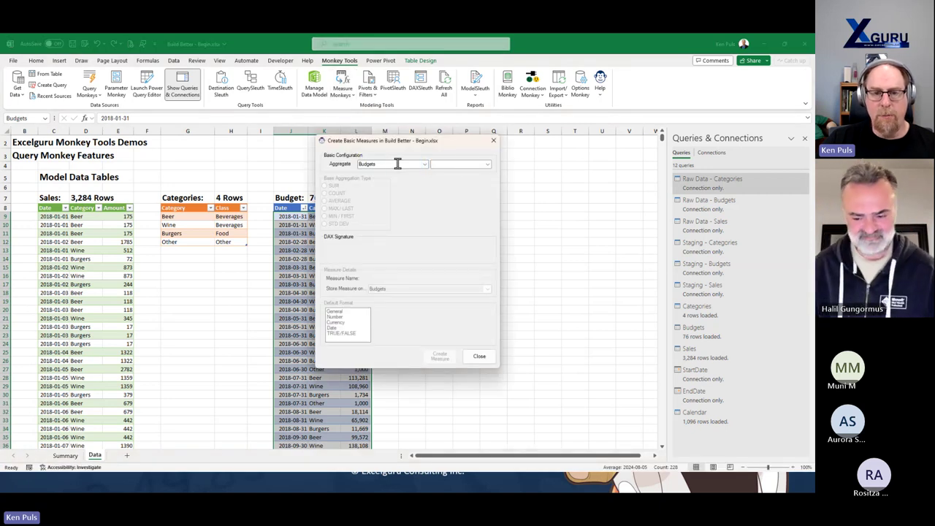
pyautogui.click(485, 163)
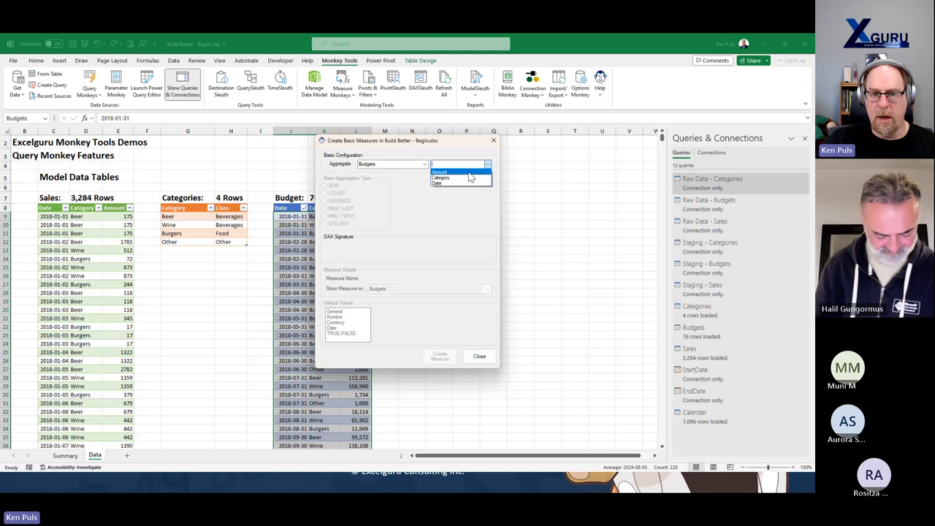
pyautogui.click(468, 173)
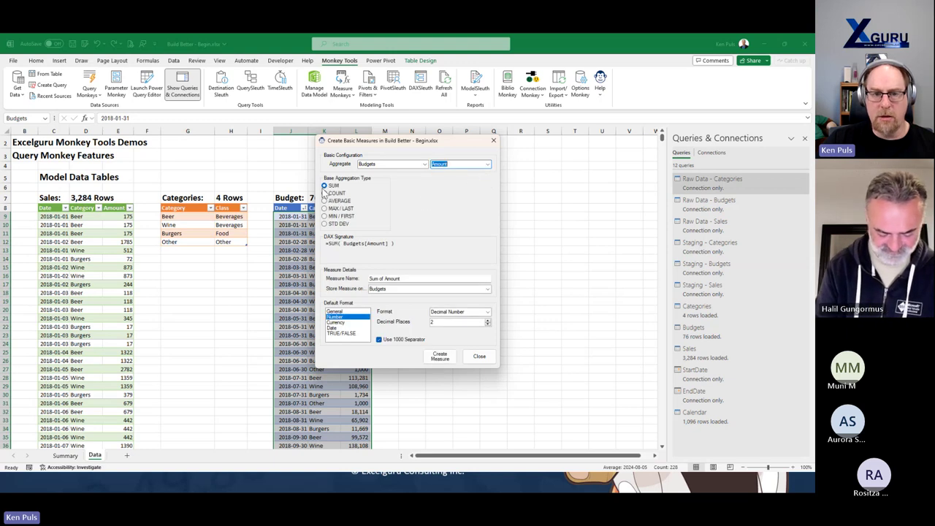
pyautogui.moveTo(326, 244); pyautogui.dragTo(392, 244)
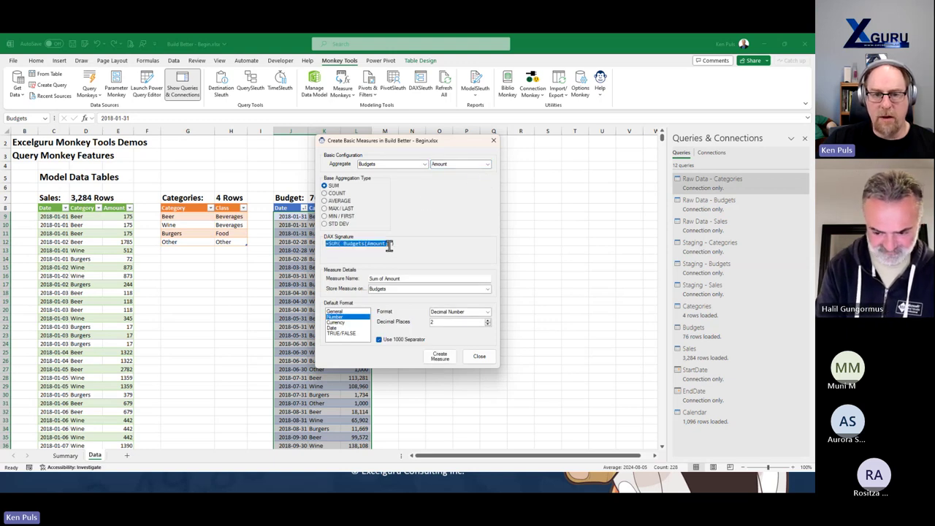
pyautogui.moveTo(405, 279); pyautogui.dragTo(368, 280)
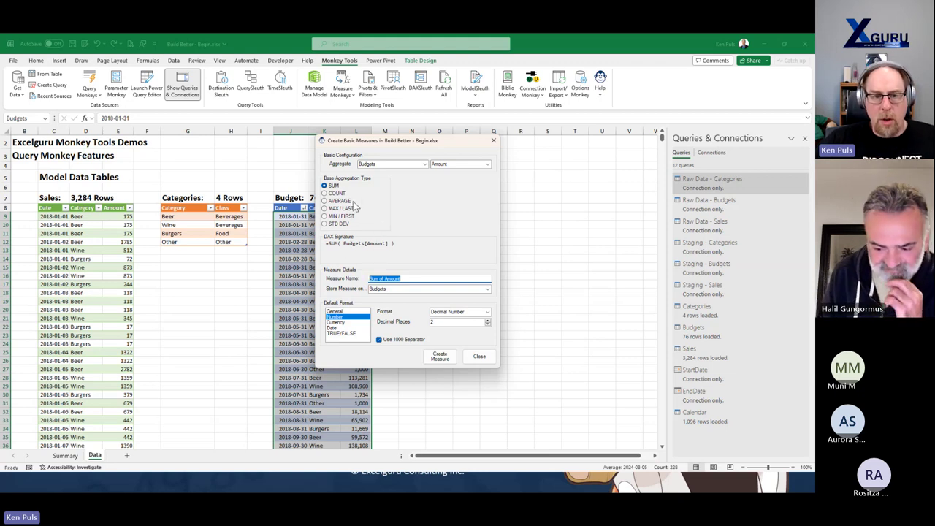
# Compare the Min / First aggregation and the Category column's options for the basic measure, and close the builder without creating a measure
pyautogui.click(325, 217)
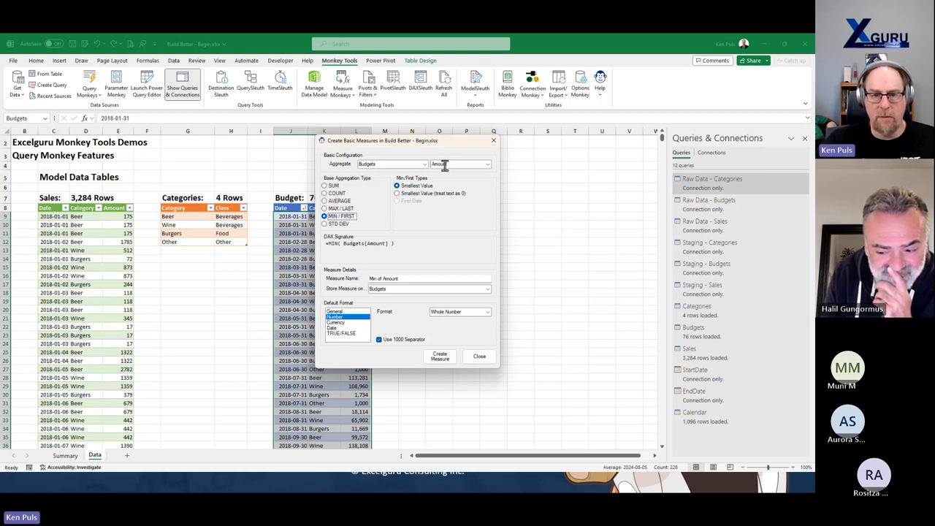
pyautogui.click(325, 186)
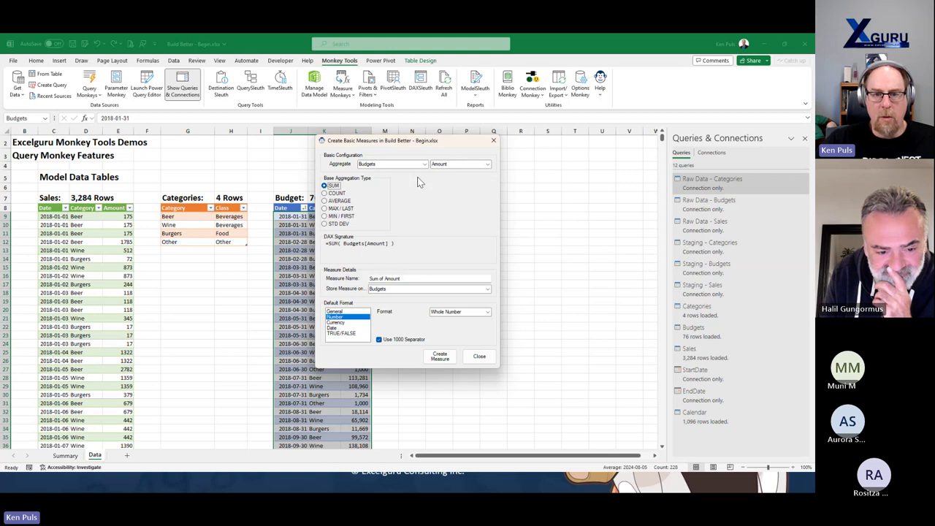
pyautogui.click(487, 167)
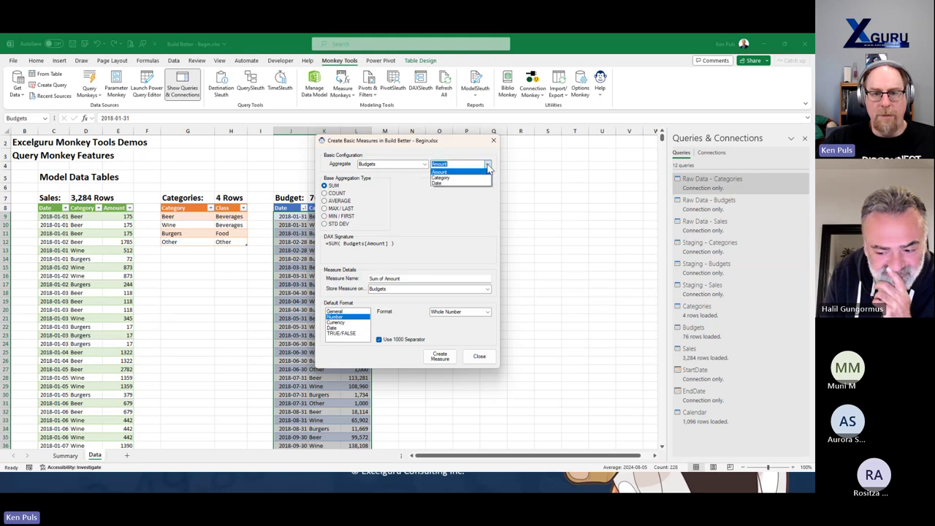
pyautogui.click(472, 178)
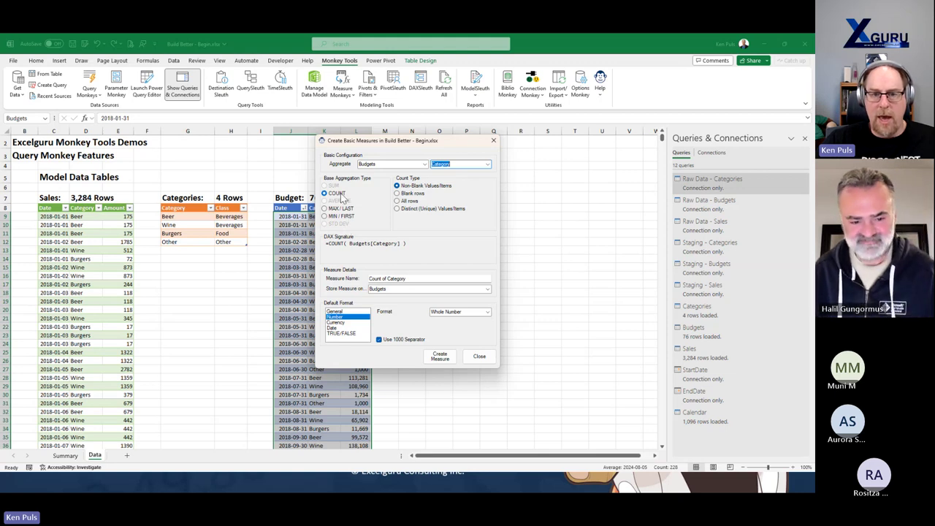
pyautogui.click(486, 165)
pyautogui.click(479, 172)
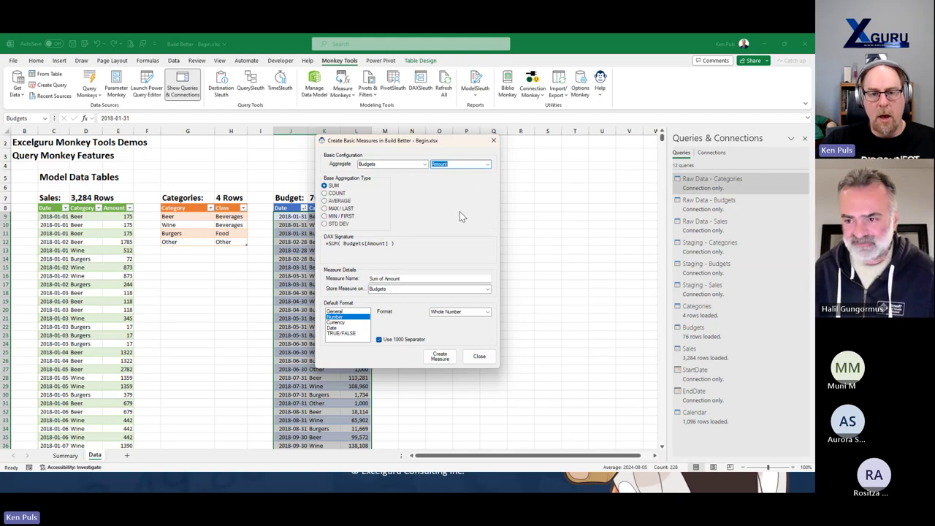
pyautogui.click(476, 357)
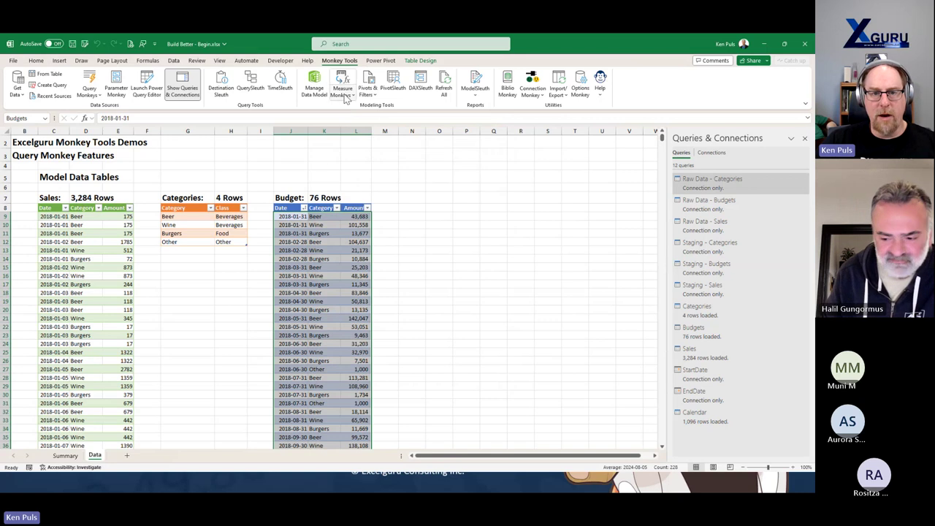
# Set up multiple explicit measures for the Budgets and Sales fact tables, naming the Amount sums Budget $ and Sales $
pyautogui.click(345, 97)
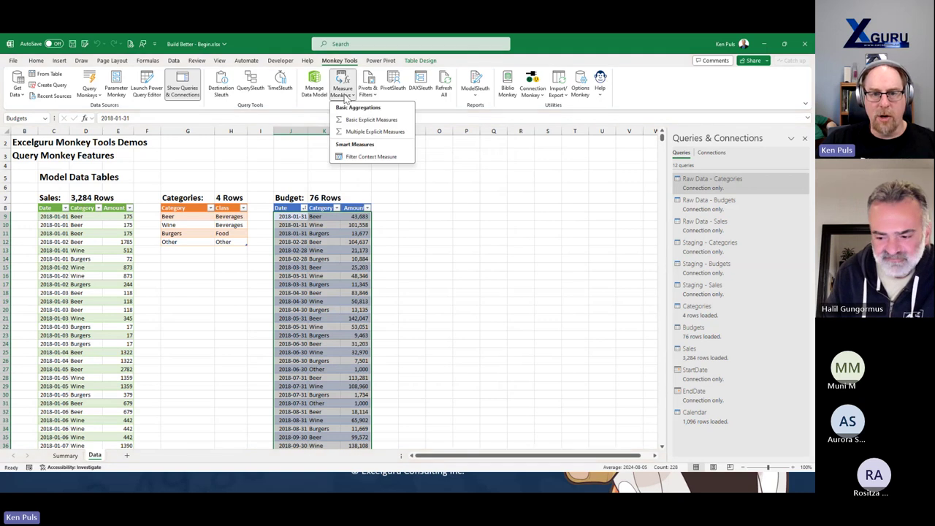
pyautogui.click(362, 135)
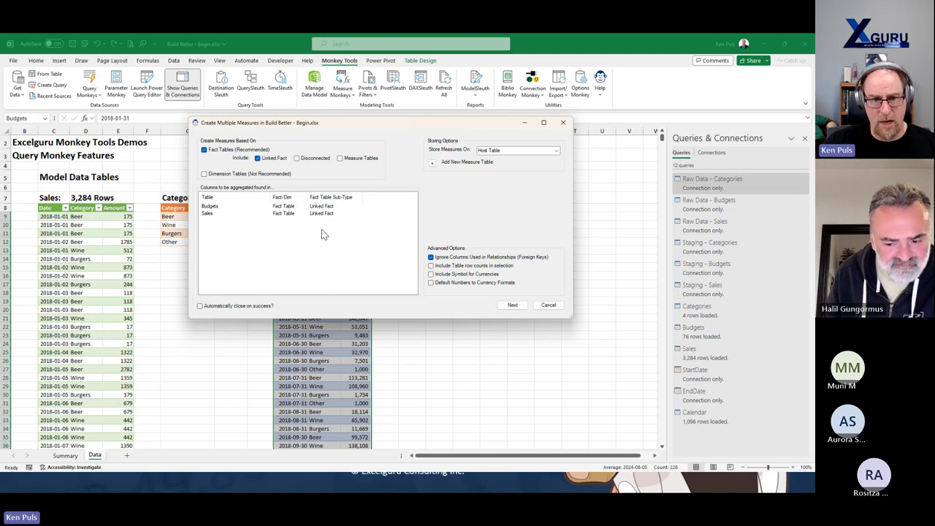
pyautogui.click(514, 305)
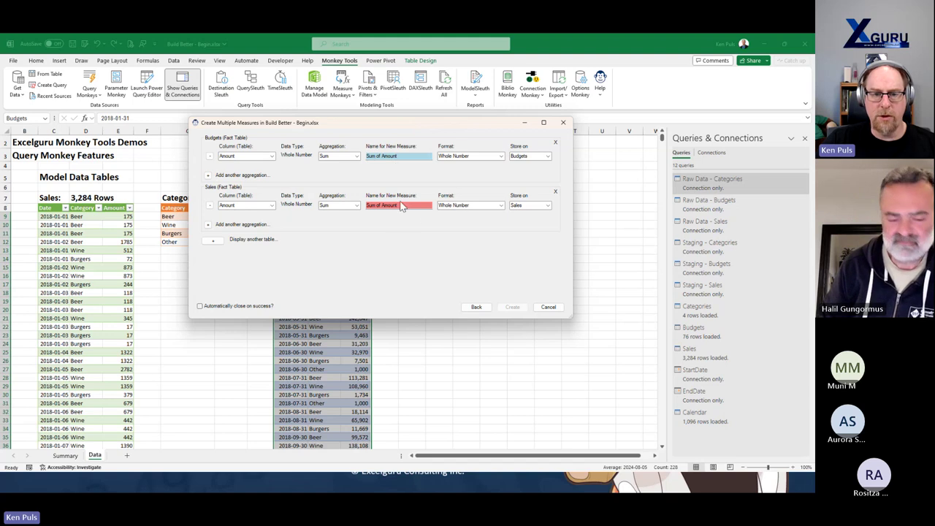
pyautogui.click(410, 154)
pyautogui.write('Budget $')
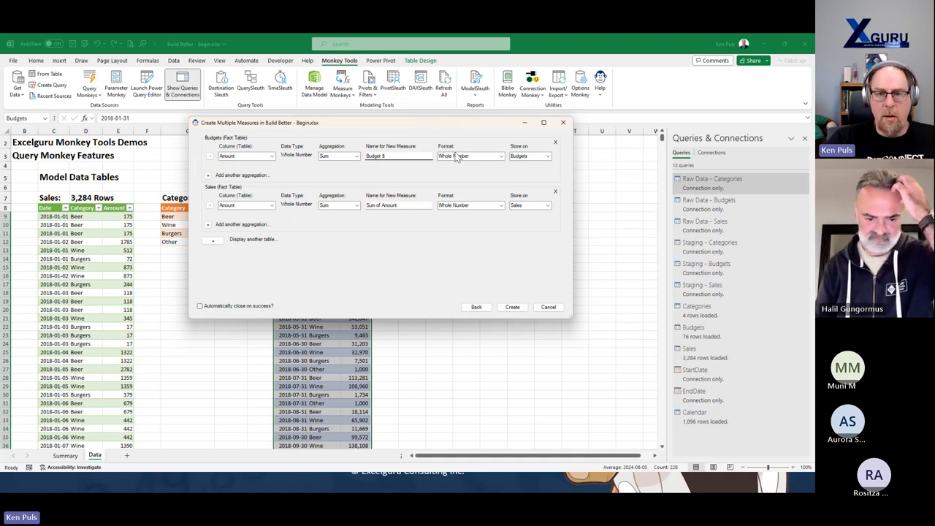
pyautogui.click(409, 206)
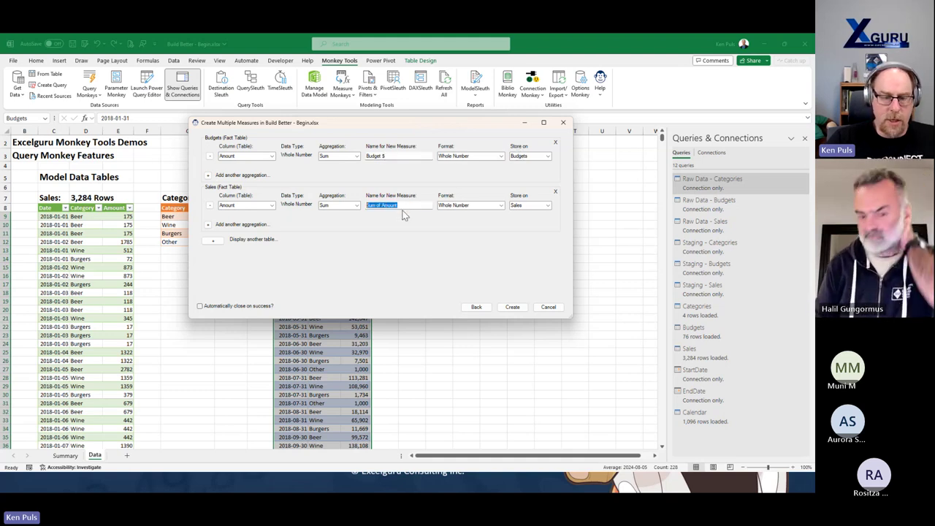
pyautogui.write('Sales')
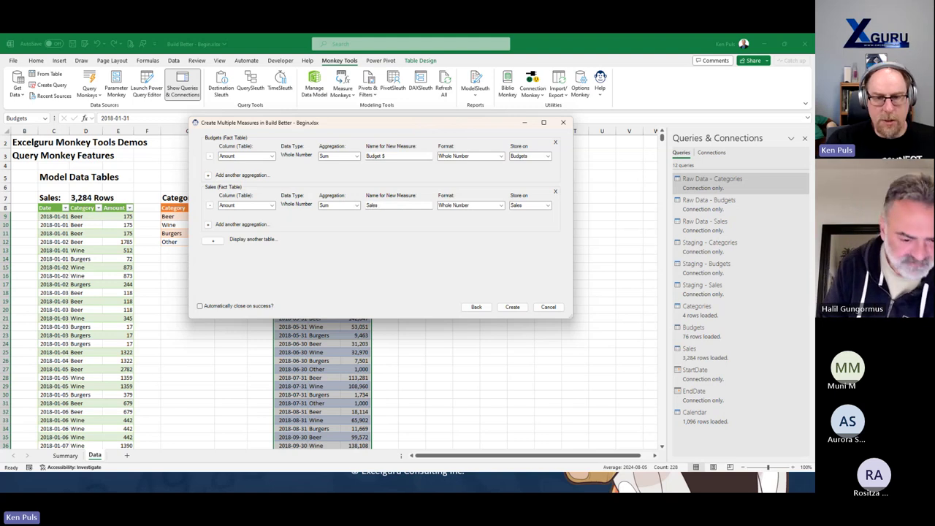
pyautogui.write(' $')
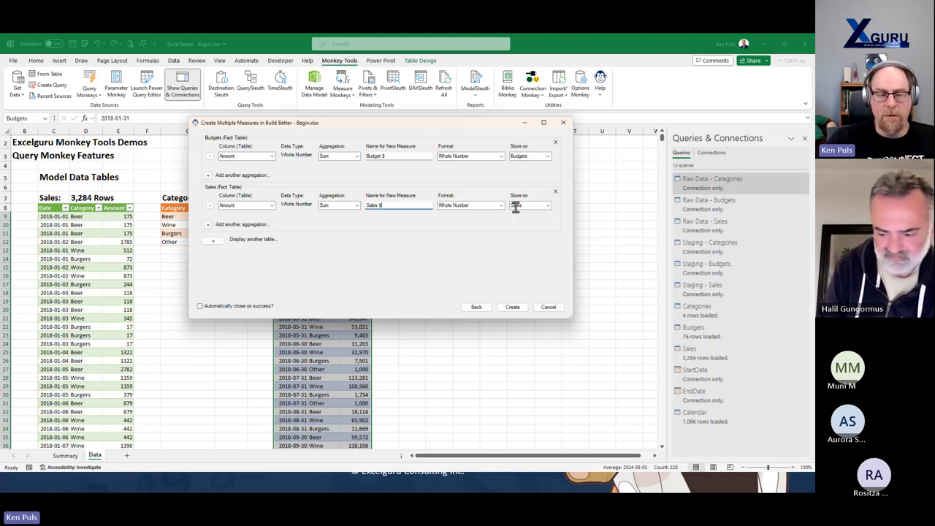
# Add a second aggregation for the Sales fact table that counts the rows of Sales, and name the measure Transactions
pyautogui.click(208, 225)
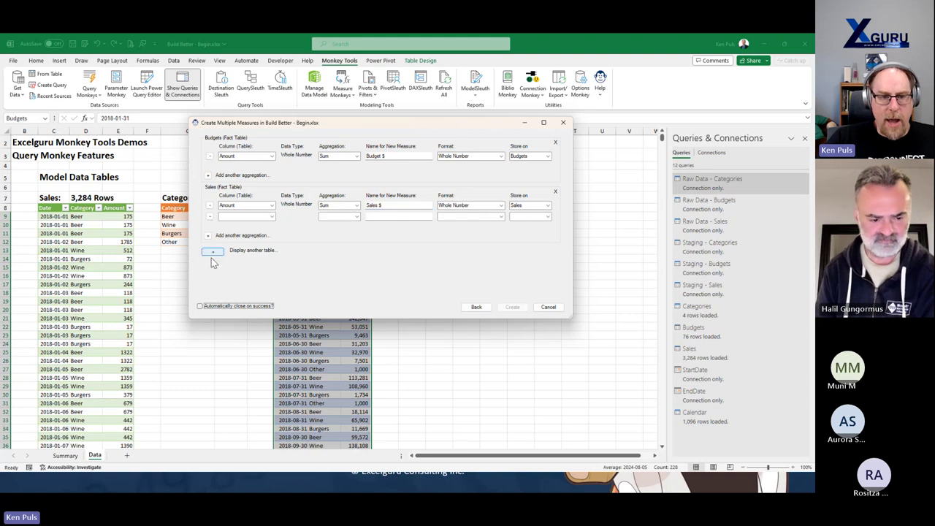
pyautogui.click(271, 217)
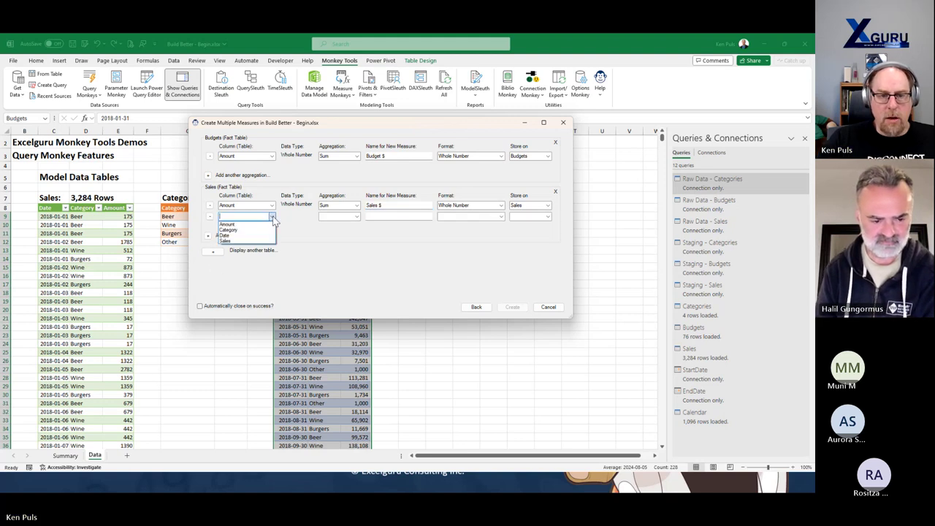
pyautogui.click(232, 241)
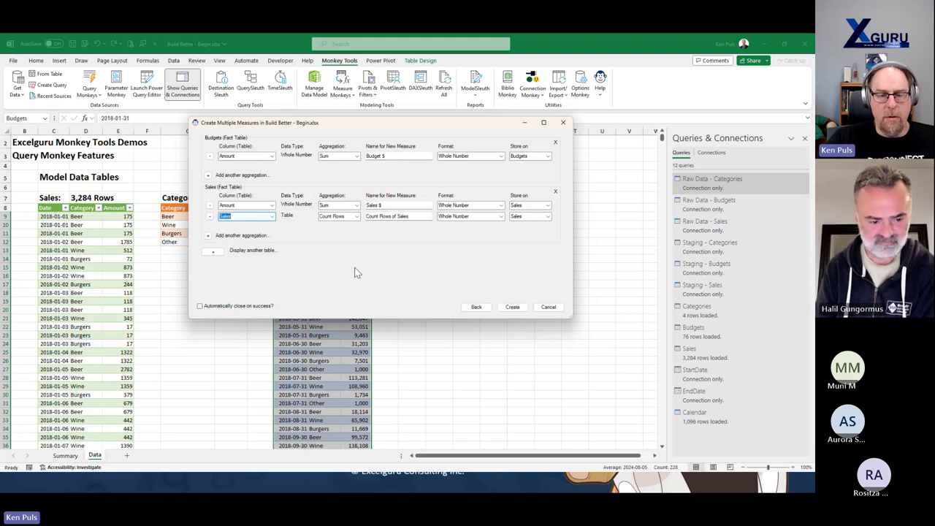
pyautogui.click(351, 216)
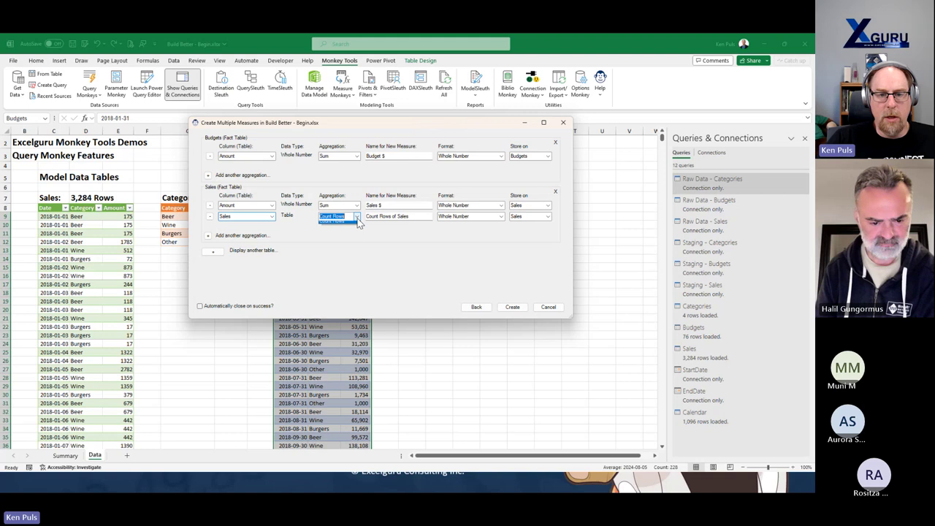
pyautogui.click(357, 206)
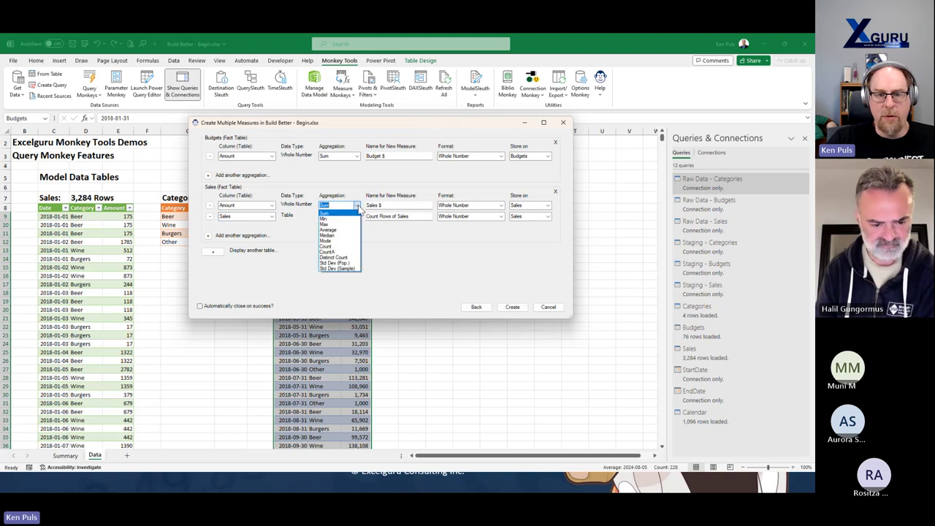
pyautogui.click(358, 209)
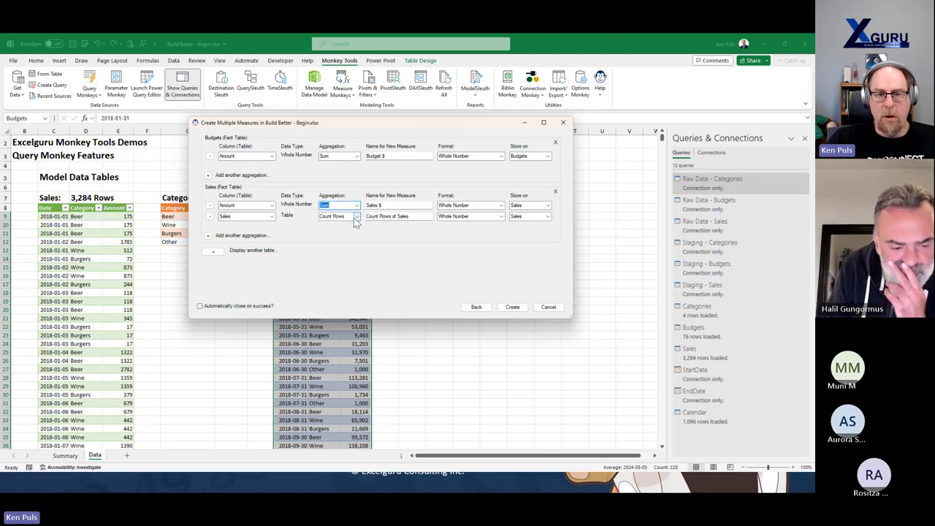
pyautogui.moveTo(413, 217); pyautogui.dragTo(313, 217)
pyautogui.write('T')
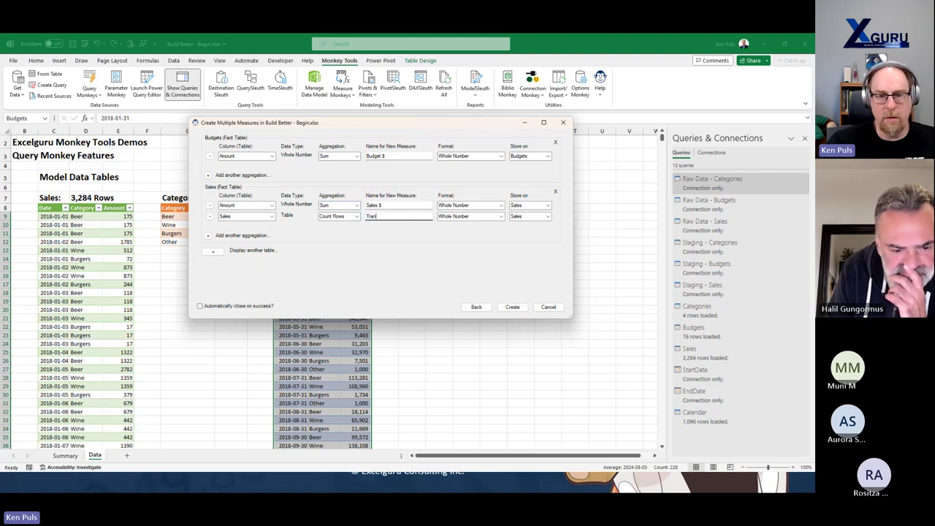
pyautogui.write('ransactions')
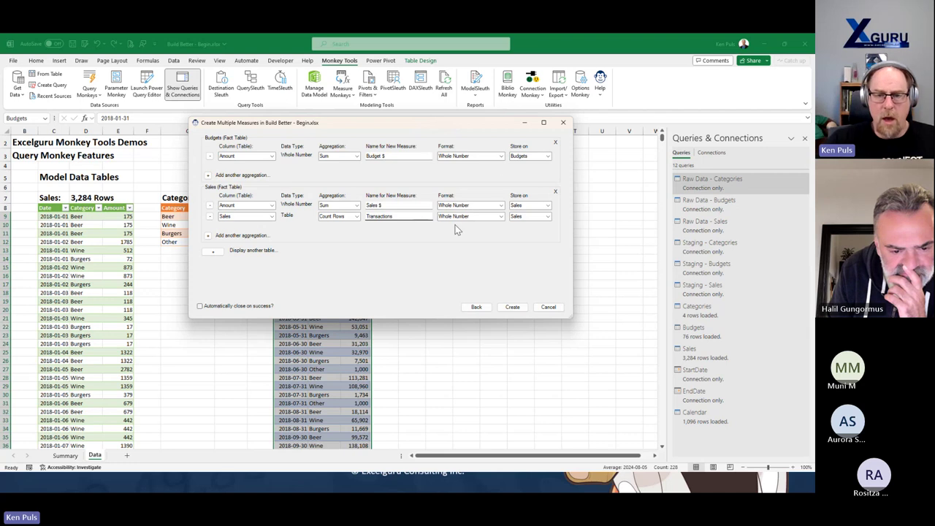
# Format Budget $ and Sales $ as Currency ( 1,234) without the dollar sign and create the multiple measures
pyautogui.click(501, 156)
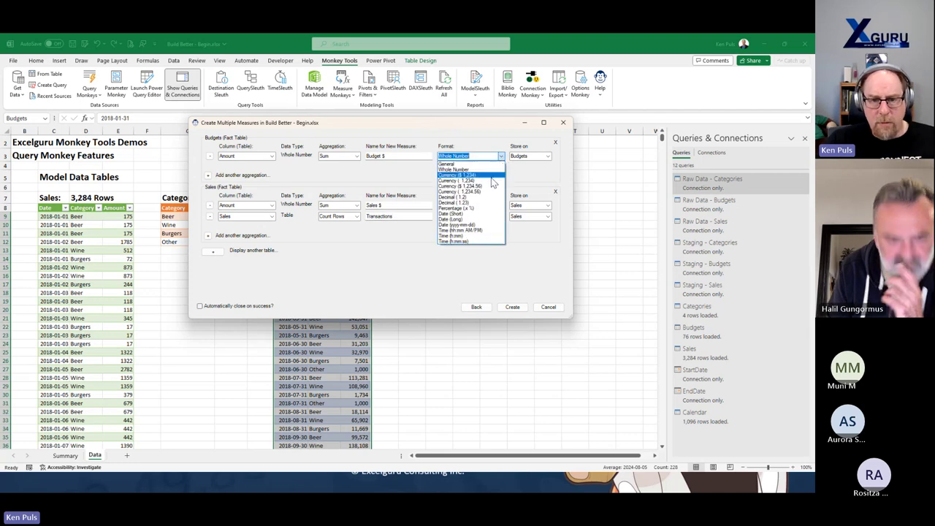
pyautogui.click(492, 182)
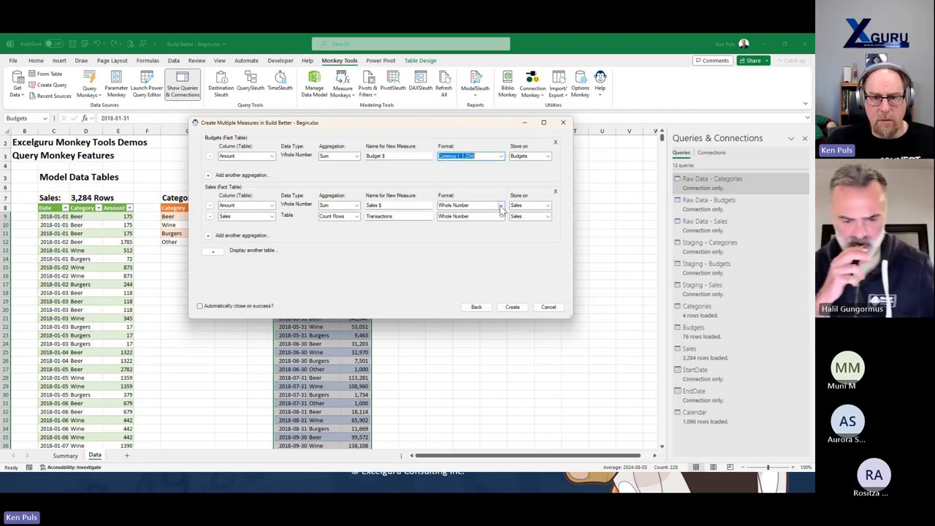
pyautogui.click(501, 205)
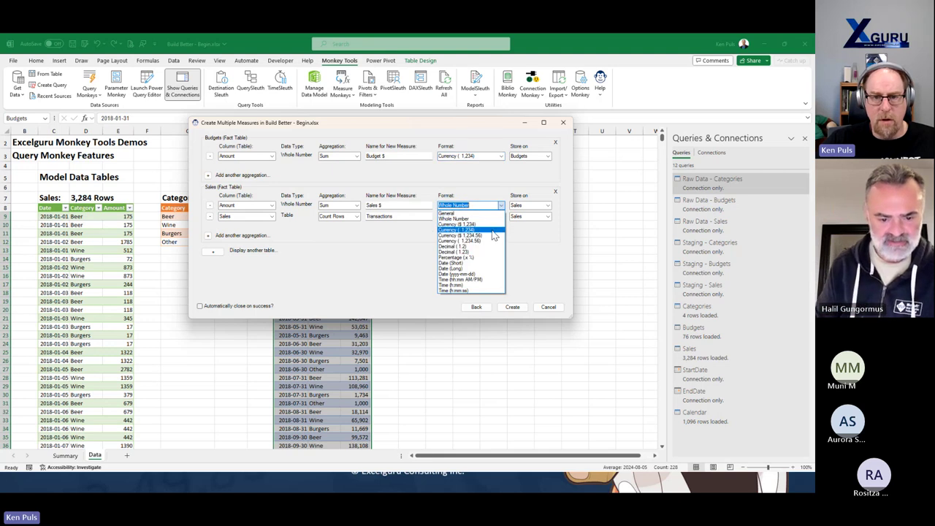
pyautogui.click(493, 230)
pyautogui.click(513, 306)
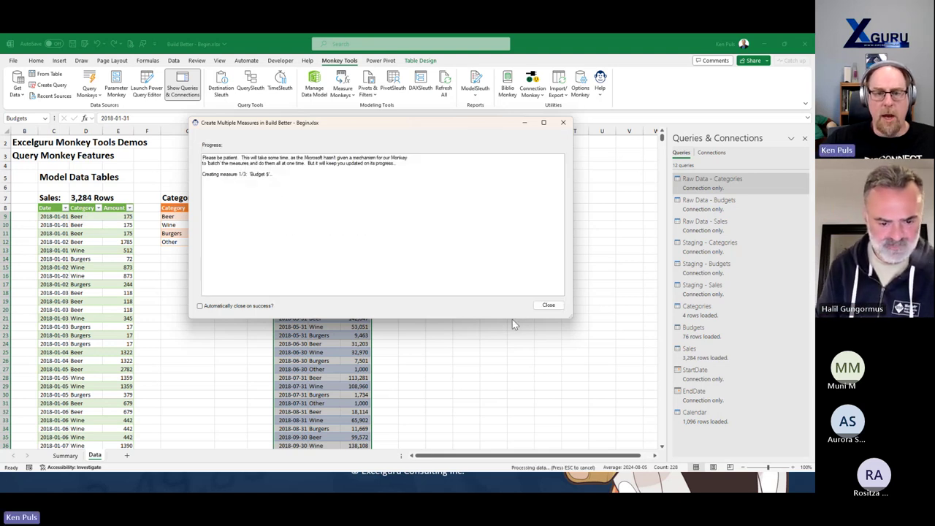
pyautogui.click(546, 305)
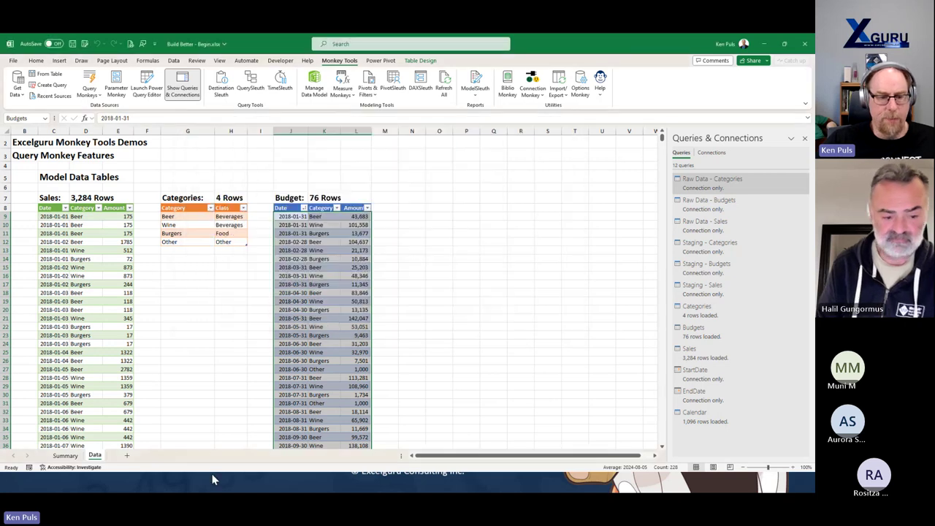
# Add a new worksheet and insert a PivotTable from the data model at cell C6
pyautogui.click(156, 455)
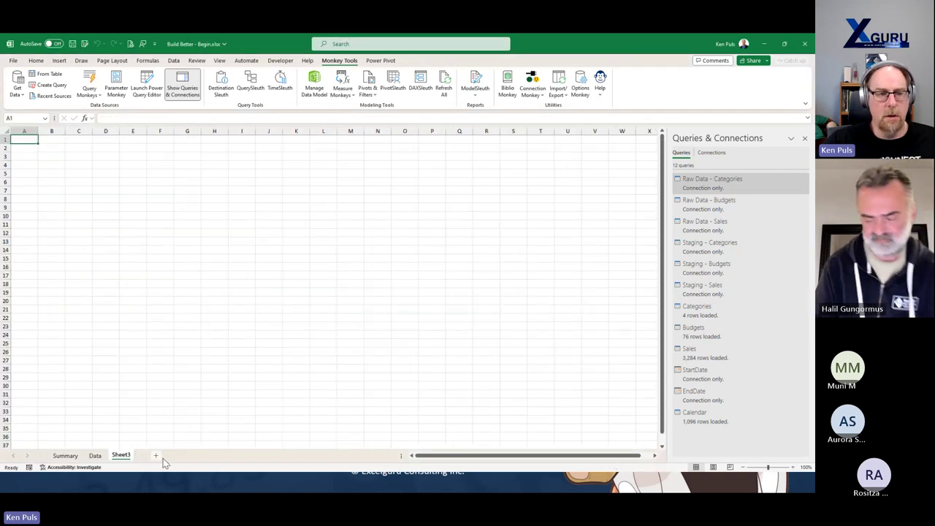
pyautogui.click(79, 184)
pyautogui.click(371, 91)
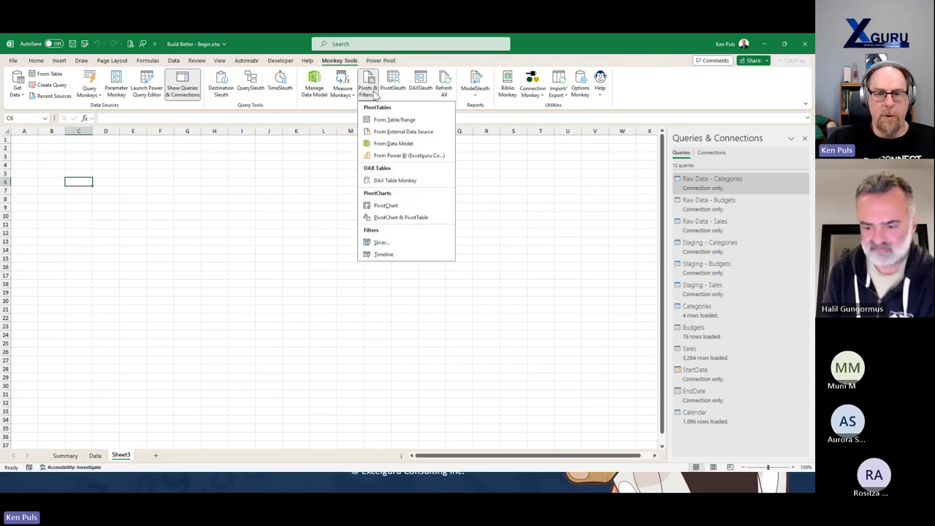
pyautogui.click(394, 144)
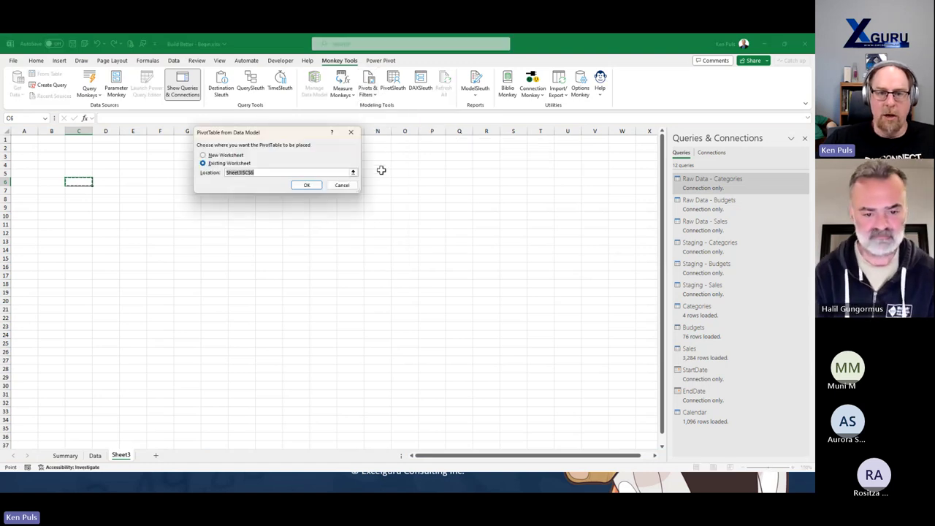
pyautogui.click(307, 185)
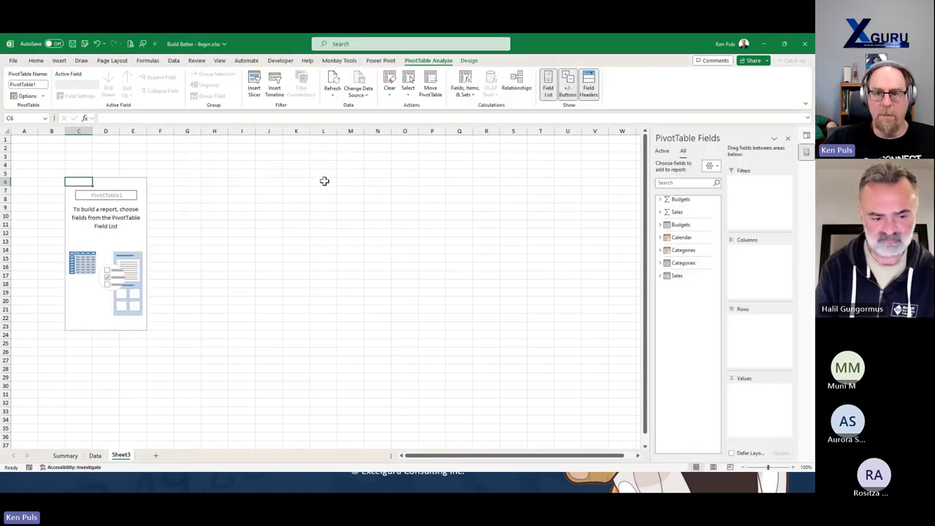
# Add the explicit Sales $ and Budget $ measures to the PivotTable's values
pyautogui.click(661, 211)
pyautogui.click(673, 219)
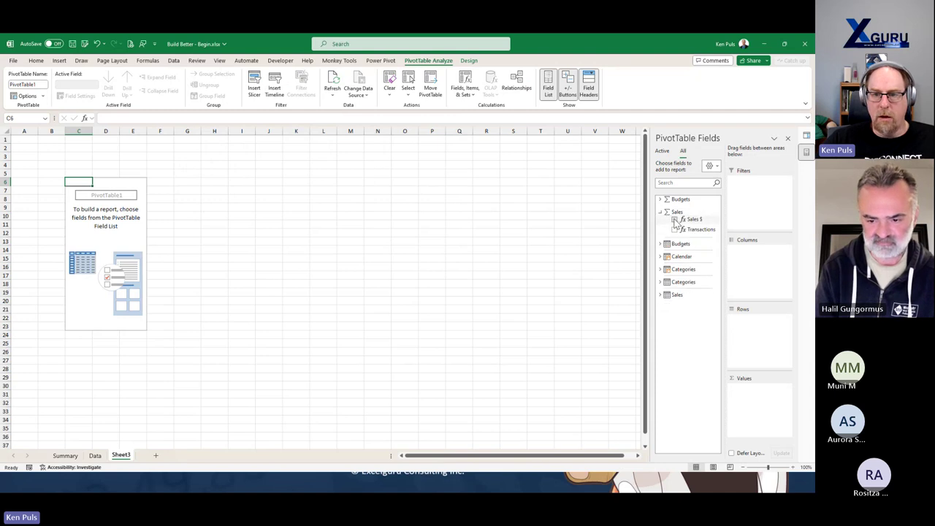
pyautogui.click(674, 200)
pyautogui.click(673, 206)
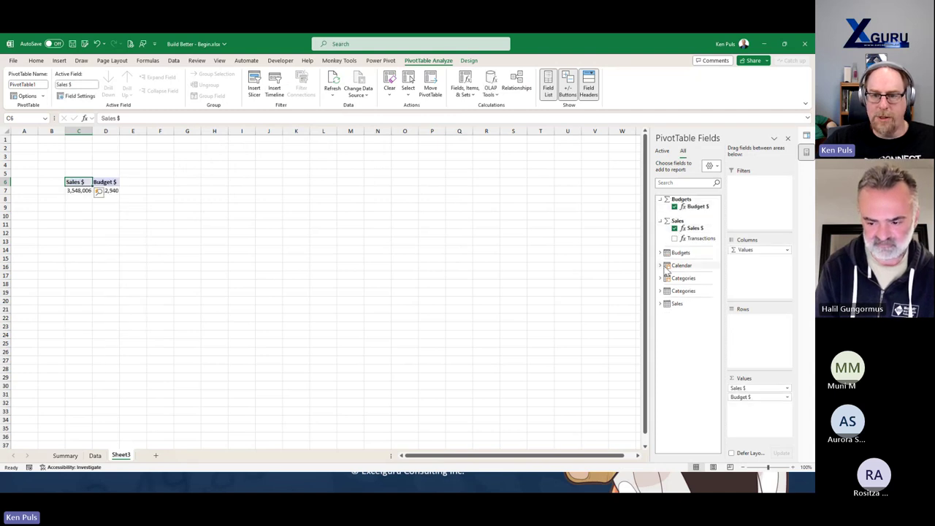
# Place Calendar's Month Short in the PivotTable's rows and Categories' Class in its columns
pyautogui.click(661, 265)
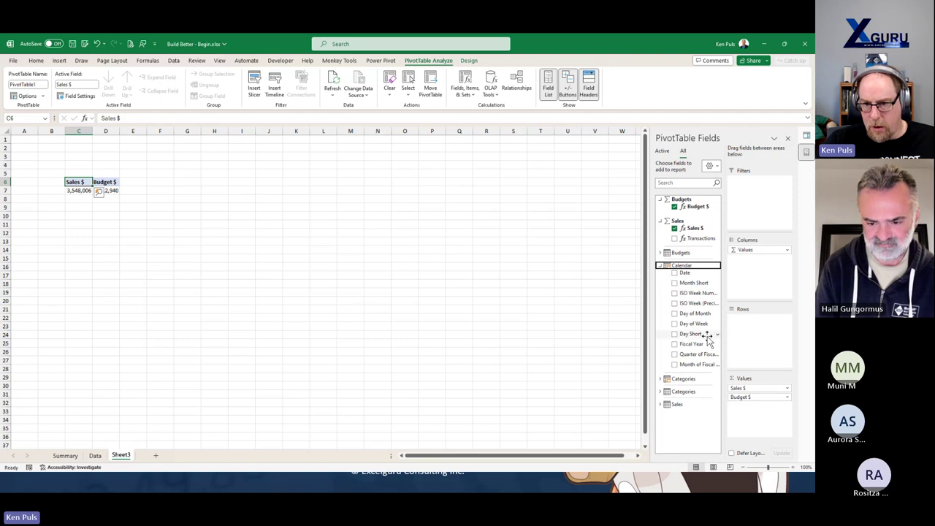
pyautogui.moveTo(694, 282); pyautogui.dragTo(742, 332)
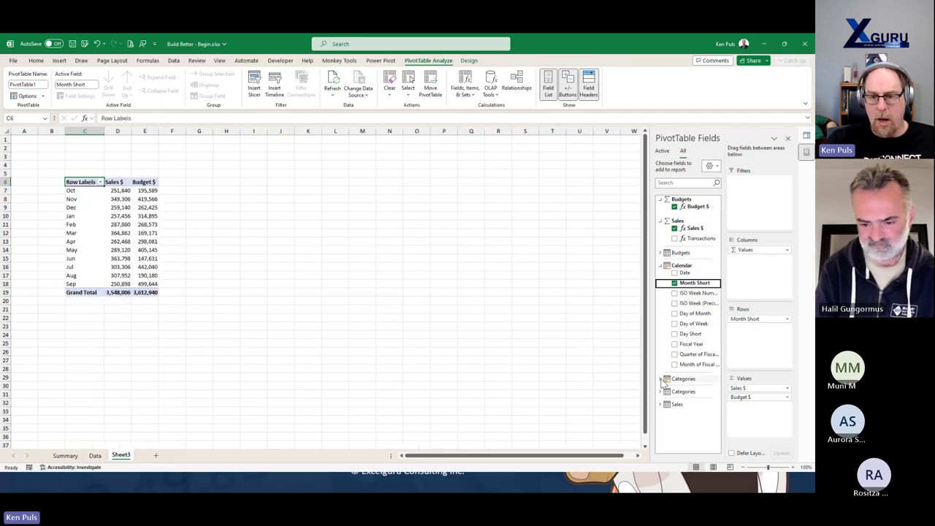
pyautogui.click(691, 379)
pyautogui.moveTo(688, 400); pyautogui.dragTo(769, 253)
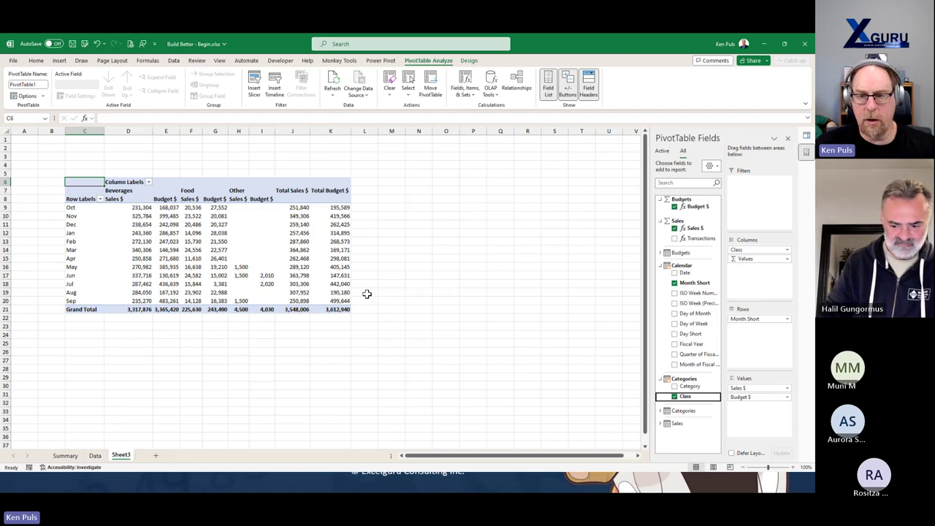
pyautogui.click(647, 98)
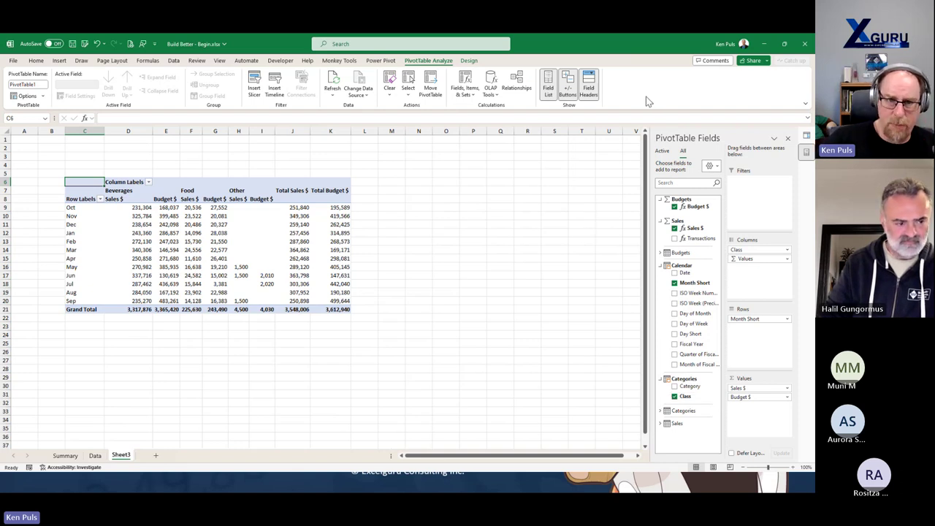
# Create an empty table named _Measures in the data model with Measure Table Monkey
pyautogui.click(347, 61)
pyautogui.click(89, 94)
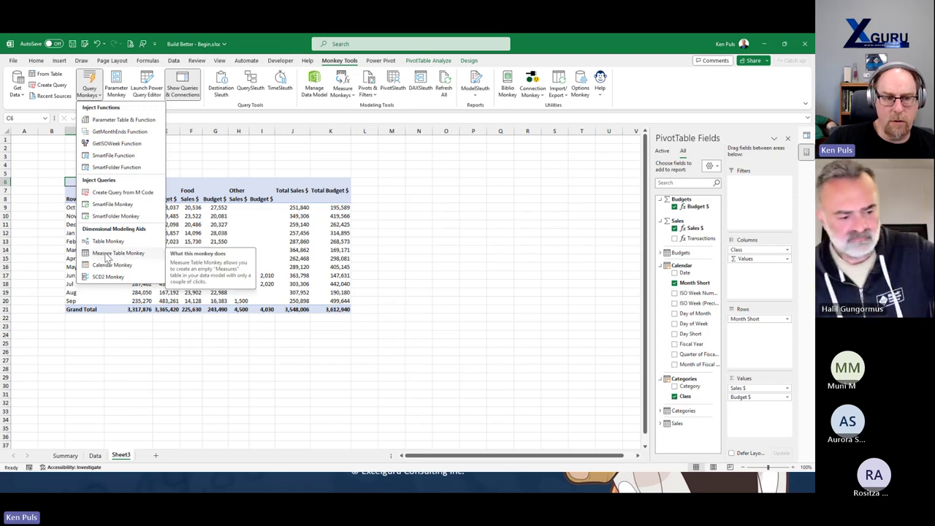
pyautogui.click(103, 255)
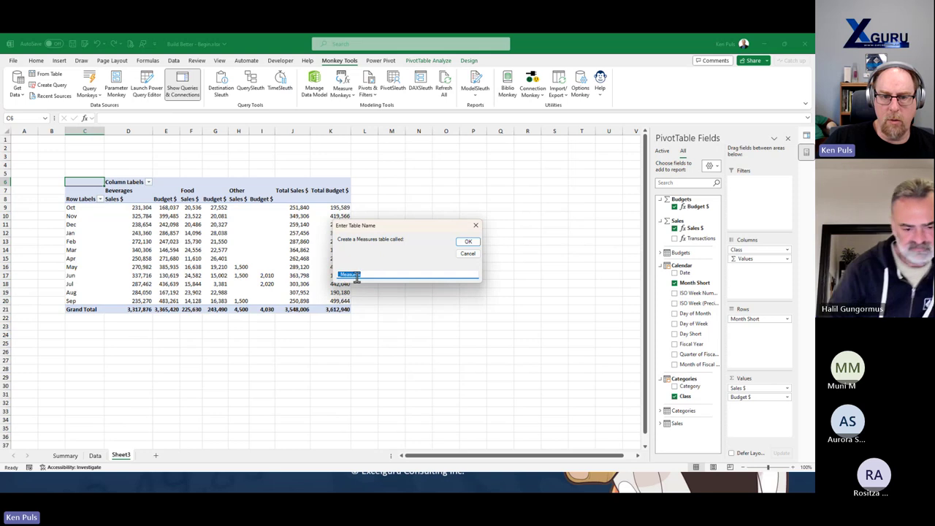
pyautogui.click(471, 243)
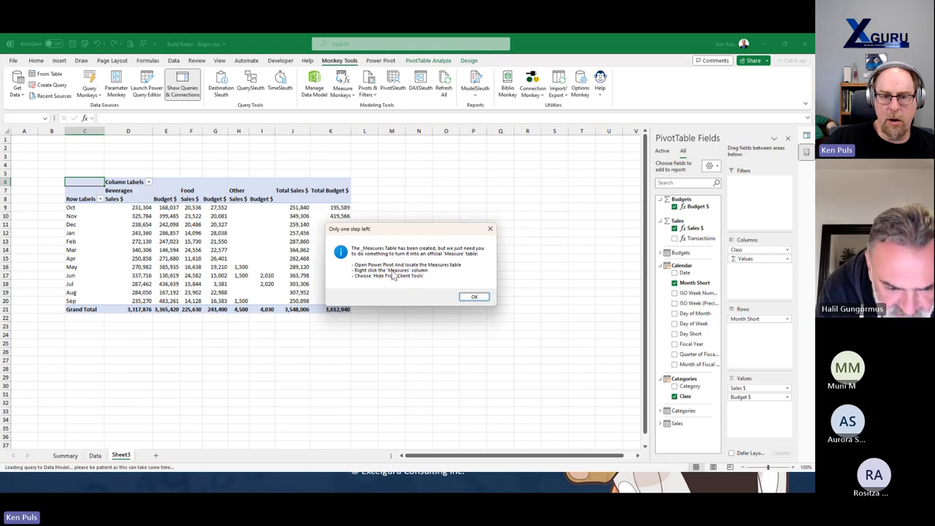
pyautogui.click(474, 296)
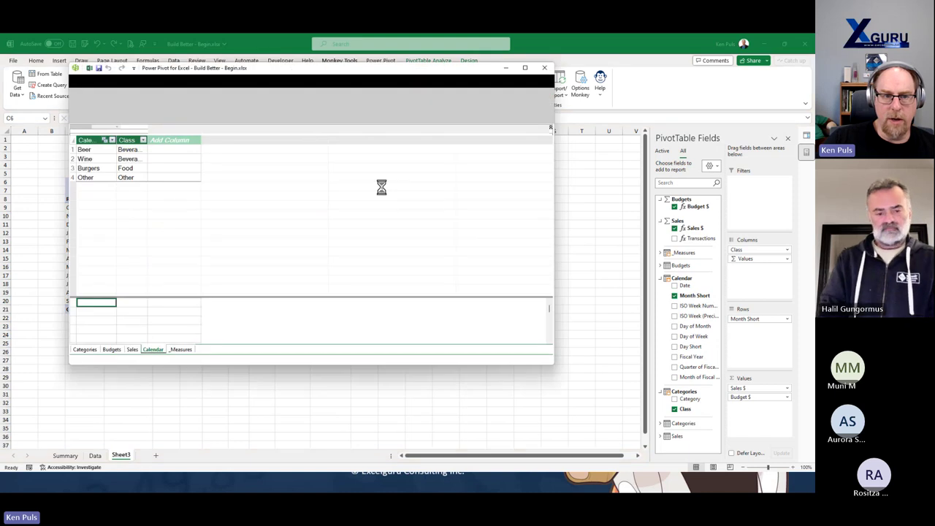
# Hide the Measures column of the _Measures table from client tools in the Power Pivot diagram and close the window
pyautogui.click(492, 108)
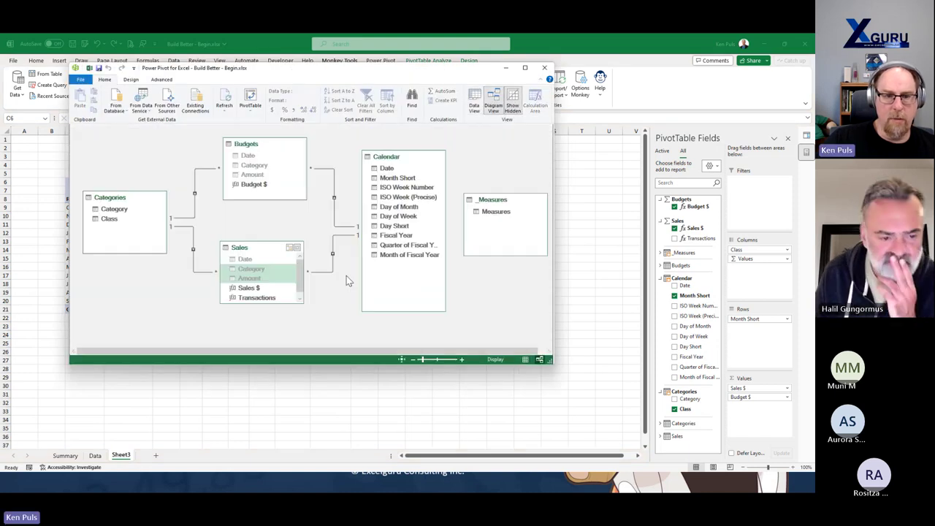
pyautogui.click(482, 211)
pyautogui.rightClick(484, 211)
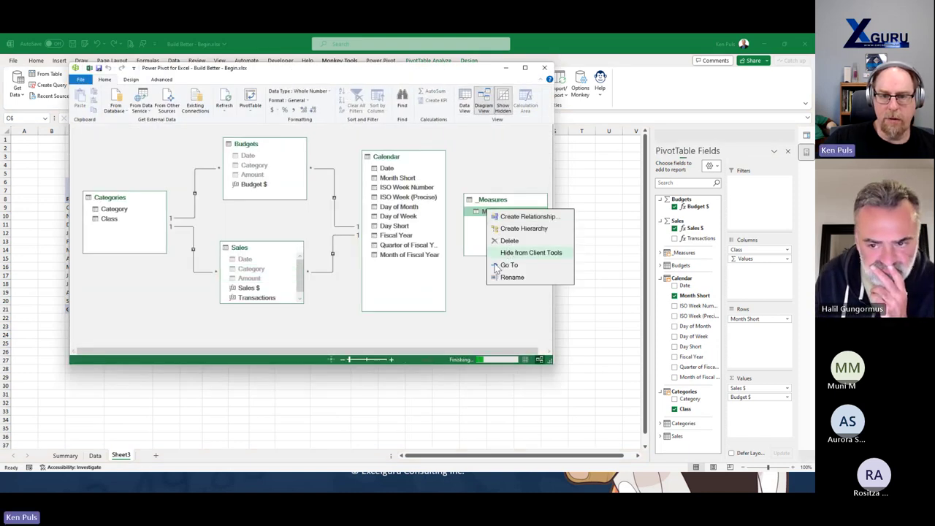
pyautogui.click(508, 253)
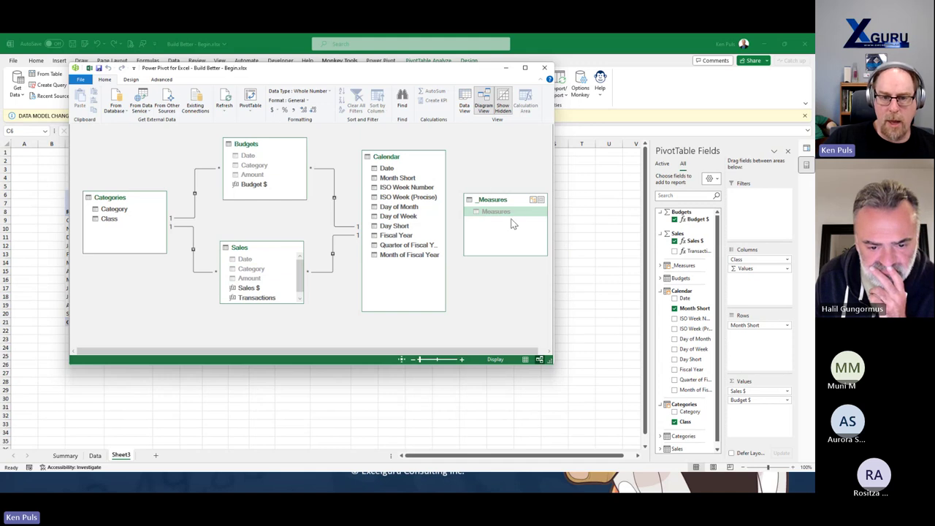
pyautogui.click(544, 69)
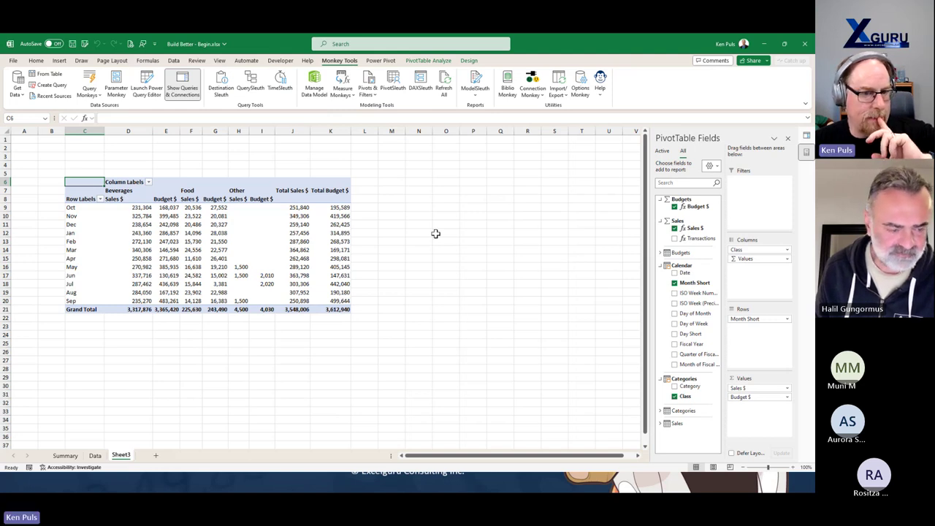
# Remove Class from the PivotTable's columns and place Fiscal Year above Month Short in the rows
pyautogui.click(219, 233)
pyautogui.moveTo(759, 250); pyautogui.dragTo(707, 257)
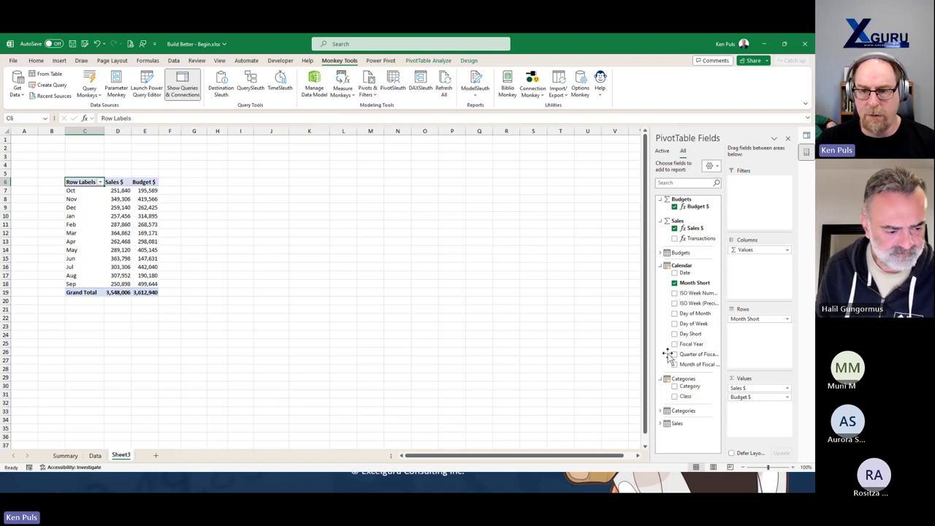
pyautogui.moveTo(690, 345); pyautogui.dragTo(751, 316)
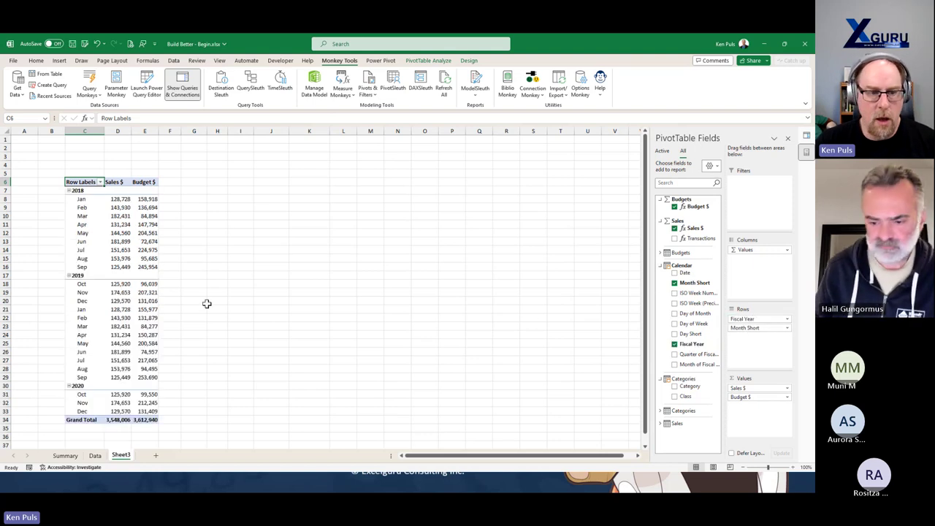
# Examine the months and their Sales $ and Budget $ values under fiscal years 2018 and 2019
pyautogui.click(87, 199)
pyautogui.moveTo(87, 199); pyautogui.dragTo(138, 264)
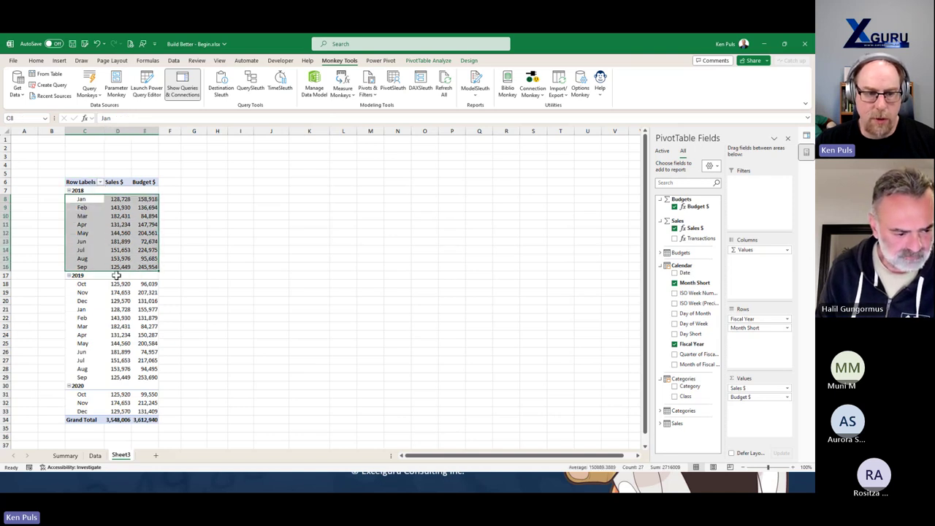
pyautogui.moveTo(81, 284); pyautogui.dragTo(141, 377)
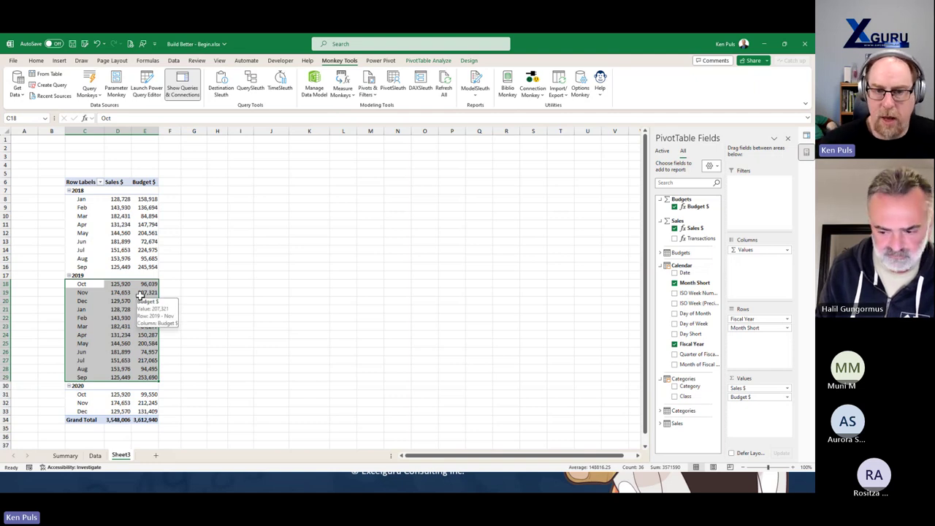
# Open the Biblio Monkey library, choose the MTD x Months Prior measure from Time Intel Patterns and start injecting it into the model
pyautogui.click(121, 208)
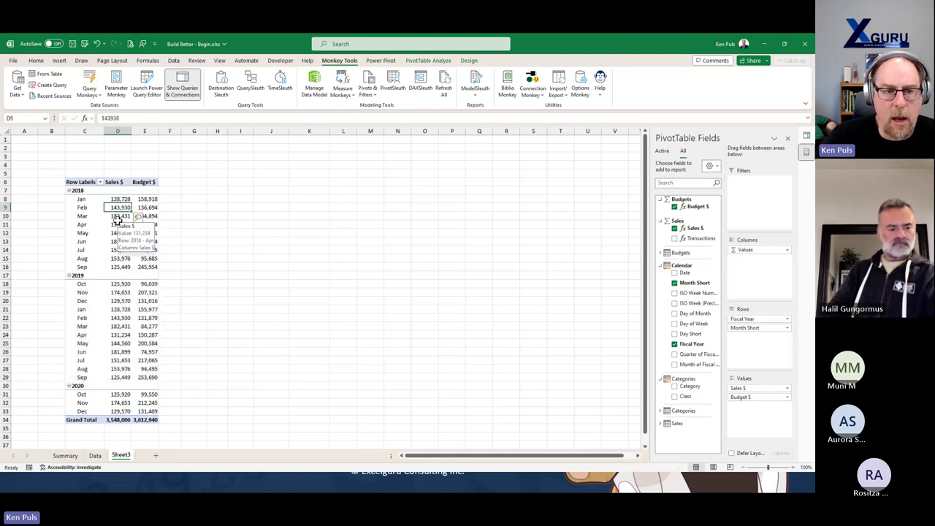
pyautogui.click(509, 86)
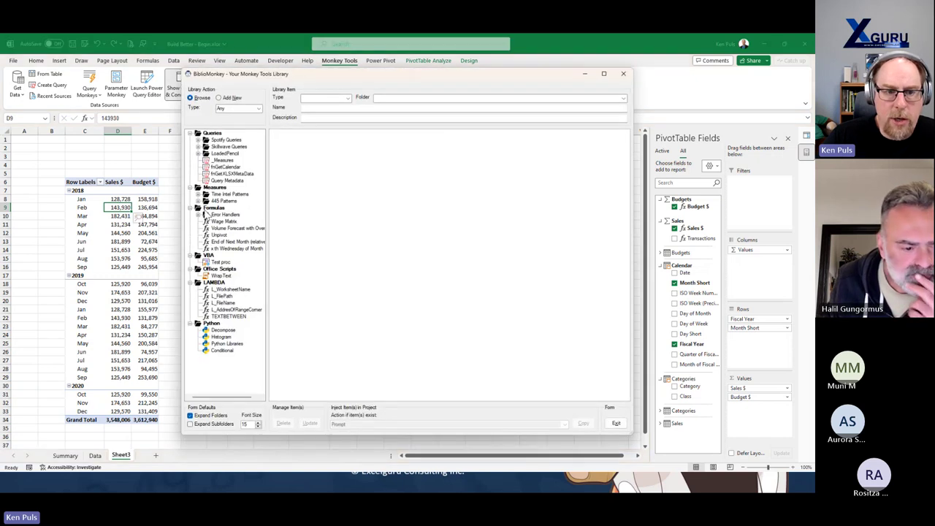
pyautogui.click(200, 195)
pyautogui.click(238, 207)
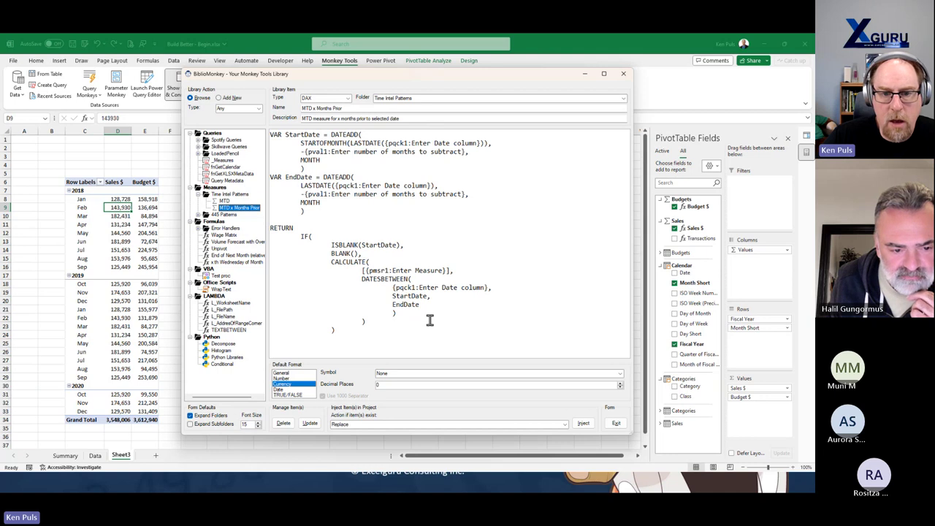
pyautogui.click(584, 424)
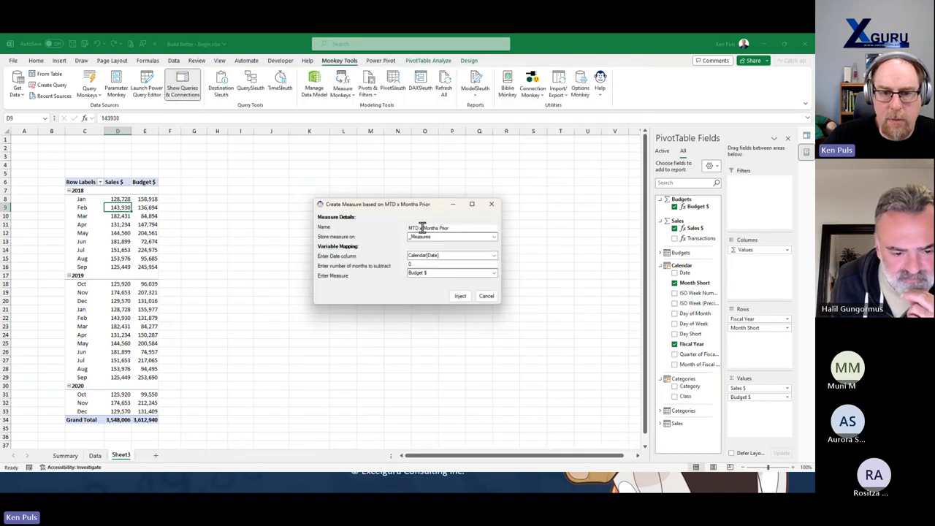
# Inject the measure into _Measures as MTD 1 Months Prior, with Calendar[Date], 1 month to subtract and Sales $, and exit the library
pyautogui.click(418, 228)
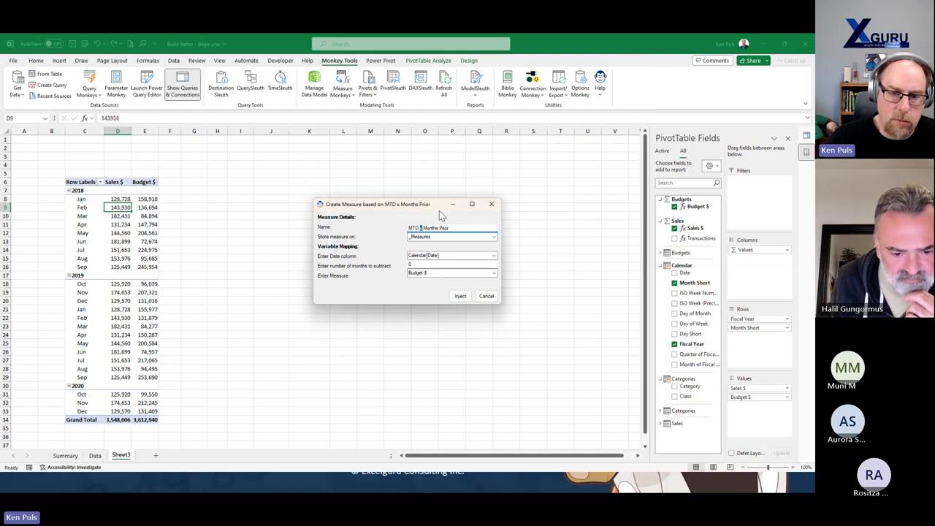
pyautogui.write('1')
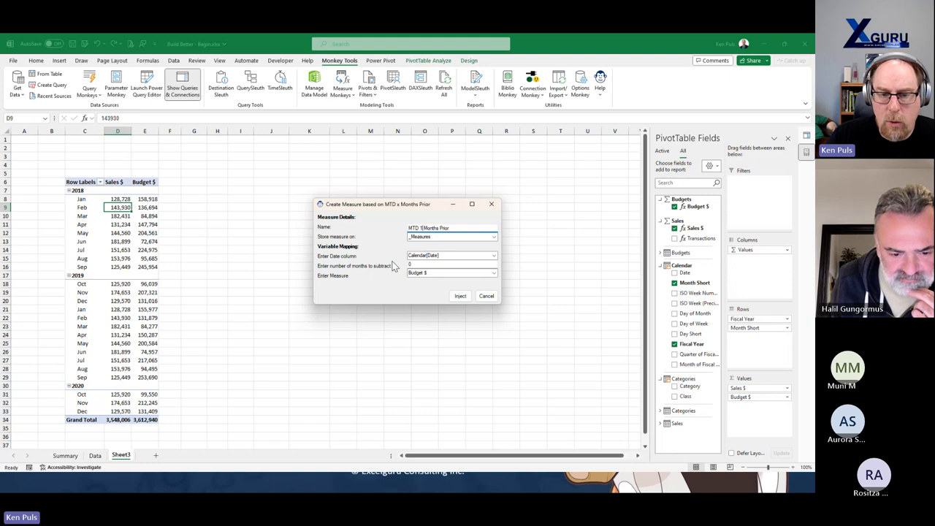
pyautogui.click(493, 256)
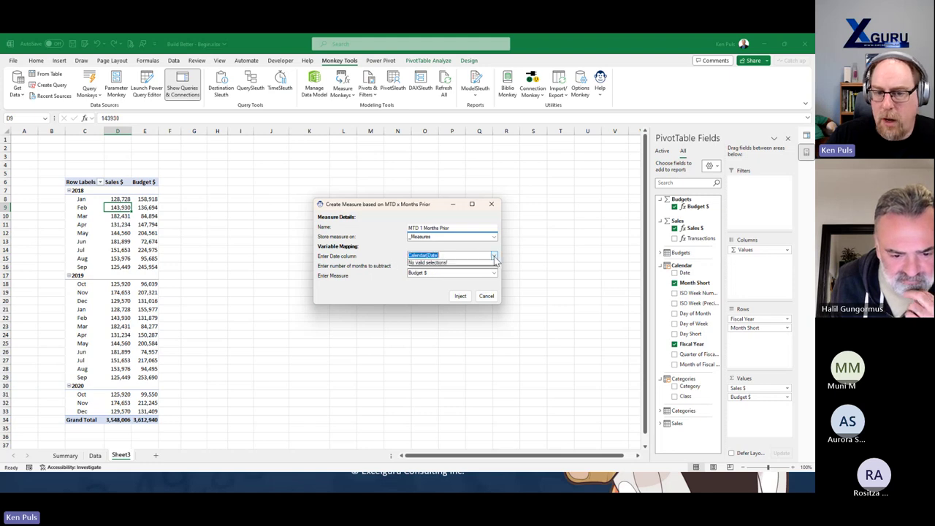
pyautogui.click(494, 257)
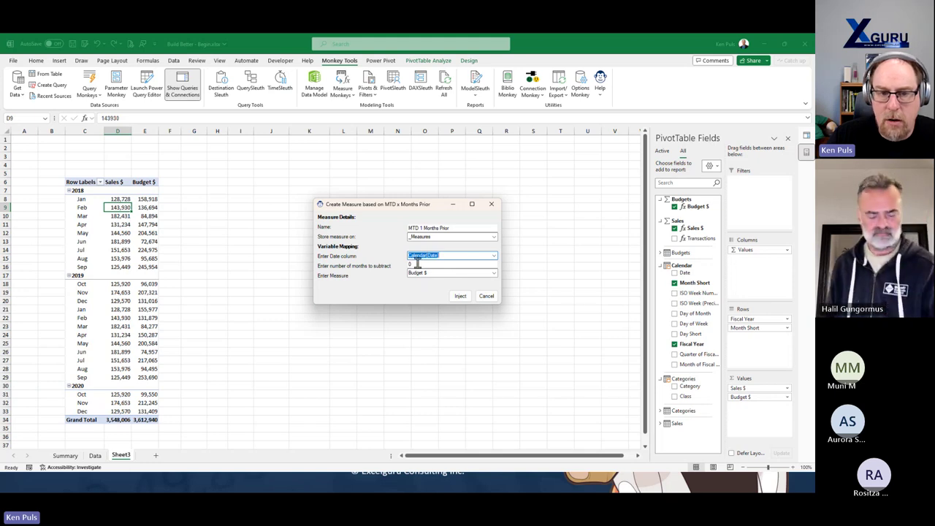
pyautogui.press('Tab')
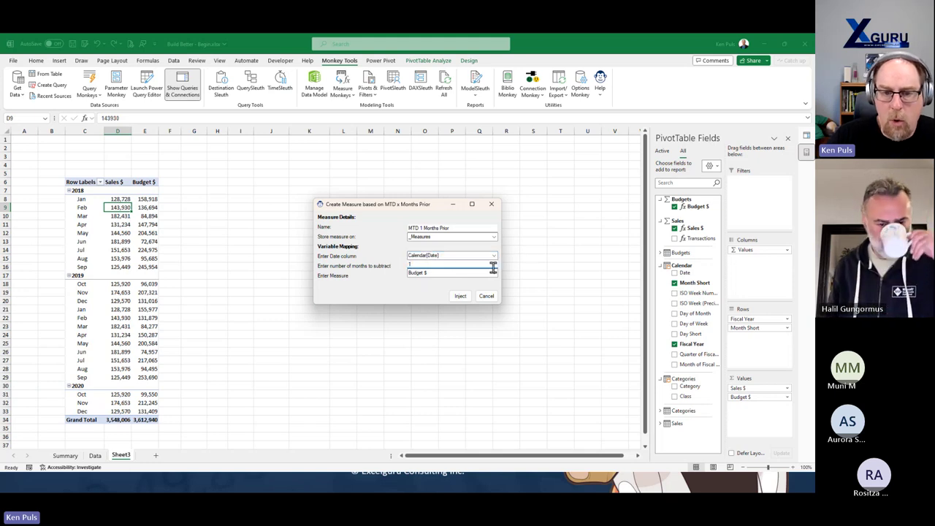
pyautogui.click(493, 272)
pyautogui.click(431, 286)
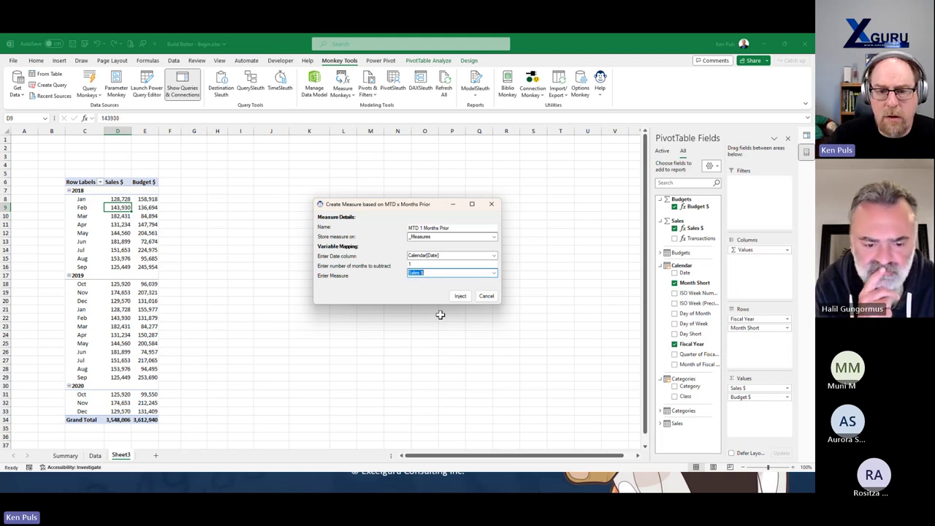
pyautogui.click(460, 296)
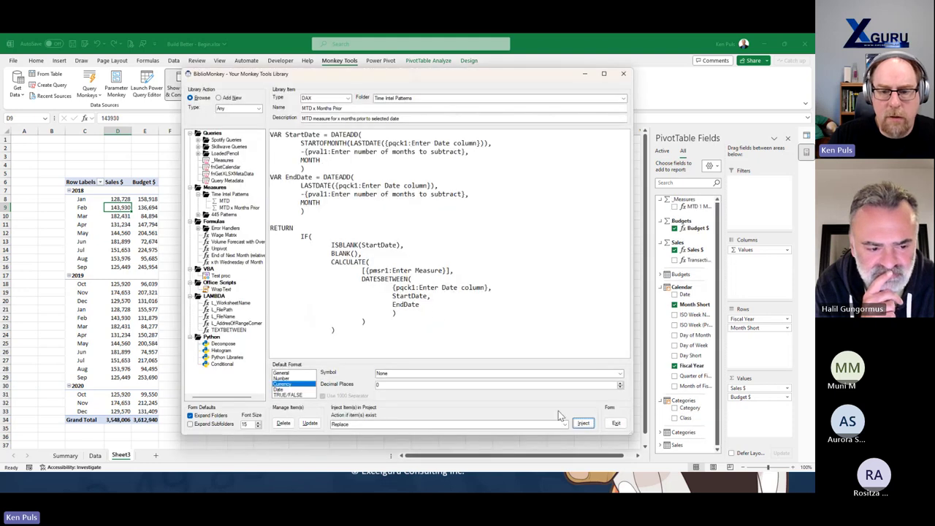
pyautogui.click(616, 424)
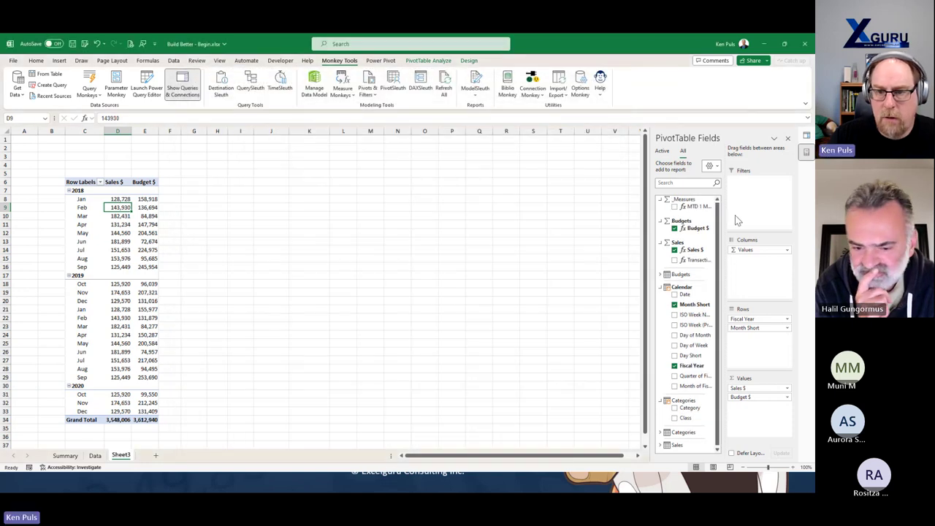
# Add MTD 1 Months Prior to the PivotTable's values and compare it with the previous months' Sales $ in 2018
pyautogui.moveTo(649, 206); pyautogui.dragTo(590, 209)
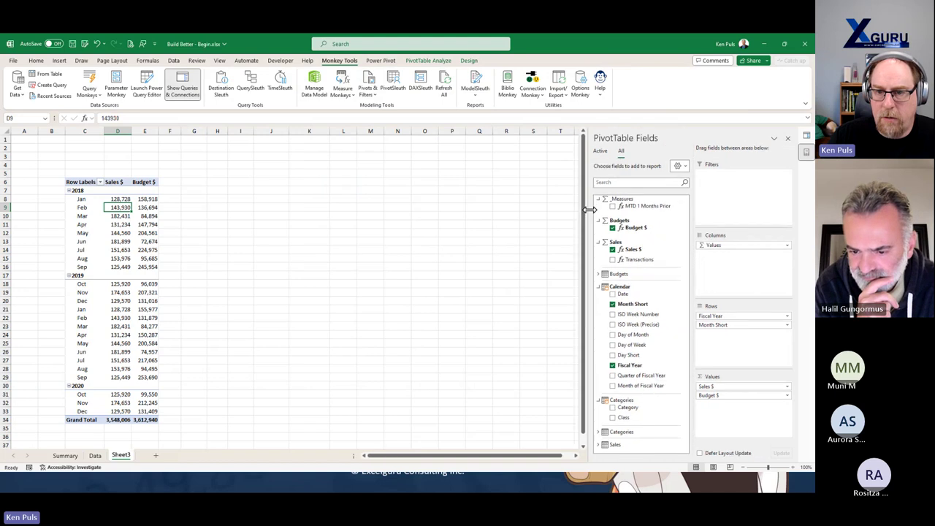
pyautogui.click(613, 206)
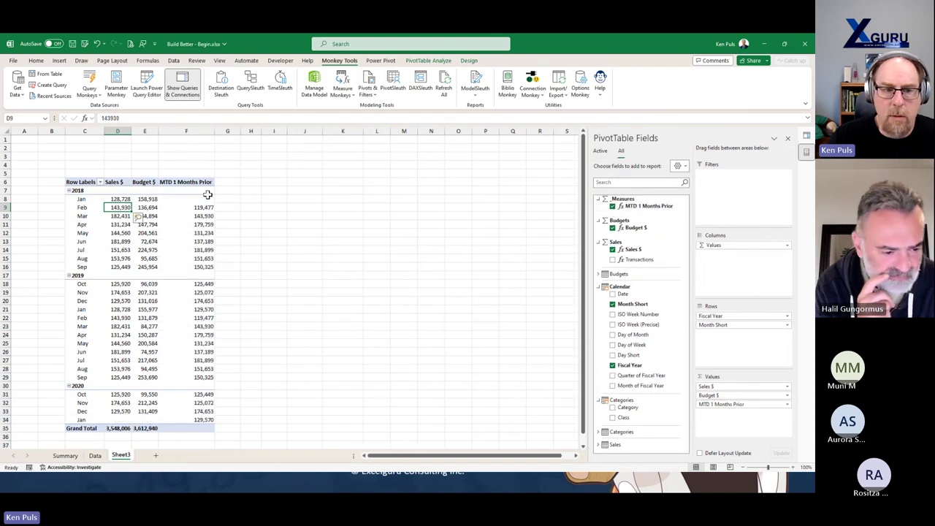
pyautogui.click(203, 216)
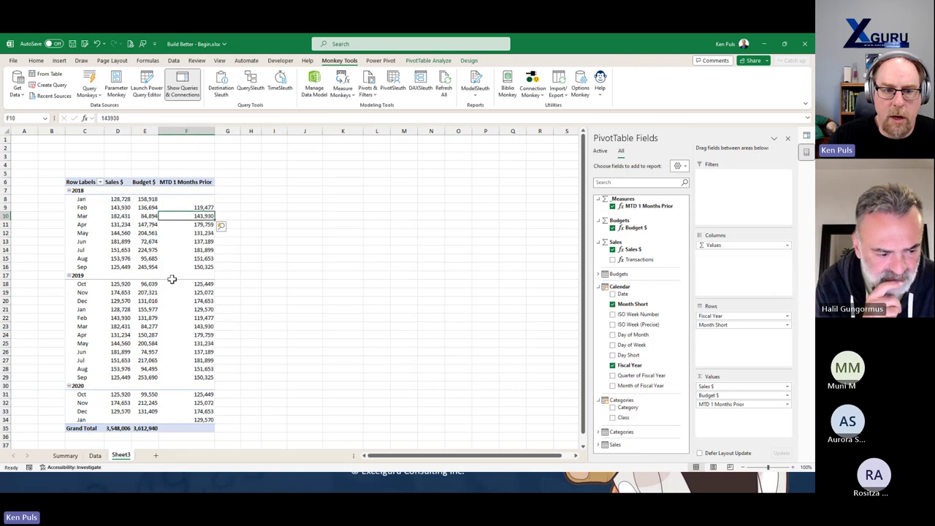
pyautogui.click(116, 209)
pyautogui.click(201, 224)
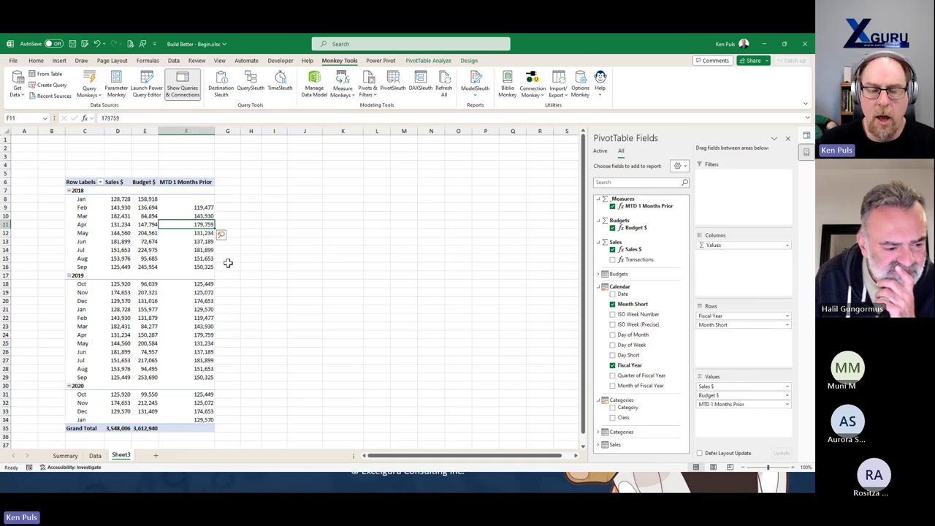
# Review the DAX code of the MTD x Months Prior pattern in the Biblio Monkey library and close it
pyautogui.click(506, 84)
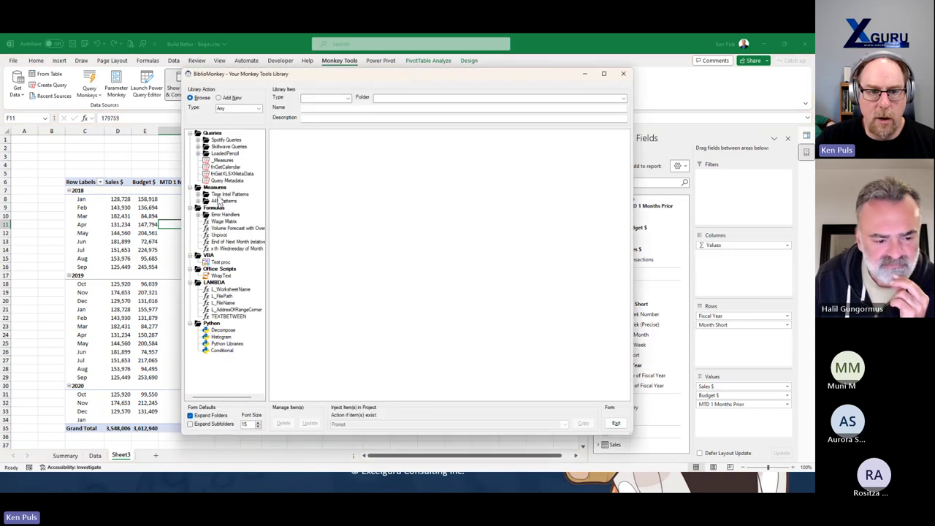
pyautogui.doubleClick(222, 194)
pyautogui.click(239, 207)
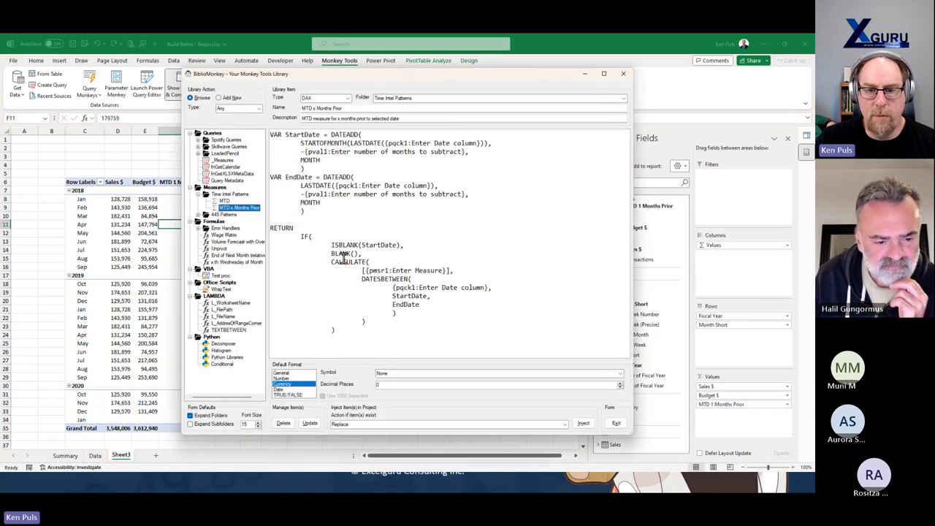
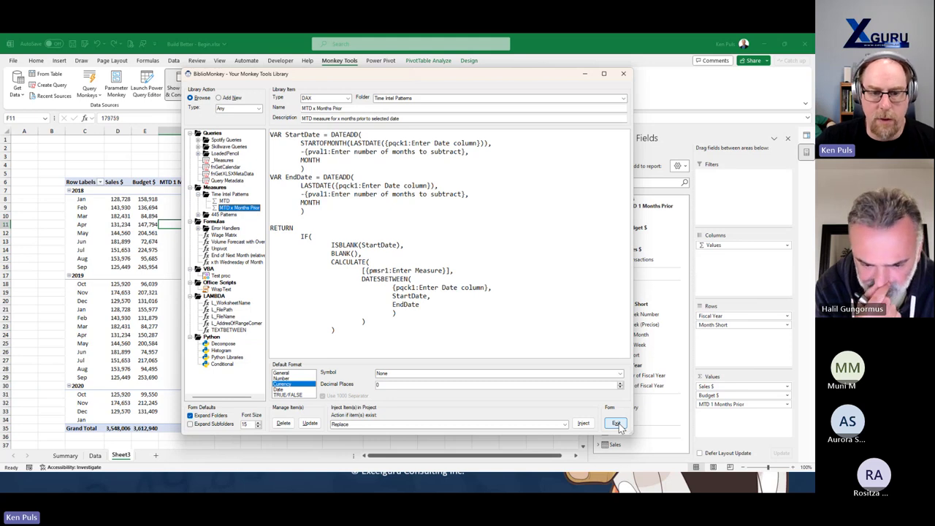
pyautogui.click(617, 424)
pyautogui.click(452, 268)
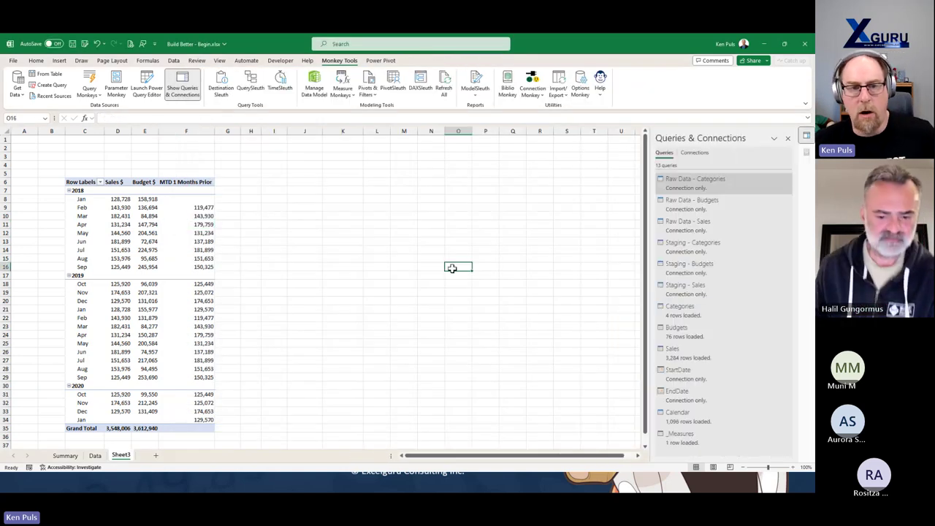
pyautogui.click(150, 199)
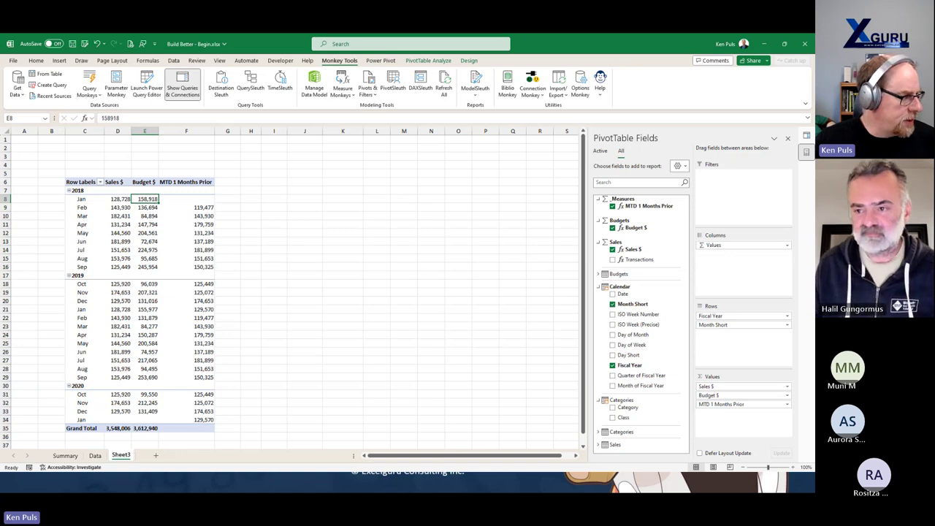
pyautogui.click(274, 254)
pyautogui.click(126, 224)
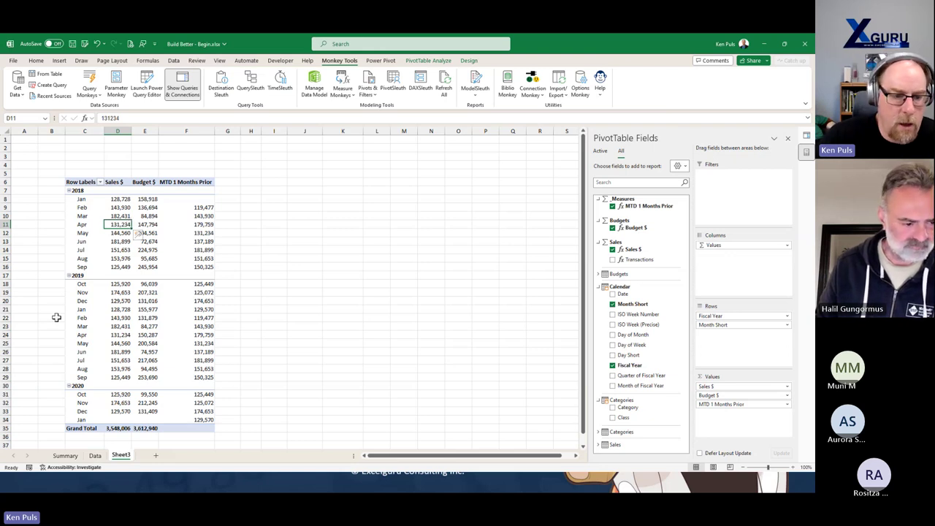
# Look at the source tables on the Data sheet and return to the PivotTable on Sheet3
pyautogui.click(95, 455)
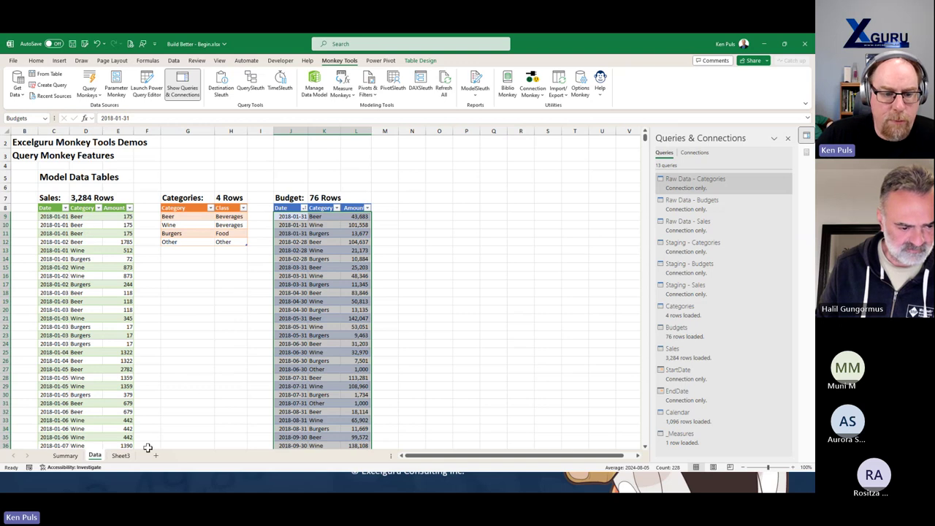
pyautogui.click(120, 455)
pyautogui.click(163, 215)
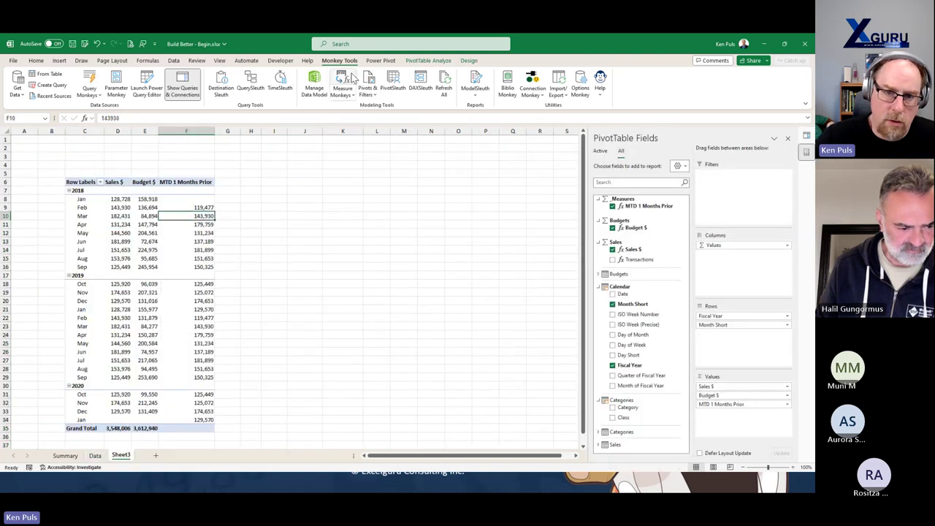
# Create a new Power Pivot measure on the Categories table and name it Beer Sales
pyautogui.click(387, 61)
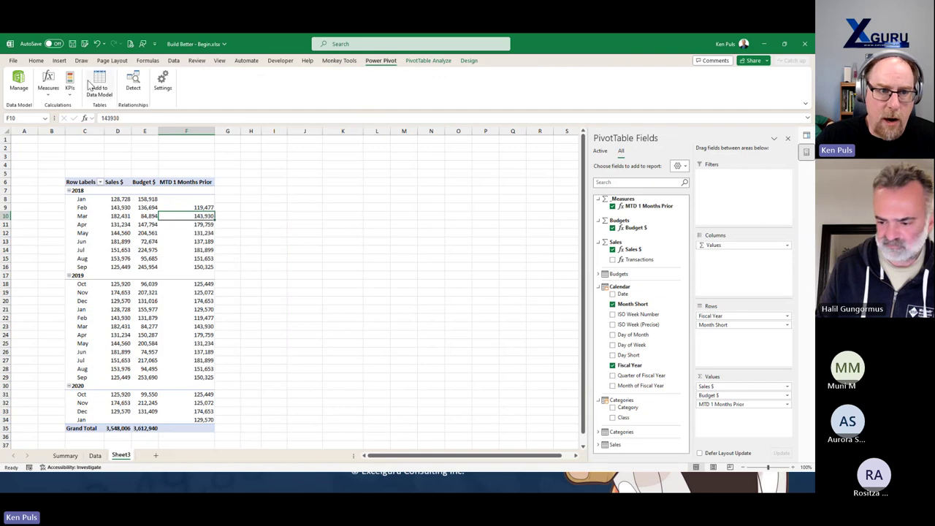
pyautogui.click(49, 82)
pyautogui.click(70, 109)
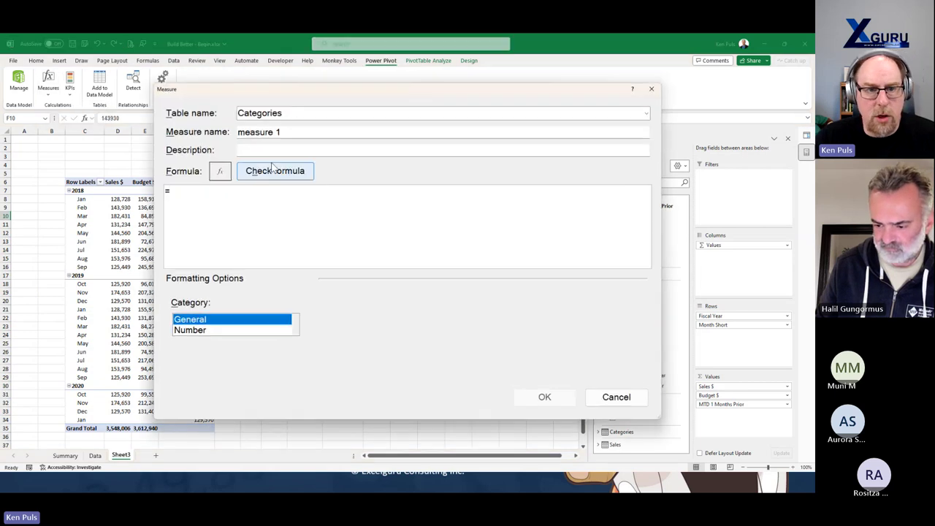
pyautogui.tripleClick(294, 132)
pyautogui.write('Beer Sales')
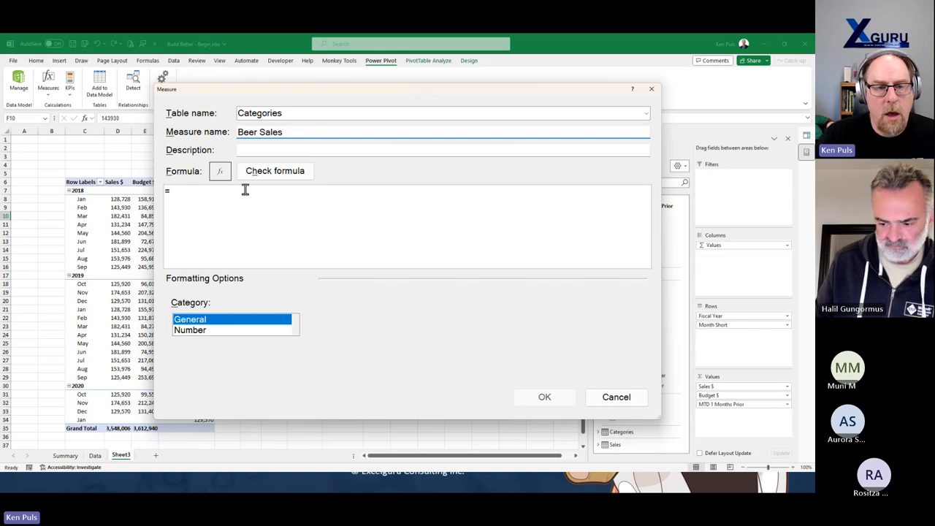
# Begin the Beer Sales formula with CALCULATE and use the [Sales $] measure as its expression
pyautogui.click(241, 194)
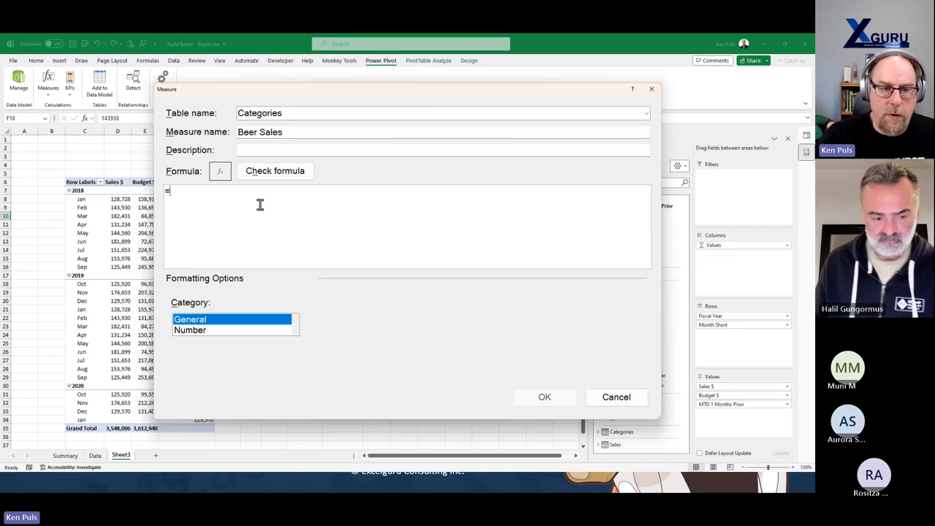
pyautogui.write('Cal')
pyautogui.press('Tab')
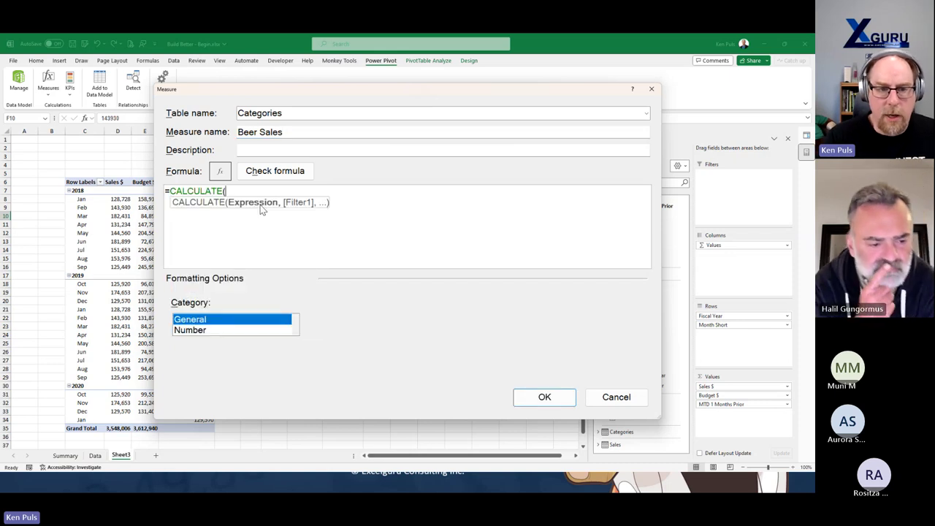
pyautogui.write('[s')
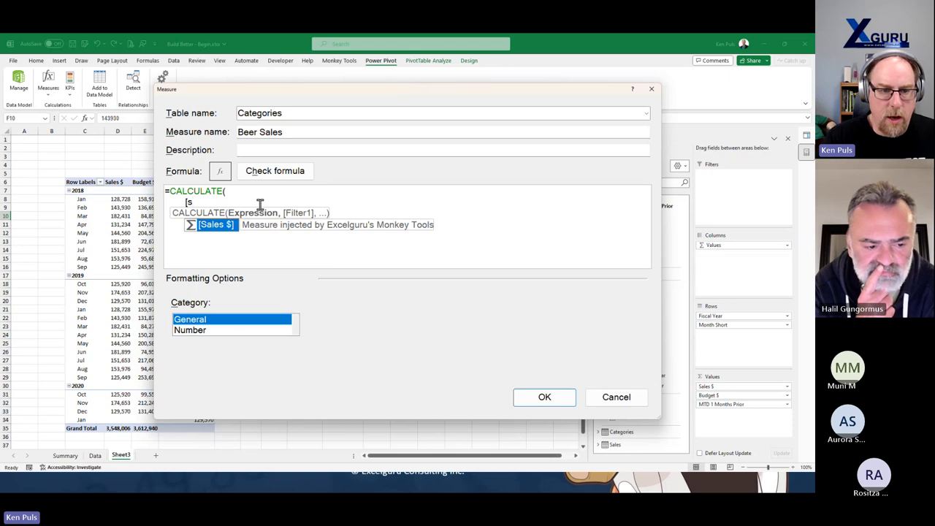
pyautogui.press('Tab')
pyautogui.write(',')
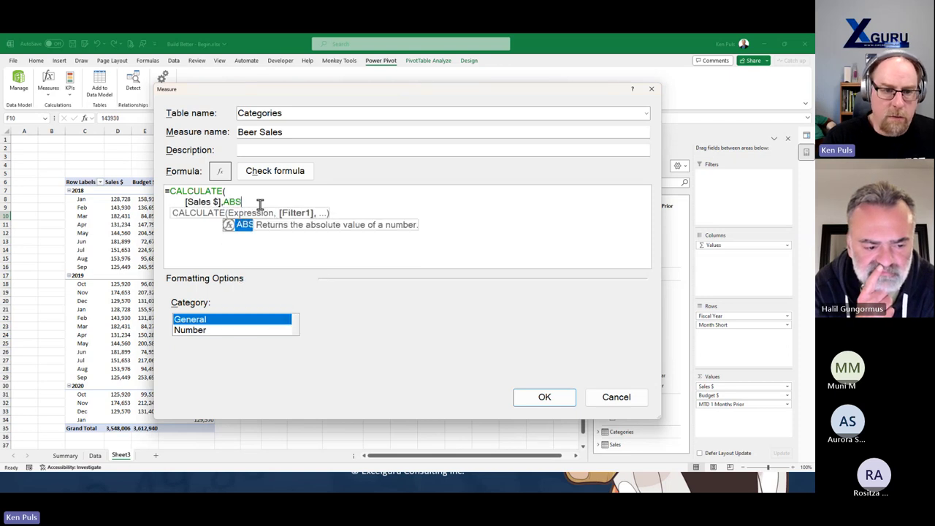
pyautogui.press('Escape')
pyautogui.press('Return')
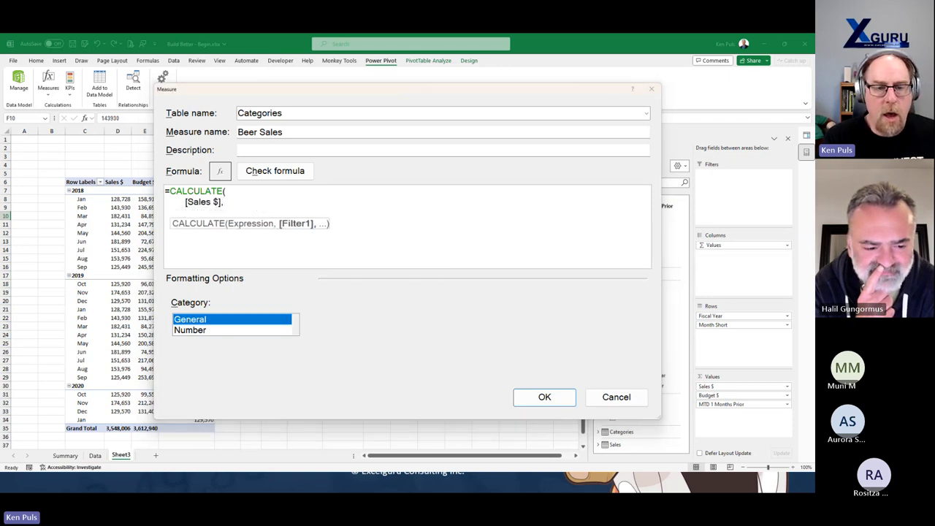
# Complete the Beer Sales formula with the filter Categories[Category] = "Beer" and the closing parenthesis
pyautogui.write('cat')
pyautogui.press('Down')
pyautogui.press('Down')
pyautogui.press('Tab')
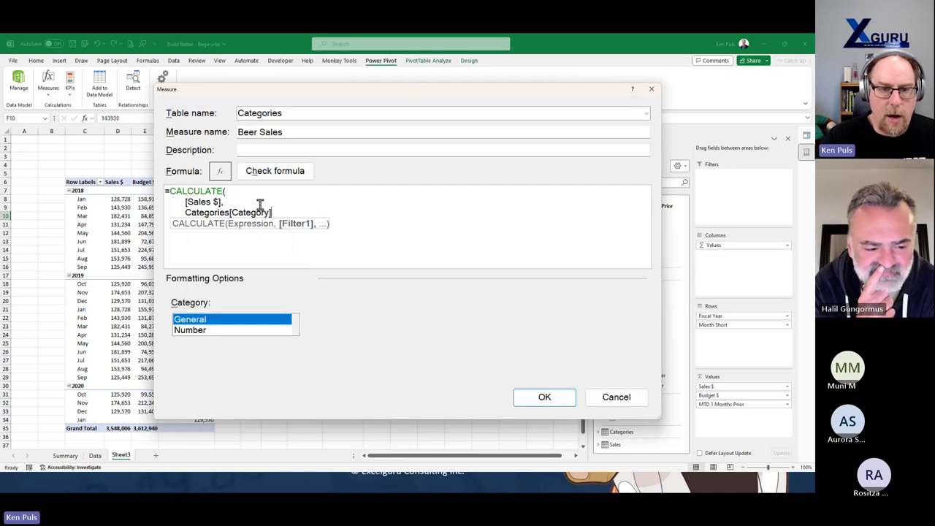
pyautogui.write('= "B')
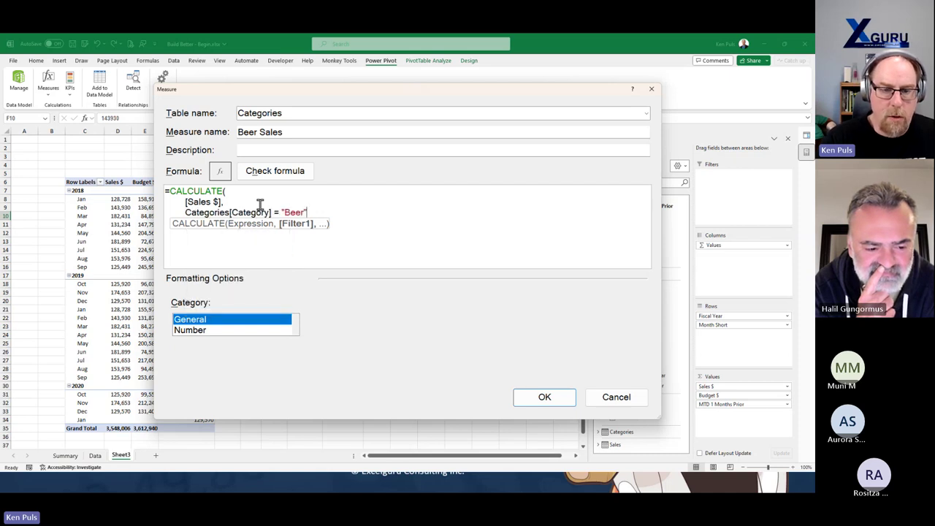
pyautogui.write('eer"')
pyautogui.press('Return')
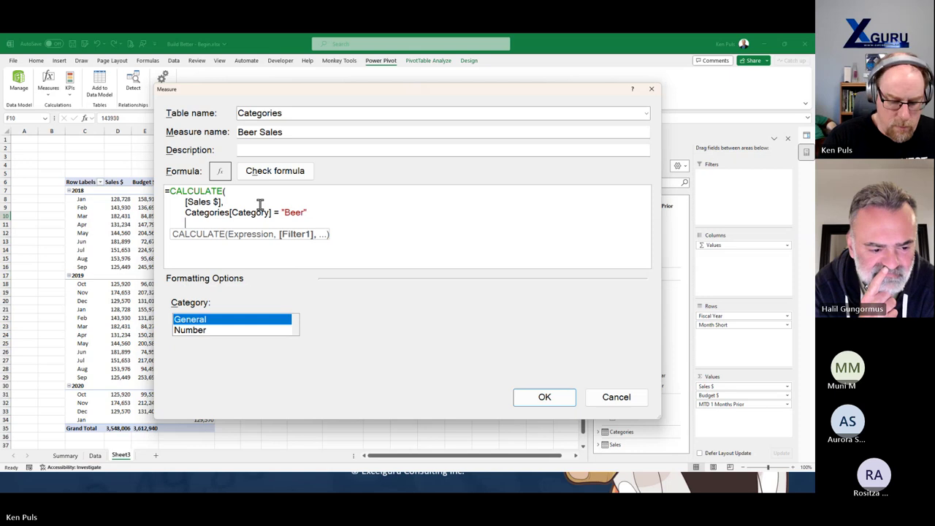
pyautogui.write(')')
# Format the Beer Sales measure as Currency with symbol None and 0 decimal places, and save it
pyautogui.scroll(-1, 235, 332)
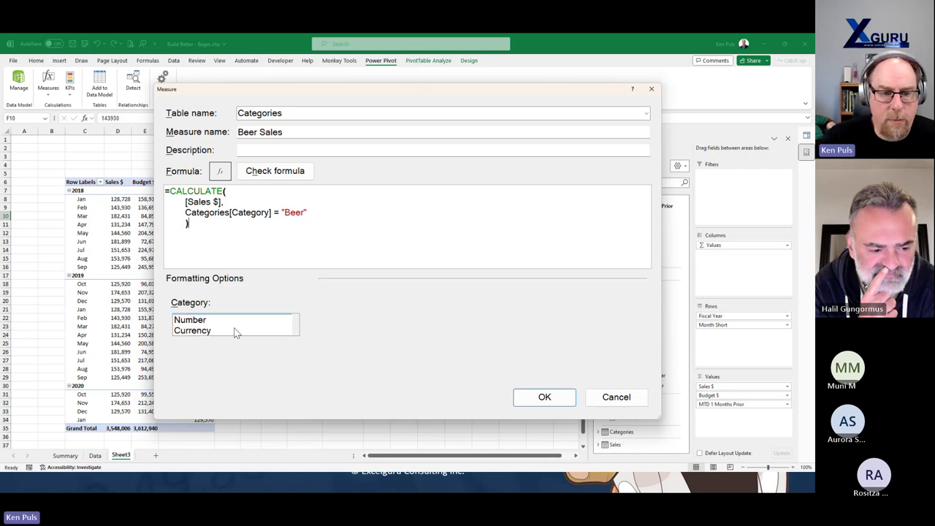
pyautogui.scroll(-2, 234, 327)
pyautogui.scroll(1, 233, 327)
pyautogui.click(212, 320)
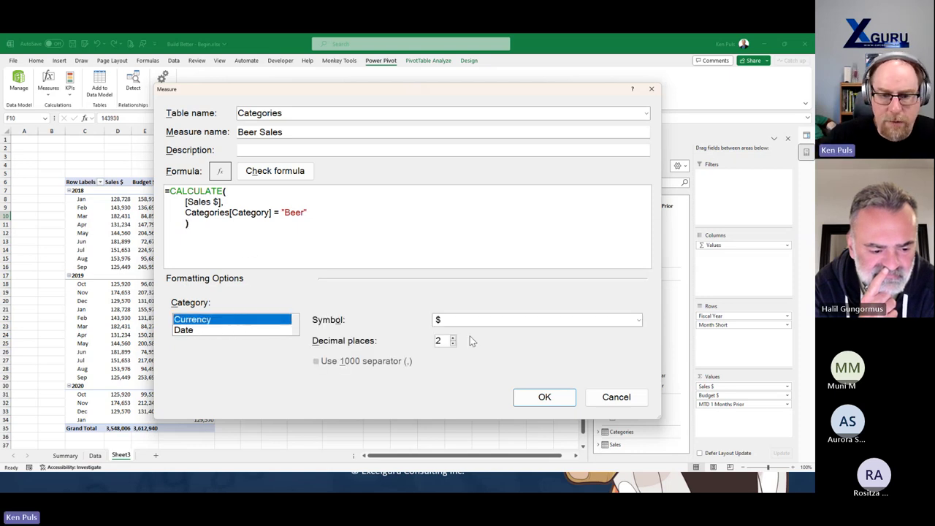
pyautogui.click(452, 344)
pyautogui.click(453, 344)
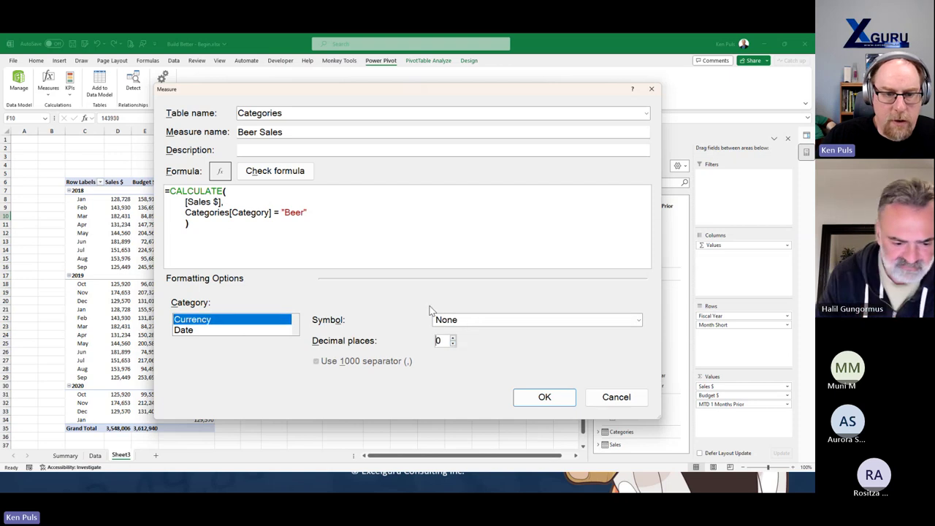
pyautogui.click(544, 399)
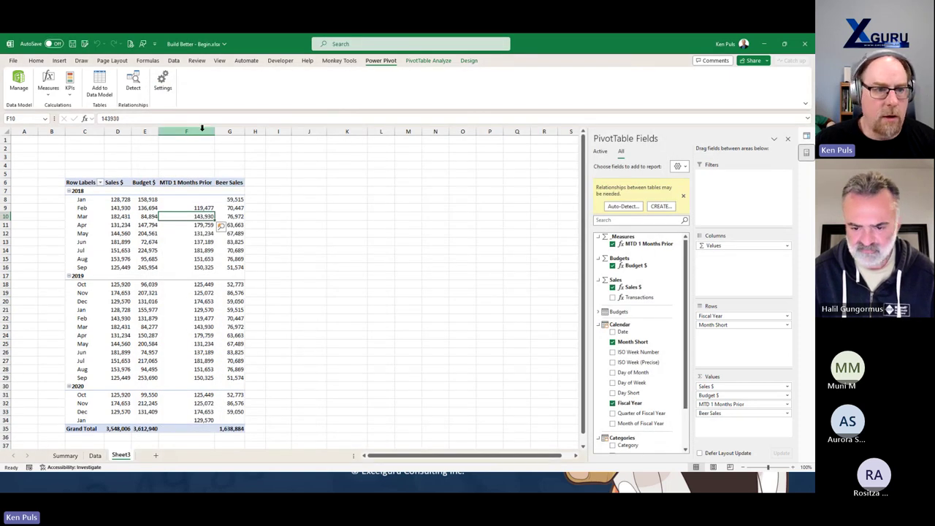
# Edit the existing Beer Sales measure to move it from the Categories table to the _Measures table
pyautogui.click(50, 93)
pyautogui.click(57, 122)
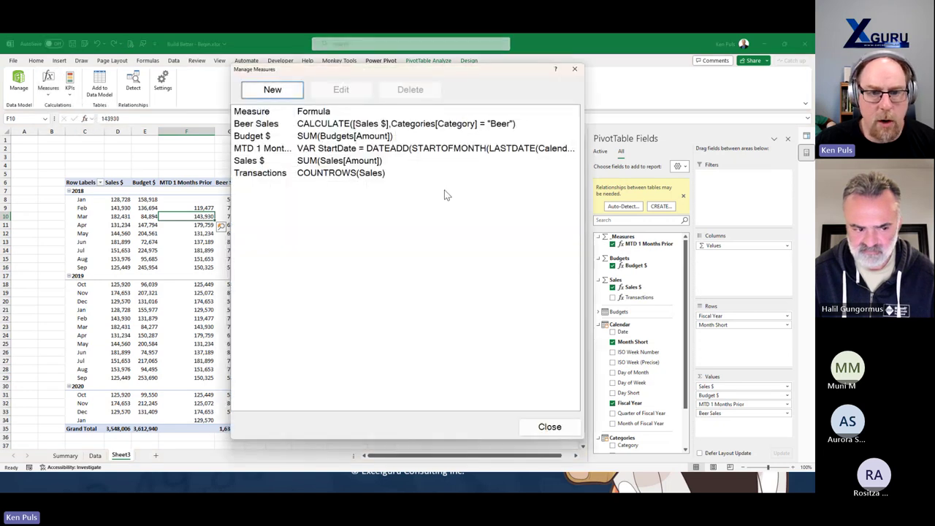
pyautogui.click(270, 126)
pyautogui.click(340, 92)
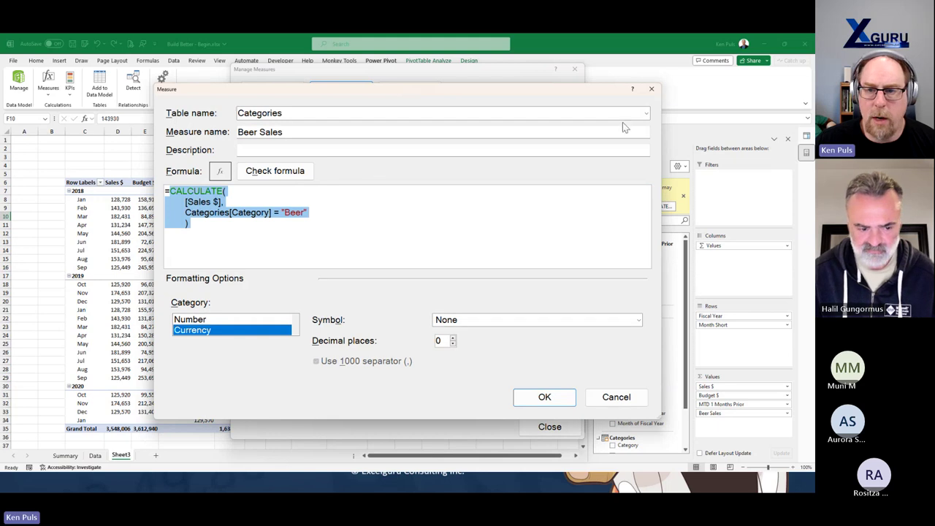
pyautogui.click(645, 113)
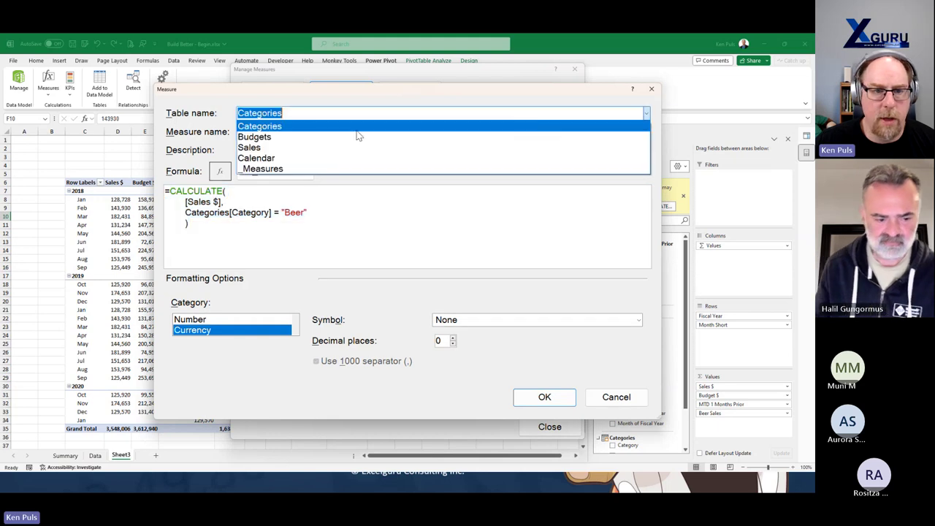
pyautogui.click(271, 169)
pyautogui.click(553, 396)
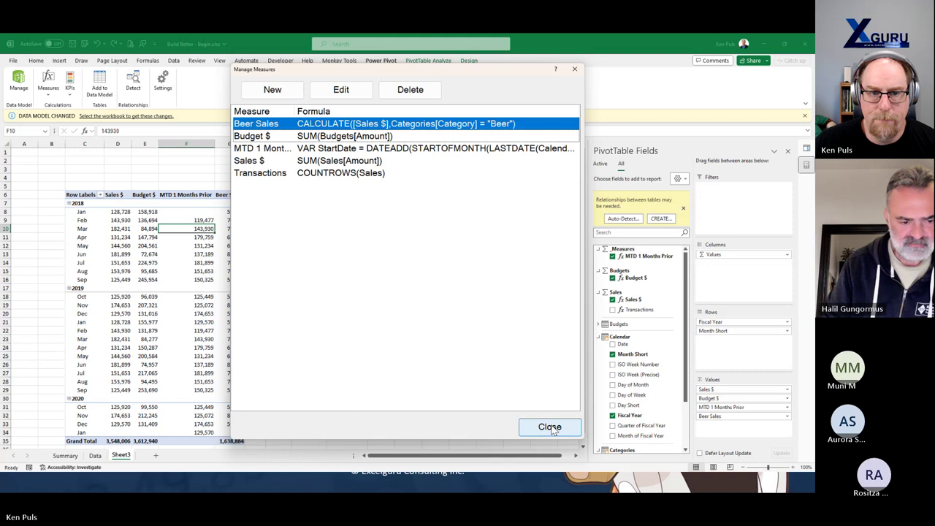
pyautogui.click(552, 430)
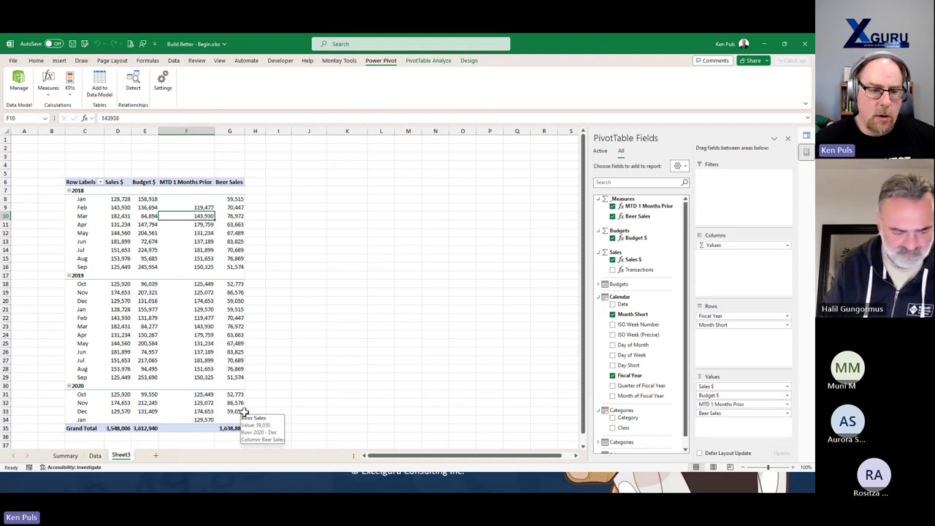
# Look at the Summary and Data sheets, including the Sales table's categories, and return to the PivotTable on Sheet3
pyautogui.click(72, 455)
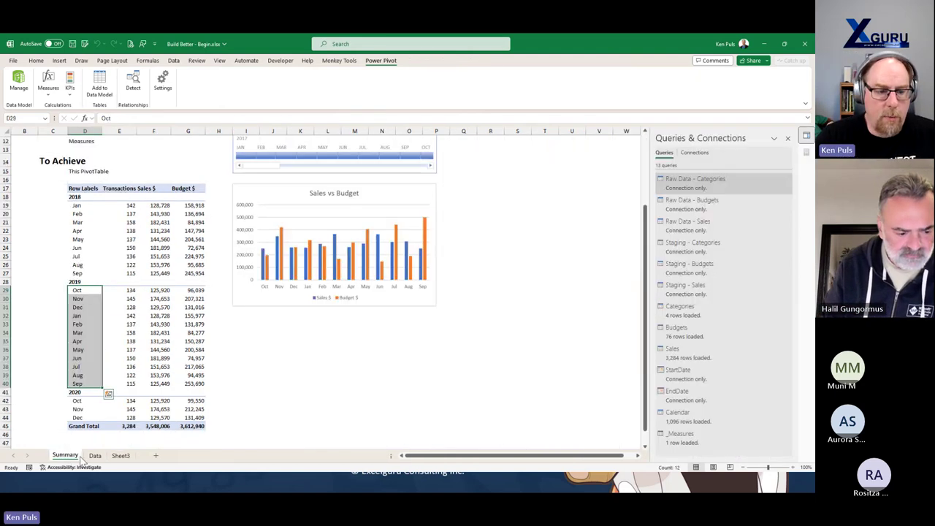
pyautogui.click(95, 455)
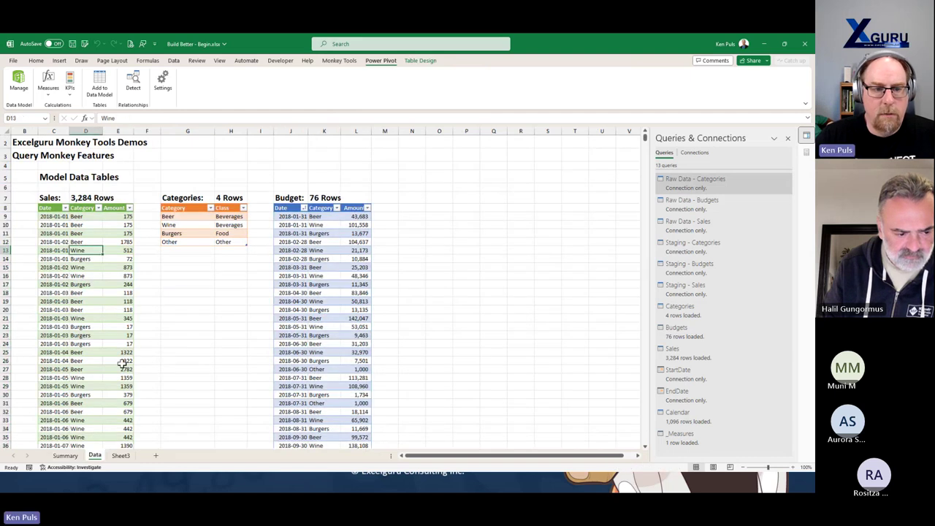
pyautogui.click(75, 259)
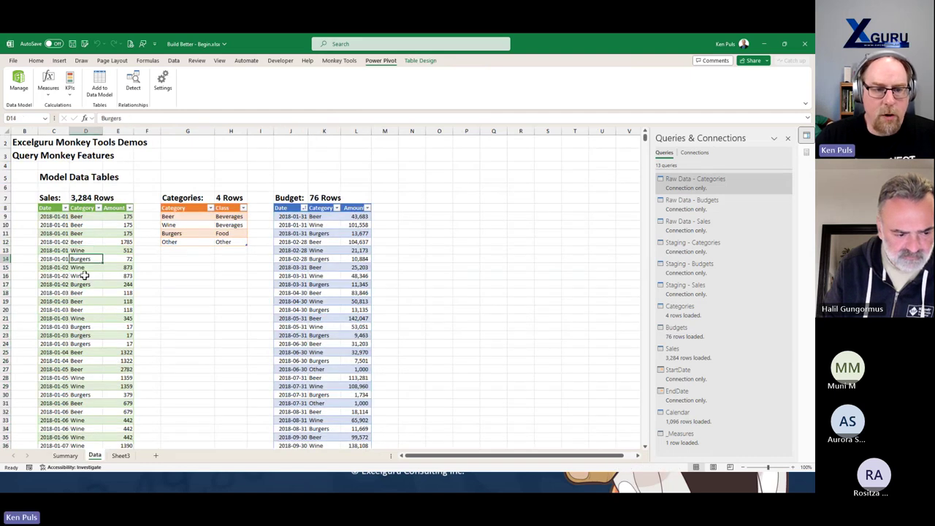
pyautogui.click(121, 455)
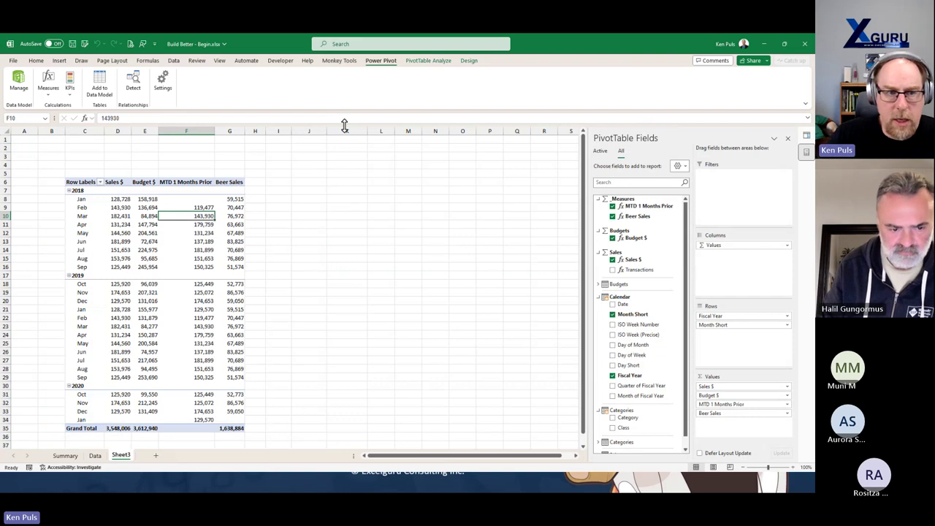
# Open DAXSleuth and view the DAX formulas of the Budget $, Sales $ and Transactions measures
pyautogui.click(339, 60)
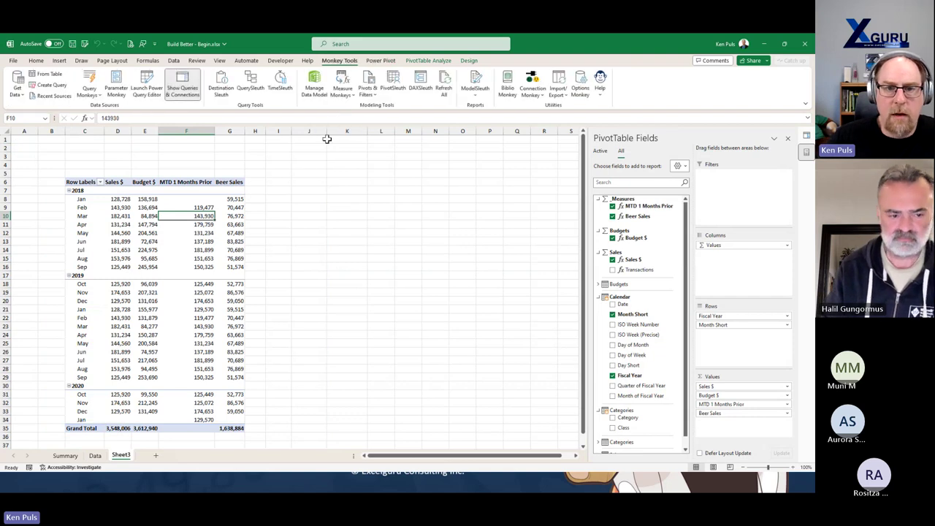
pyautogui.click(421, 86)
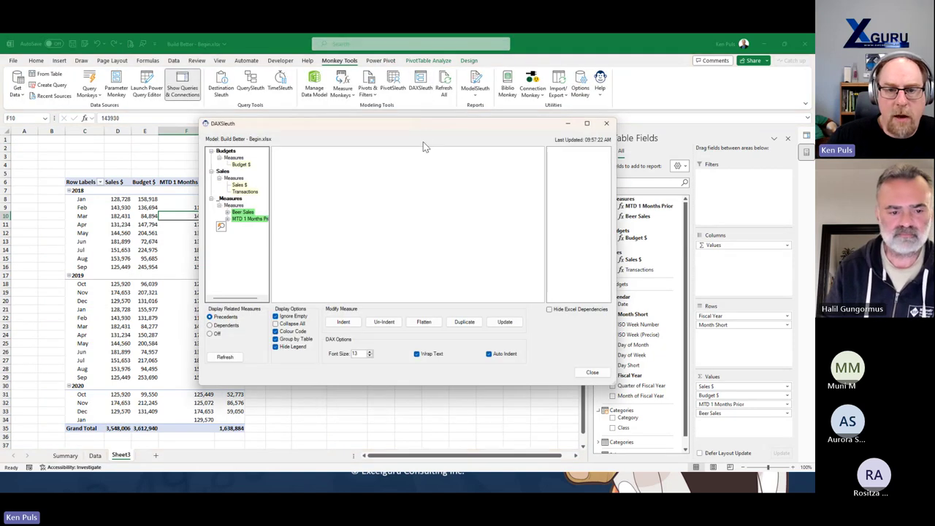
pyautogui.moveTo(455, 112); pyautogui.dragTo(488, 106)
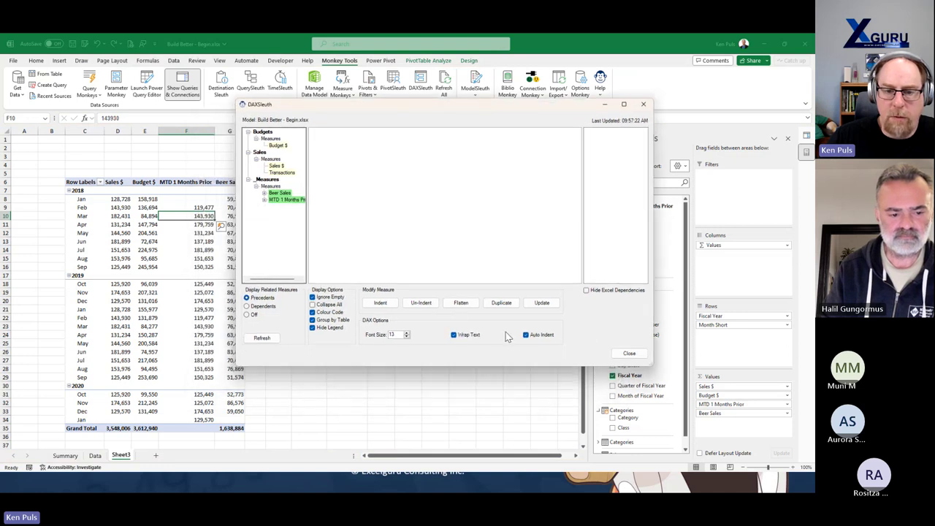
pyautogui.click(278, 145)
pyautogui.click(276, 166)
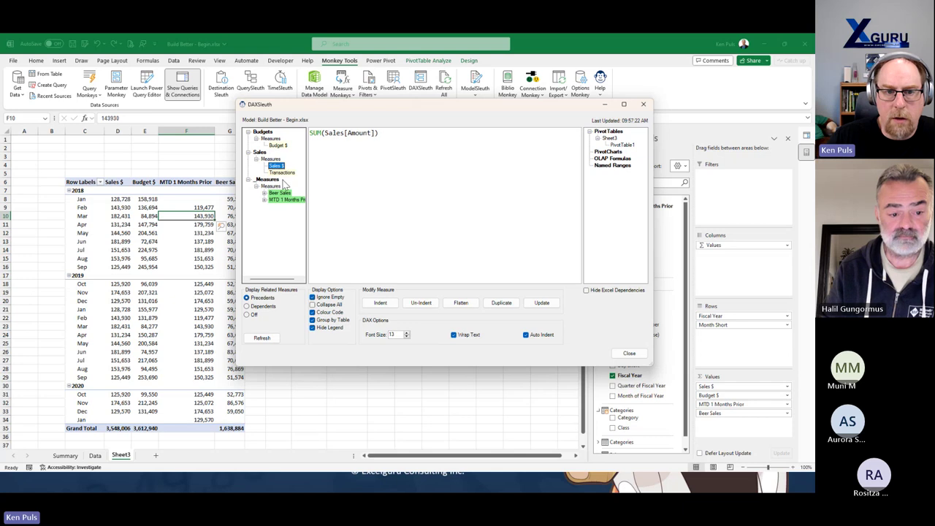
pyautogui.click(282, 173)
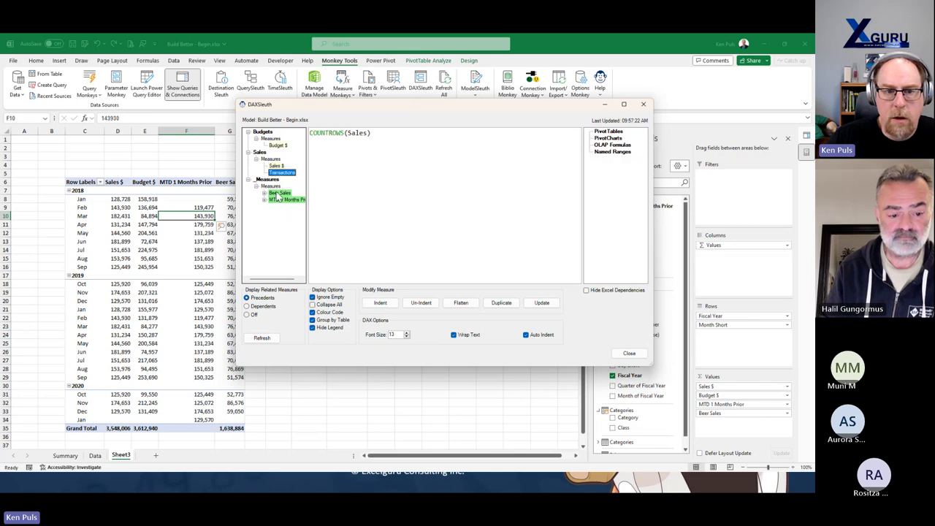
# Inspect the Beer Sales formula and expand the precedents of Beer Sales and MTD 1 Months Prior
pyautogui.click(278, 194)
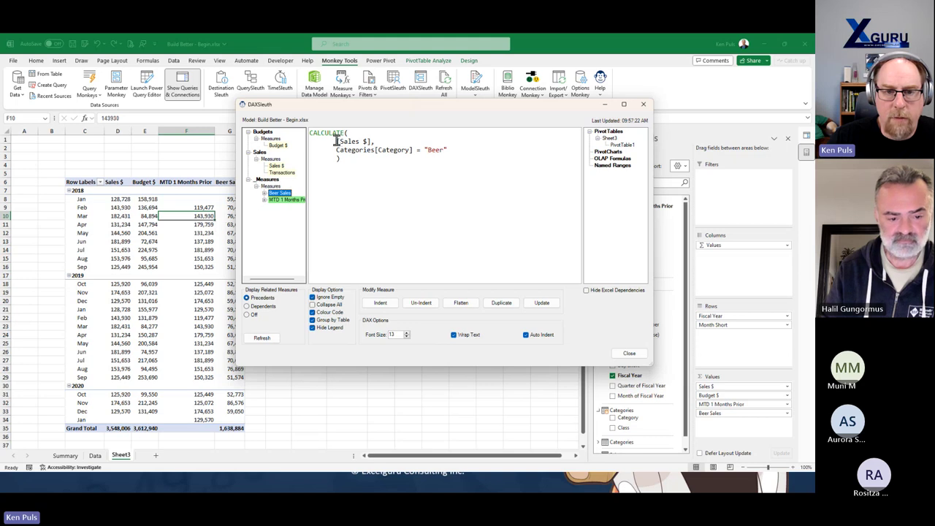
pyautogui.moveTo(336, 141); pyautogui.dragTo(379, 141)
pyautogui.click(365, 209)
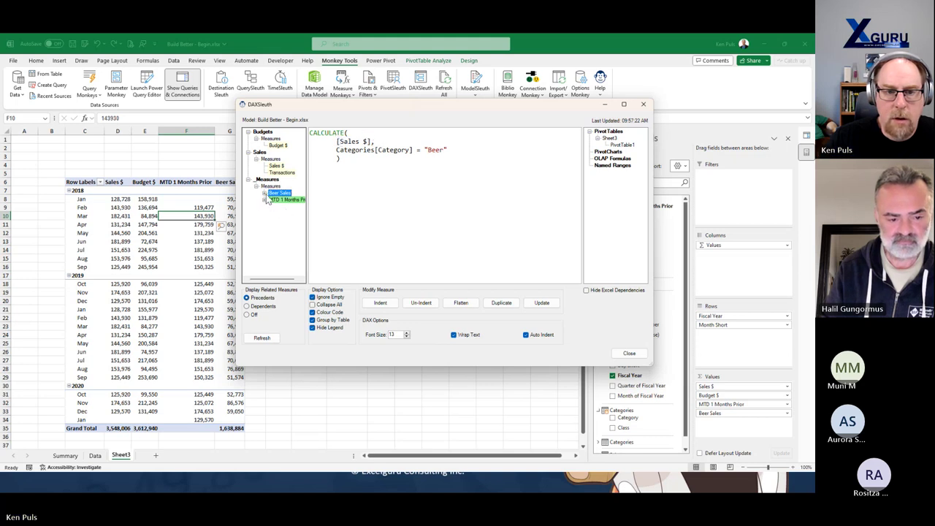
pyautogui.click(265, 193)
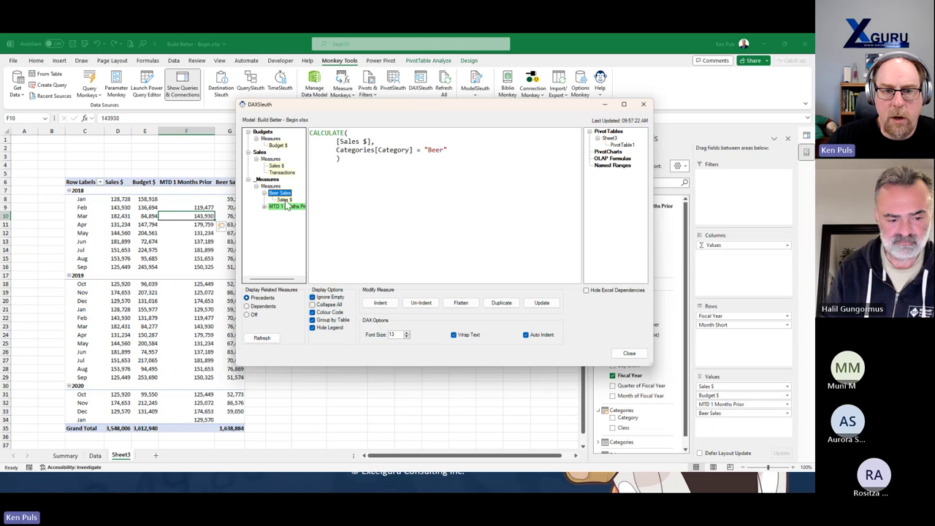
pyautogui.click(265, 206)
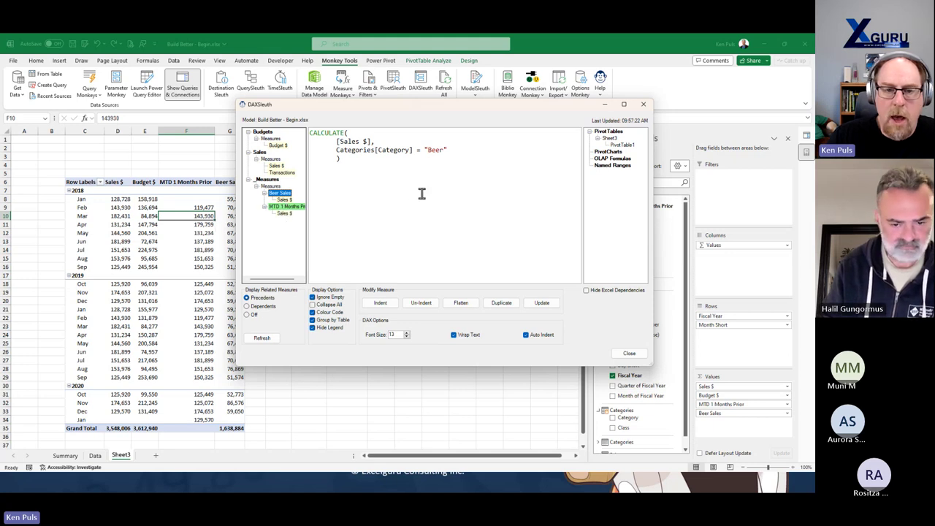
# Replace Beer with Wine in the displayed Beer Sales formula and duplicate it as a new measure named Wine Sales
pyautogui.moveTo(429, 150); pyautogui.dragTo(441, 150)
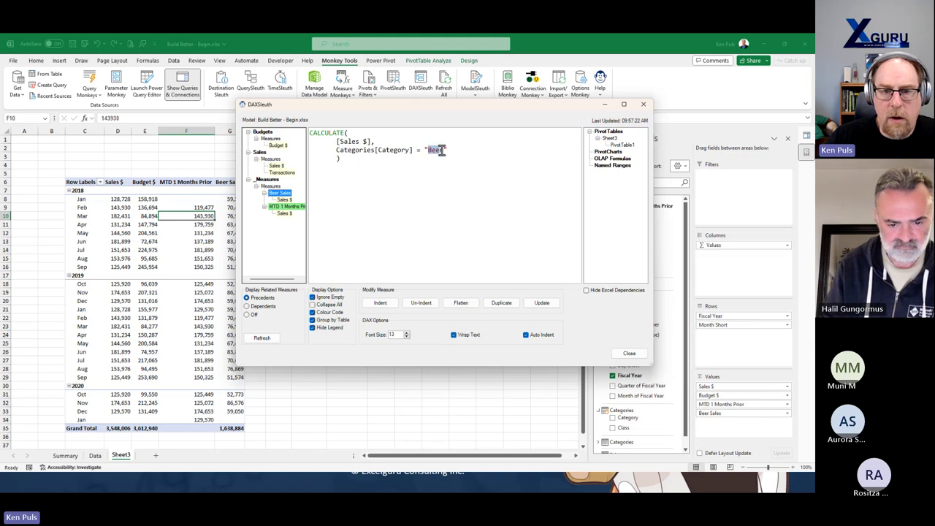
pyautogui.write('Win')
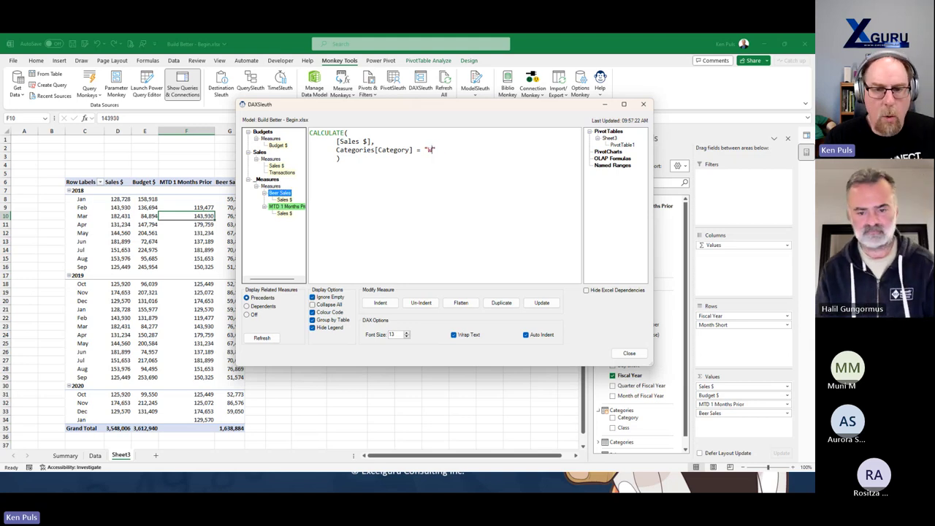
pyautogui.write('e')
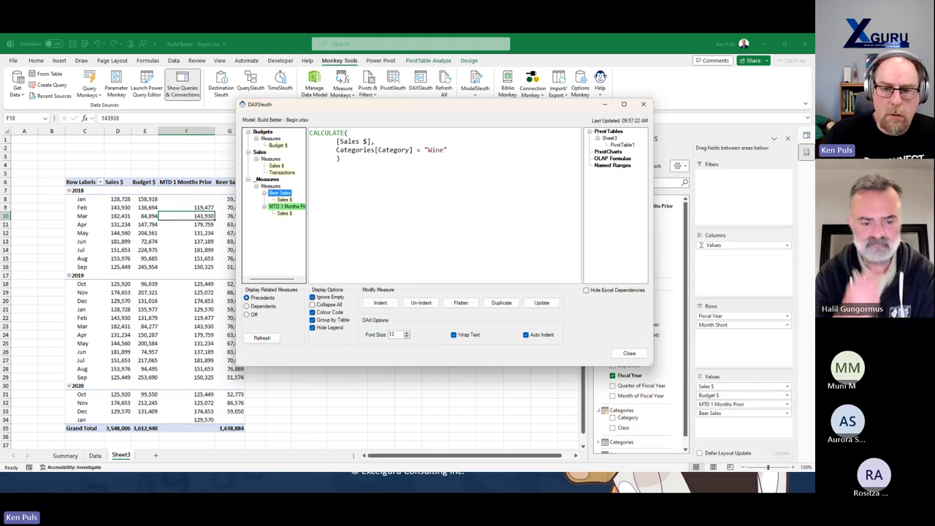
pyautogui.click(500, 302)
pyautogui.write('Wine ')
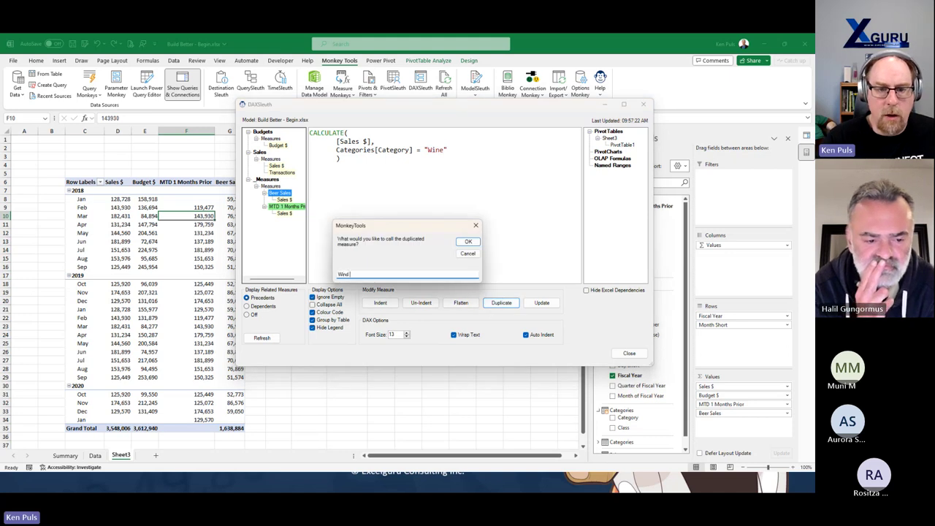
pyautogui.write('Sales')
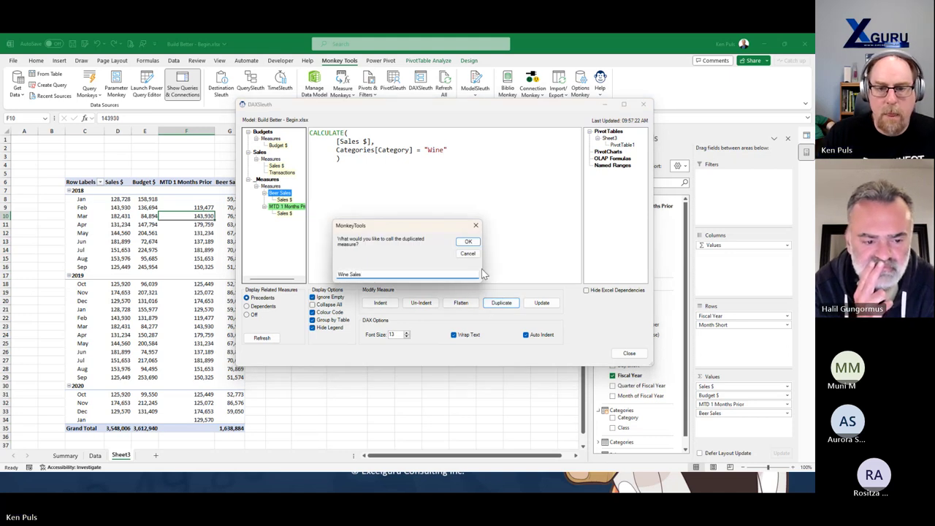
pyautogui.click(467, 241)
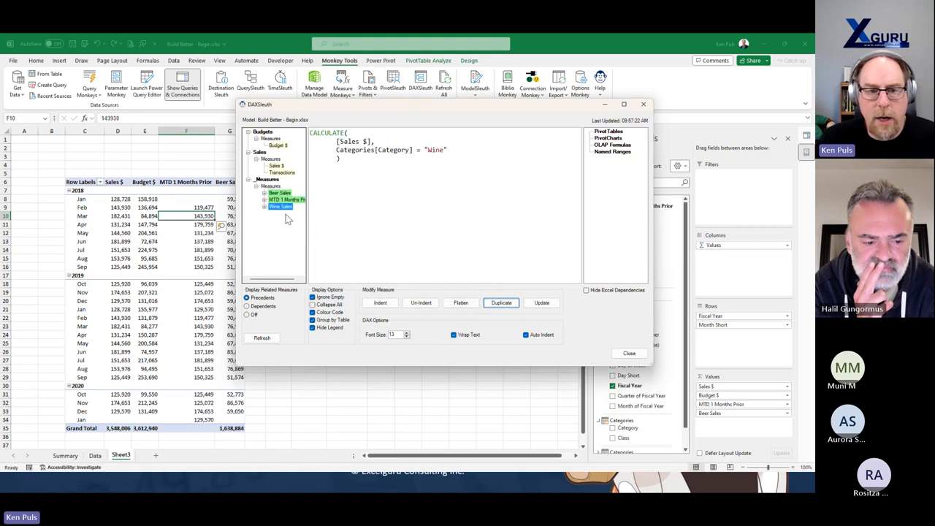
# Check the precedents and Excel dependencies of Wine Sales, Beer Sales and Sales $, and go to the dependent PivotTable1 on Sheet3
pyautogui.doubleClick(271, 208)
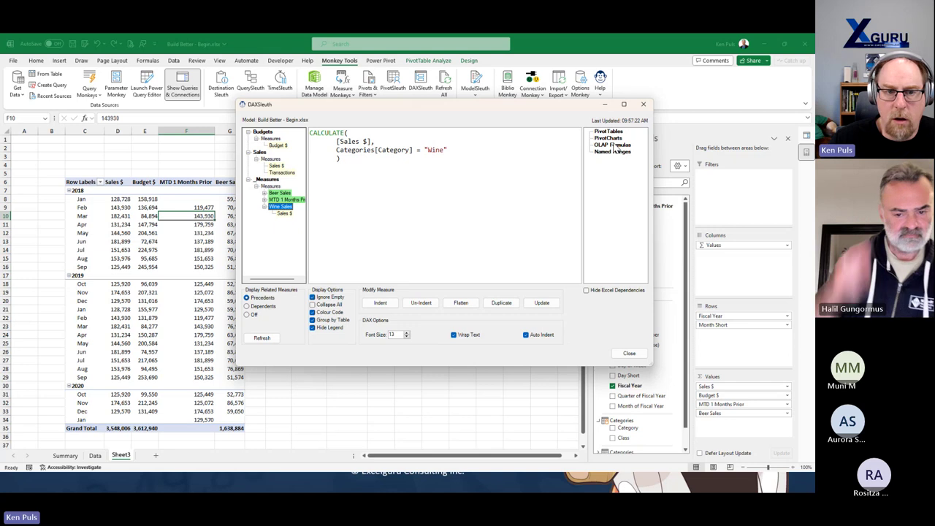
pyautogui.click(284, 194)
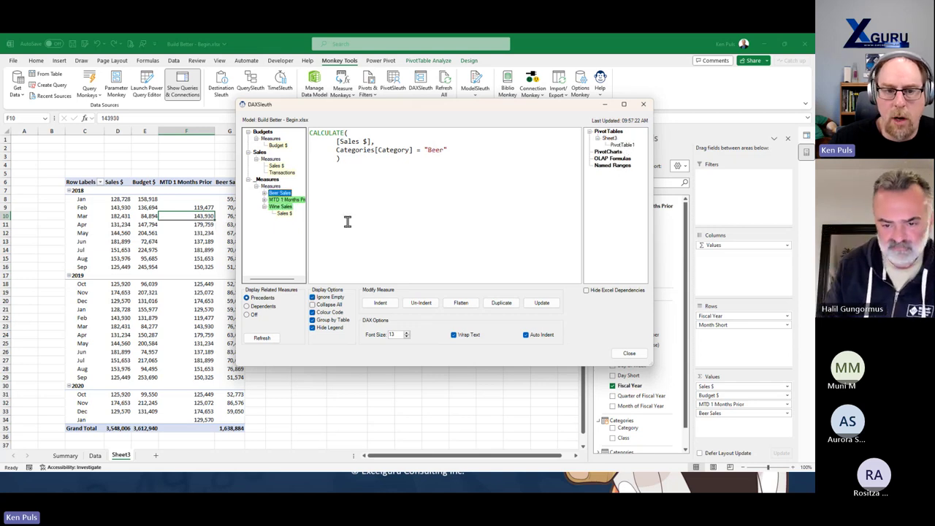
pyautogui.click(285, 212)
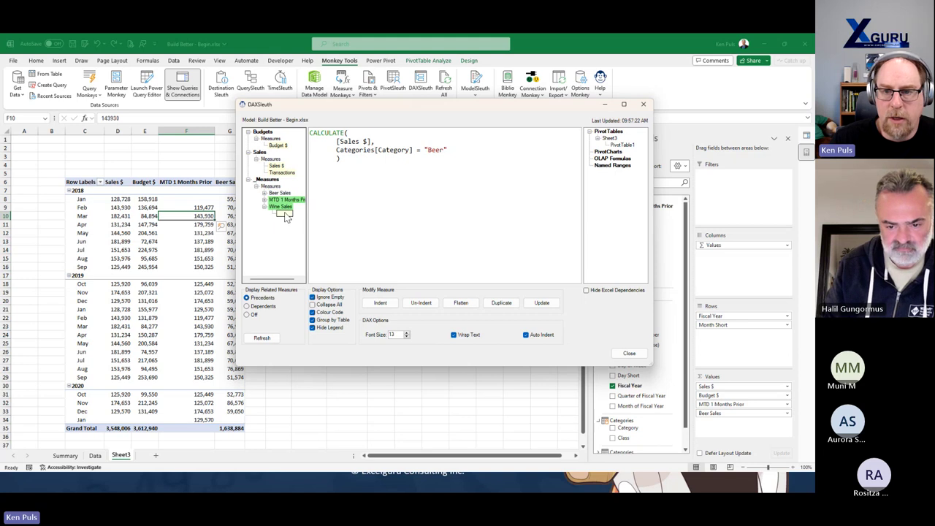
pyautogui.click(622, 146)
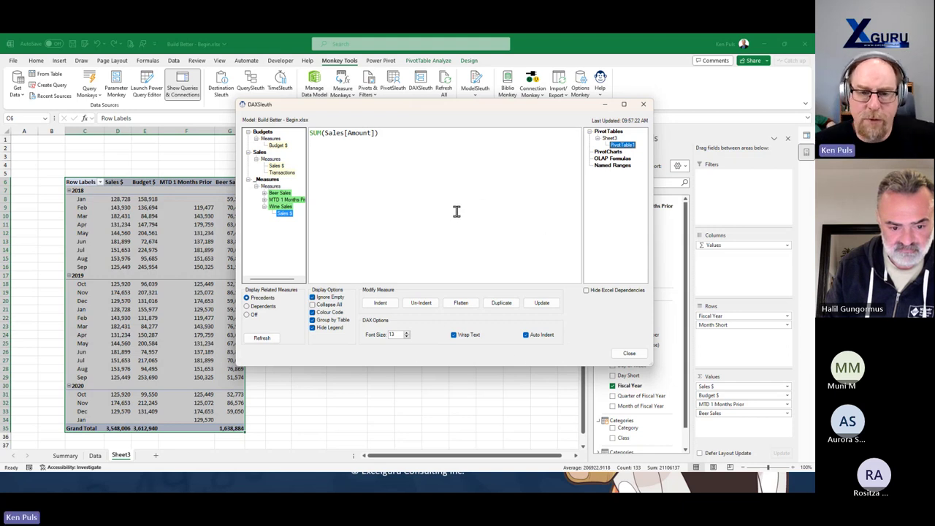
# Close DAXSleuth and use QuerySleuth to inspect the M code of Budgets, Raw Data - Budgets and Calendar, expanding the Budgets and Calendar precedents
pyautogui.click(629, 354)
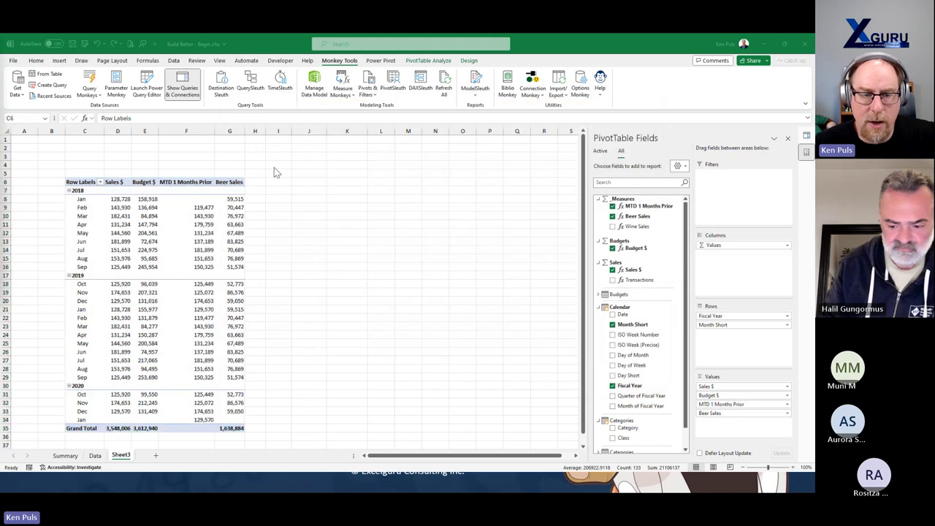
pyautogui.click(255, 88)
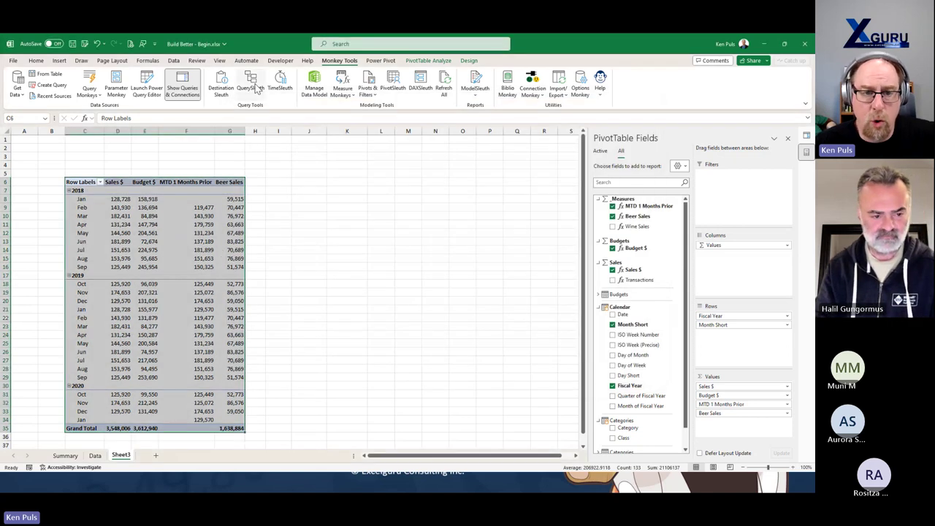
pyautogui.click(255, 88)
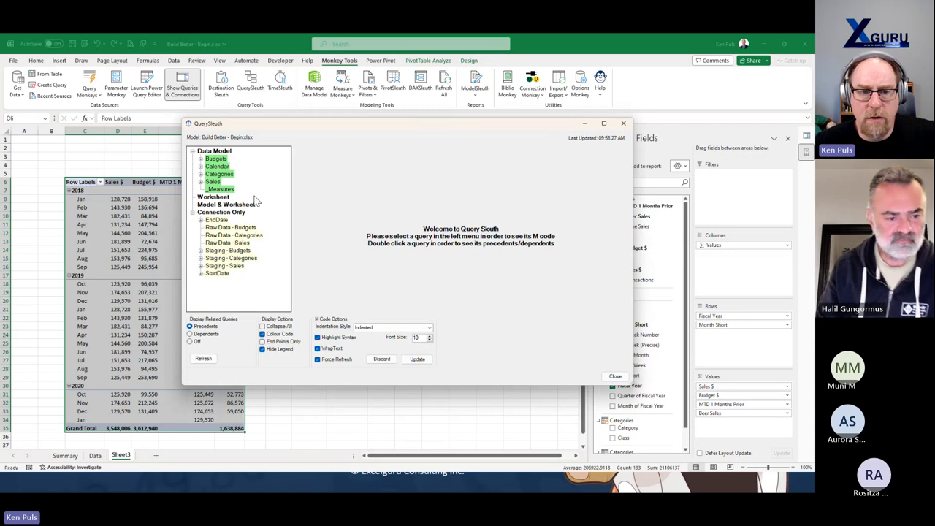
pyautogui.click(217, 159)
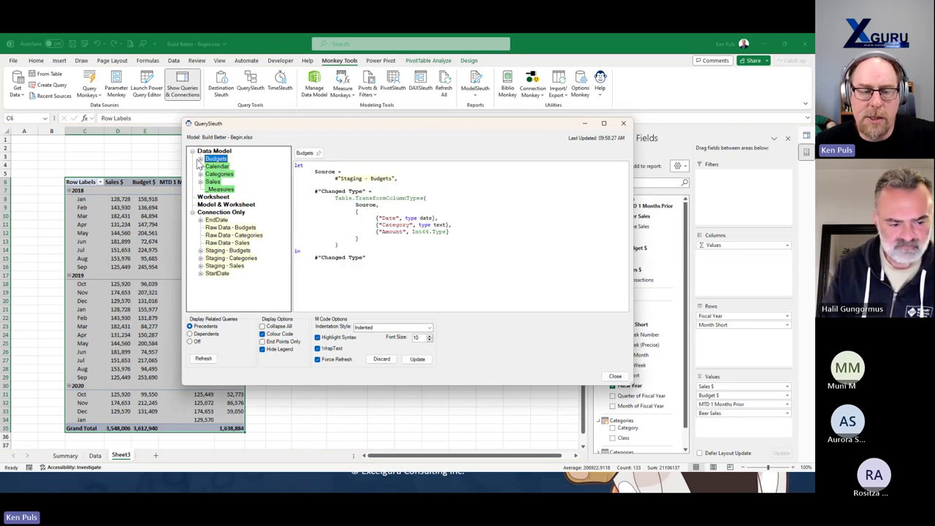
pyautogui.doubleClick(218, 160)
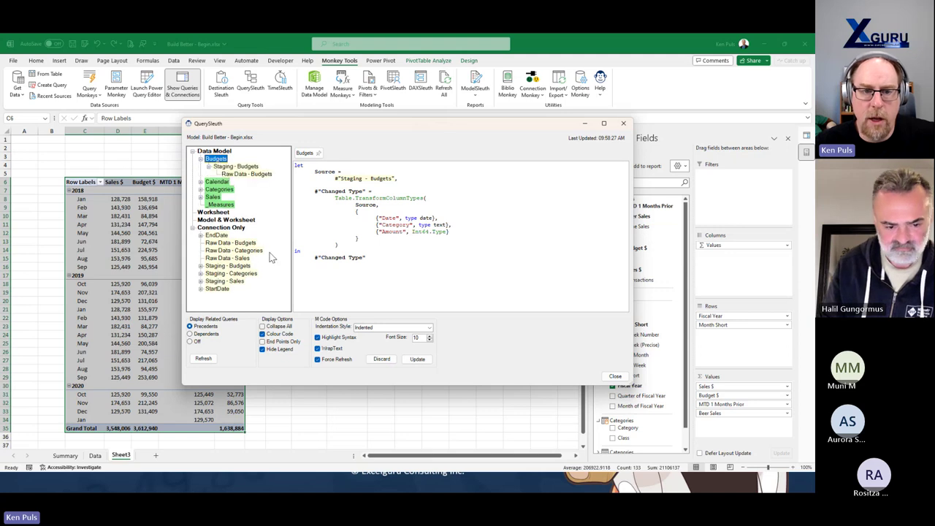
pyautogui.click(241, 174)
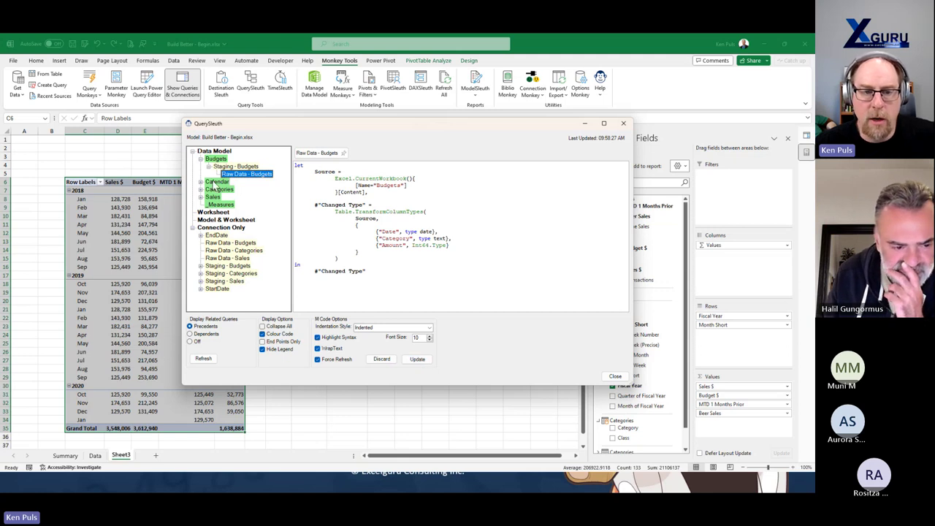
pyautogui.click(216, 181)
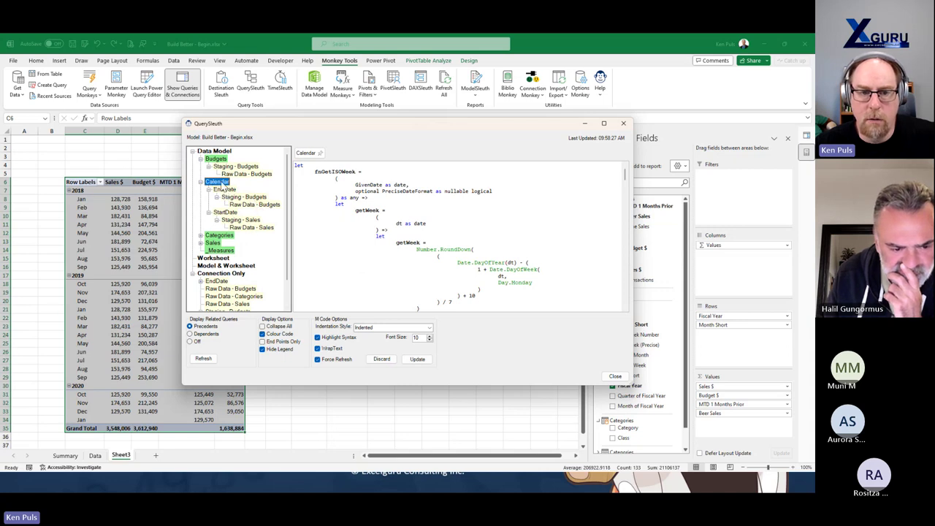
# Trace the dependents of the Raw Data - Sales query, return to precedents, and switch the end-points-only display on and off
pyautogui.click(190, 335)
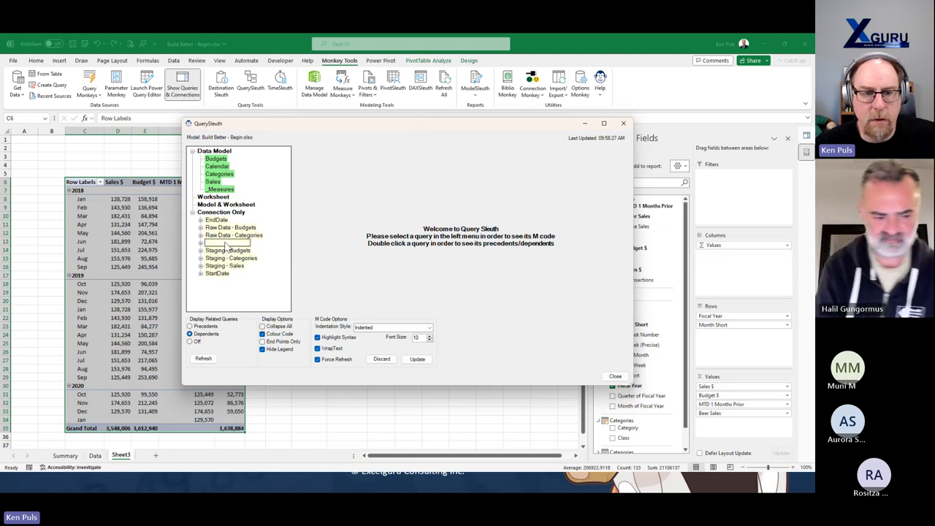
pyautogui.doubleClick(227, 243)
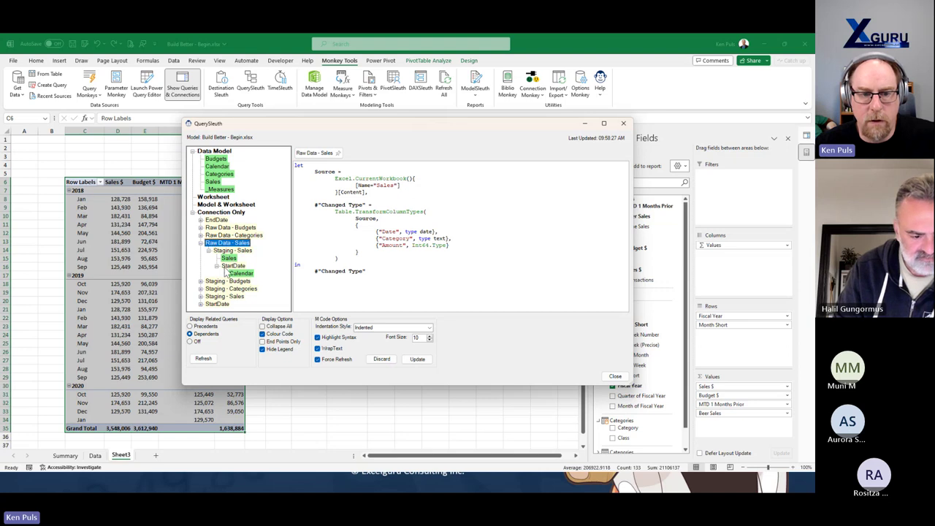
pyautogui.click(190, 326)
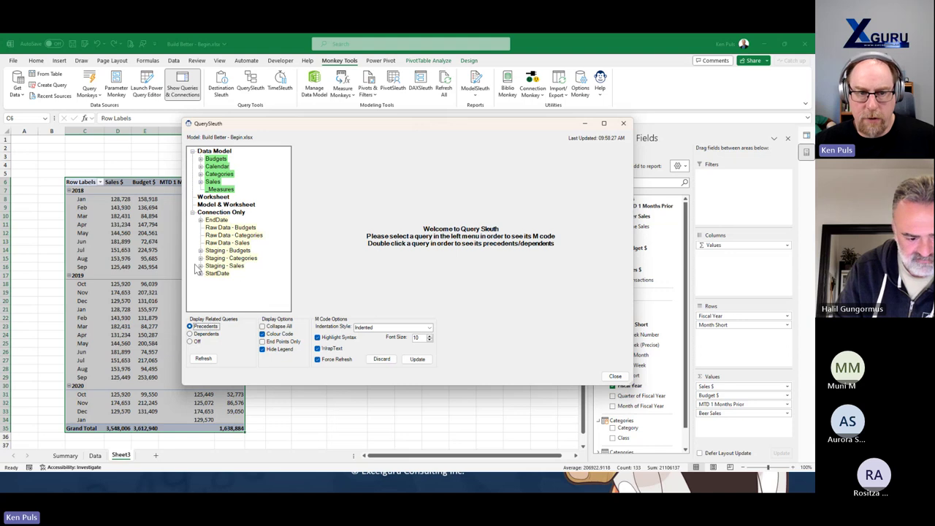
pyautogui.click(263, 342)
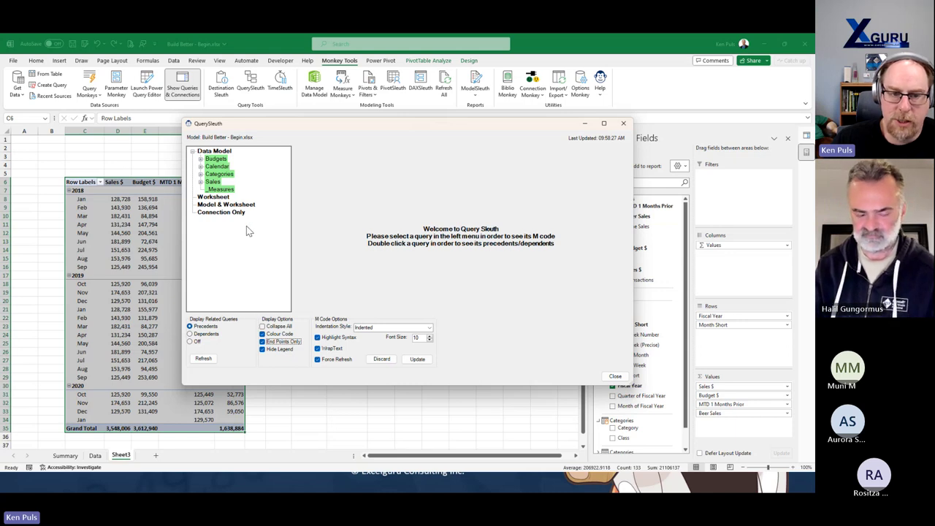
pyautogui.click(263, 341)
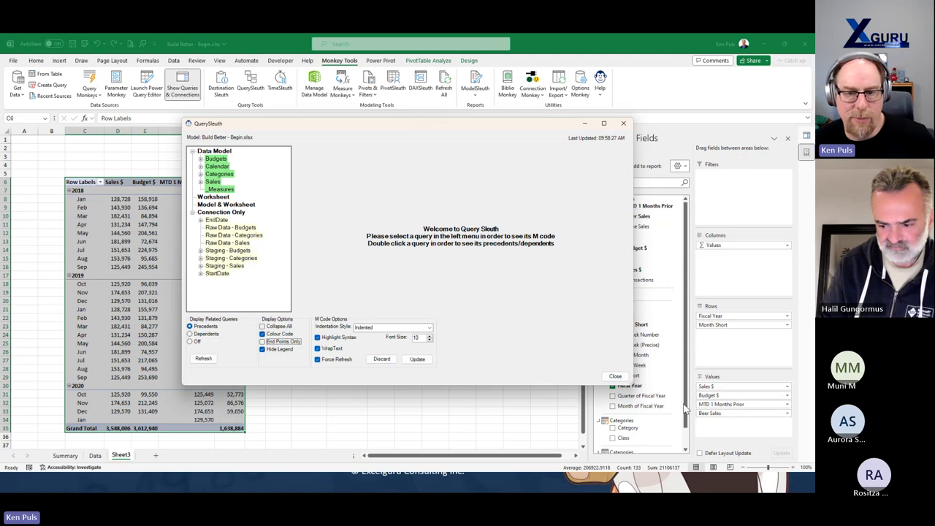
# Close QuerySleuth and generate the ModelSleuth Model Summary report
pyautogui.click(616, 377)
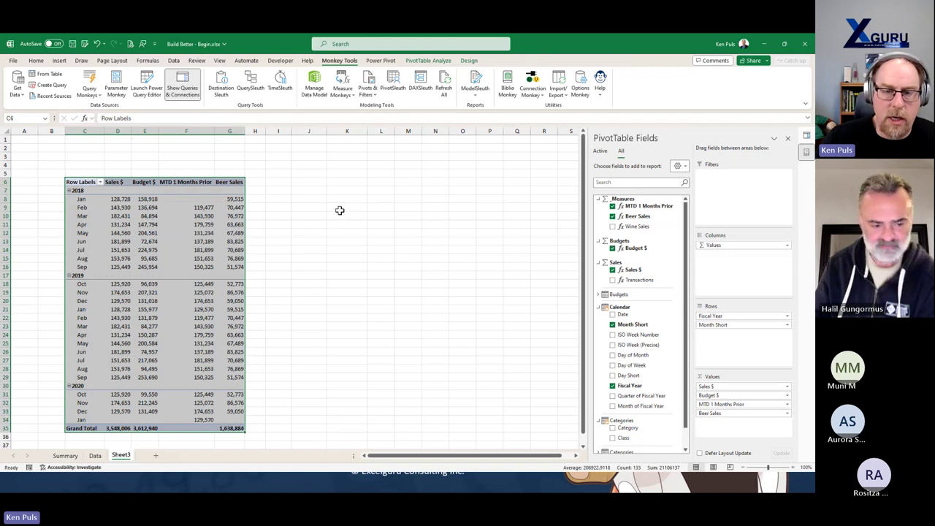
pyautogui.click(479, 94)
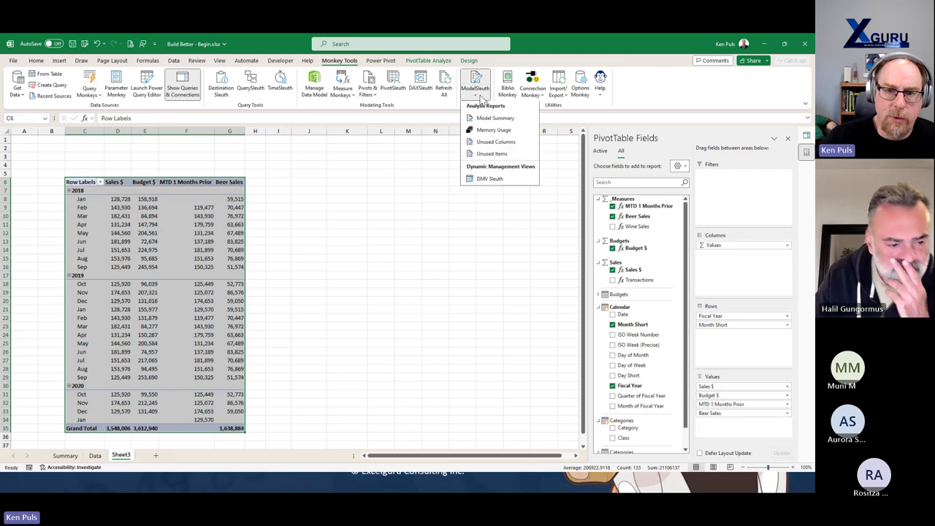
pyautogui.click(505, 122)
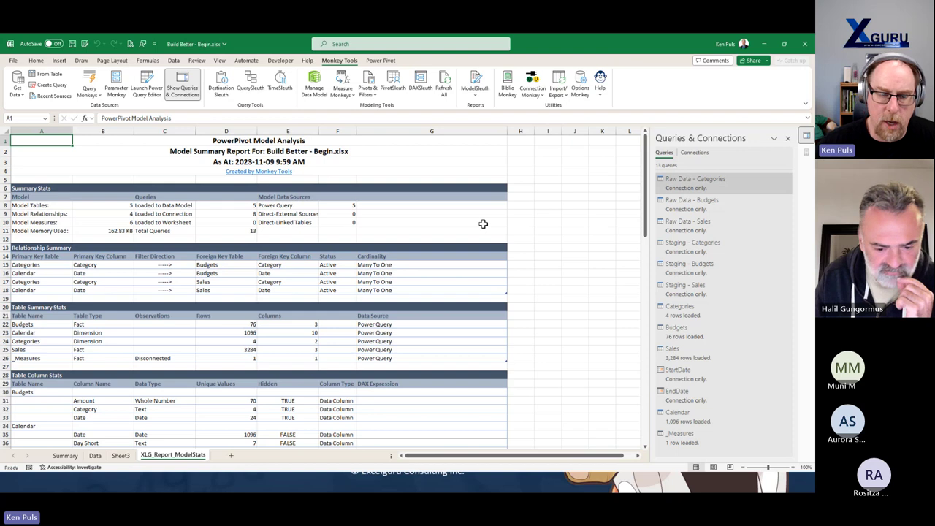
# Review the report's Summary Stats: model tables, measures, memory used, query load destinations and the Power Query, direct-external and direct-linked data sources
pyautogui.click(106, 213)
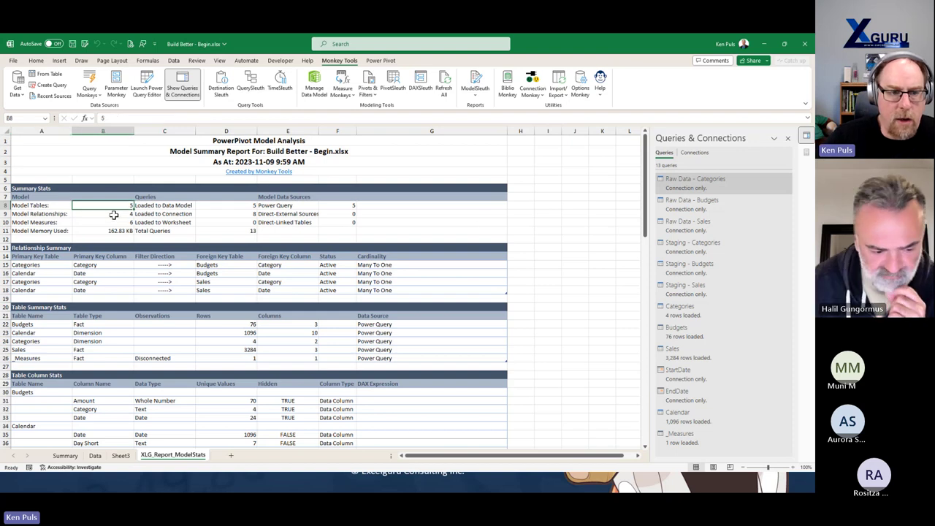
pyautogui.click(97, 222)
pyautogui.click(99, 230)
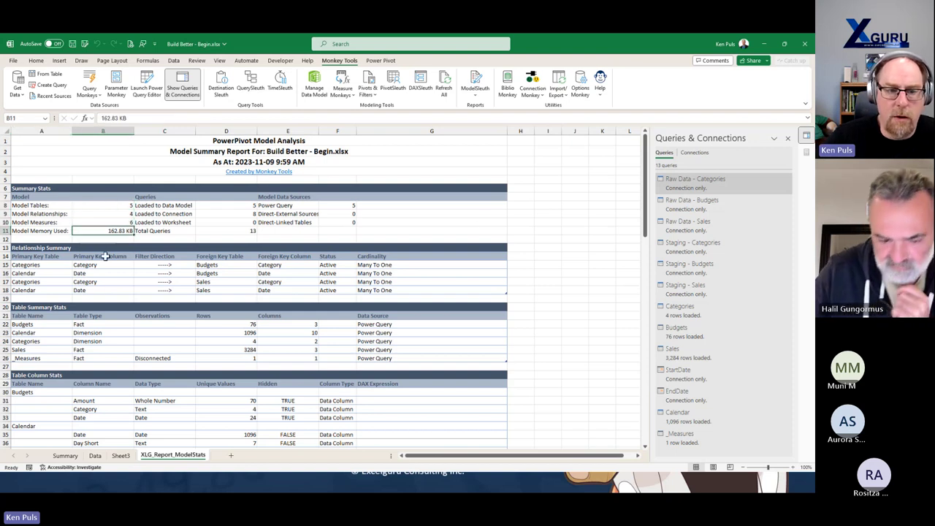
pyautogui.click(229, 207)
pyautogui.click(228, 217)
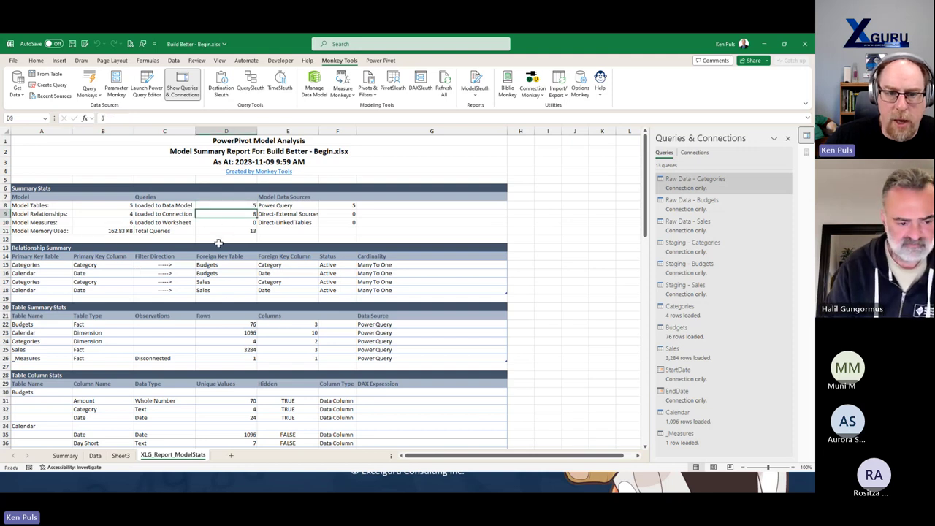
pyautogui.click(336, 207)
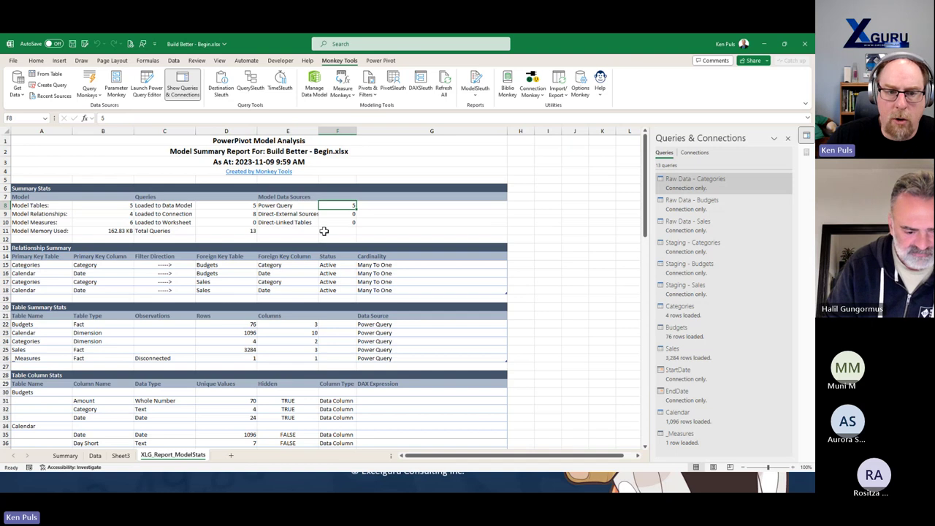
pyautogui.moveTo(345, 222); pyautogui.dragTo(292, 223)
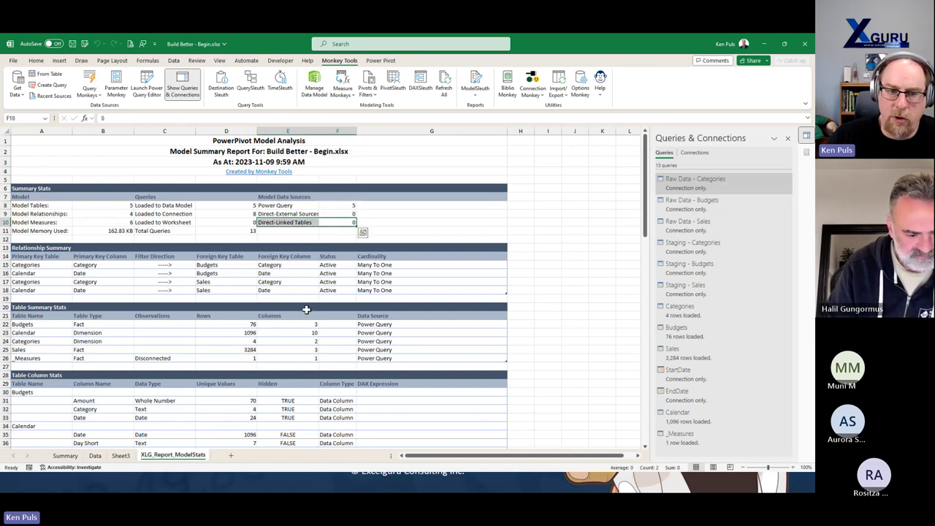
pyautogui.moveTo(286, 214); pyautogui.dragTo(350, 225)
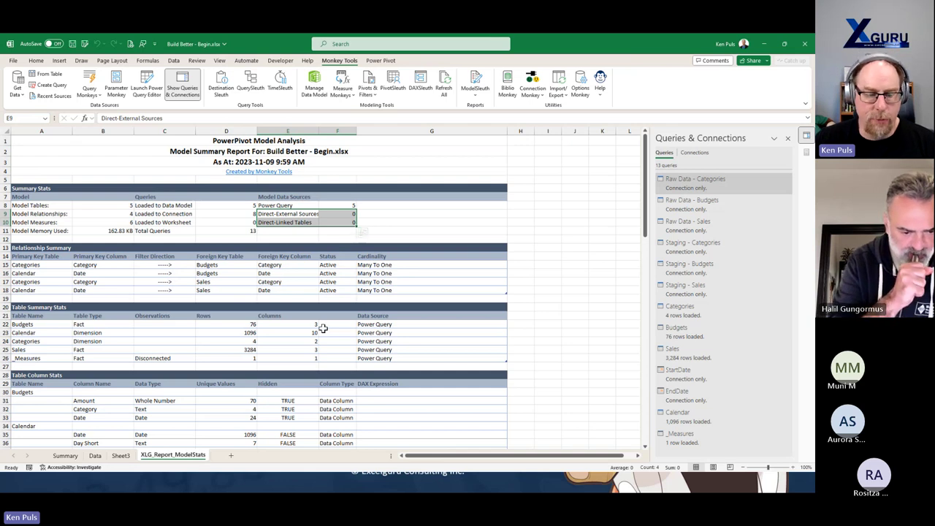
# Examine the column figures and _Measures observation in Table Summary Stats, and the unique values in Table Column Stats
pyautogui.moveTo(288, 325); pyautogui.dragTo(278, 359)
pyautogui.click(181, 357)
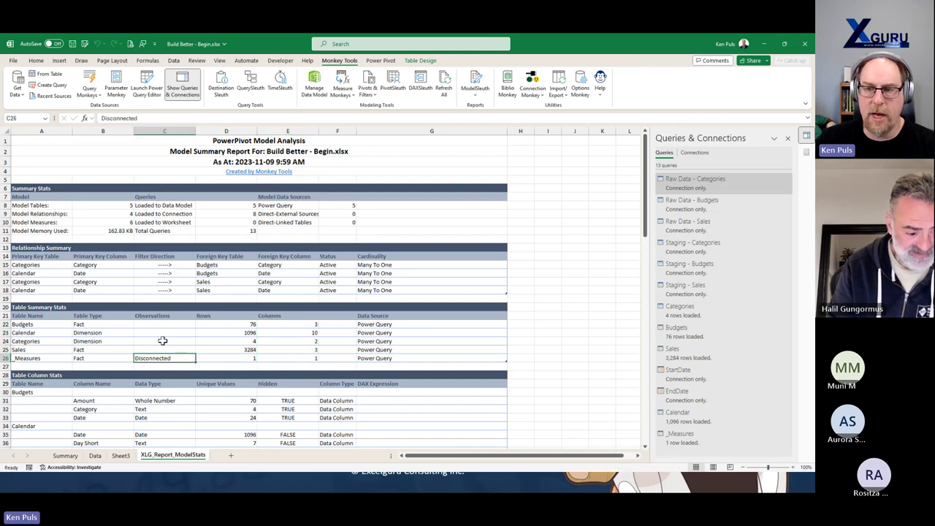
pyautogui.scroll(-8, 376, 316)
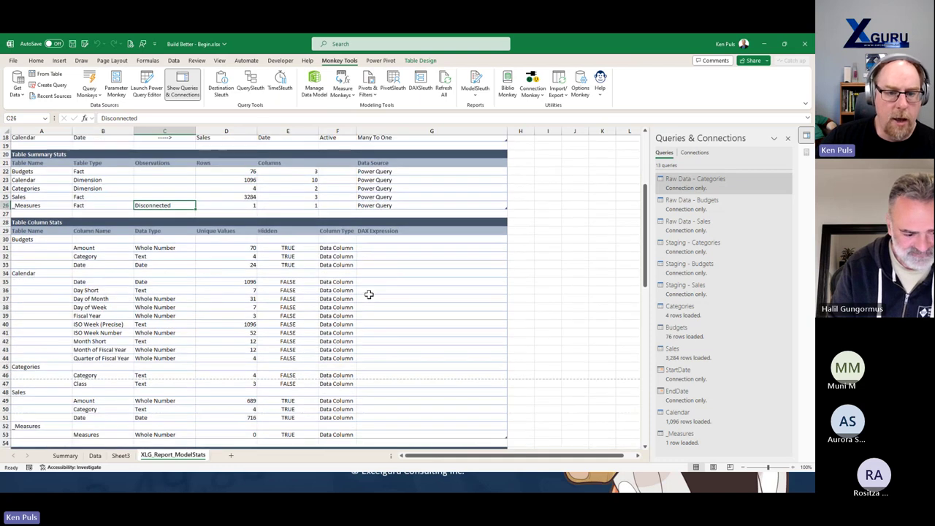
pyautogui.moveTo(239, 199); pyautogui.dragTo(223, 334)
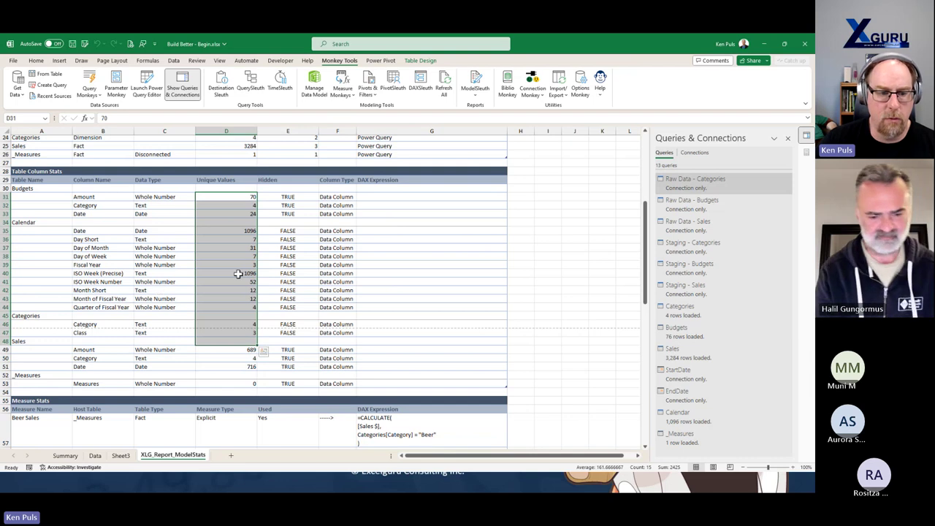
# Turn on filter buttons for the report's Measure Stats table
pyautogui.scroll(-10, 245, 279)
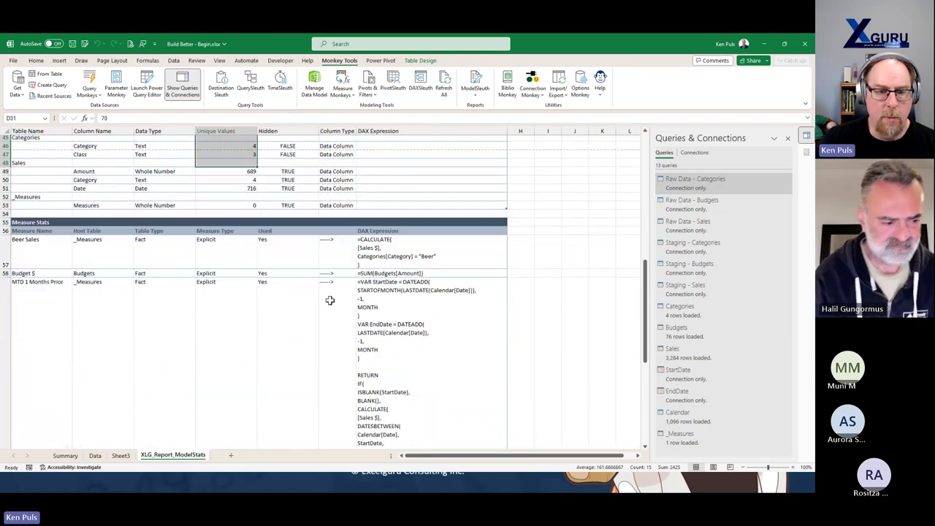
pyautogui.click(411, 146)
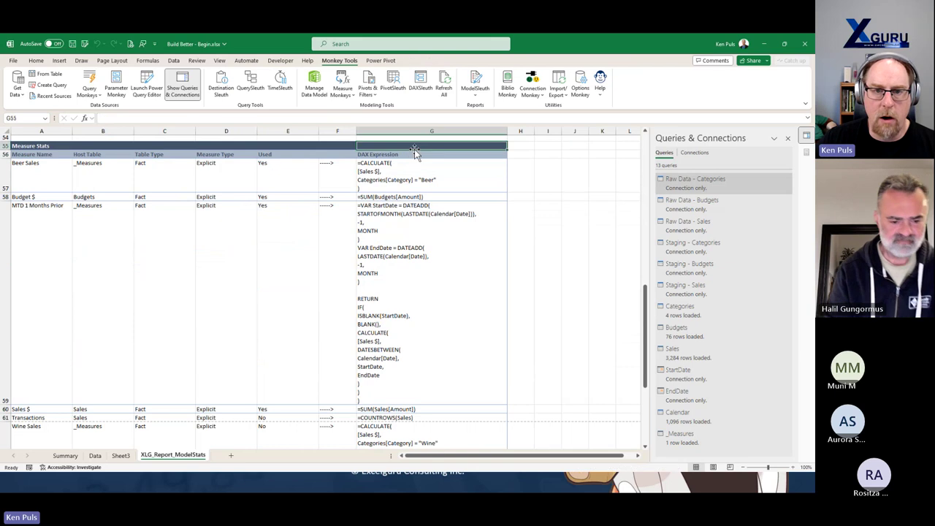
pyautogui.click(399, 155)
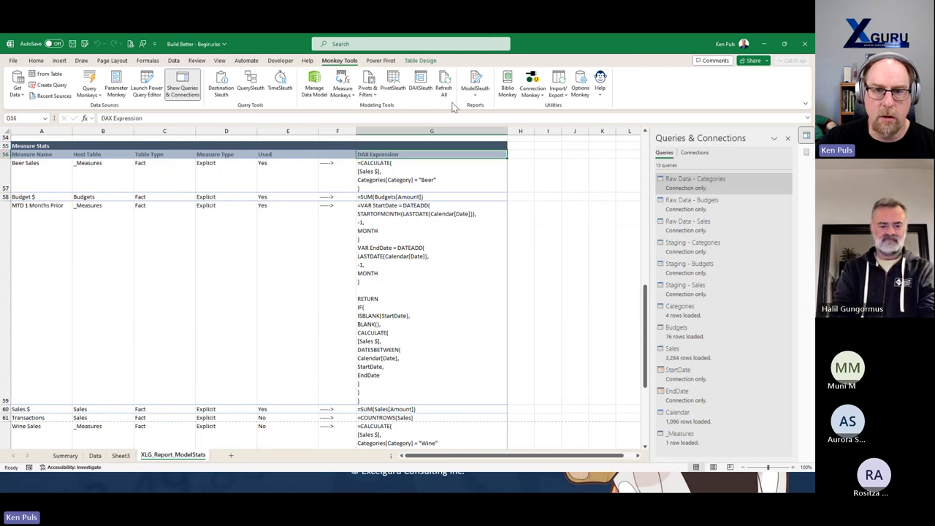
pyautogui.click(418, 62)
pyautogui.click(349, 75)
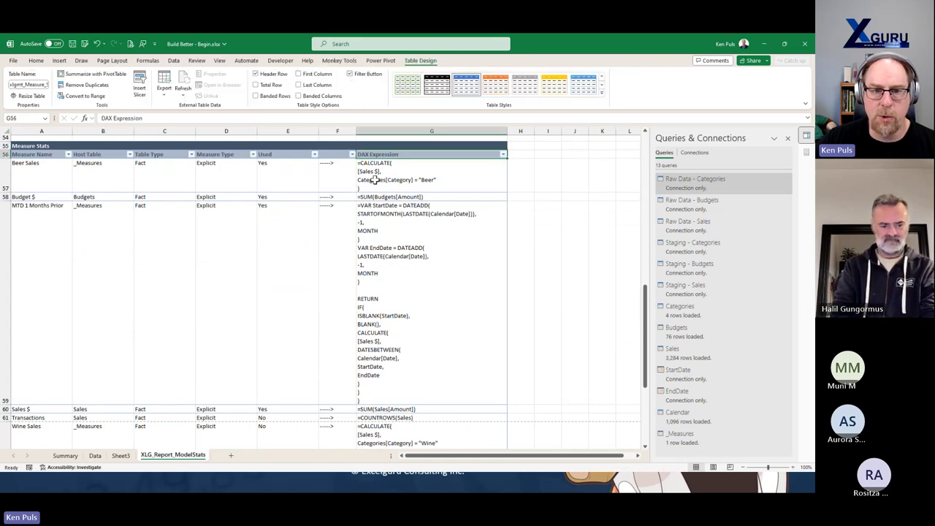
# Review the DAX expressions and measure types in Measure Stats and the load targets and precedents in Query Stats, returning to the report's beginning
pyautogui.moveTo(417, 177); pyautogui.dragTo(409, 380)
pyautogui.click(403, 410)
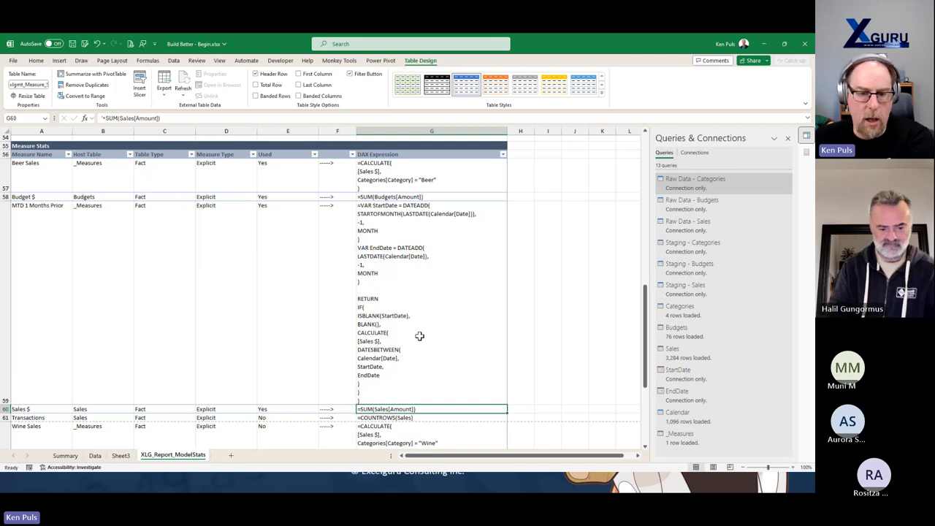
pyautogui.scroll(-1, 419, 336)
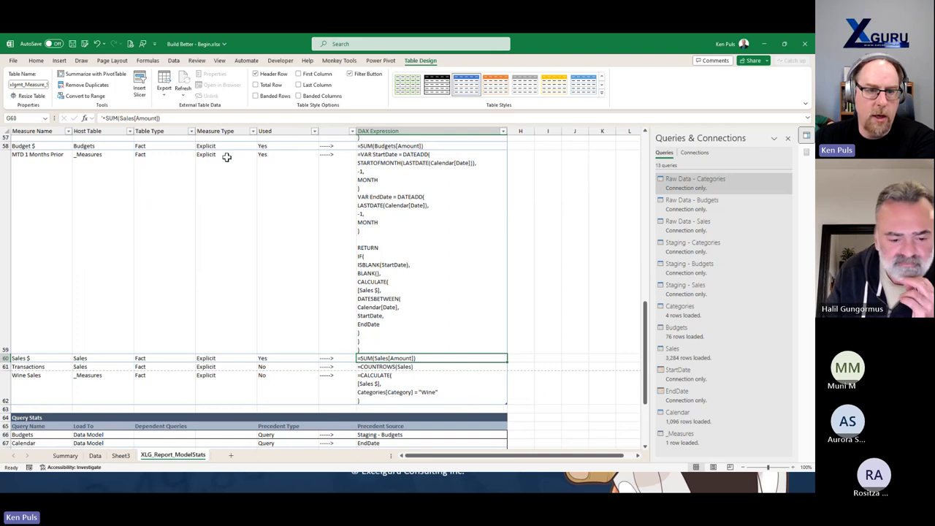
pyautogui.moveTo(223, 146); pyautogui.dragTo(212, 384)
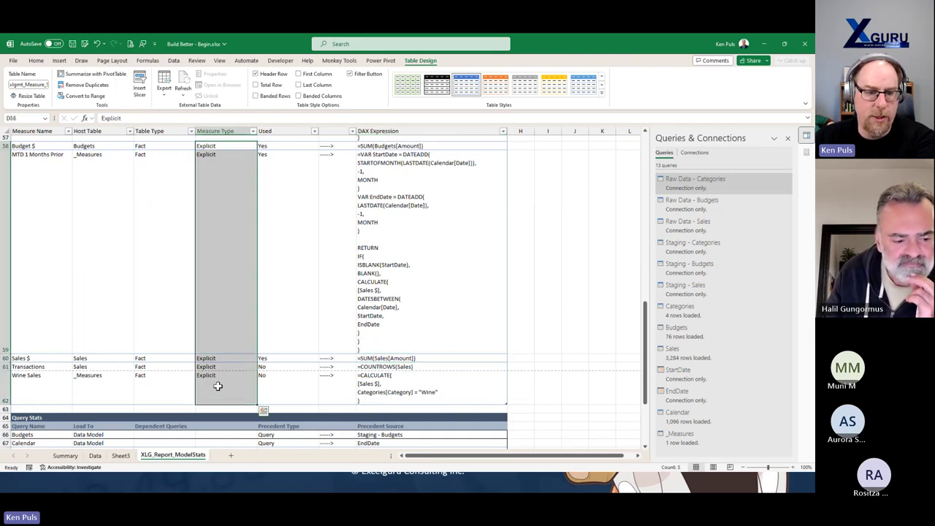
pyautogui.scroll(-5, 241, 358)
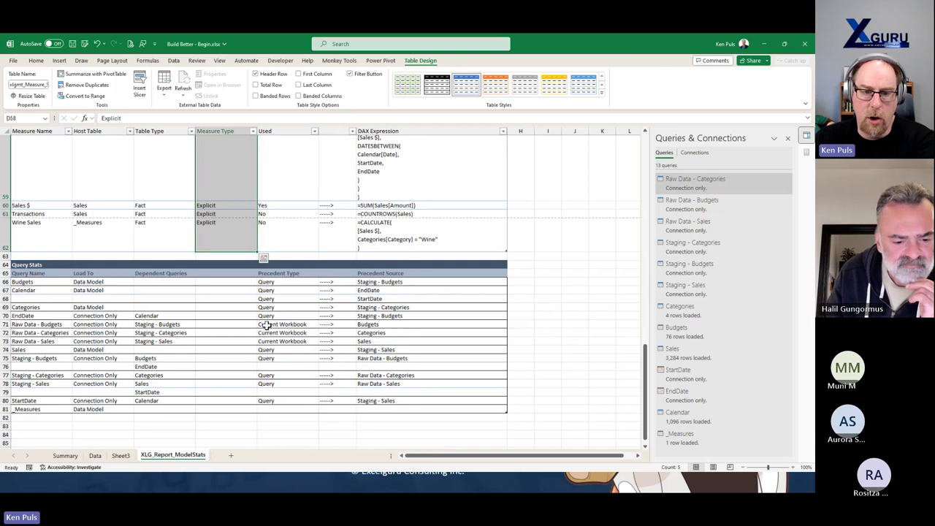
pyautogui.scroll(4, 329, 338)
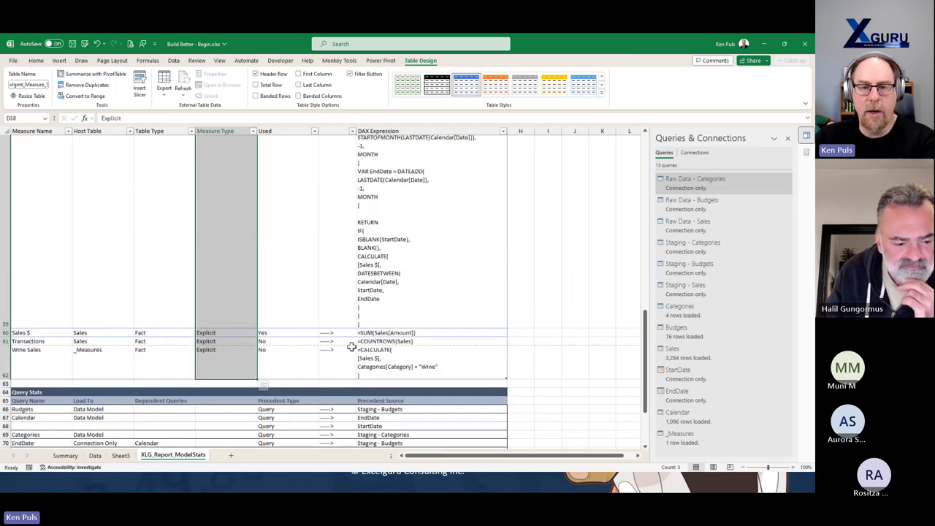
pyautogui.scroll(15, 351, 346)
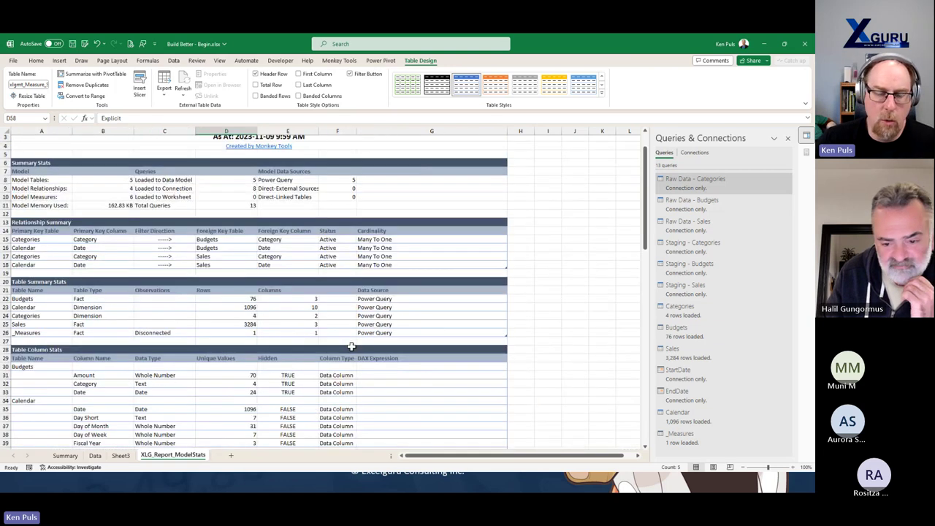
pyautogui.scroll(1, 351, 346)
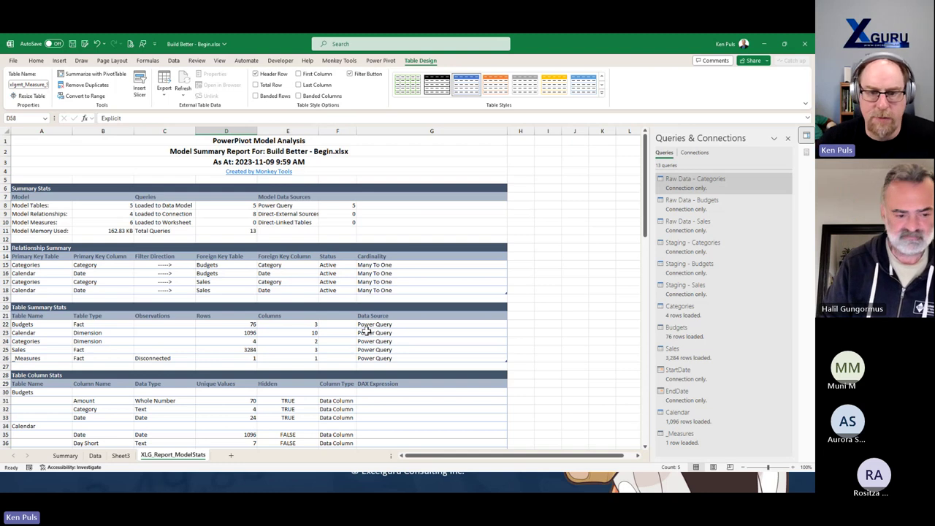
# Generate the ModelSleuth Memory Usage report for the data model
pyautogui.click(340, 61)
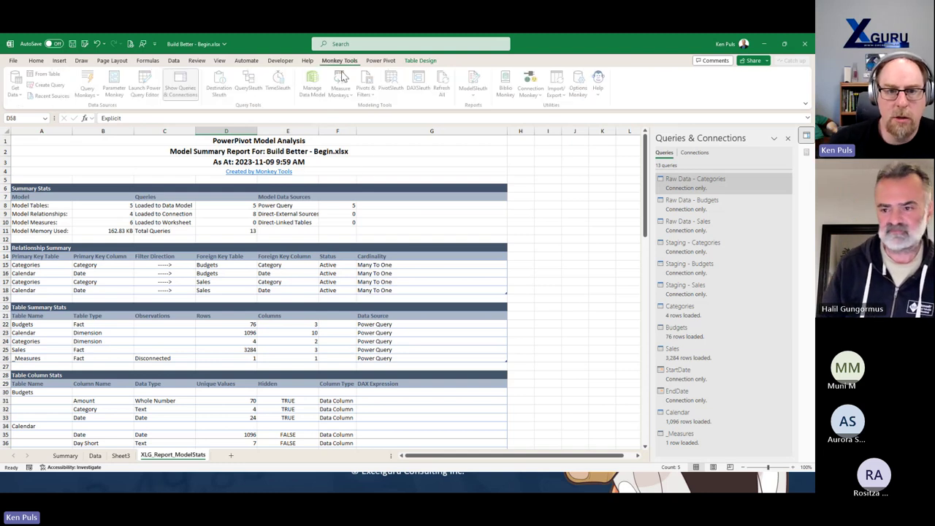
pyautogui.click(366, 90)
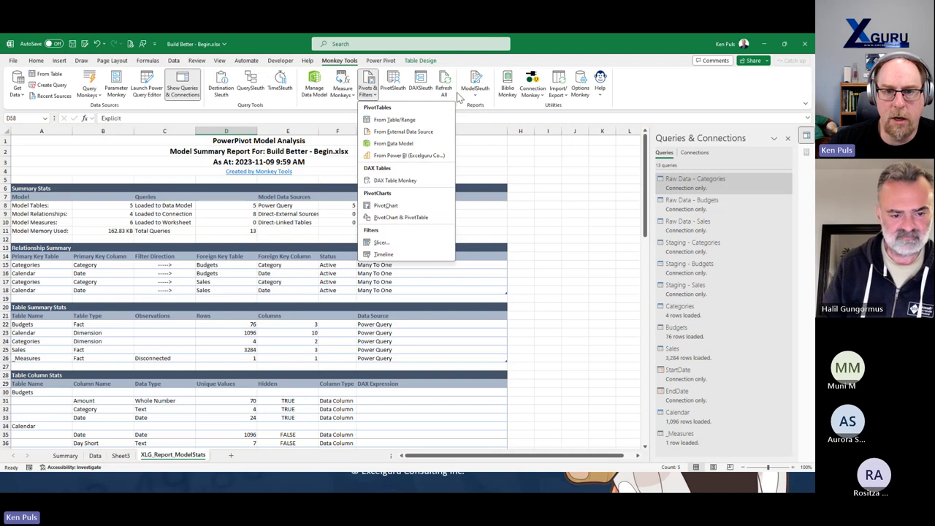
pyautogui.click(475, 90)
pyautogui.click(511, 144)
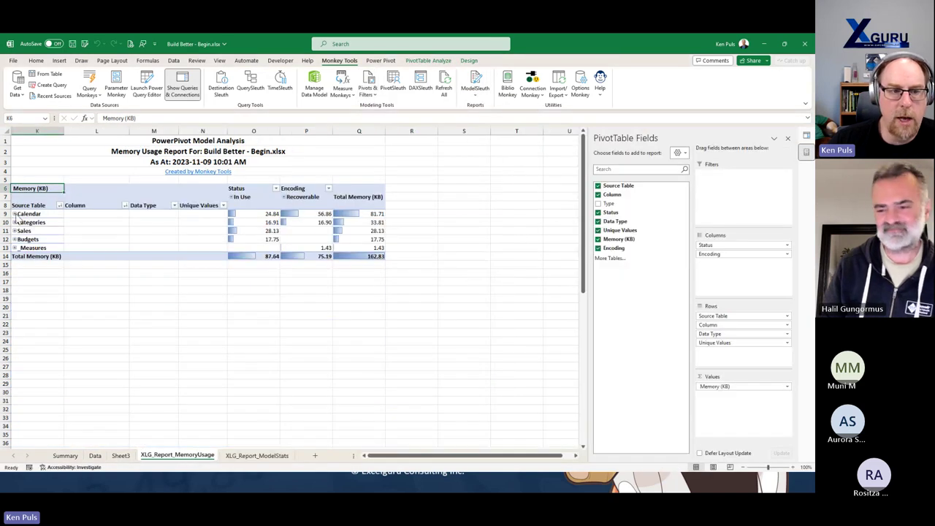
# Expand Calendar and Categories in the Memory Usage report and inspect the recoverable memory of ISO Week (Precise) and Class
pyautogui.click(14, 213)
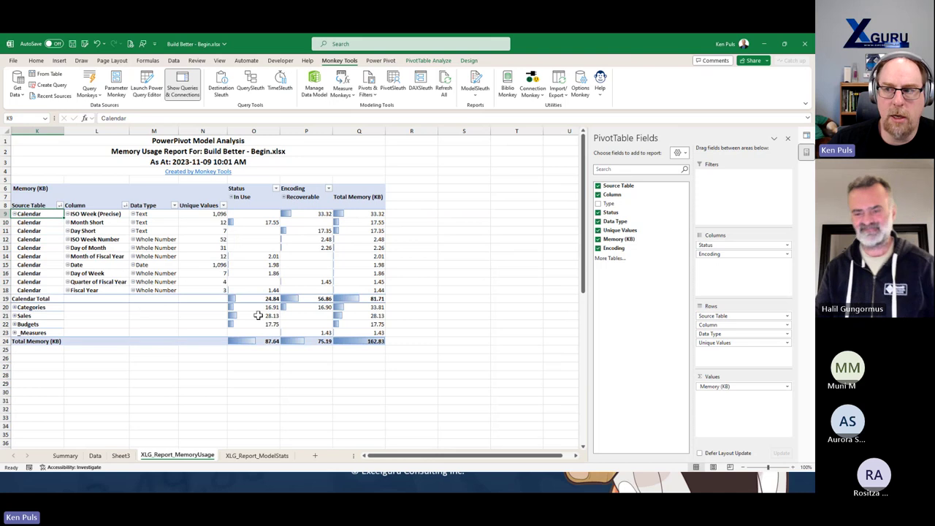
pyautogui.click(304, 213)
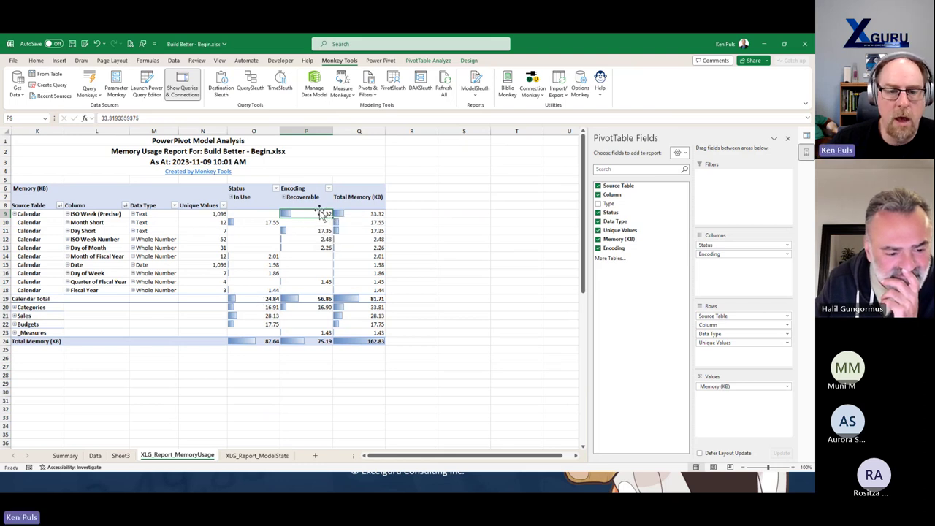
pyautogui.doubleClick(26, 308)
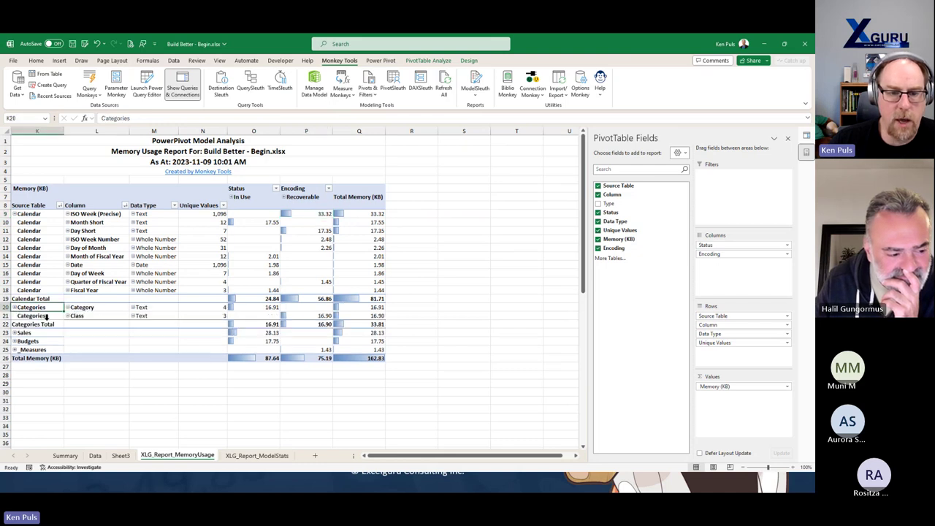
pyautogui.click(305, 317)
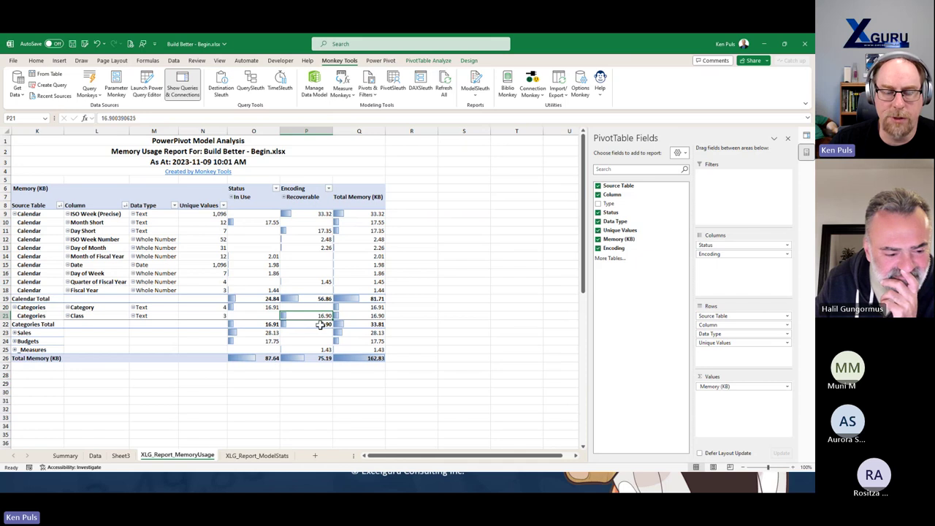
# Generate the ModelSleuth Unused Items report and review the unused measures and columns it lists
pyautogui.click(475, 91)
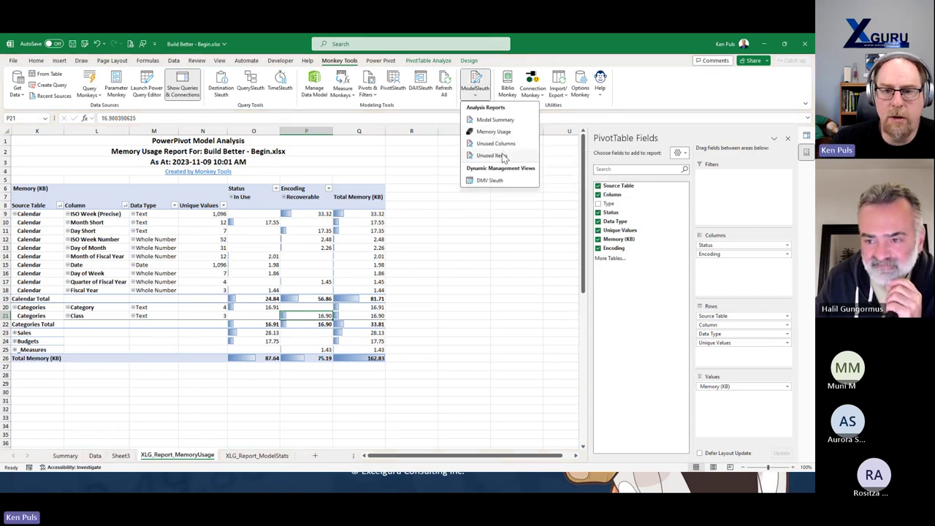
pyautogui.click(500, 157)
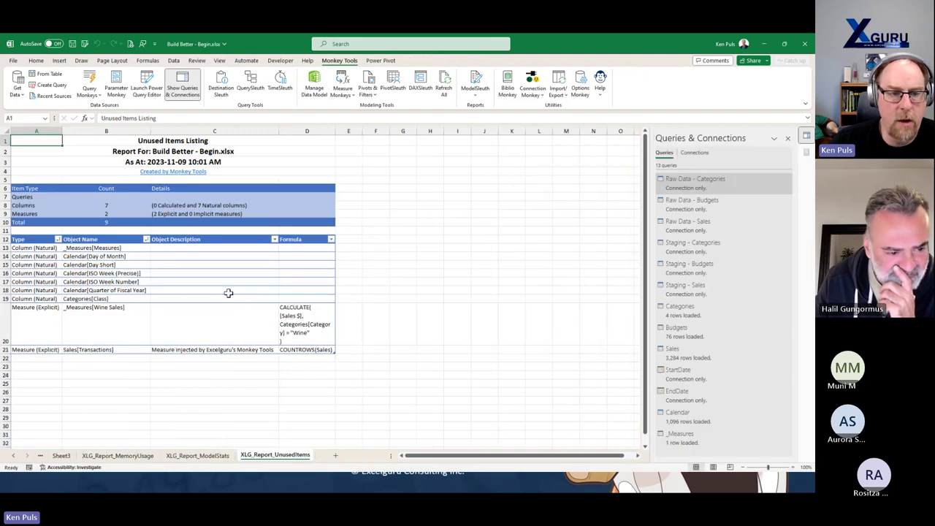
pyautogui.moveTo(33, 321); pyautogui.dragTo(35, 351)
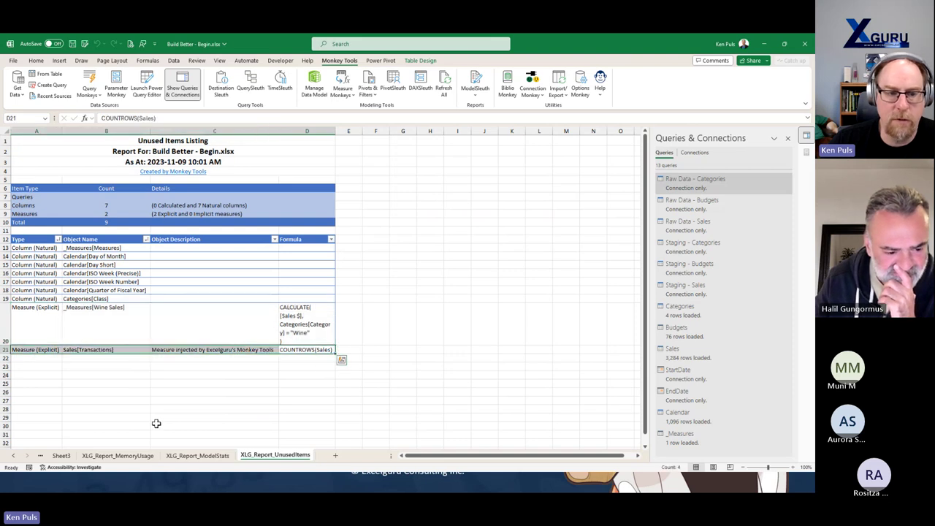
pyautogui.moveTo(33, 252); pyautogui.dragTo(300, 295)
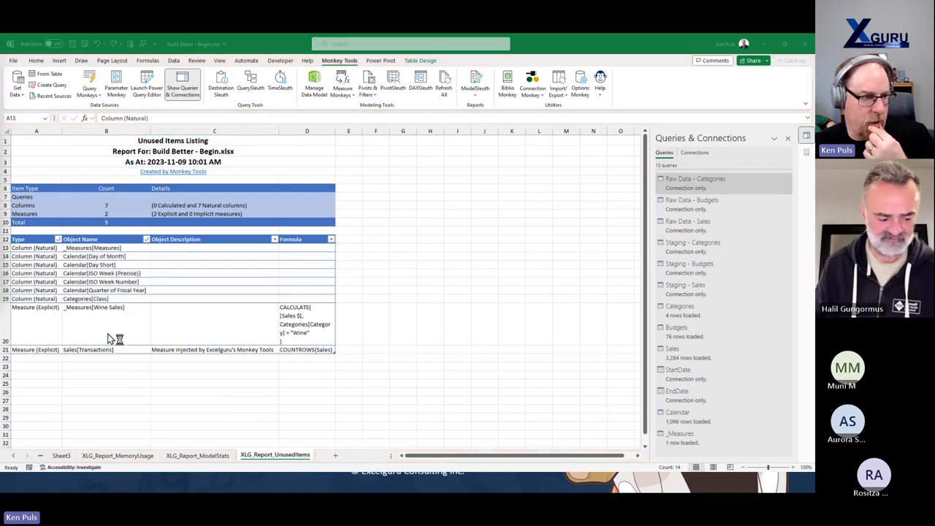
# Switch to the PivotSleuth - MeasureTable workbook and select a cell in the PivotTable on the Issue 1 sheet
pyautogui.hotkey('alt', 'Tab')
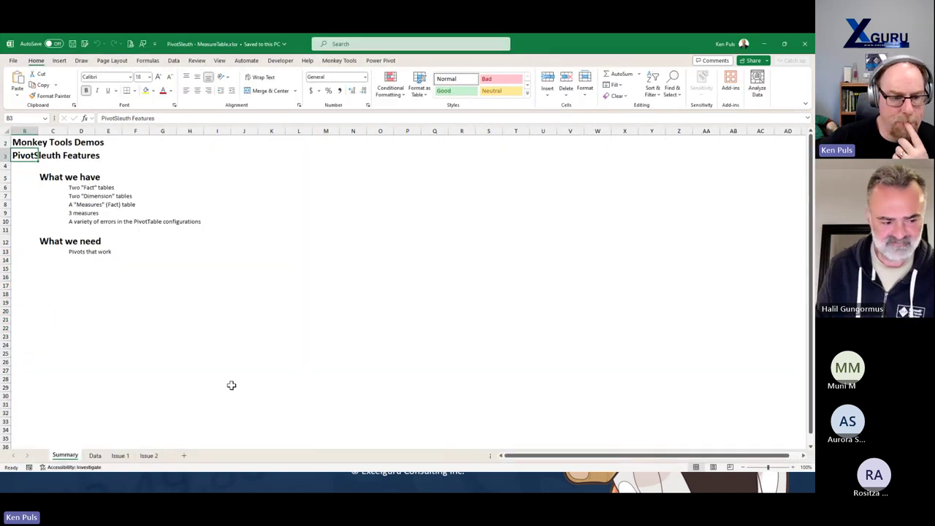
pyautogui.click(95, 455)
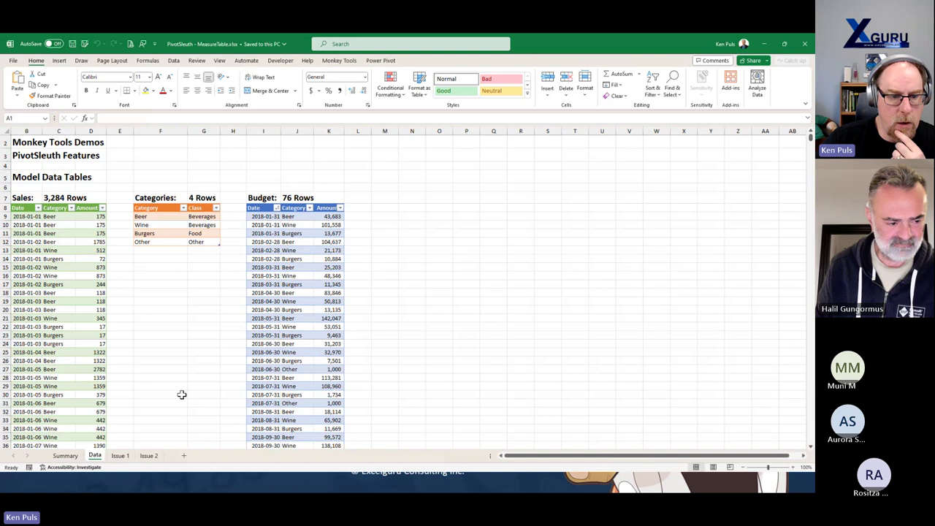
pyautogui.click(119, 455)
pyautogui.click(133, 233)
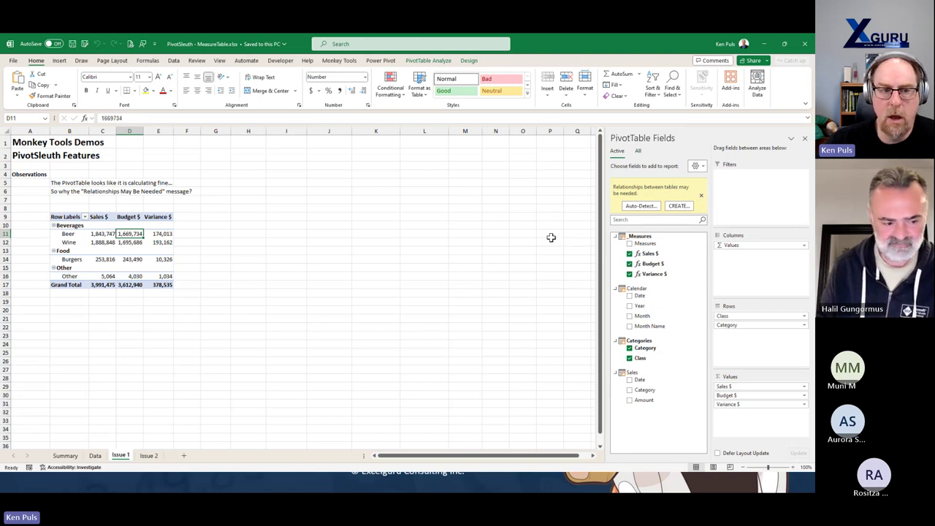
# Run PivotSleuth on the Issue 1 PivotTable and read the issue details for Categories[Class] and the Sales $ measure
pyautogui.click(340, 60)
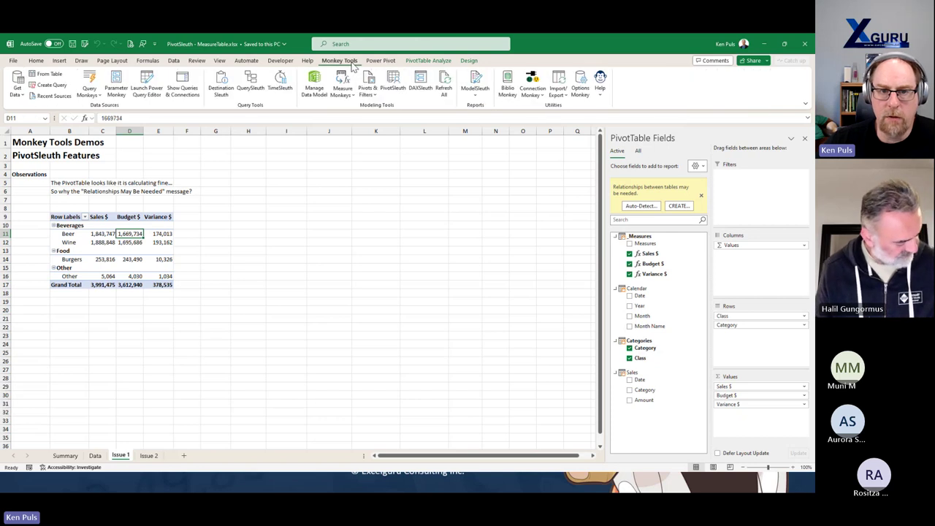
pyautogui.click(399, 91)
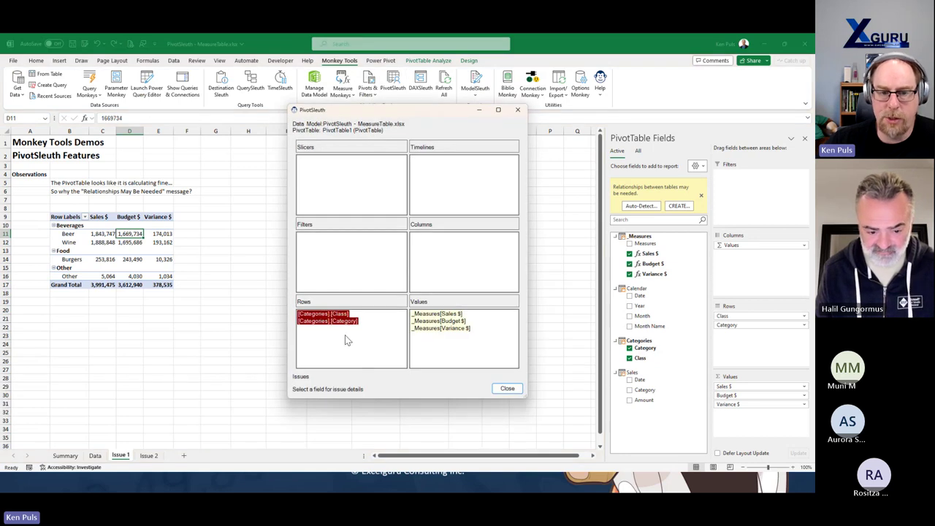
pyautogui.click(327, 314)
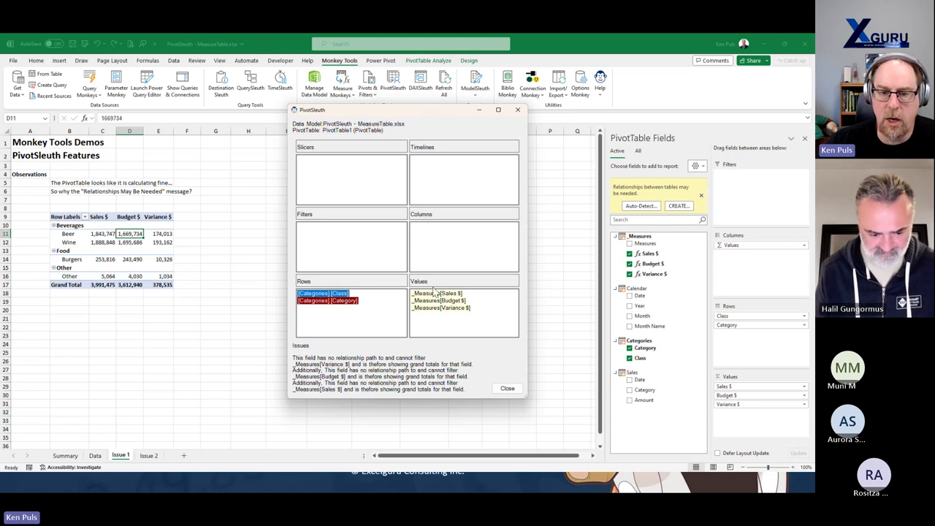
pyautogui.moveTo(437, 300)
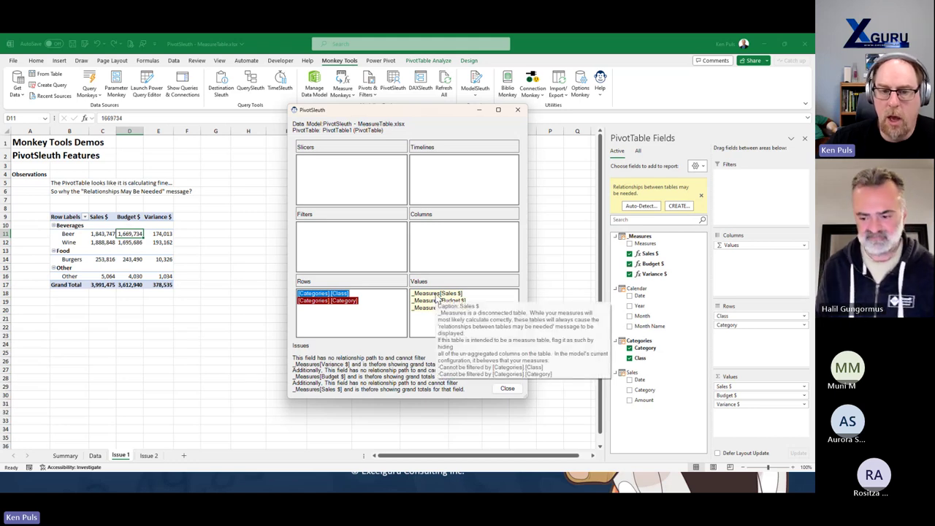
pyautogui.click(437, 295)
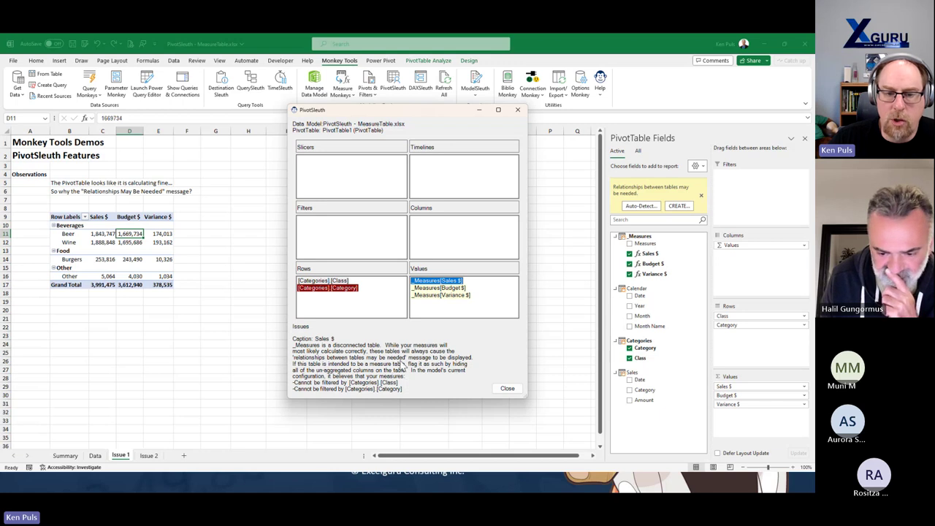
pyautogui.click(509, 389)
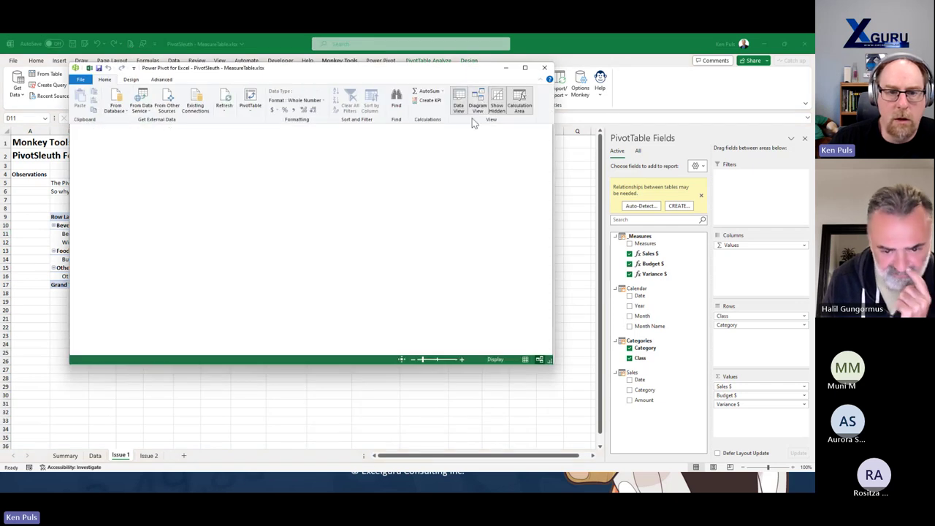
# Hide the Measures column of the _Measures table from client tools in the Power Pivot diagram and return to the workbook
pyautogui.click(471, 201)
pyautogui.rightClick(471, 201)
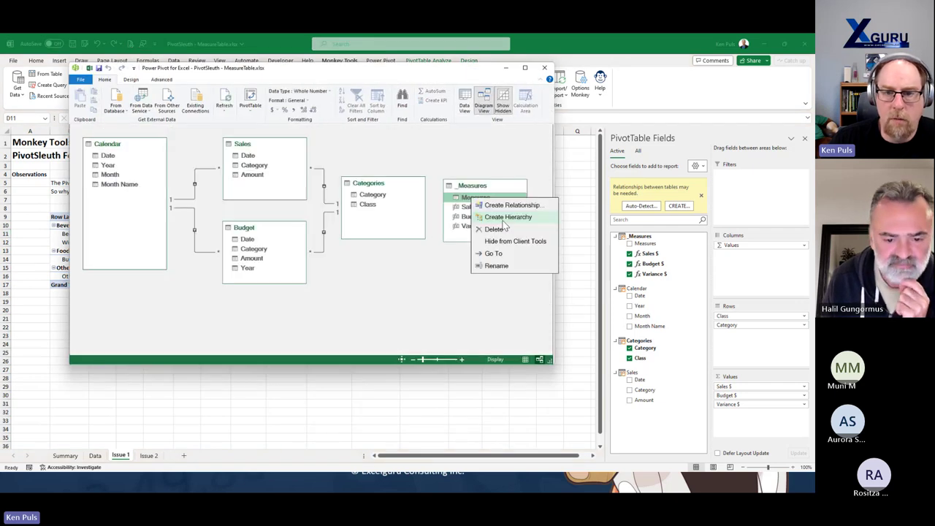
pyautogui.click(515, 241)
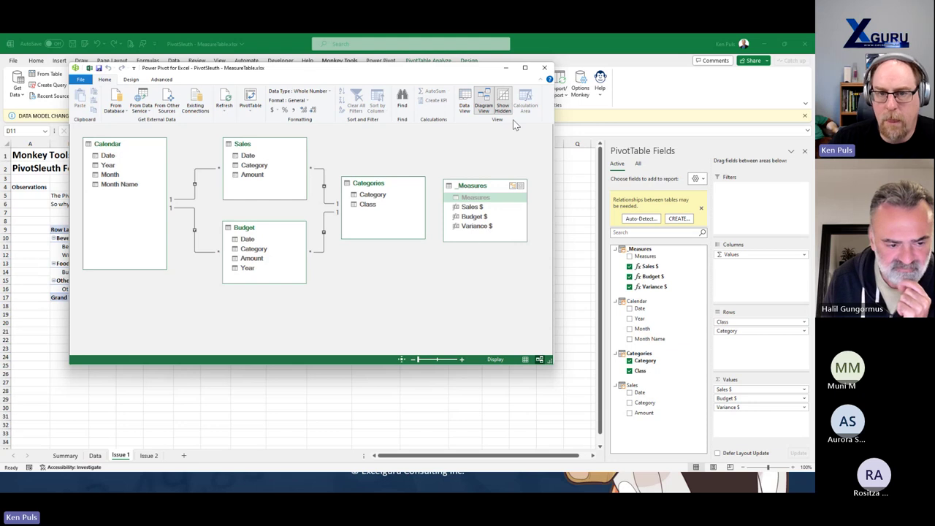
pyautogui.click(544, 67)
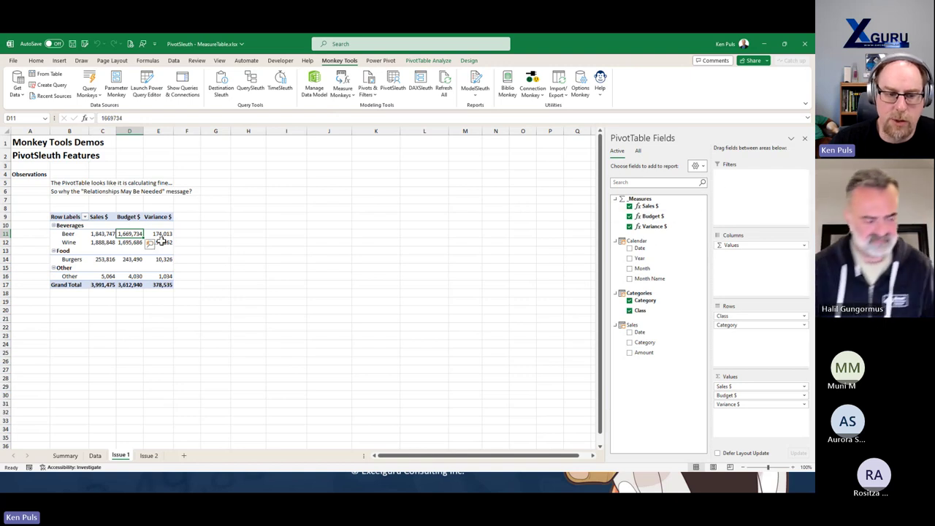
# Inspect the repeated budget totals under Beverages and Food in the Issue 2 sheet's PivotTable
pyautogui.click(148, 455)
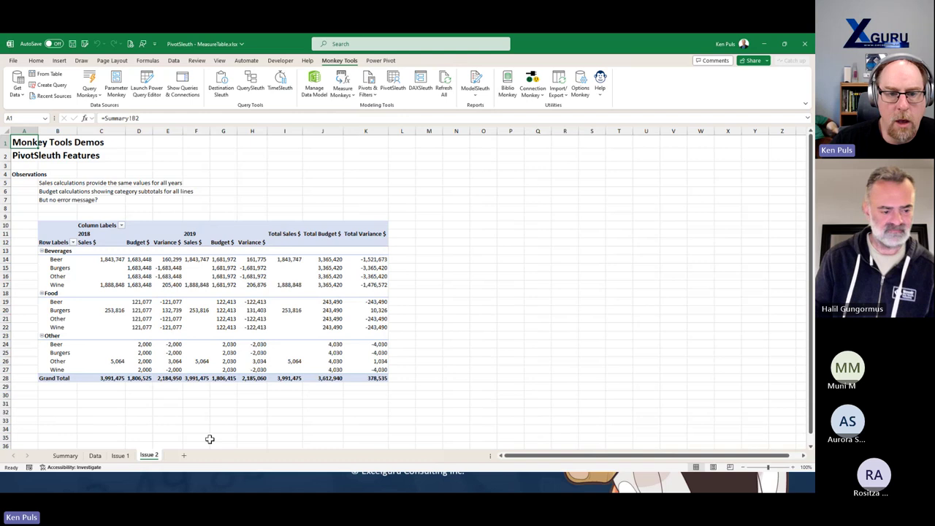
pyautogui.click(264, 267)
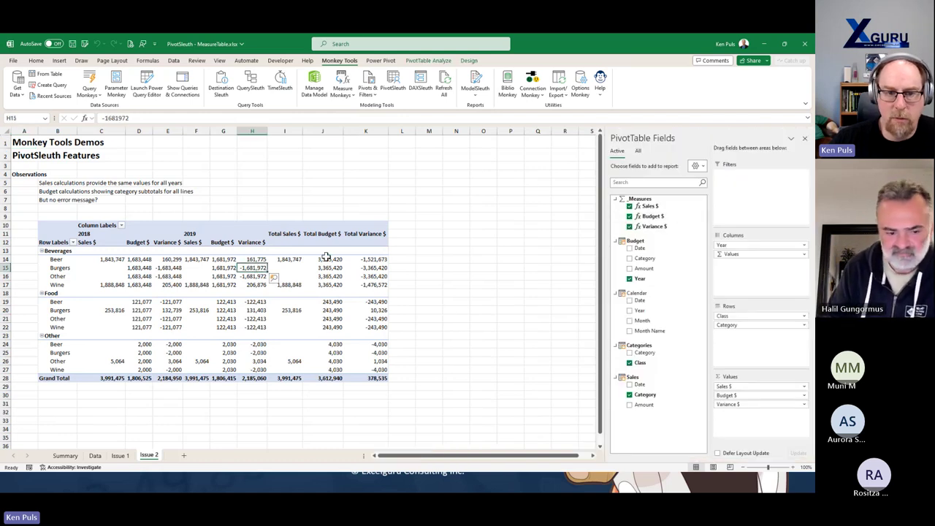
pyautogui.moveTo(326, 257); pyautogui.dragTo(332, 318)
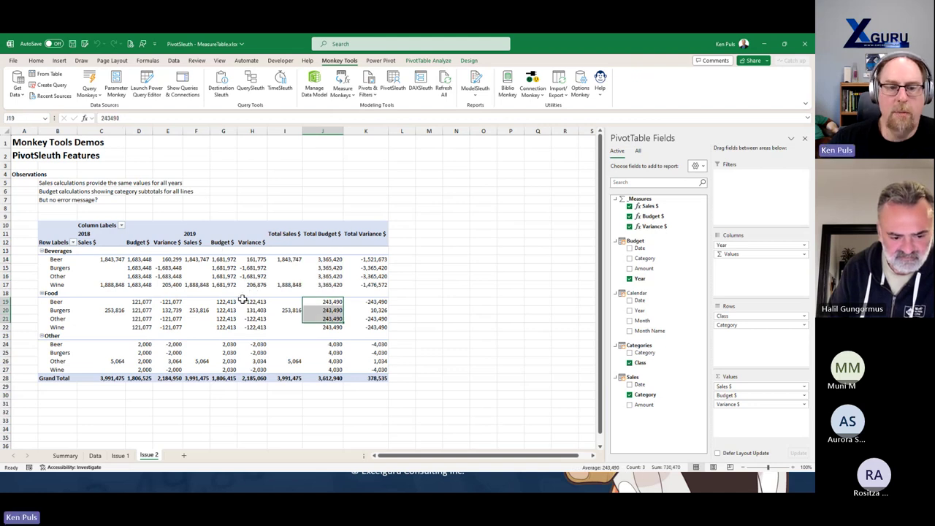
# Run PivotSleuth on the Issue 2 PivotTable and examine its flagged fields, Sales[Category] and Budget[Year]
pyautogui.click(390, 86)
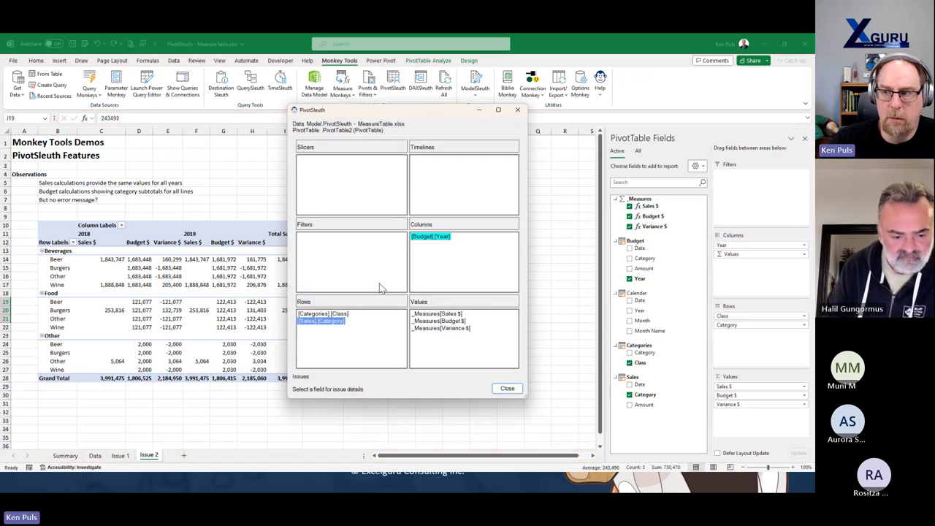
pyautogui.moveTo(341, 330)
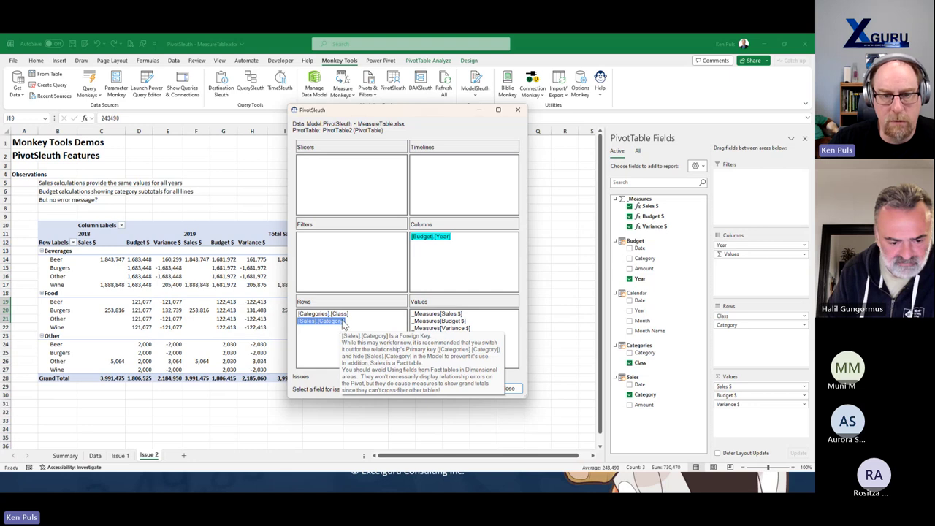
pyautogui.moveTo(423, 241)
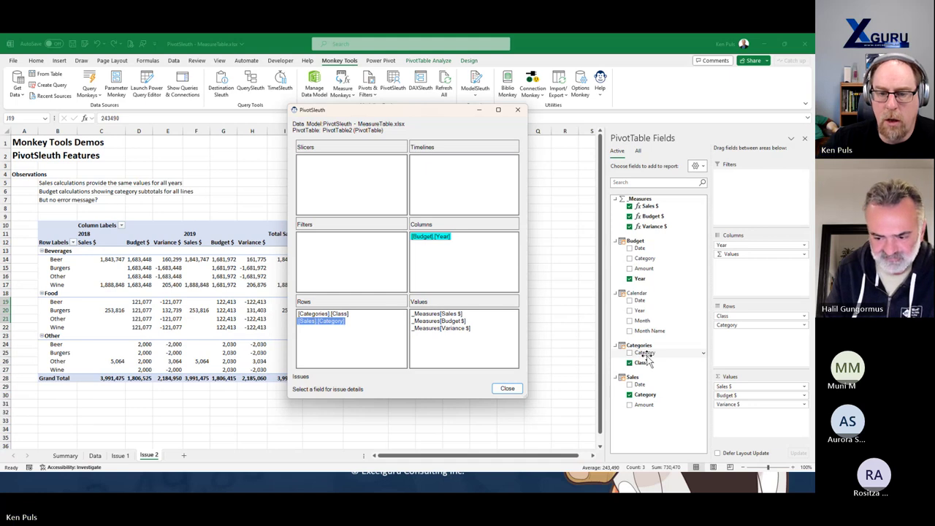
pyautogui.click(507, 387)
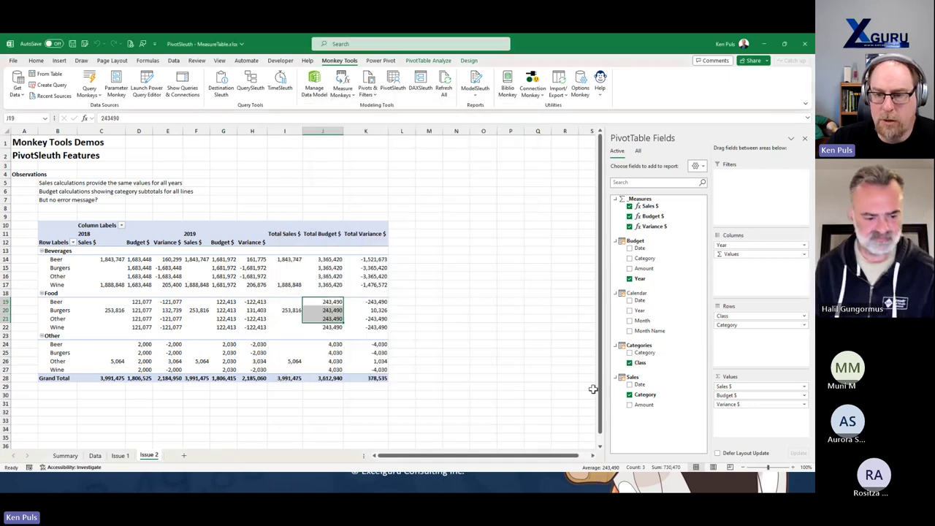
# Replace the PivotTable's row field Sales[Category] with Categories[Category] and its column field Budget[Year] with Calendar[Year]
pyautogui.moveTo(747, 324)
pyautogui.mouseDown()
pyautogui.moveTo(664, 330)
pyautogui.moveTo(657, 320)
pyautogui.moveTo(646, 349)
pyautogui.moveTo(738, 325)
pyautogui.mouseUp()
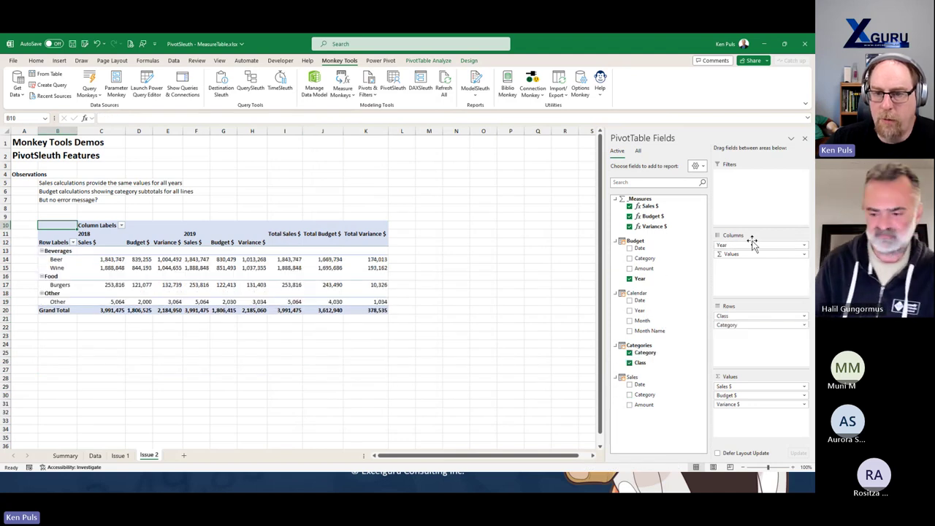
pyautogui.moveTo(749, 246); pyautogui.dragTo(725, 246)
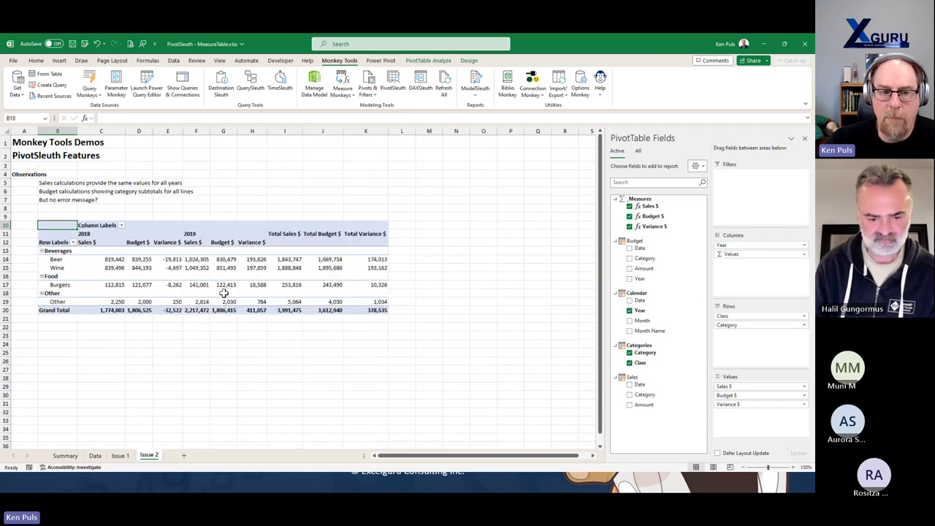
# Recheck the corrected Issue 2 PivotTable for field problems with PivotSleuth
pyautogui.click(249, 267)
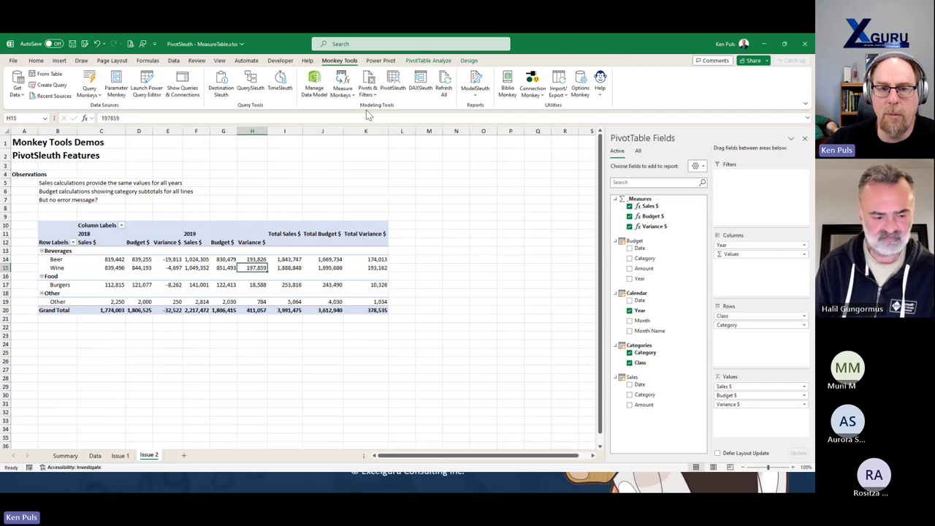
pyautogui.click(394, 84)
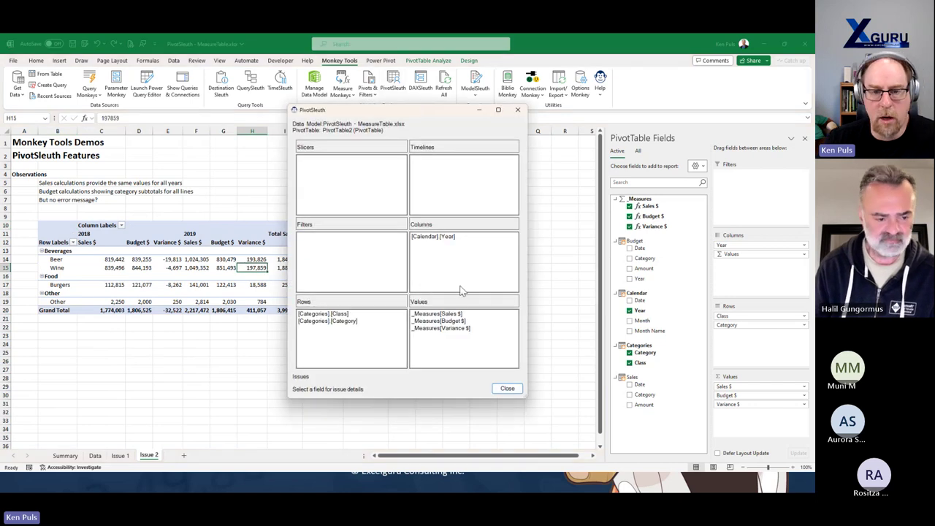
pyautogui.click(507, 388)
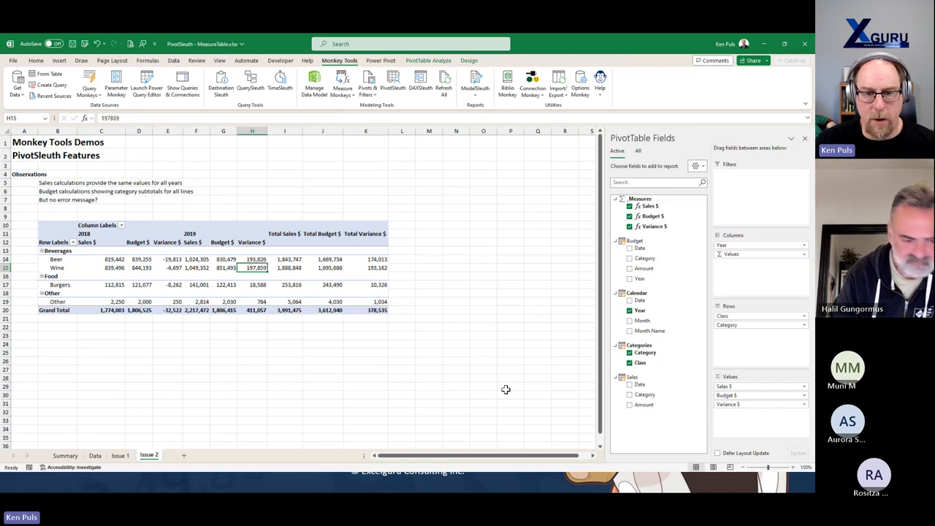
# Create a blank workbook and start Monkey Tools' Import BI Model to Excel command
pyautogui.click(13, 60)
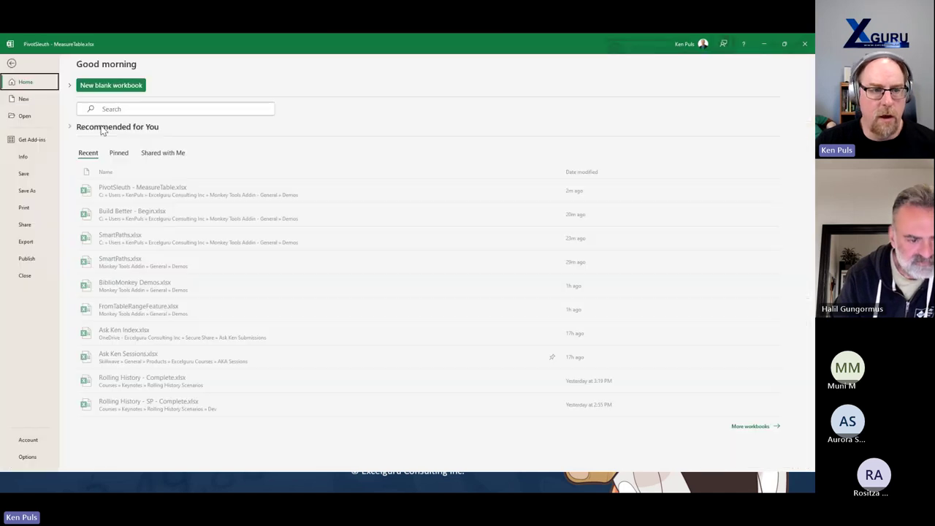
pyautogui.click(23, 99)
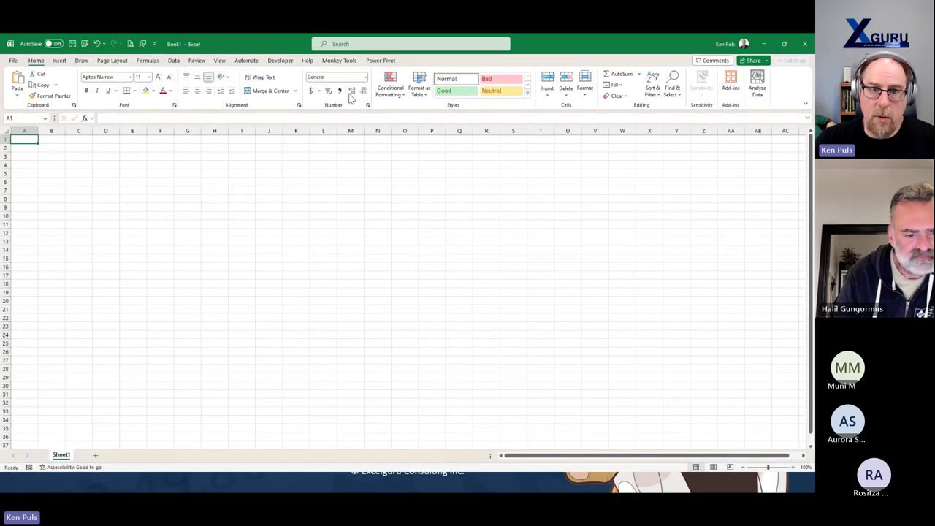
pyautogui.click(339, 61)
pyautogui.click(558, 93)
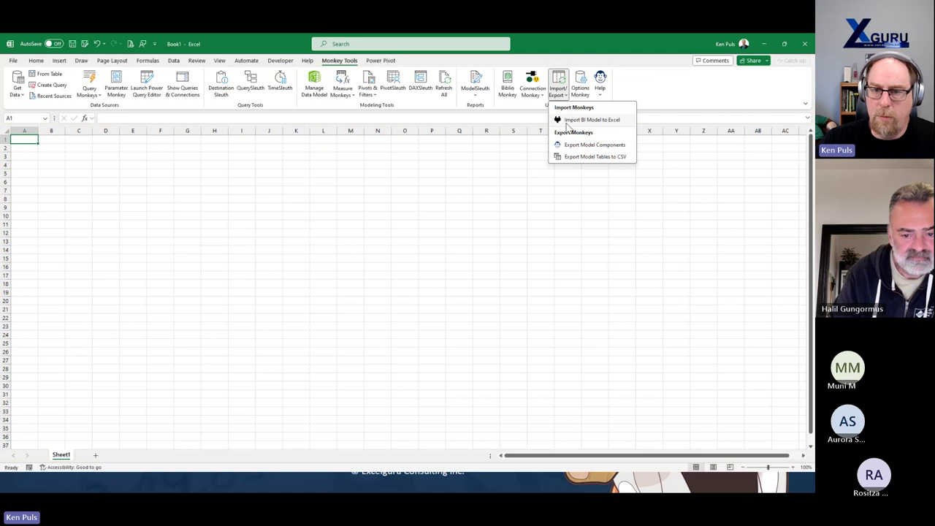
pyautogui.click(570, 120)
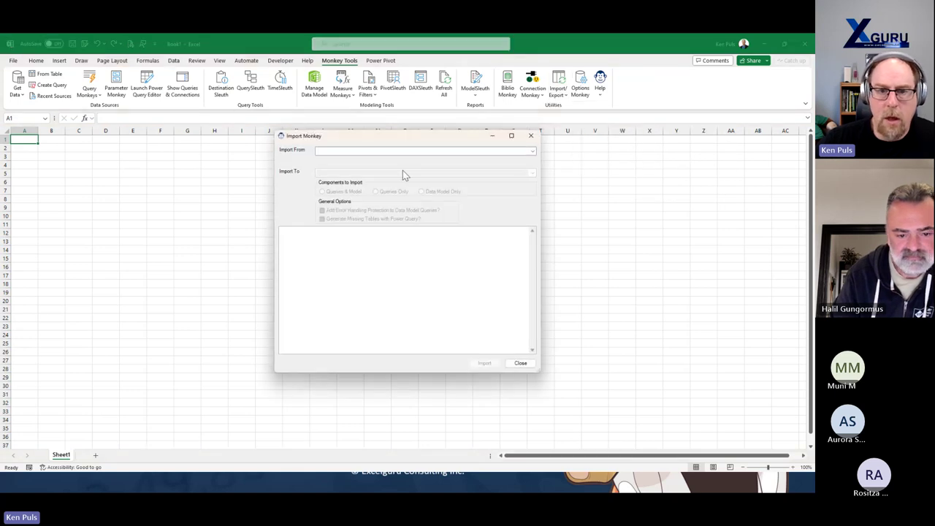
# Import the queries and data model of the Power BI file LP Azure - SQL.pbix from the Demos folder's PBI Models subfolder into a new workbook
pyautogui.click(524, 153)
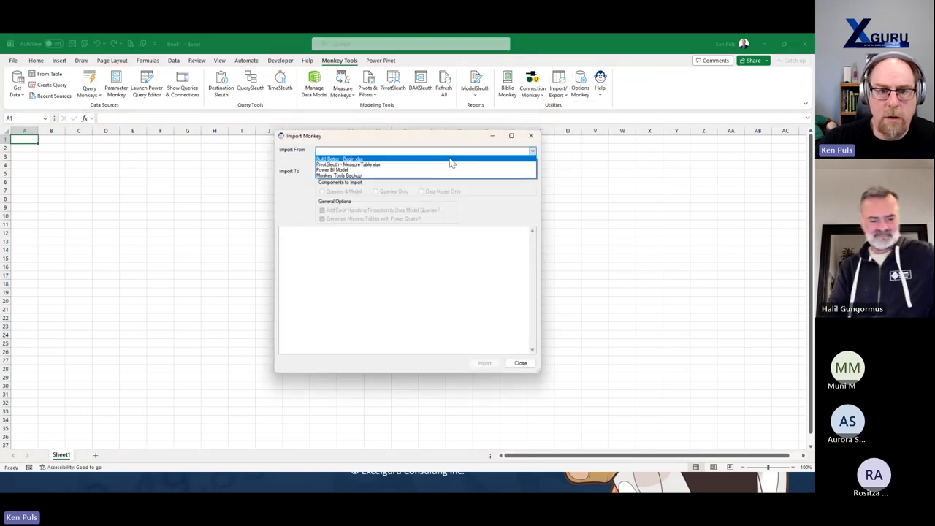
pyautogui.click(372, 170)
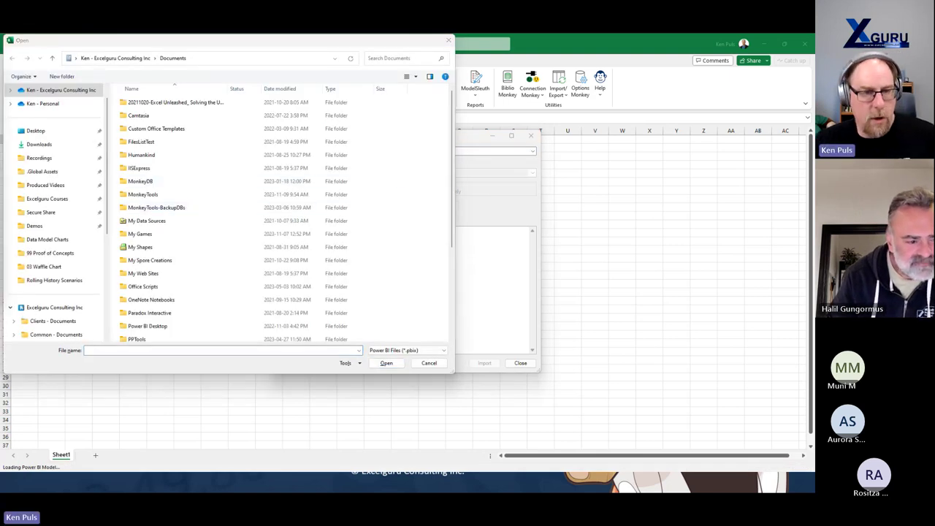
pyautogui.click(211, 58)
pyautogui.hotkey('ctrl', 'v')
pyautogui.press('Return')
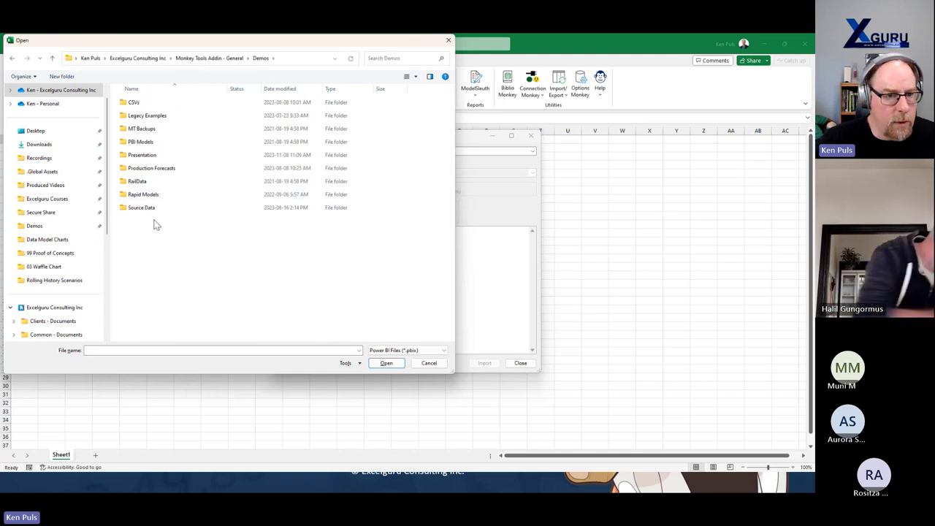
pyautogui.doubleClick(140, 142)
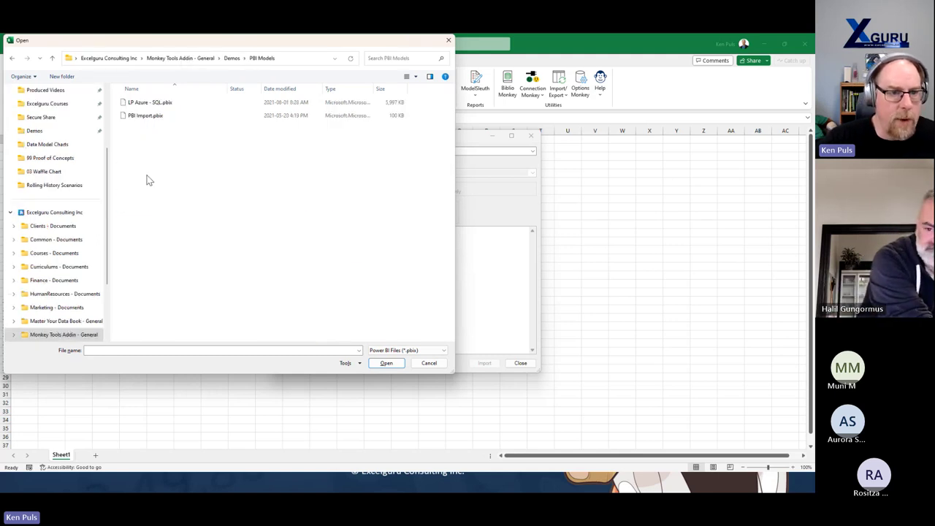
pyautogui.click(153, 105)
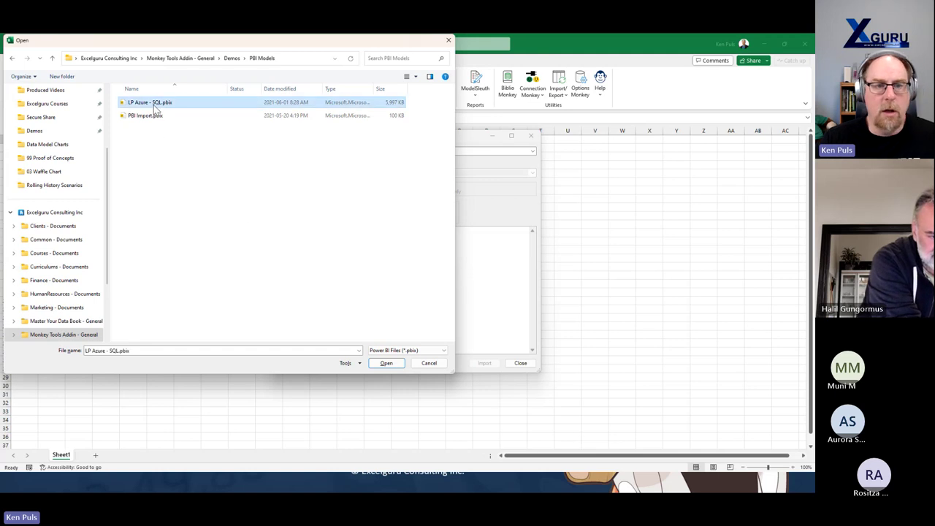
pyautogui.click(385, 365)
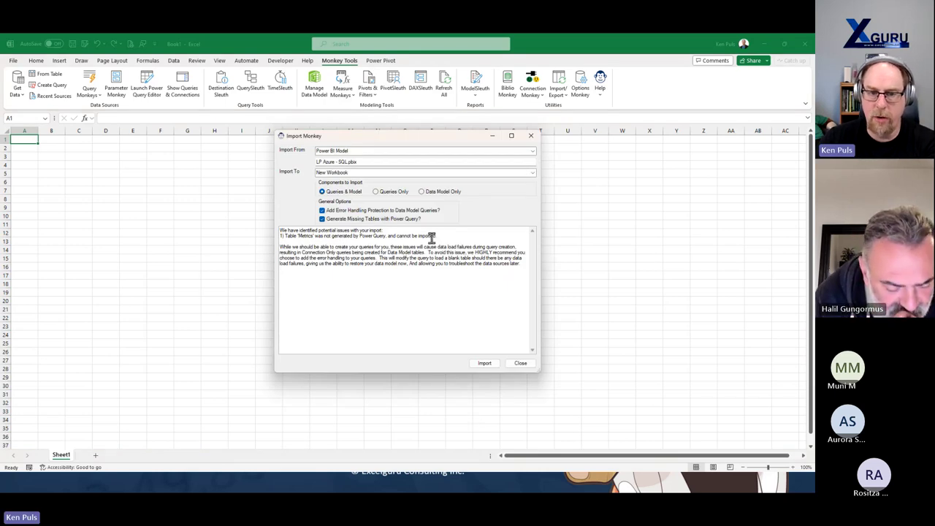
pyautogui.moveTo(431, 237); pyautogui.dragTo(289, 234)
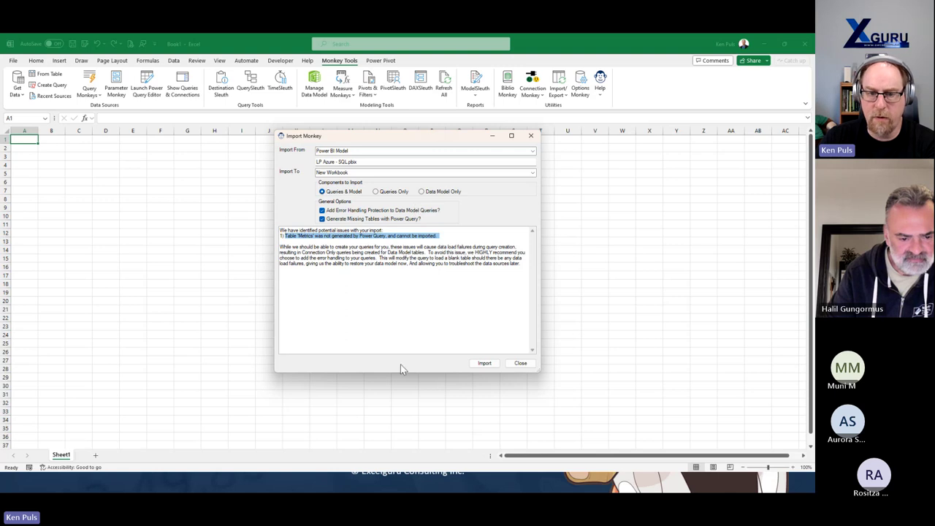
pyautogui.click(476, 367)
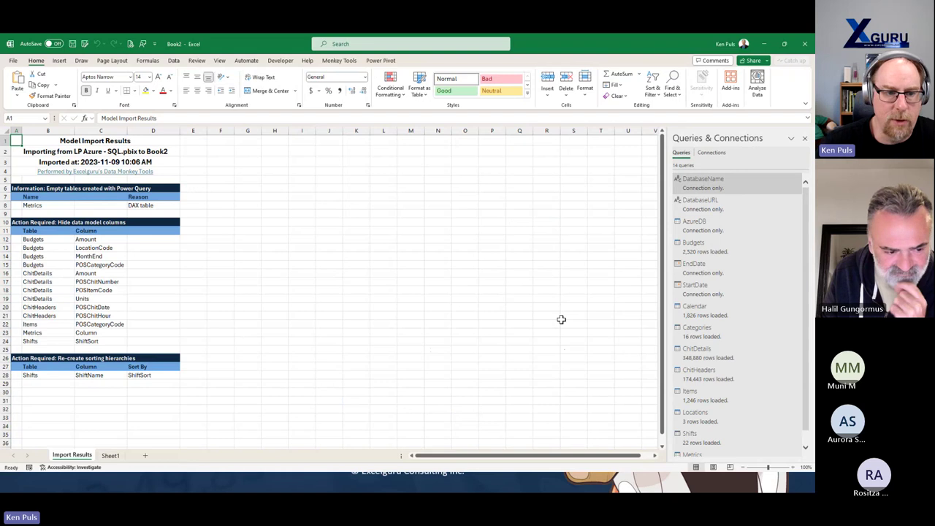
# Review the Import Results sheet's empty-table notice, columns to hide and sorting hierarchies to re-create, along with the list of loaded queries
pyautogui.click(34, 205)
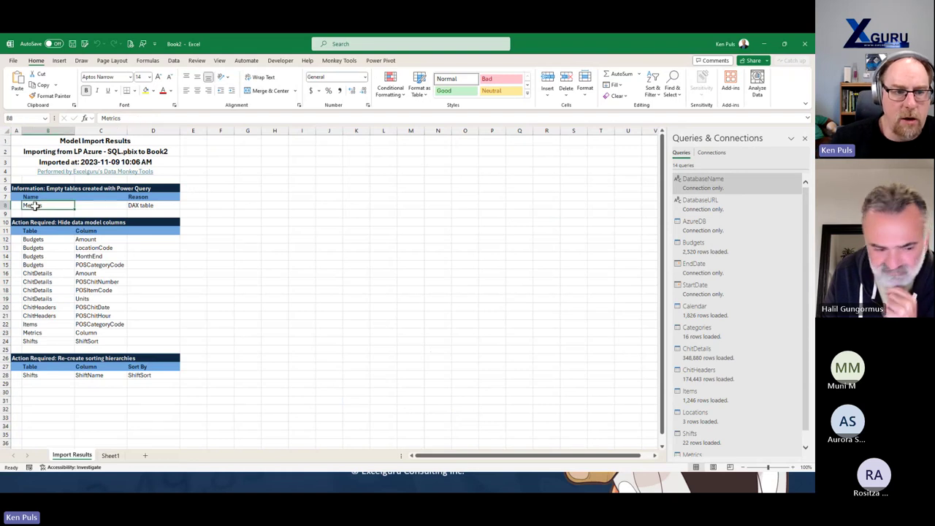
pyautogui.moveTo(34, 205); pyautogui.dragTo(156, 205)
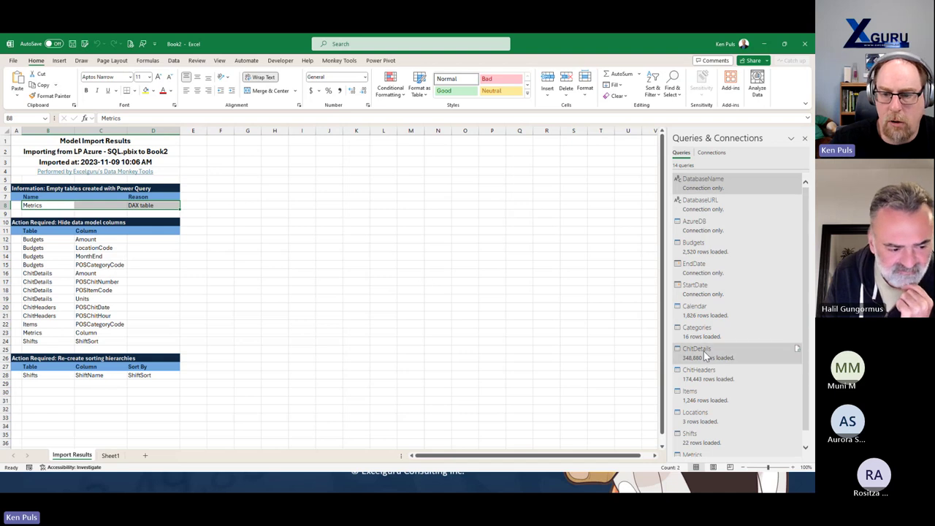
pyautogui.scroll(-1, 703, 351)
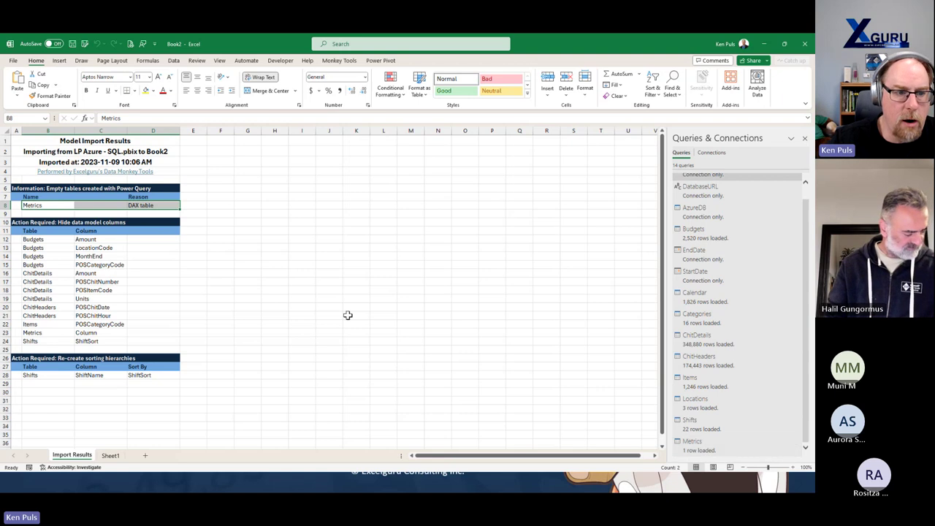
pyautogui.moveTo(32, 238); pyautogui.dragTo(95, 338)
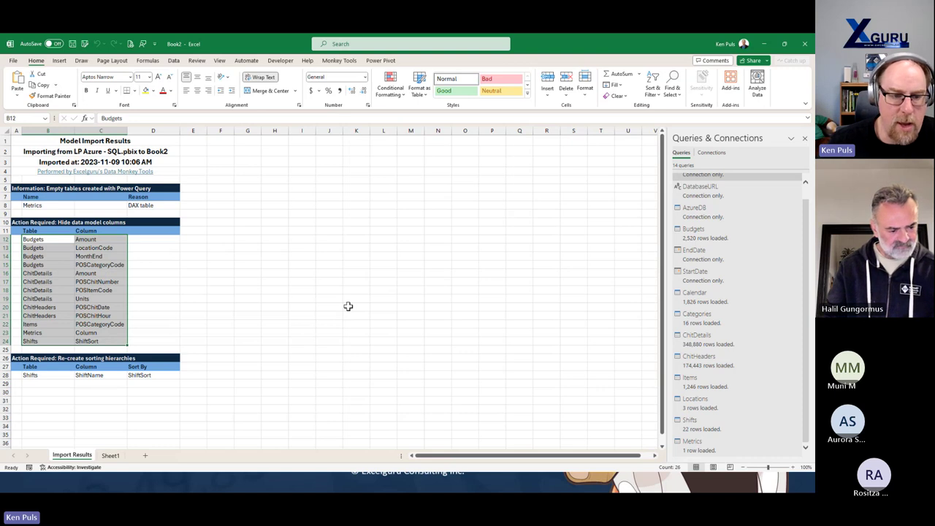
pyautogui.moveTo(29, 375); pyautogui.dragTo(157, 376)
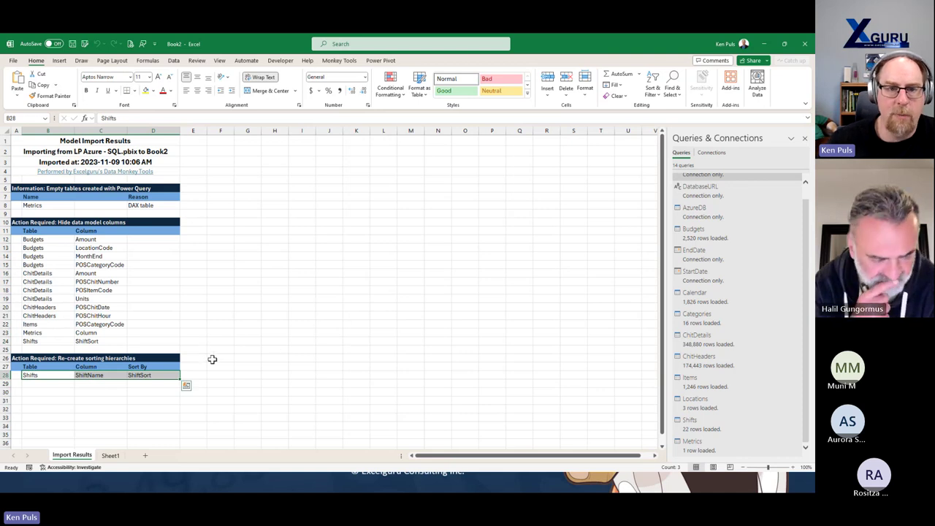
# Open the imported data model in Power Pivot's Diagram View and enlarge the window to inspect its tables and relationships
pyautogui.click(380, 61)
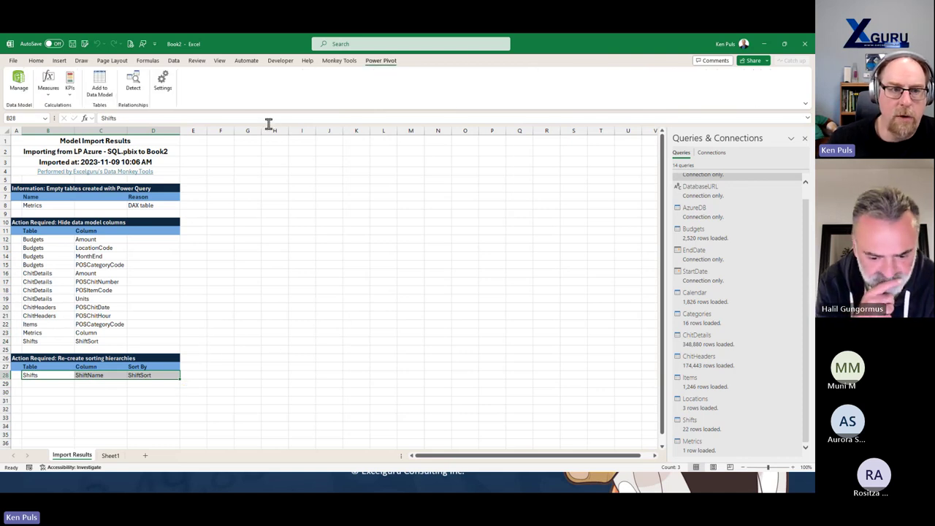
pyautogui.click(26, 82)
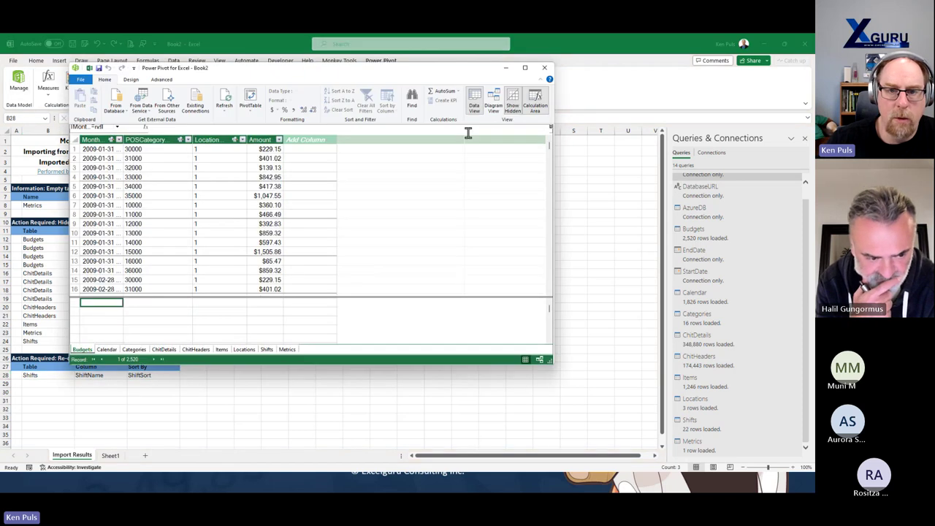
pyautogui.click(493, 102)
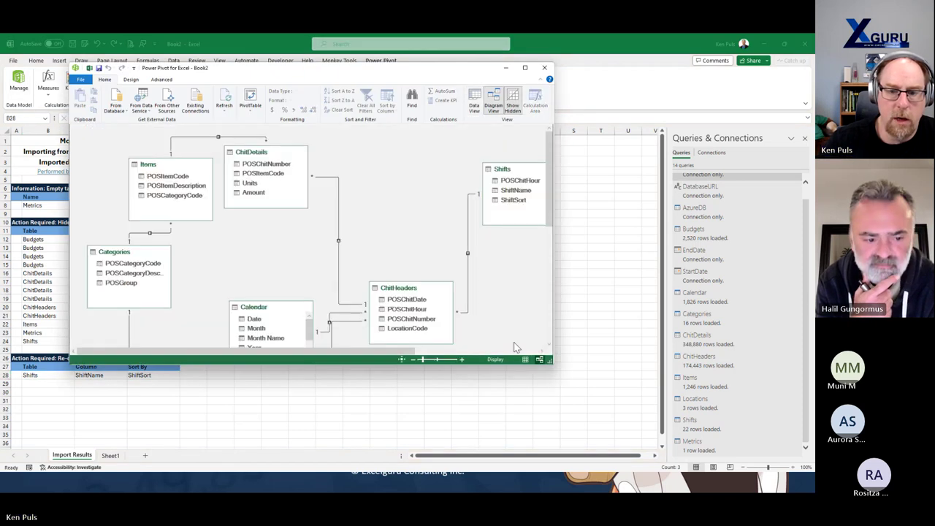
pyautogui.moveTo(518, 363); pyautogui.dragTo(620, 424)
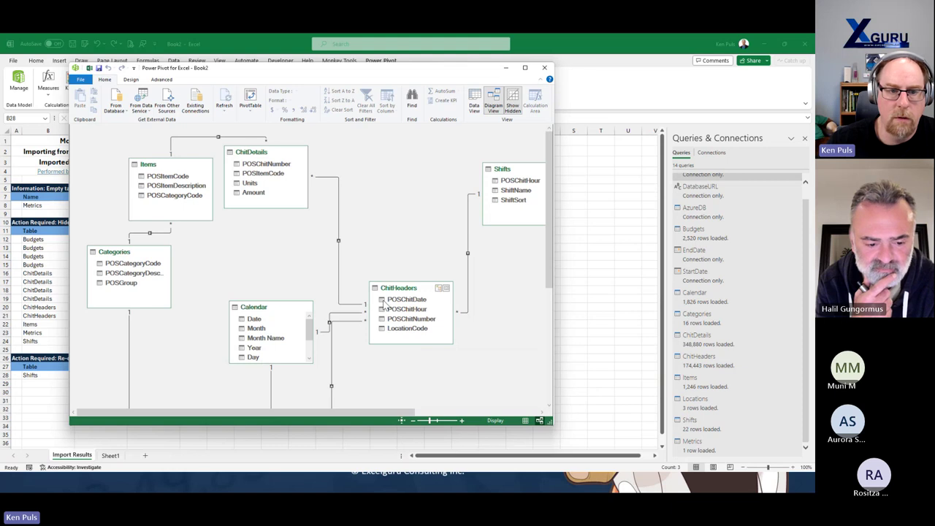
pyautogui.moveTo(548, 188); pyautogui.dragTo(547, 313)
pyautogui.moveTo(371, 412); pyautogui.dragTo(494, 414)
pyautogui.moveTo(550, 358); pyautogui.dragTo(549, 246)
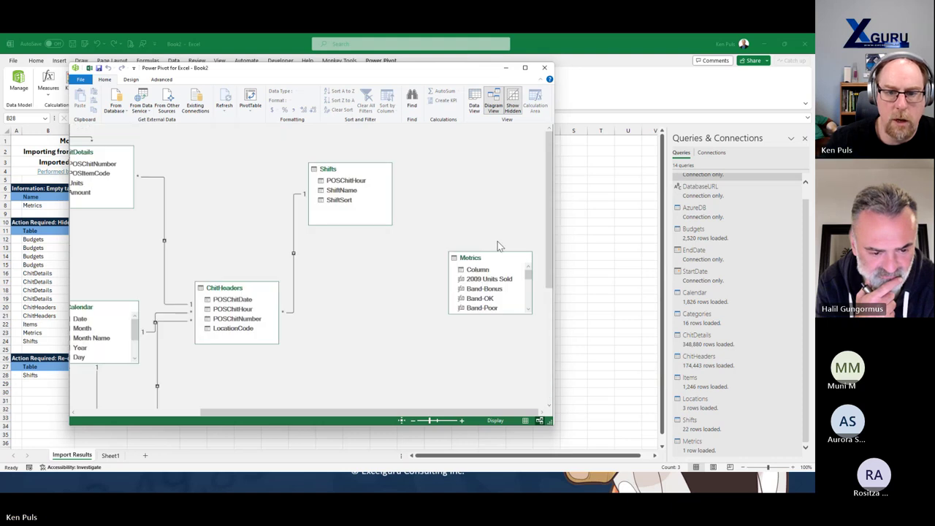
# Enlarge the Metrics table to show all its measures and hide its field named Column from client tools
pyautogui.moveTo(479, 257); pyautogui.dragTo(479, 156)
pyautogui.moveTo(478, 217); pyautogui.dragTo(479, 388)
pyautogui.rightClick(471, 167)
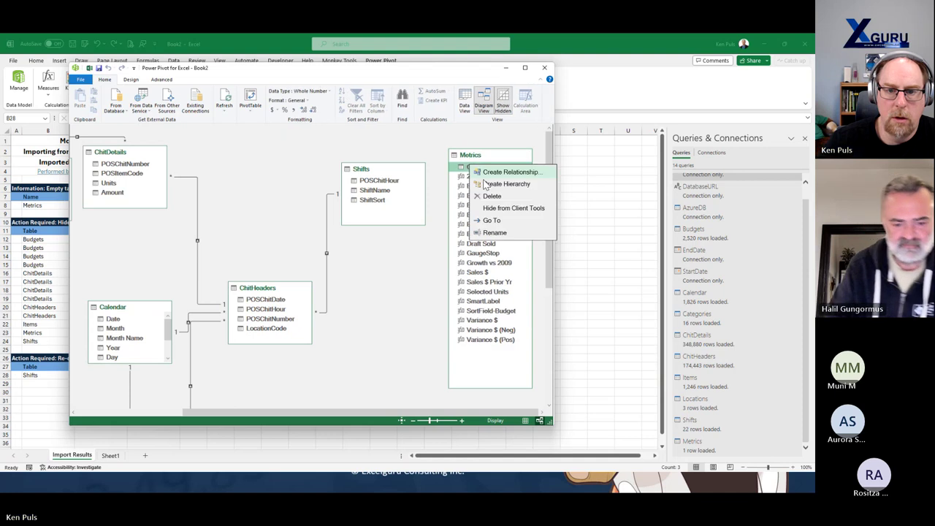
pyautogui.click(513, 208)
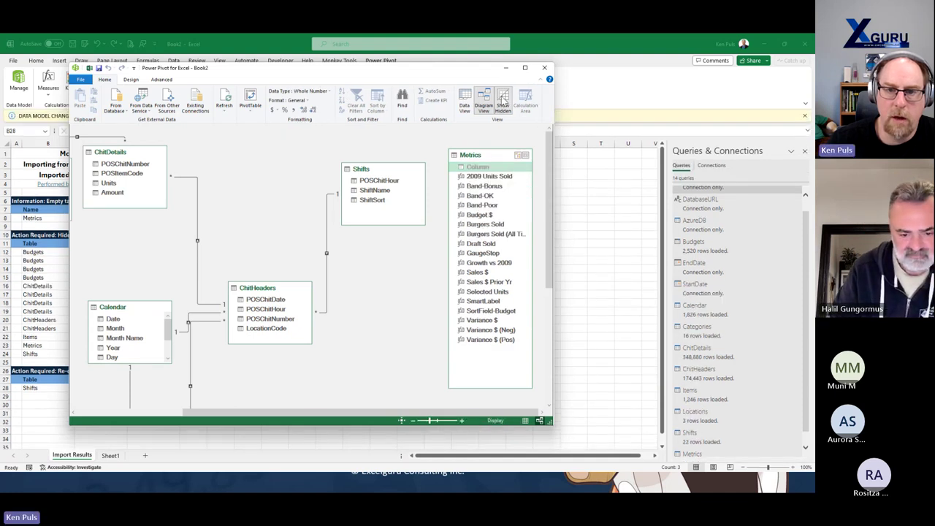
pyautogui.click(506, 72)
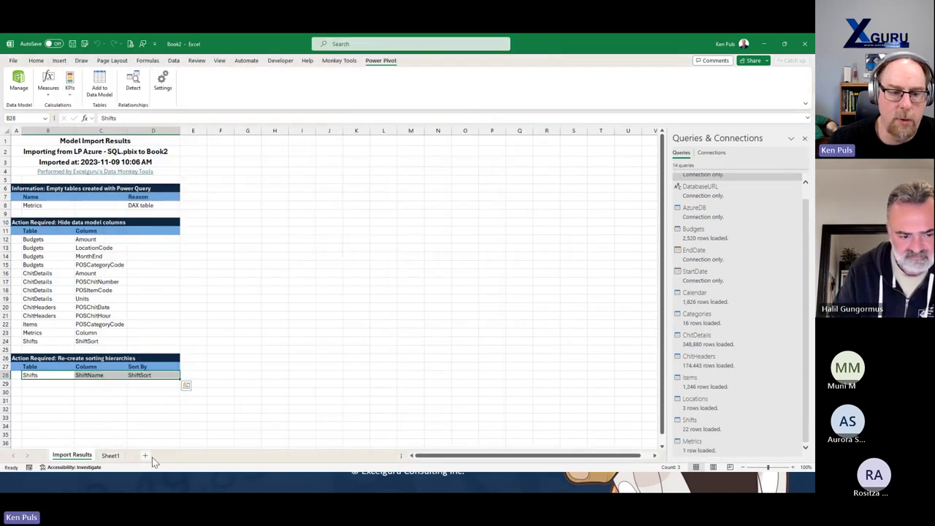
# Insert a PivotTable based on the workbook's data model at cell D12 of Sheet1
pyautogui.click(111, 455)
pyautogui.click(96, 228)
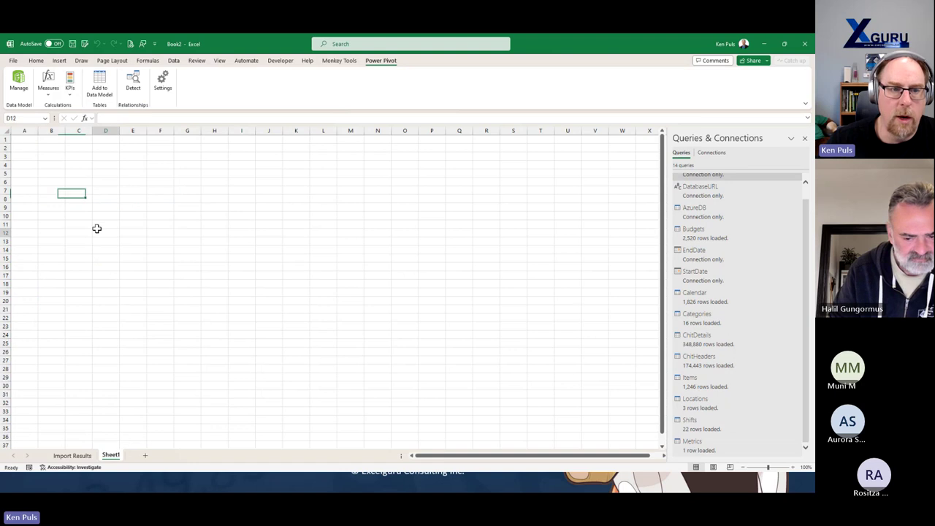
pyautogui.click(59, 60)
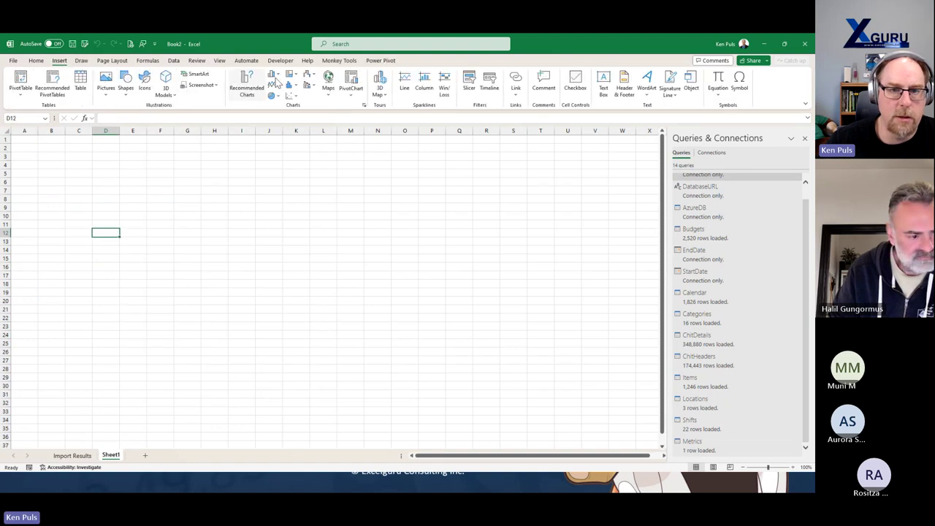
pyautogui.click(20, 90)
pyautogui.click(51, 132)
pyautogui.click(307, 184)
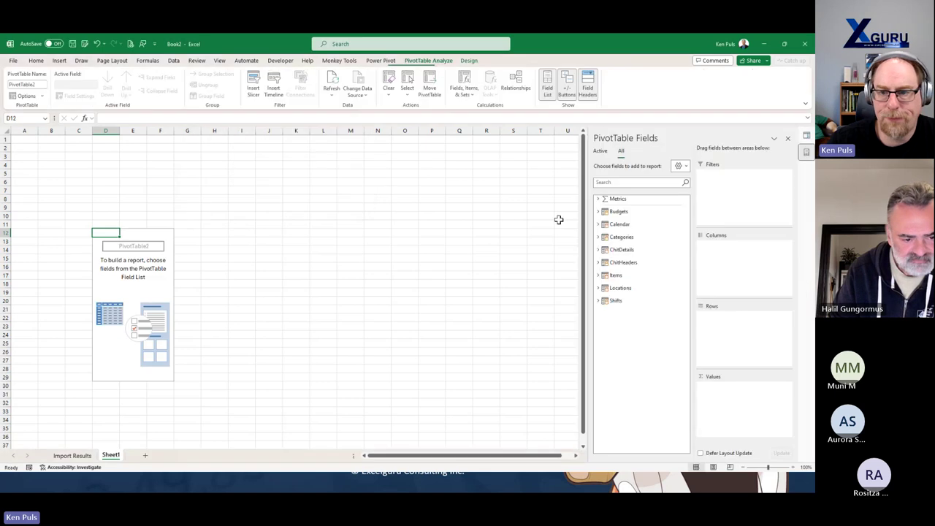
# Add Month Name from the Calendar table to the PivotTable's rows and the Sales $ measure to its values
pyautogui.click(598, 224)
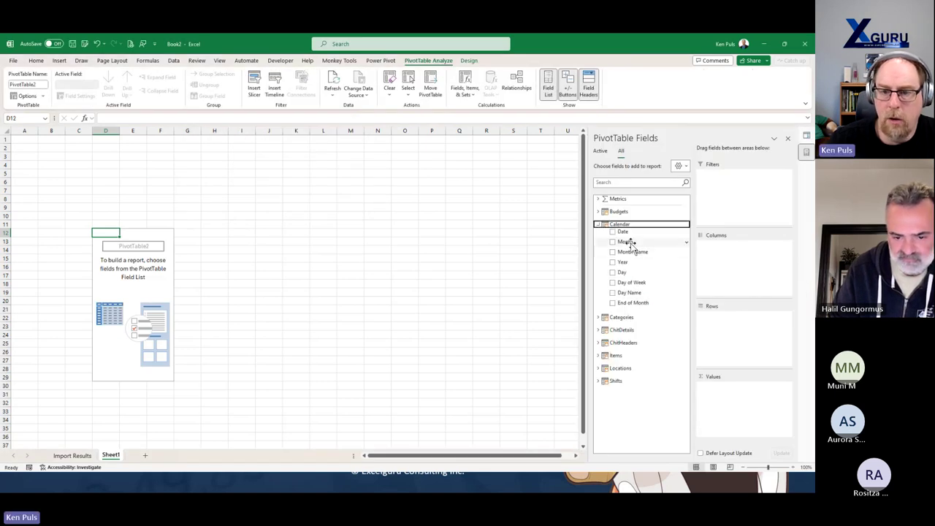
pyautogui.moveTo(627, 251); pyautogui.dragTo(737, 321)
pyautogui.click(603, 199)
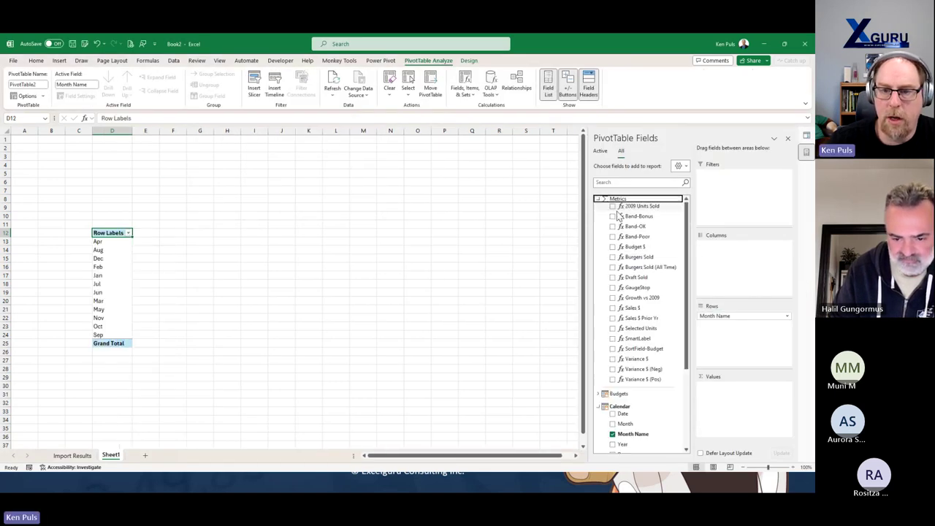
pyautogui.click(612, 307)
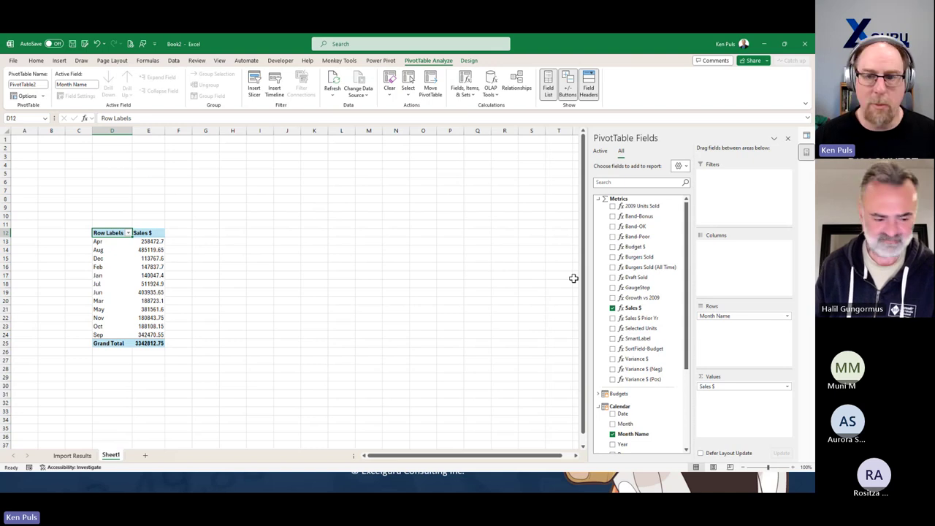
pyautogui.click(519, 478)
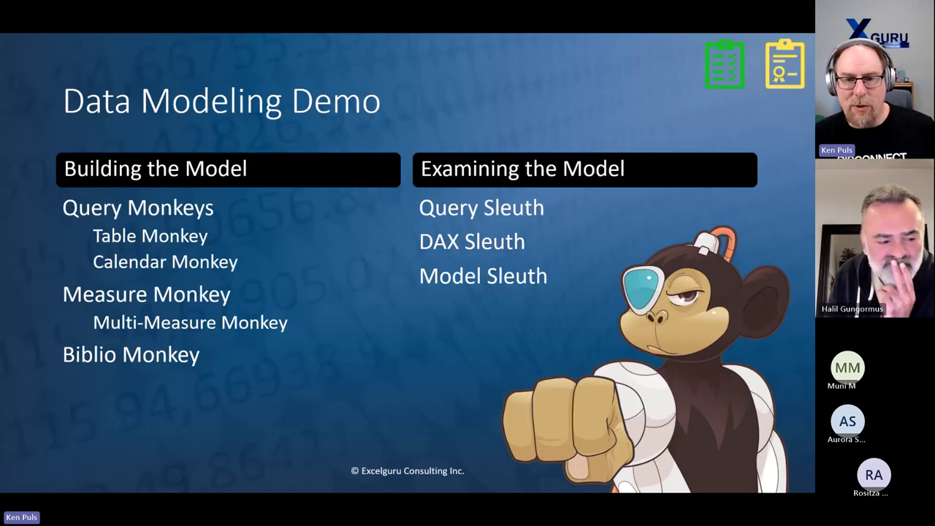
pyautogui.press('Right')
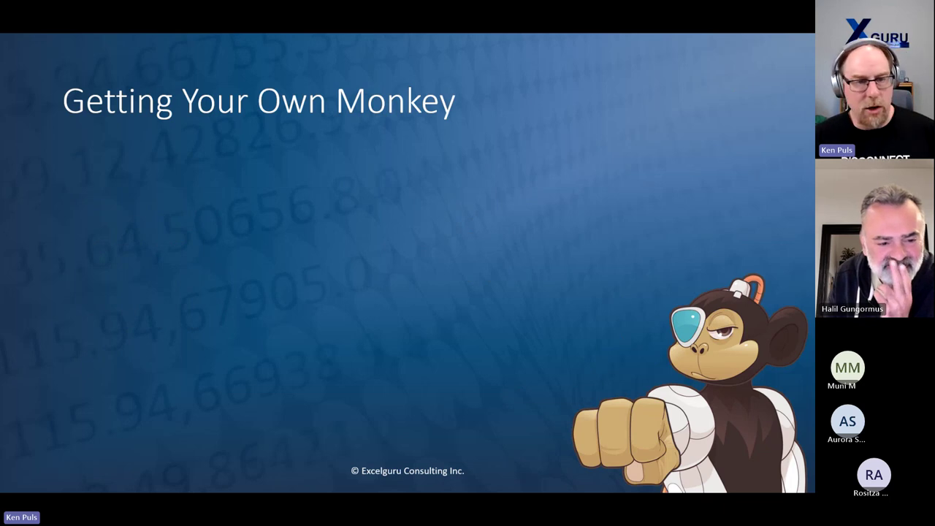
pyautogui.press('Right')
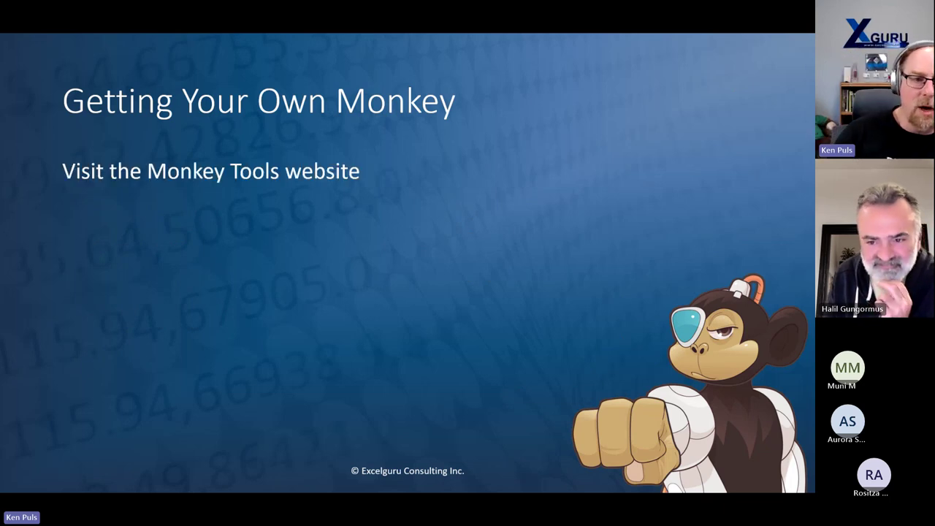
pyautogui.press('Right')
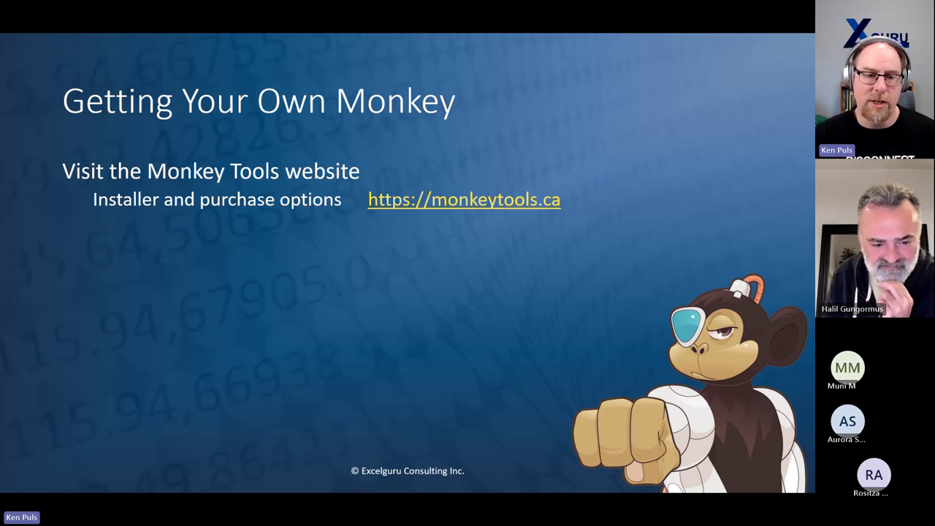
pyautogui.press('Right')
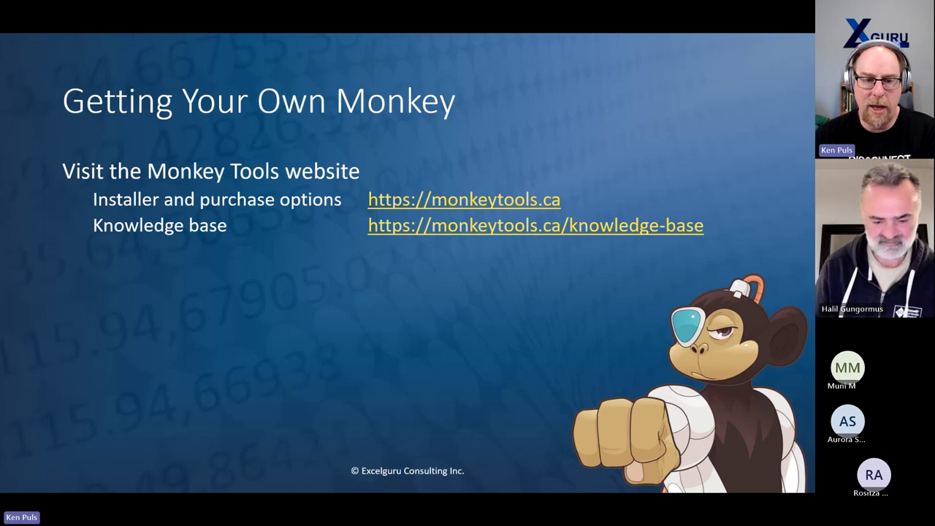
pyautogui.press('Right')
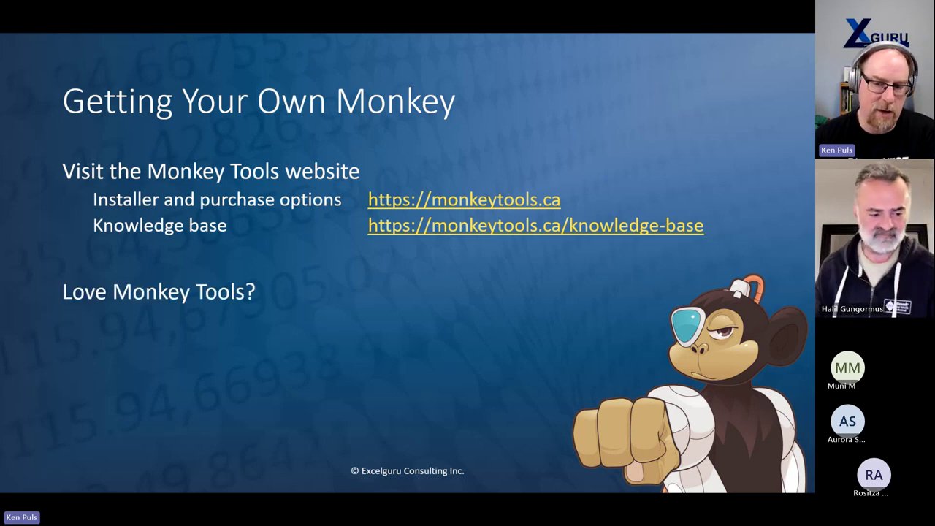